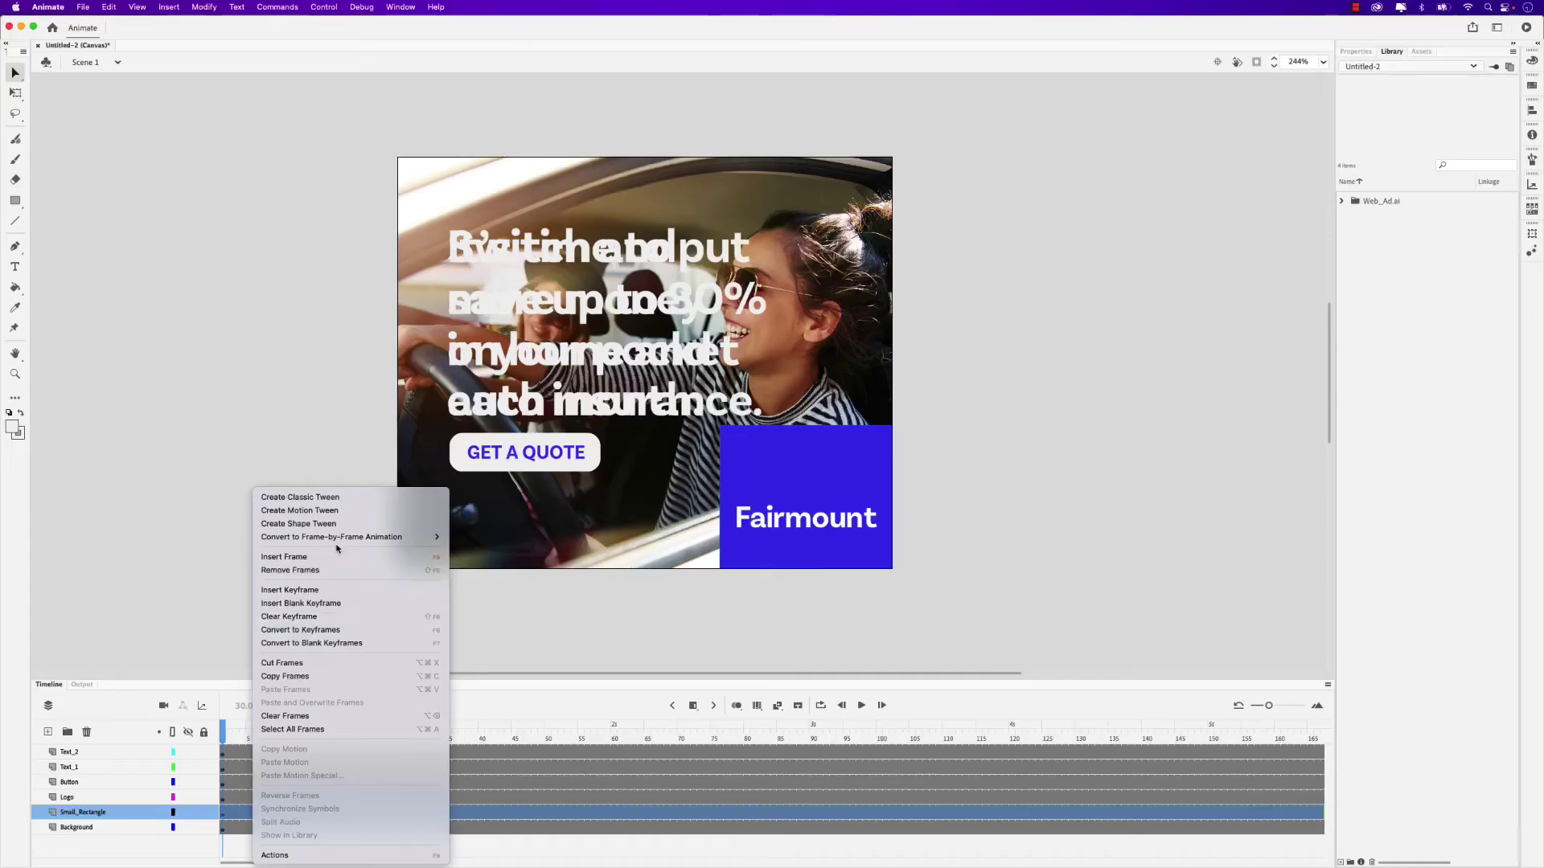
- Create a motion tween on the Small_Rectangle layer and scrub through the timeline to preview the animation
click(321, 512)
drag(416, 741, 493, 740)
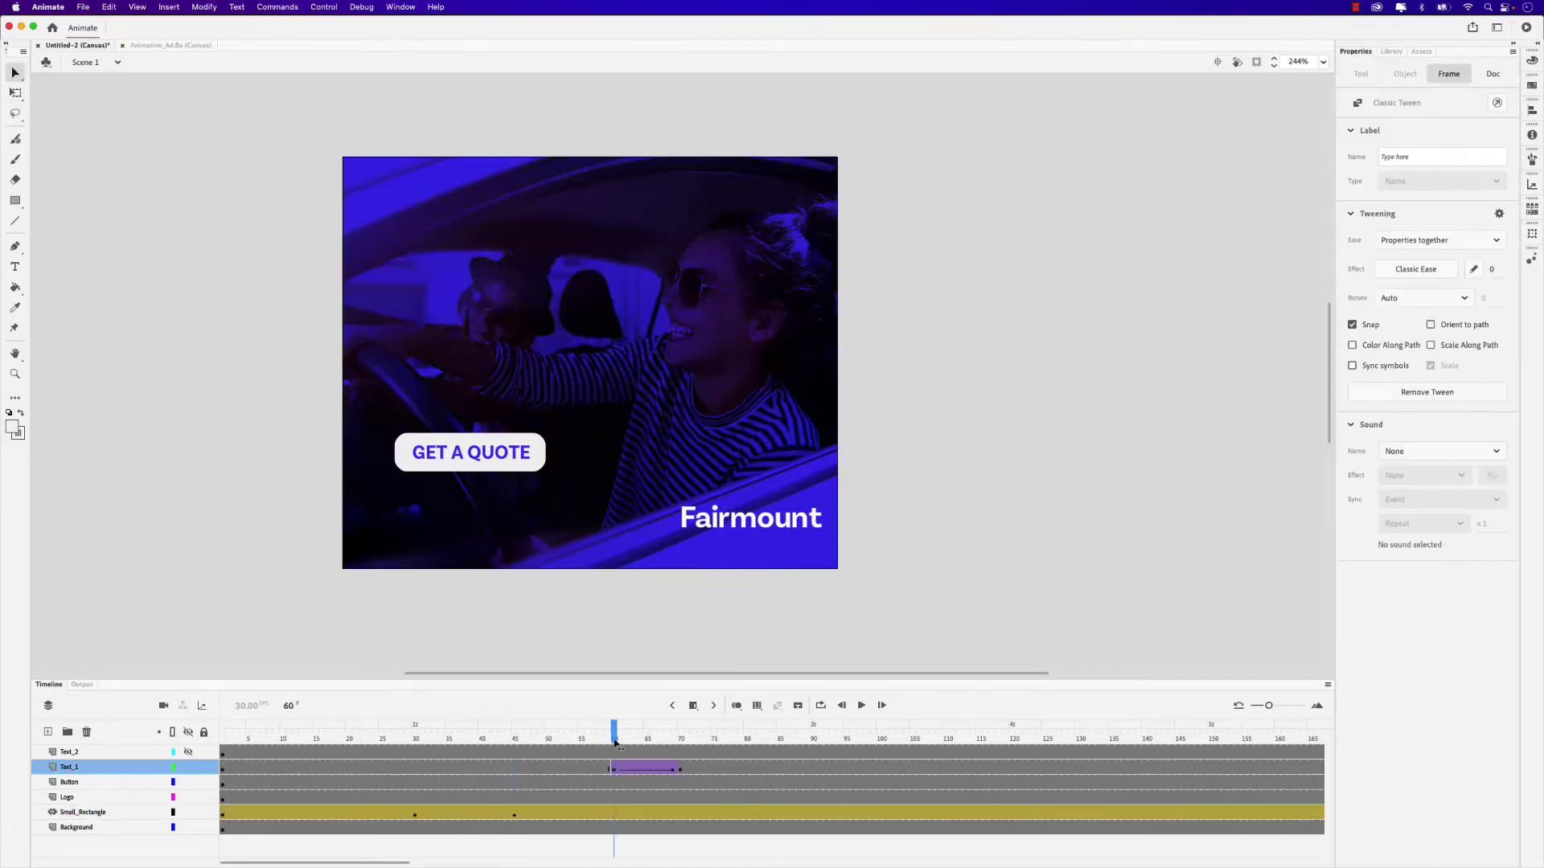
mouse_move(613, 740)
mouse_down()
mouse_move(681, 744)
mouse_move(615, 744)
mouse_up()
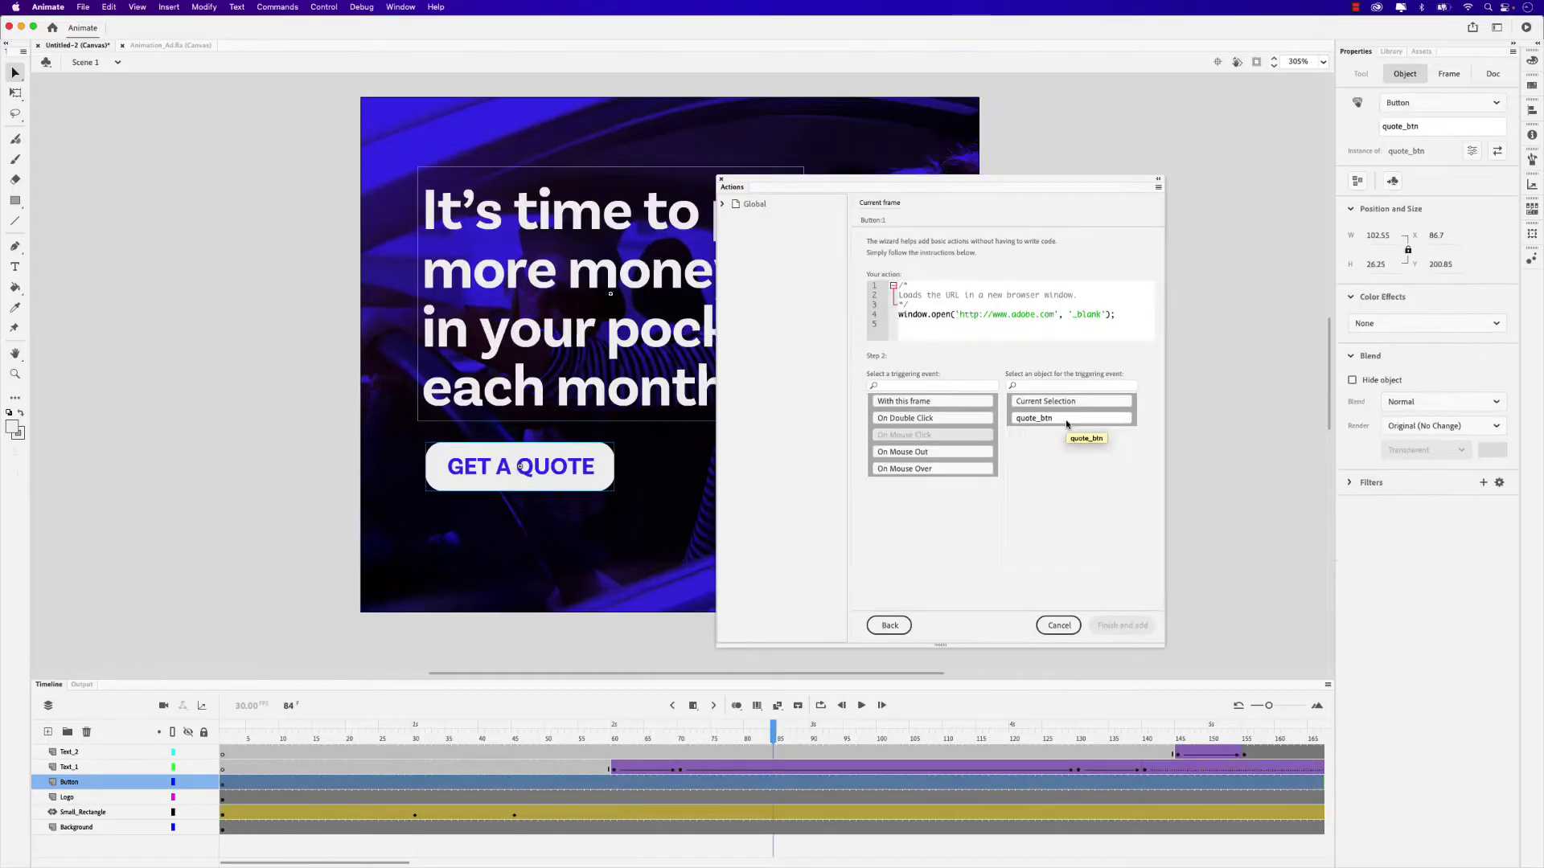
- Set quote_btn as the triggering object for the mouse-click action that opens the URL, and add the action
click(1066, 419)
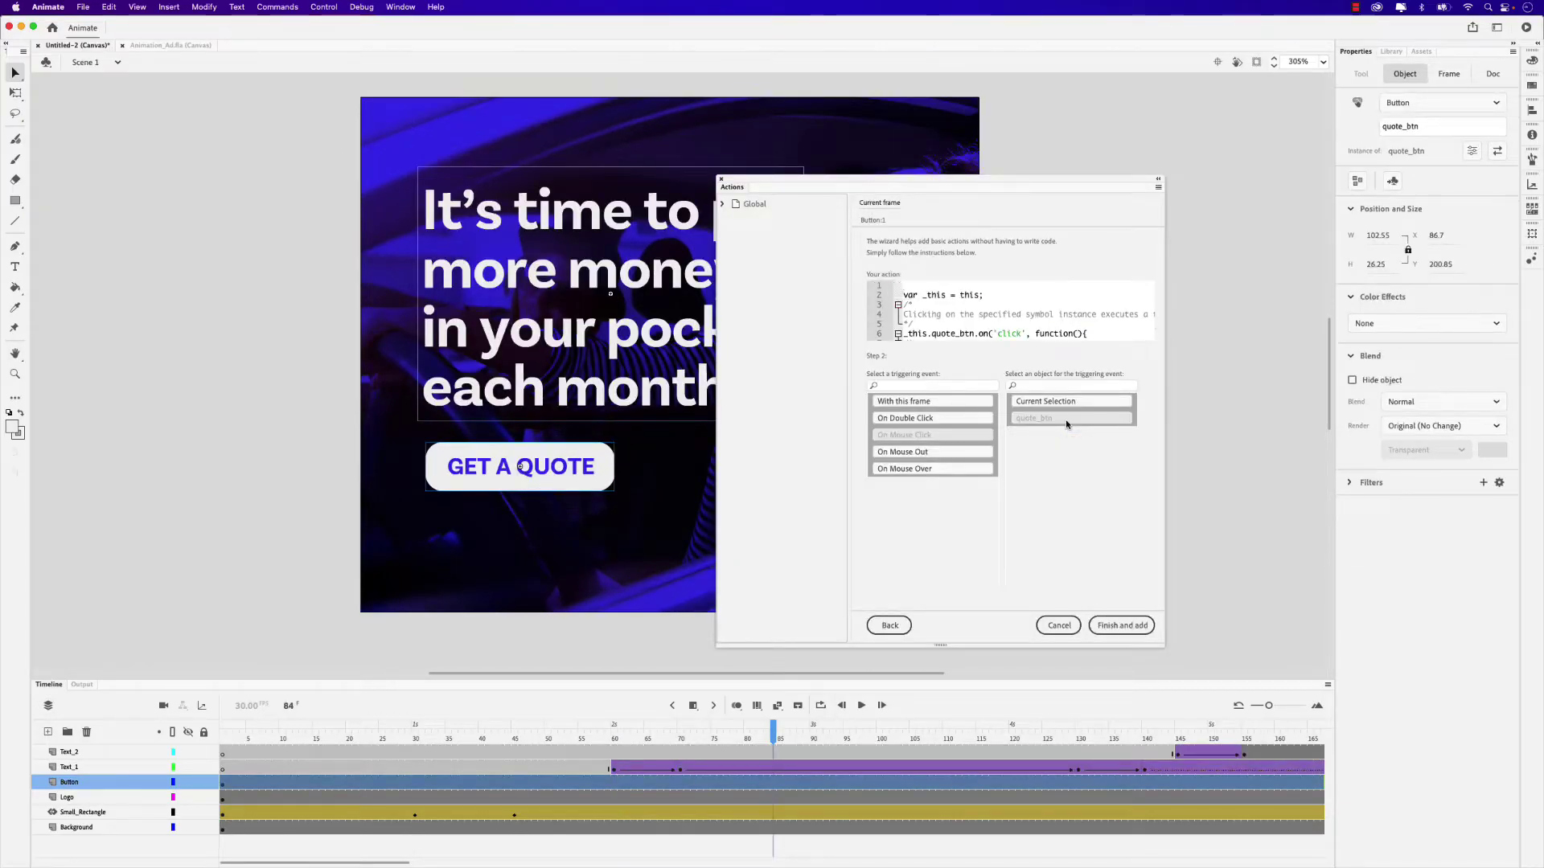
click(1113, 626)
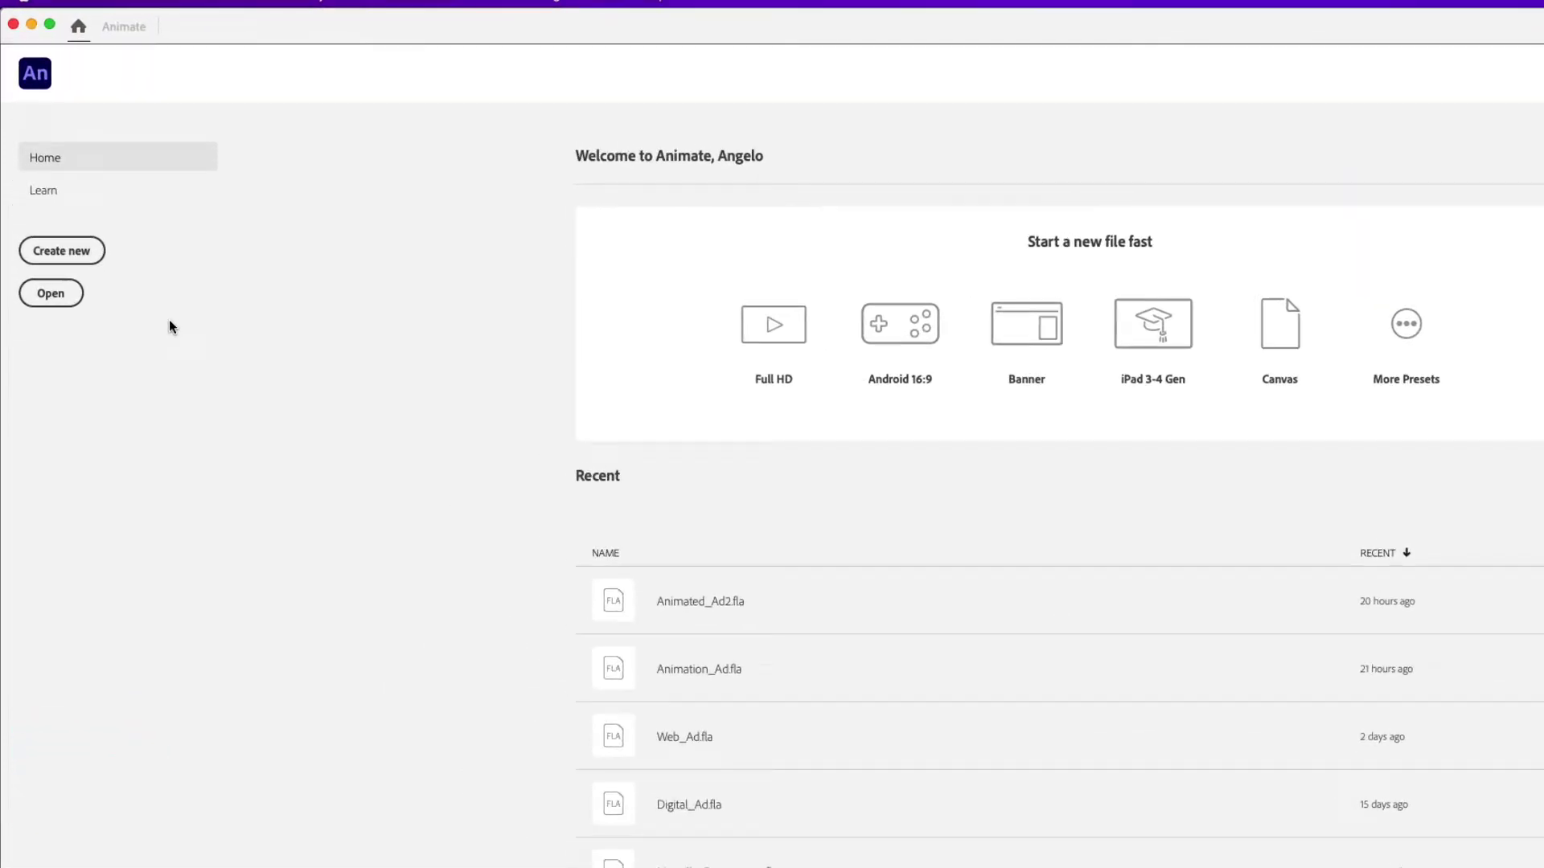
- Create a new HTML5 Canvas document from the Large Rectangle ad preset, 336 x 280 pixels at 30 fps
click(85, 253)
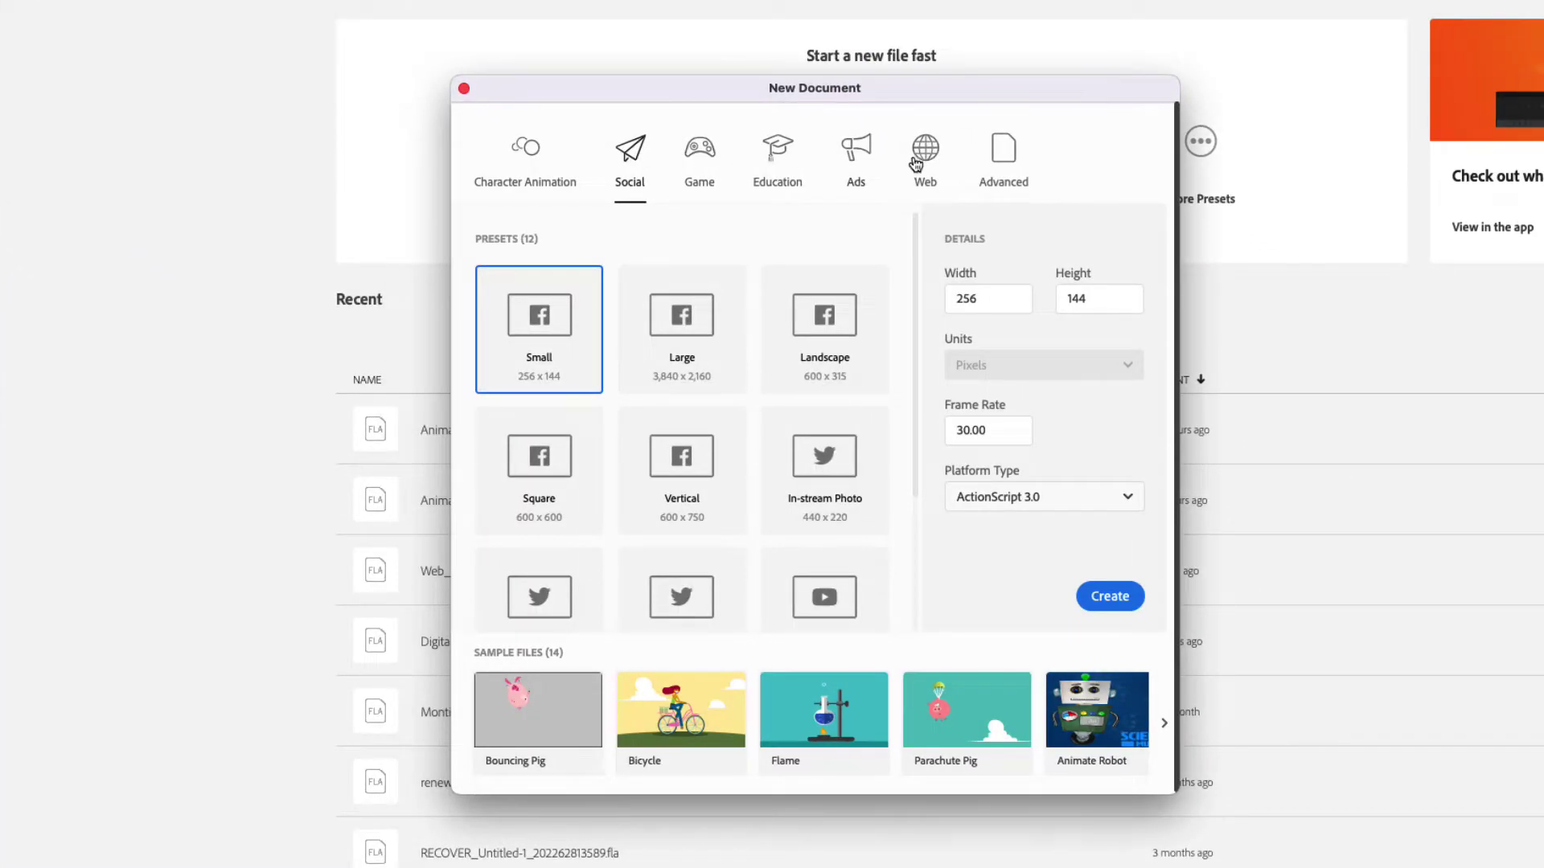
click(871, 161)
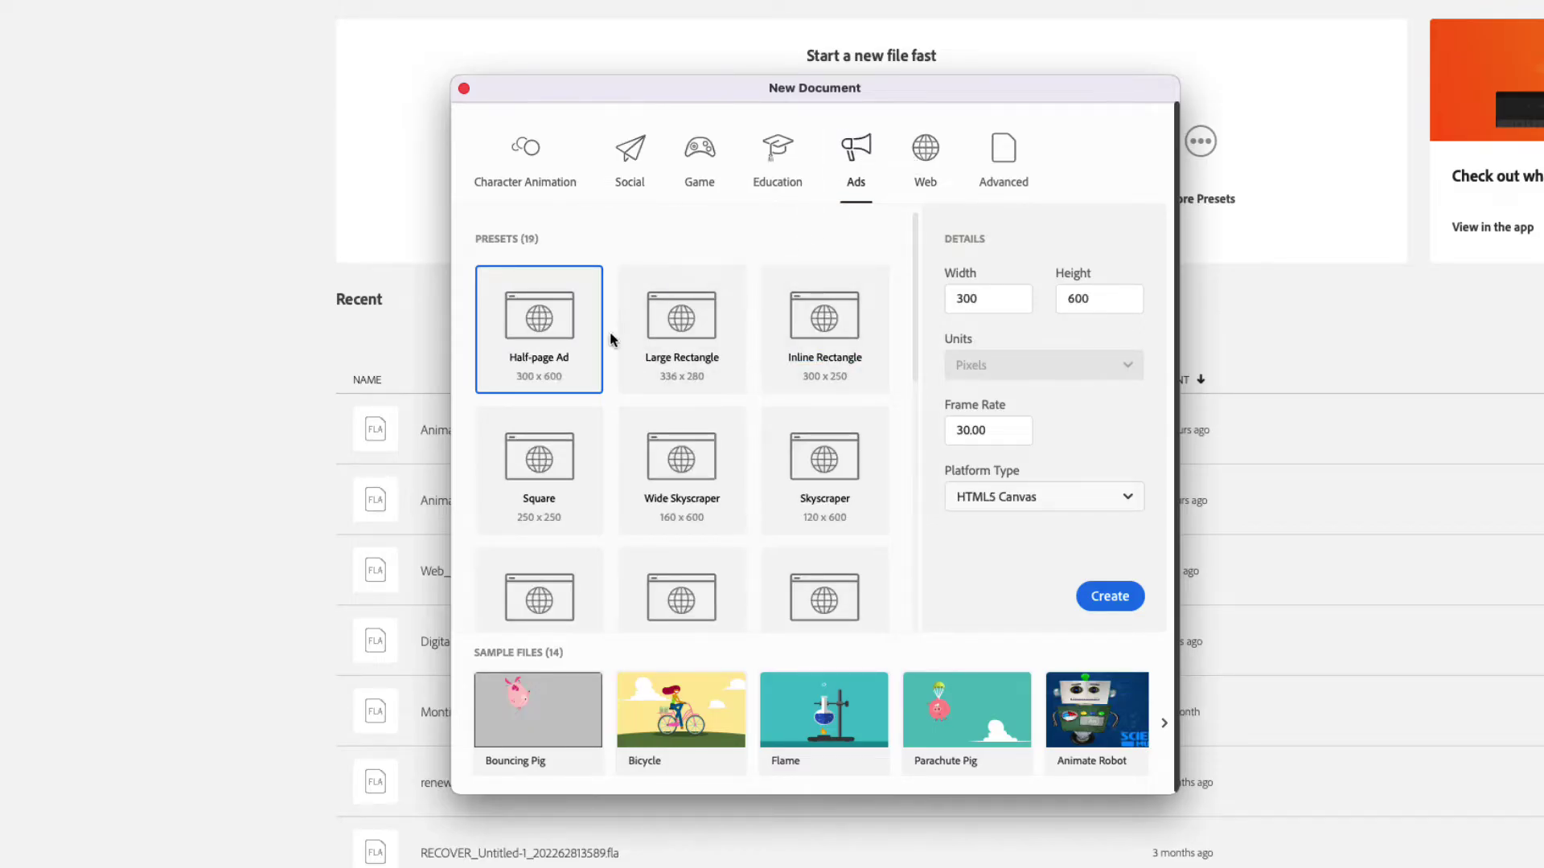
click(716, 336)
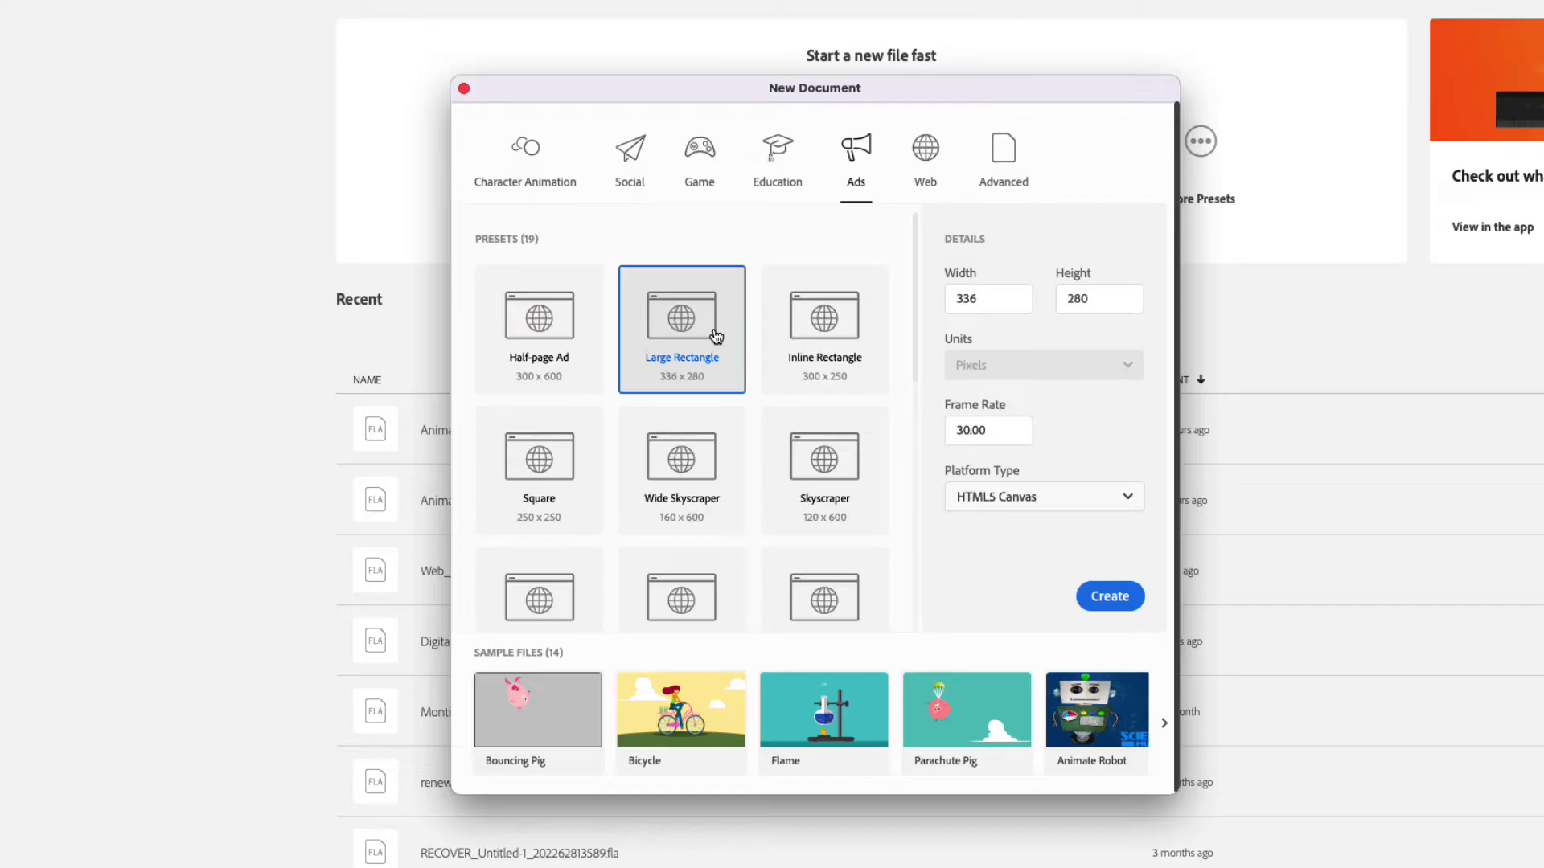
click(975, 304)
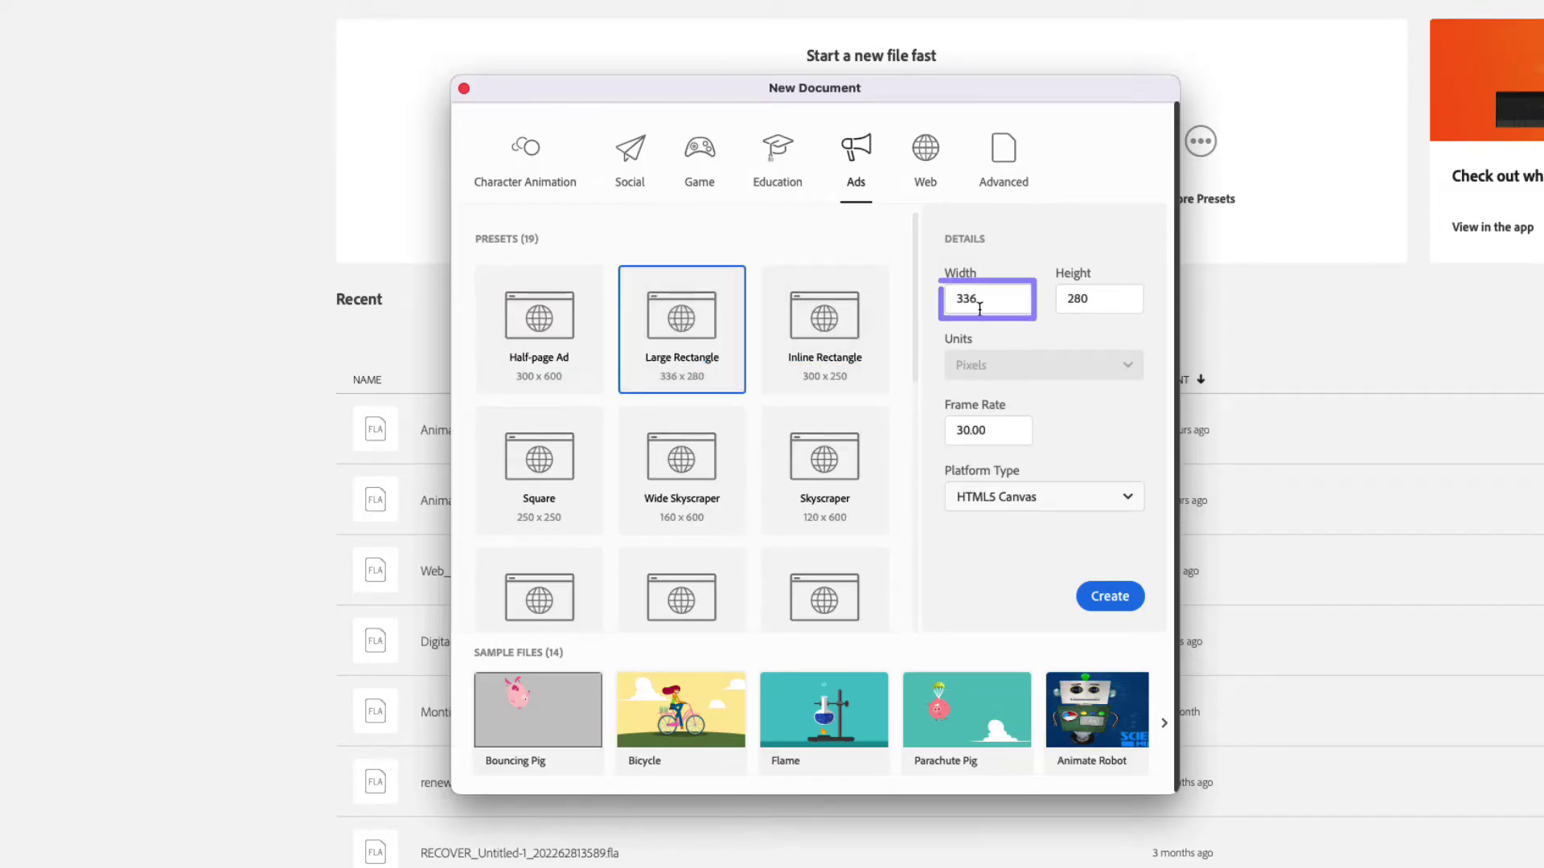
click(1094, 306)
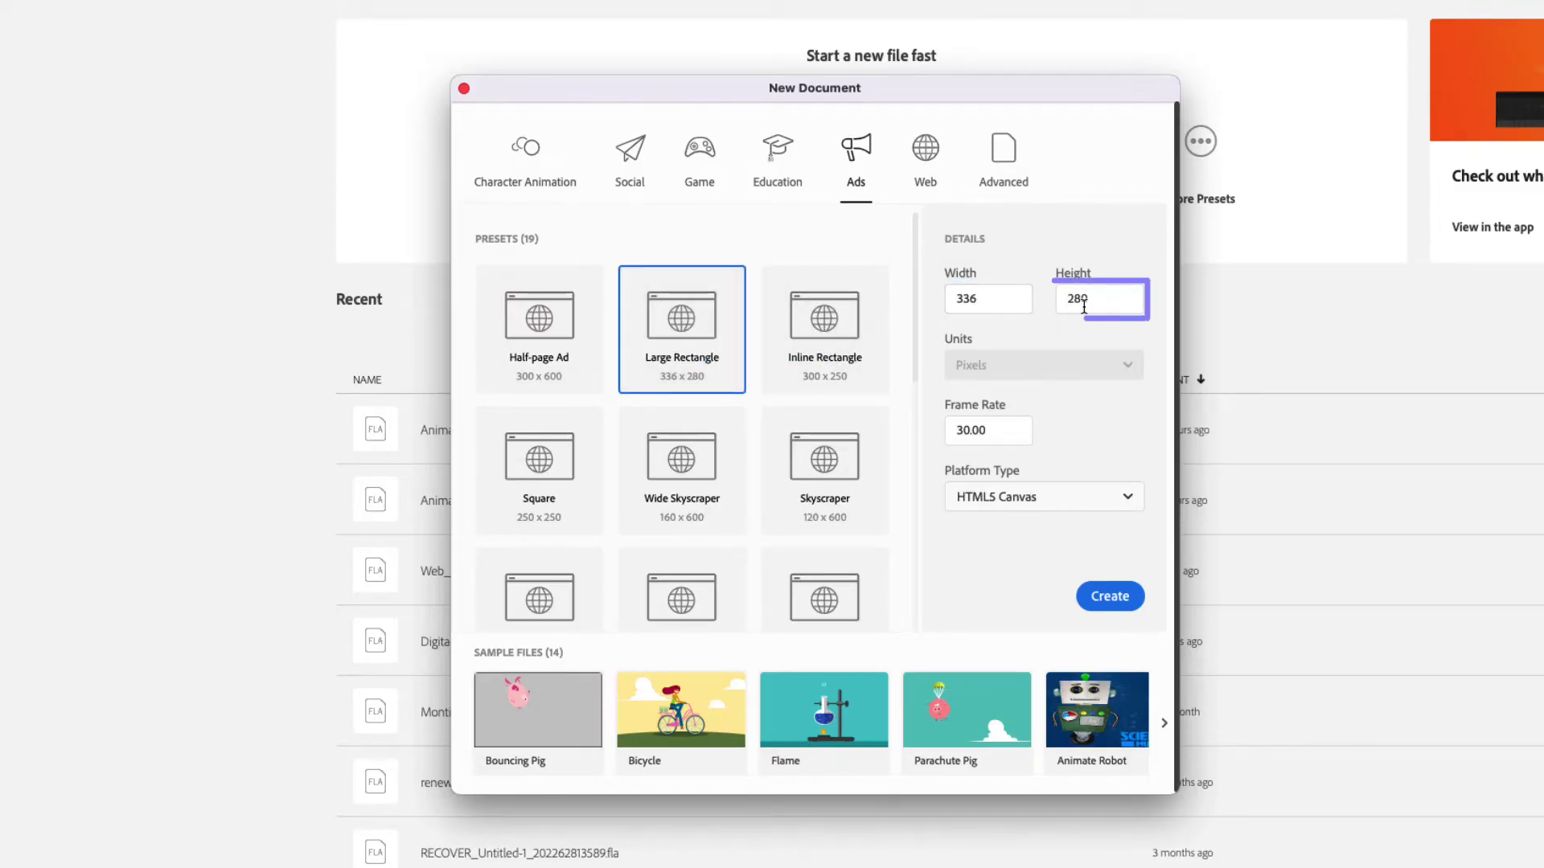
key(Return)
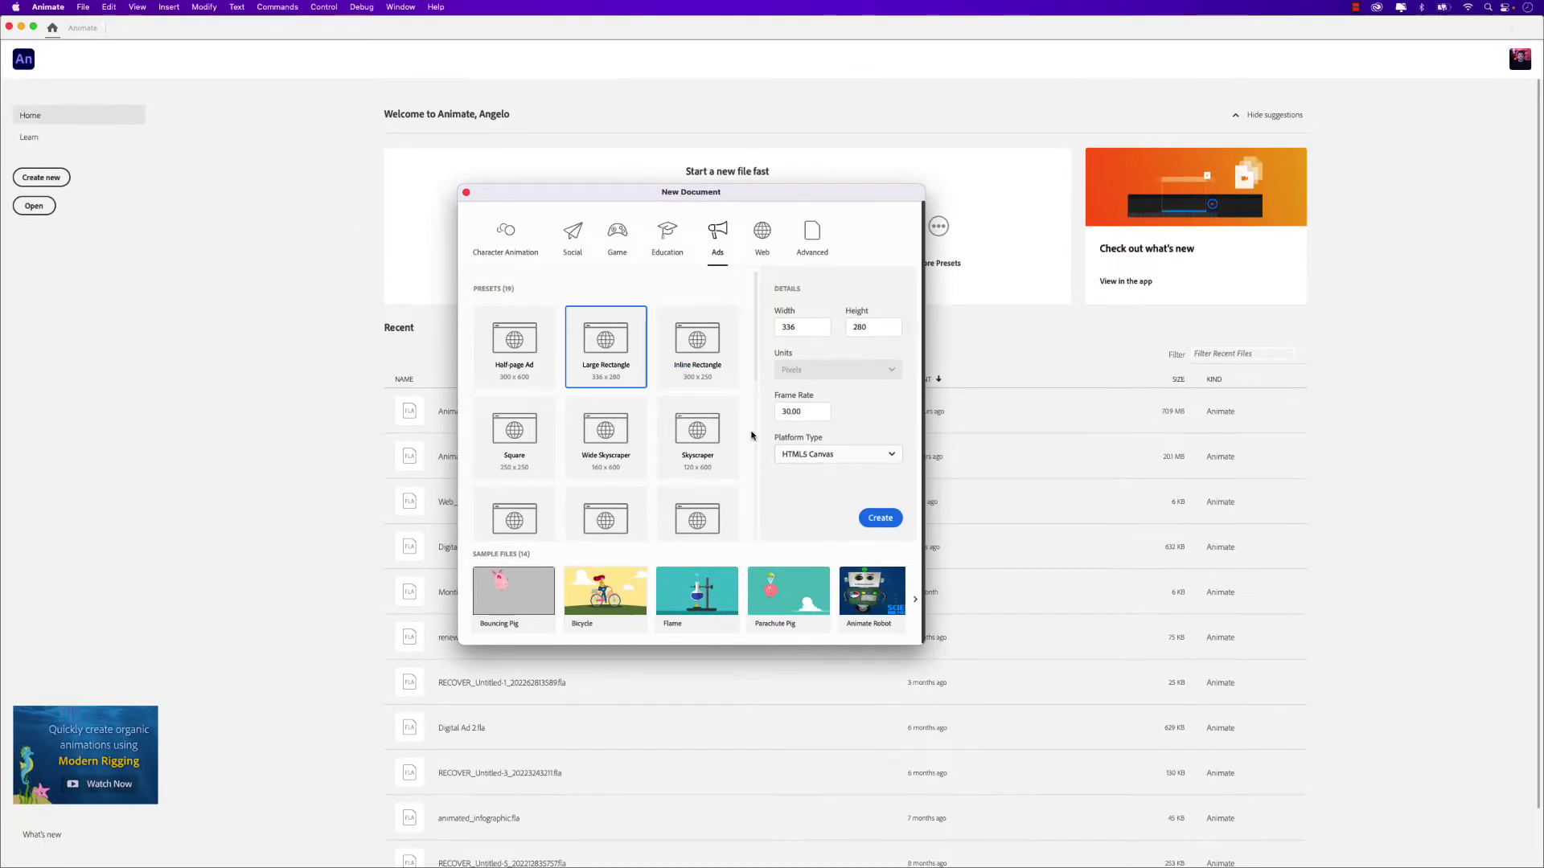
click(887, 519)
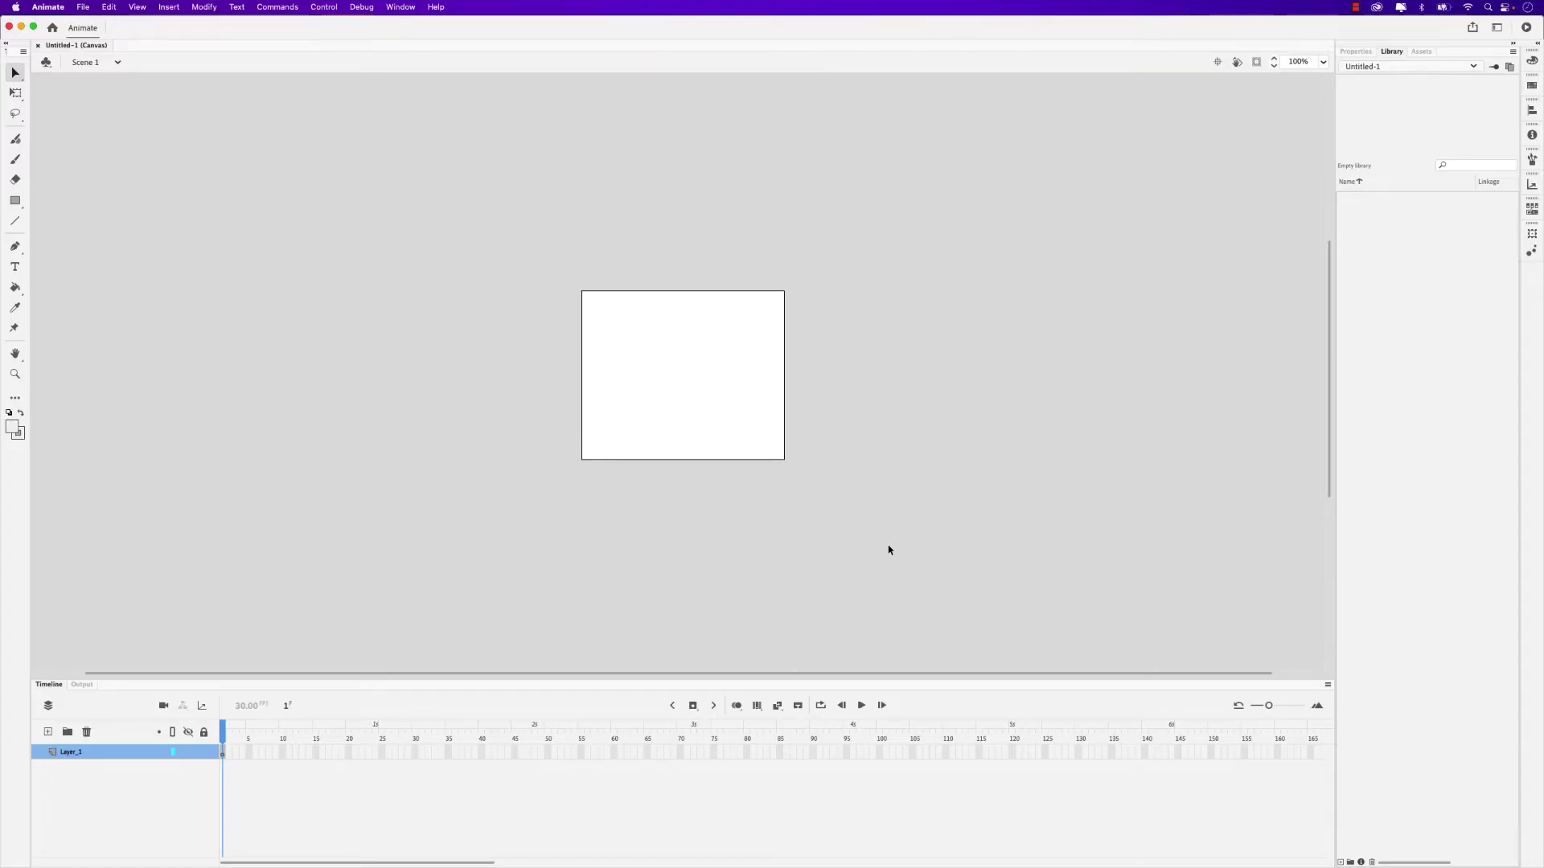
- Switch to Illustrator and examine what each layer of Web_Ad.ai contains by hiding and showing the layers individually
key(super+Tab)
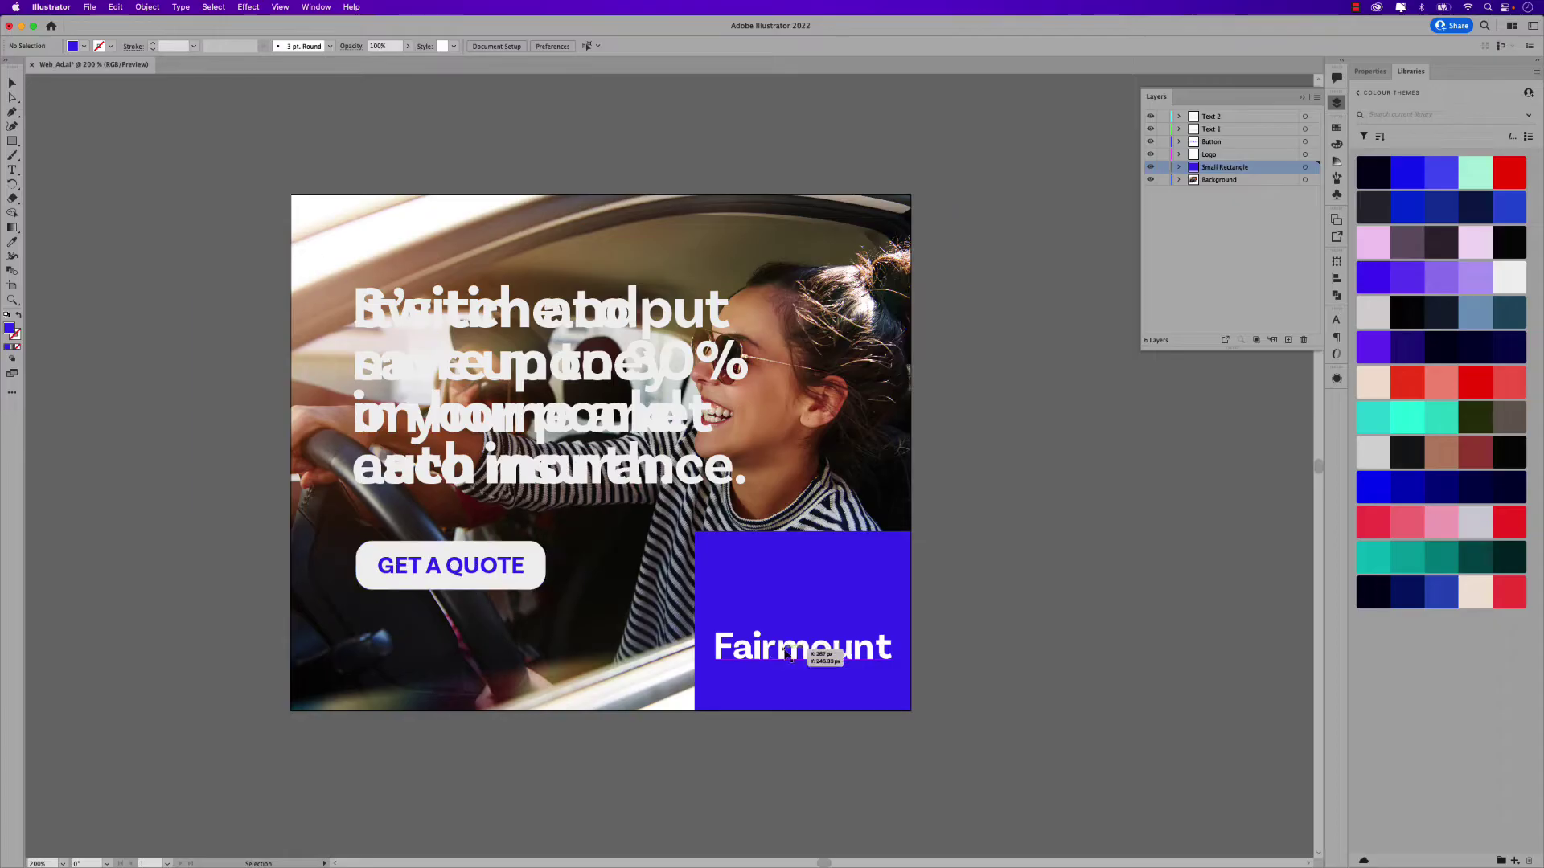
click(778, 549)
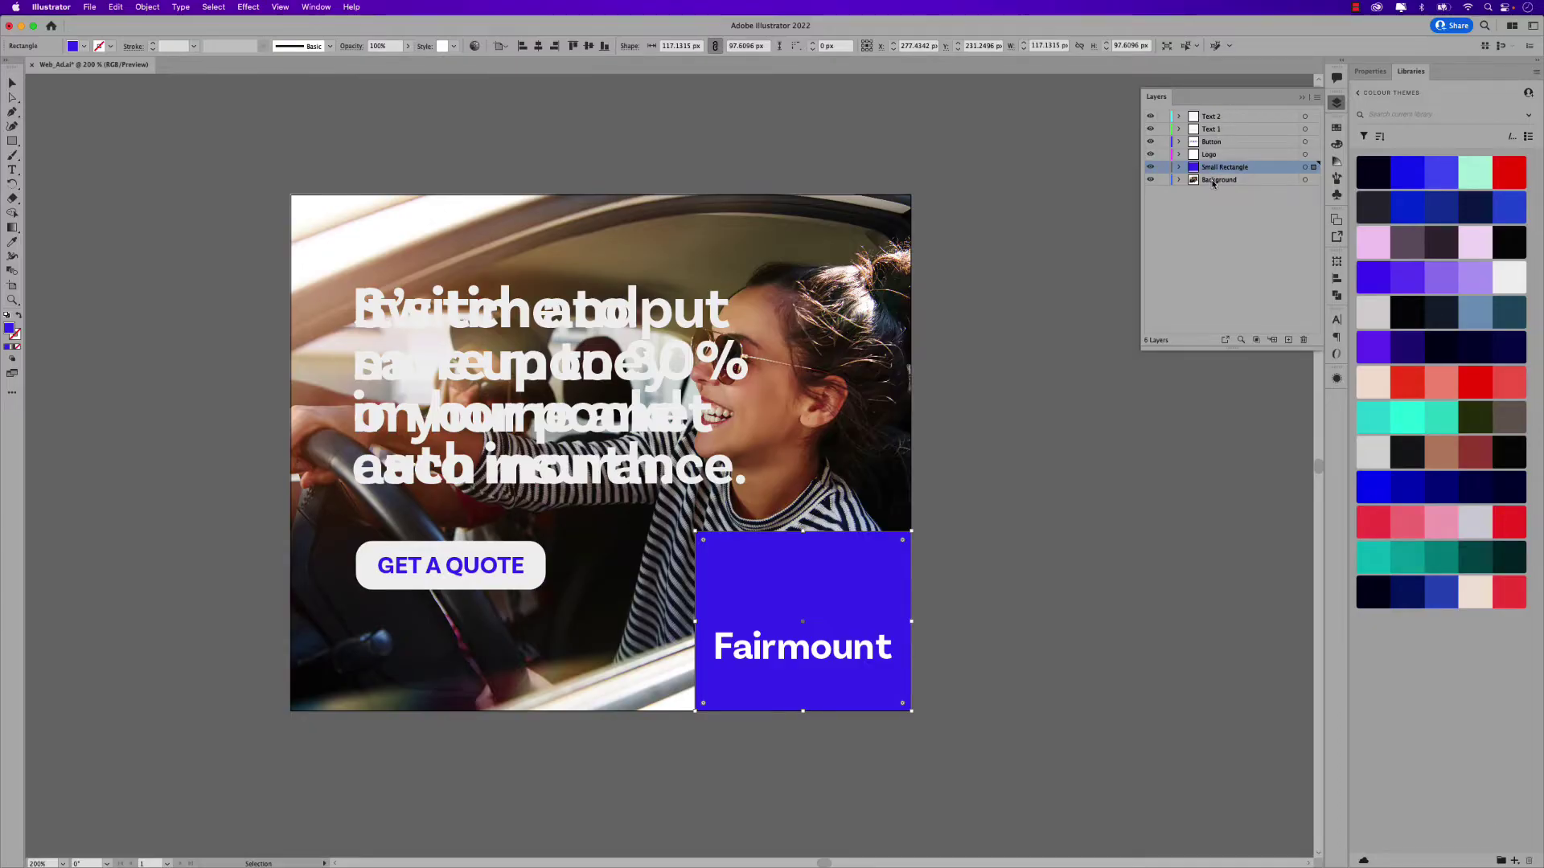
click(1151, 180)
click(1150, 180)
click(1151, 167)
click(1151, 167)
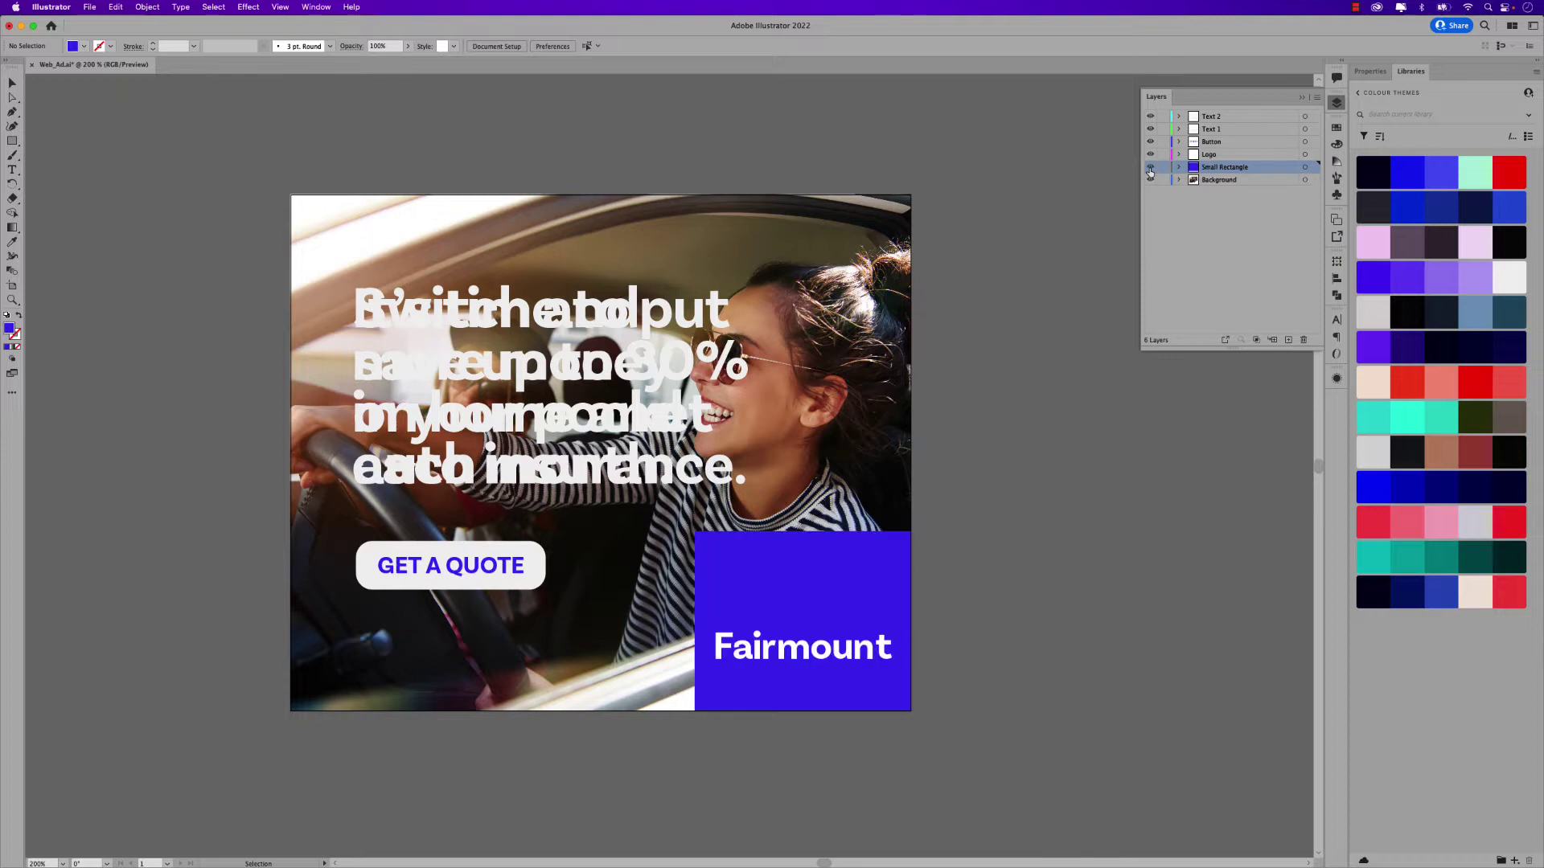
click(1150, 155)
click(1151, 155)
click(1150, 142)
click(1151, 142)
click(1150, 130)
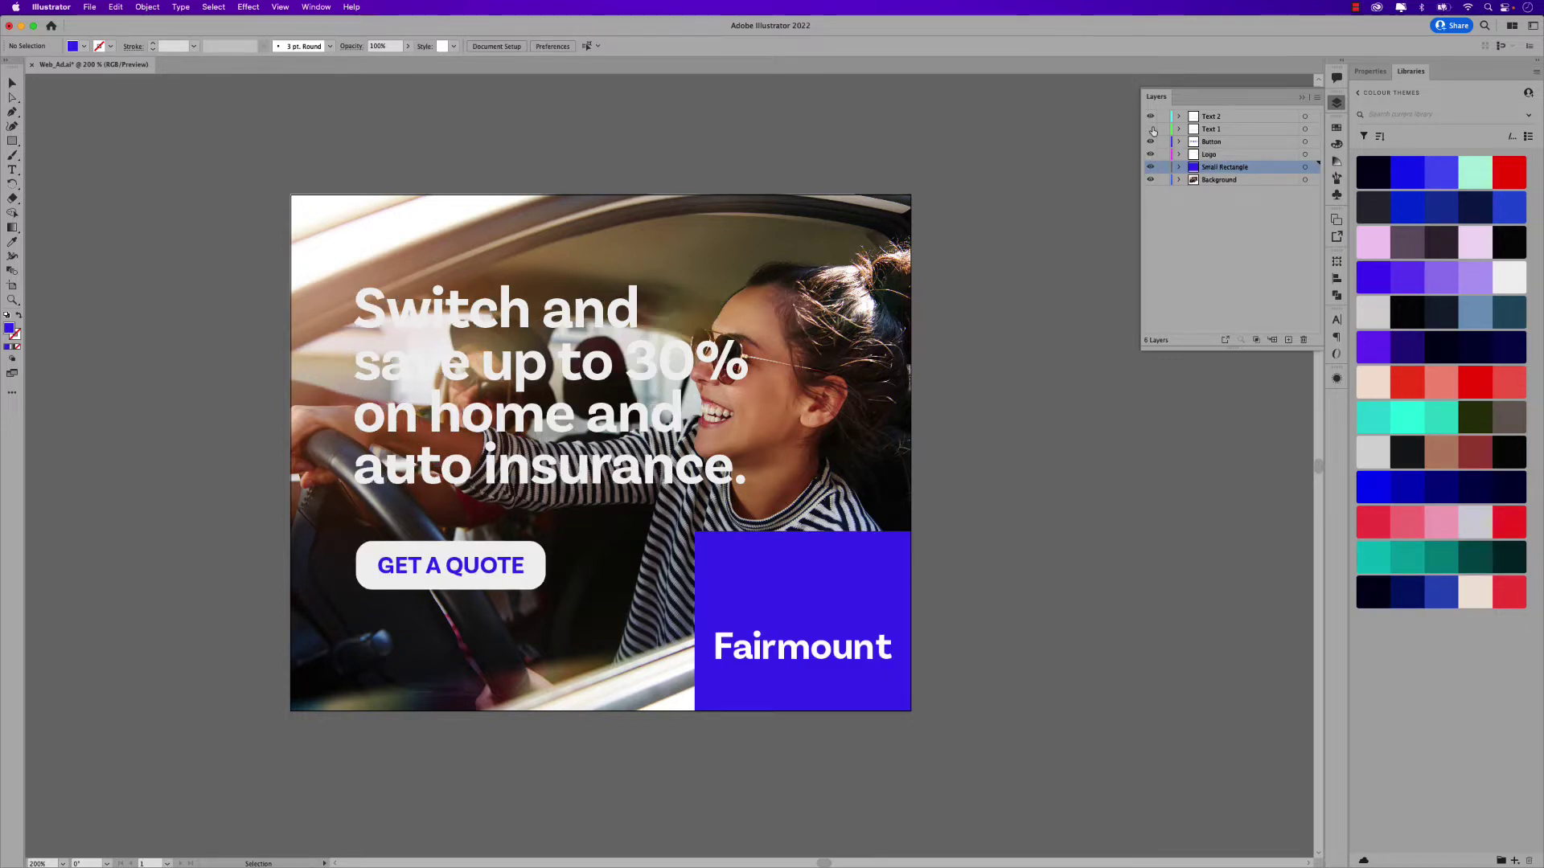
click(1151, 130)
click(1151, 117)
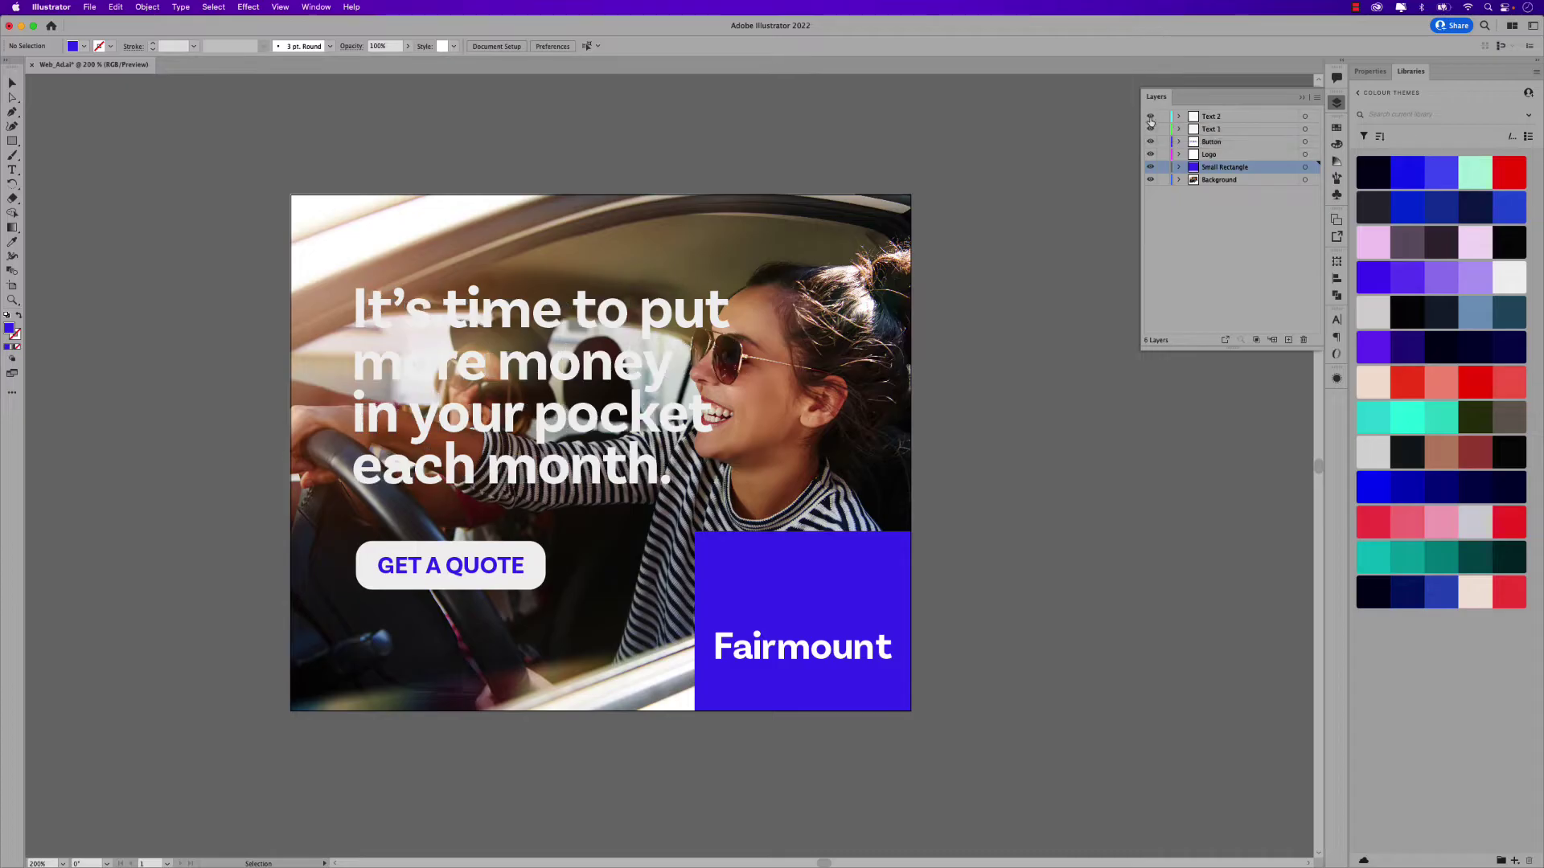
click(1151, 117)
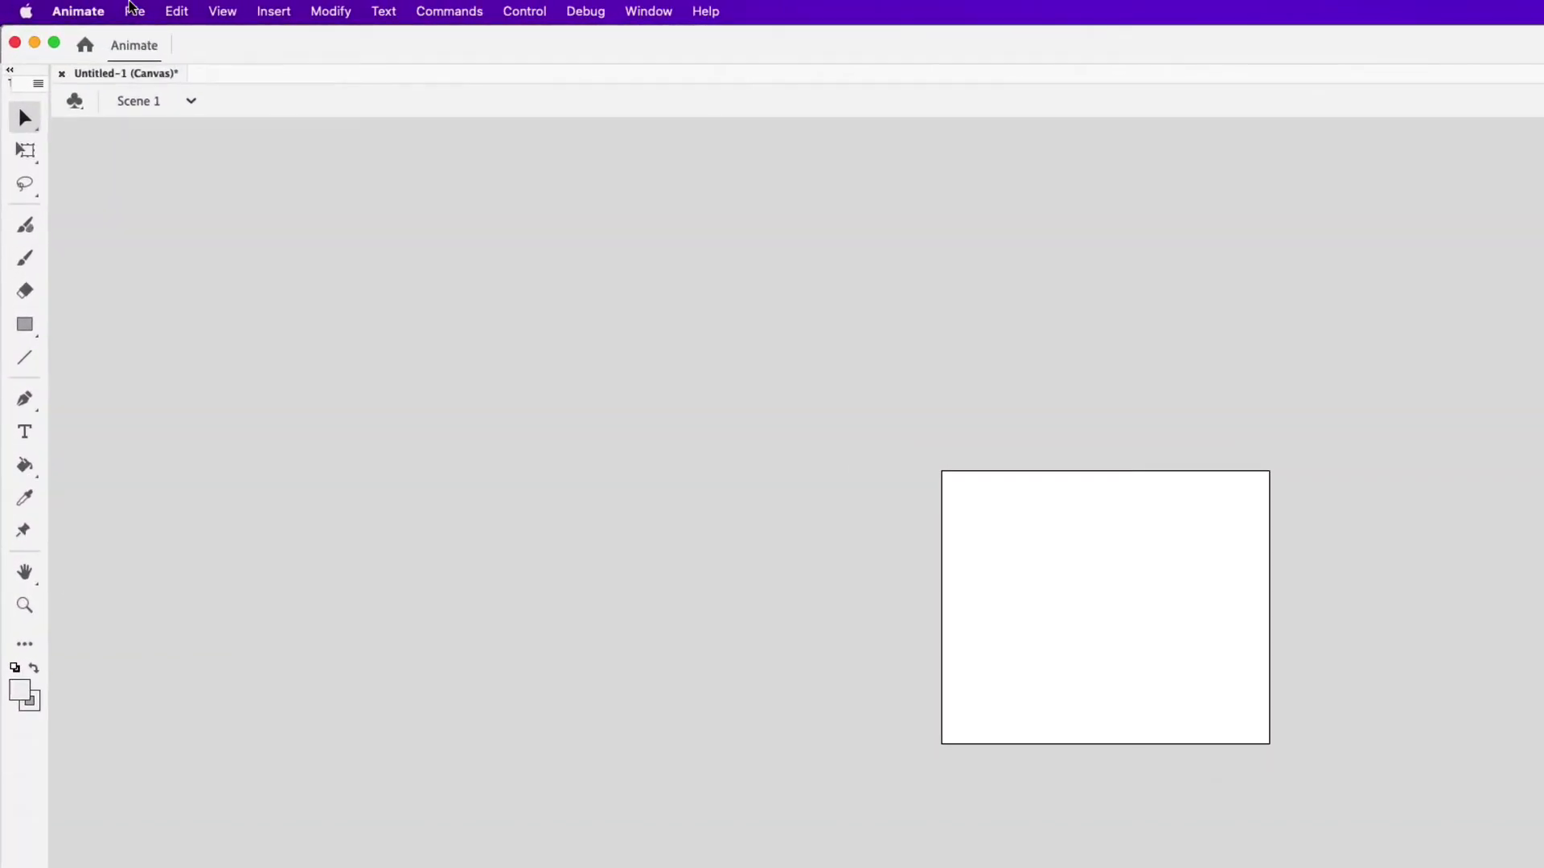
- Switch to Animate and choose Web_Ad.ai from the Sept 30 Tutorial folder for import to the stage
click(82, 7)
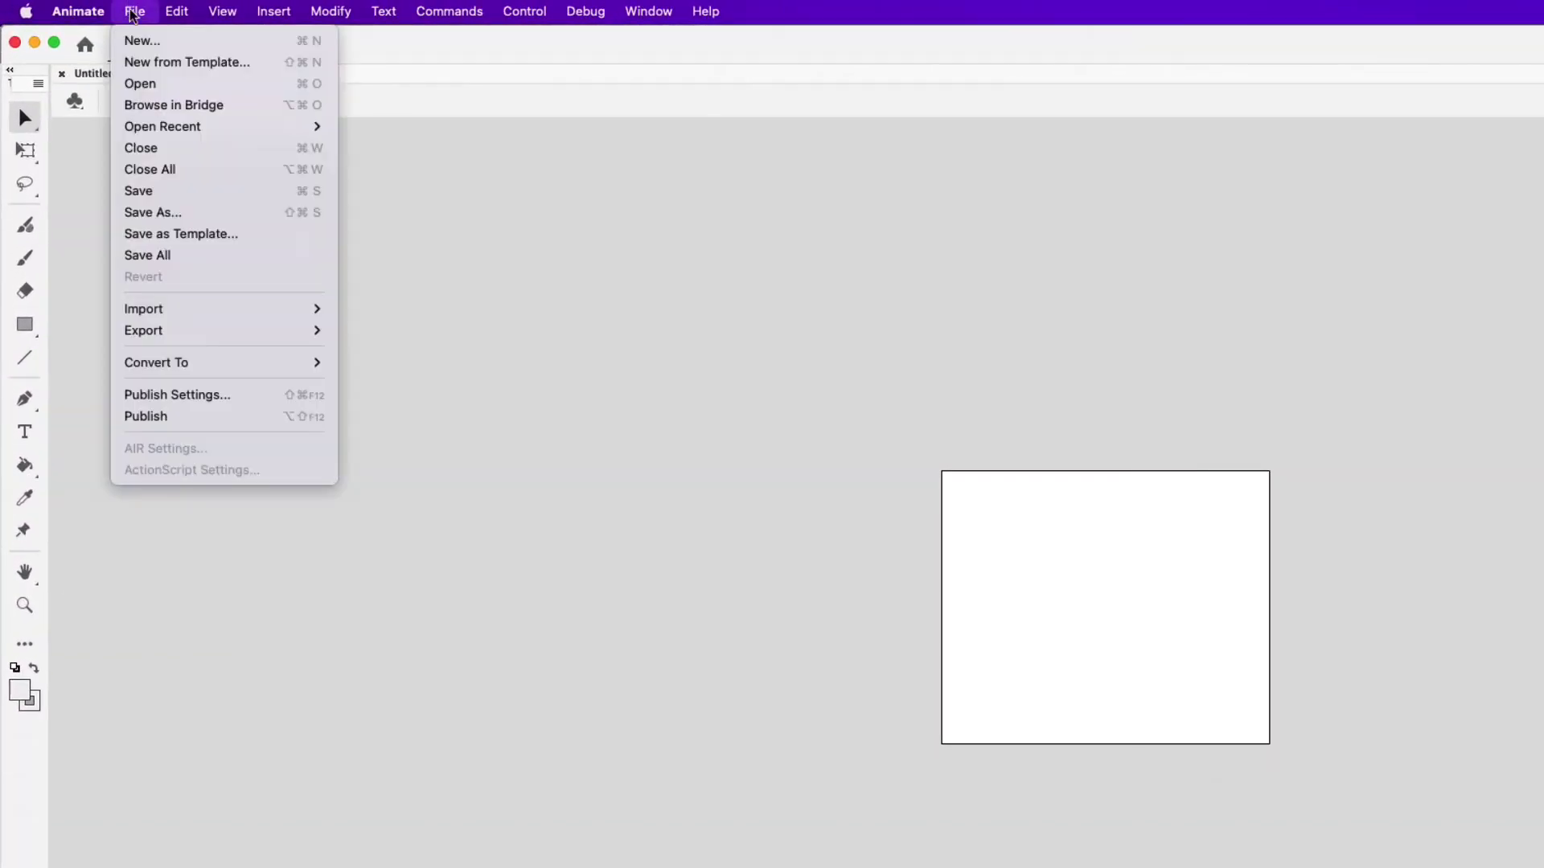
mouse_move(185, 313)
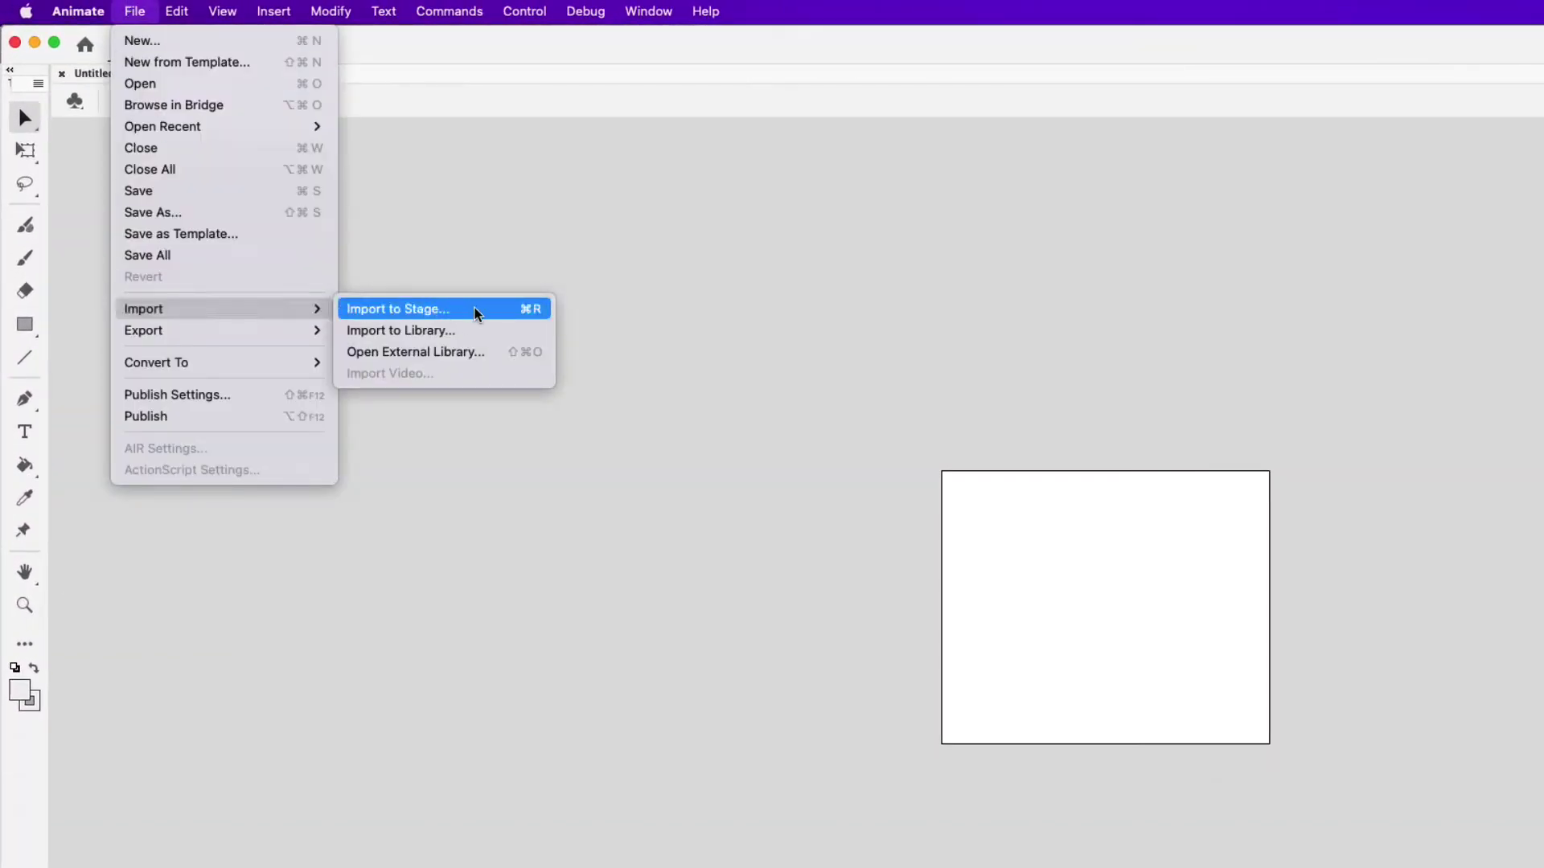
click(474, 309)
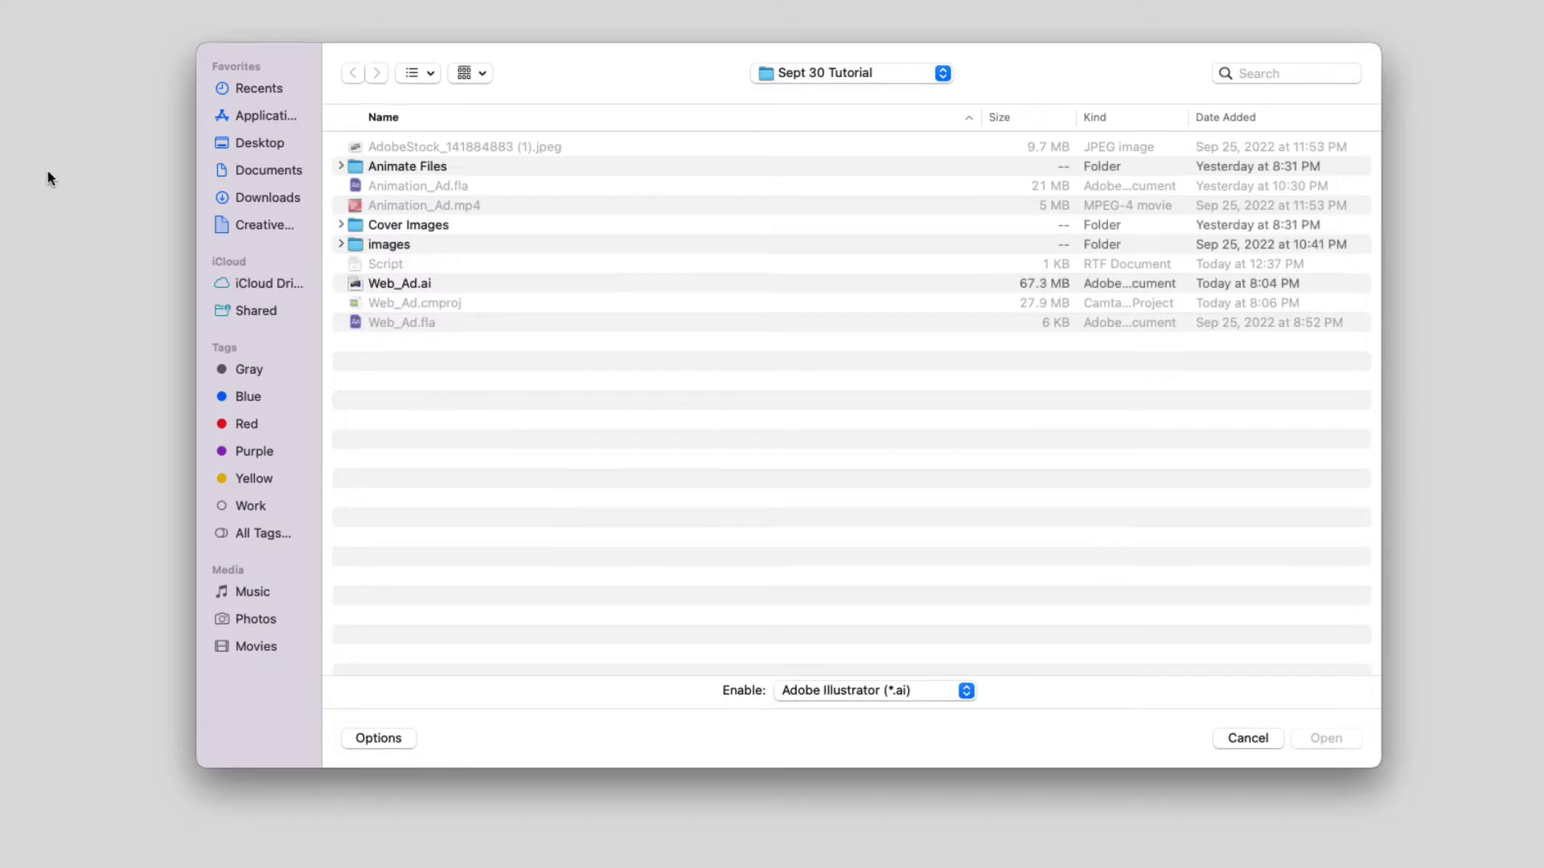
click(436, 286)
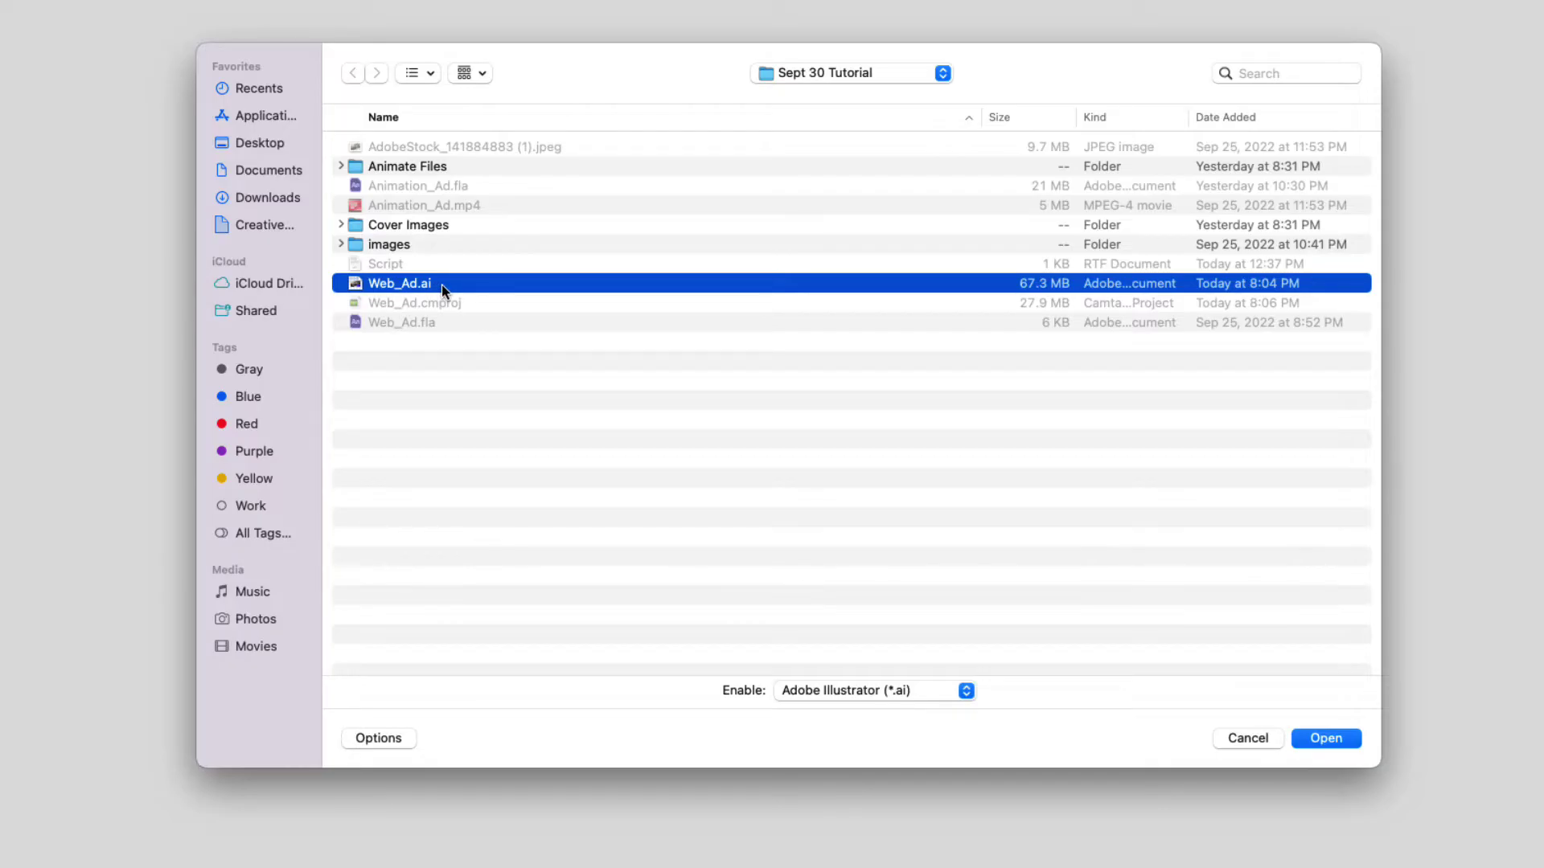
click(1353, 738)
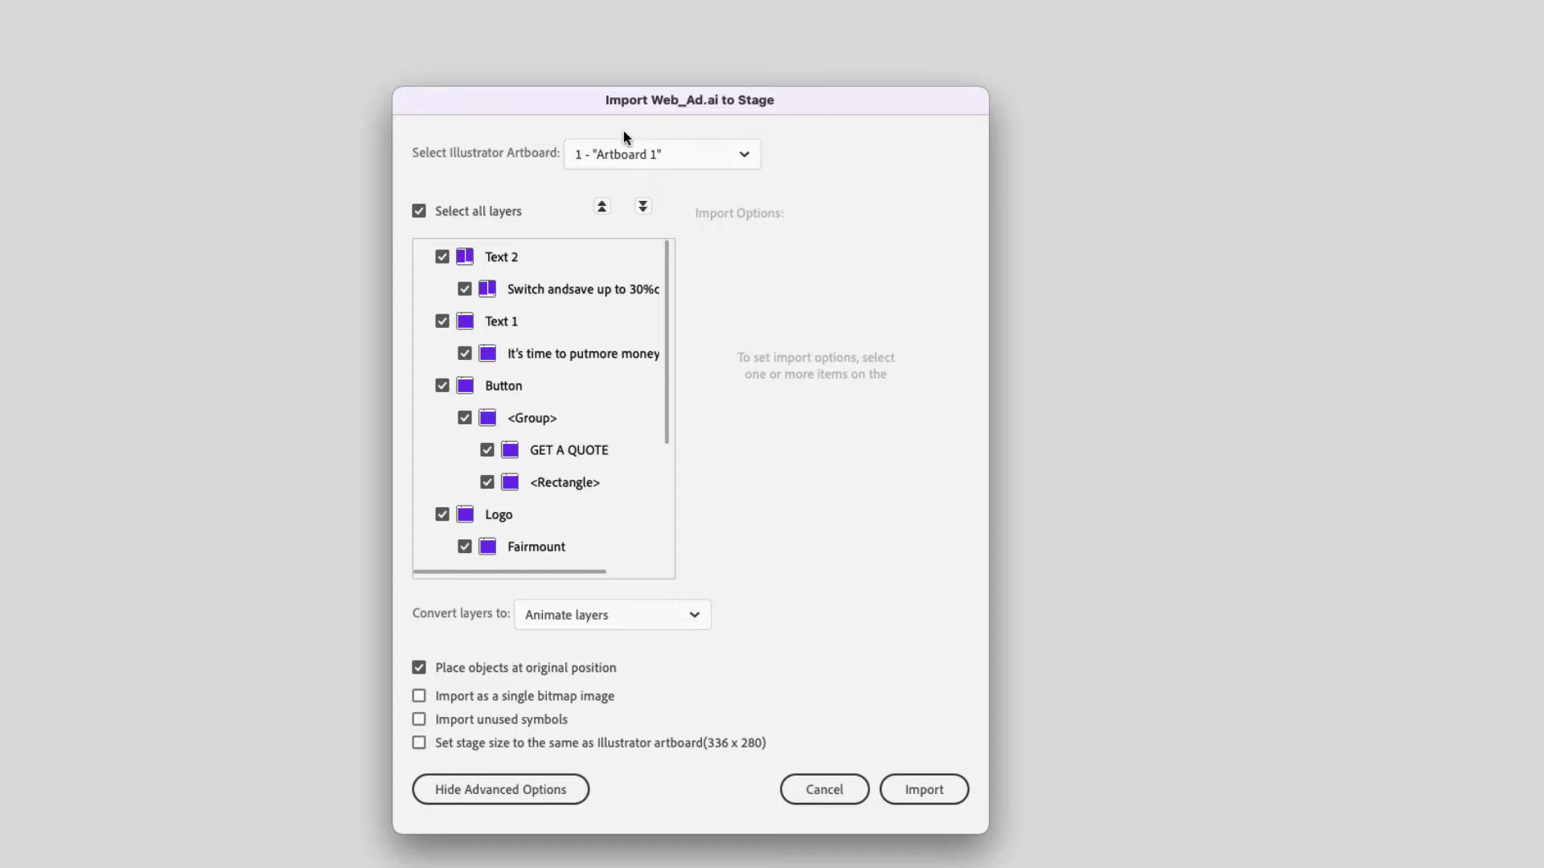
- Collapse the layer list and import all layers of Artboard 1 as Animate layers, placing objects at their original position
click(602, 208)
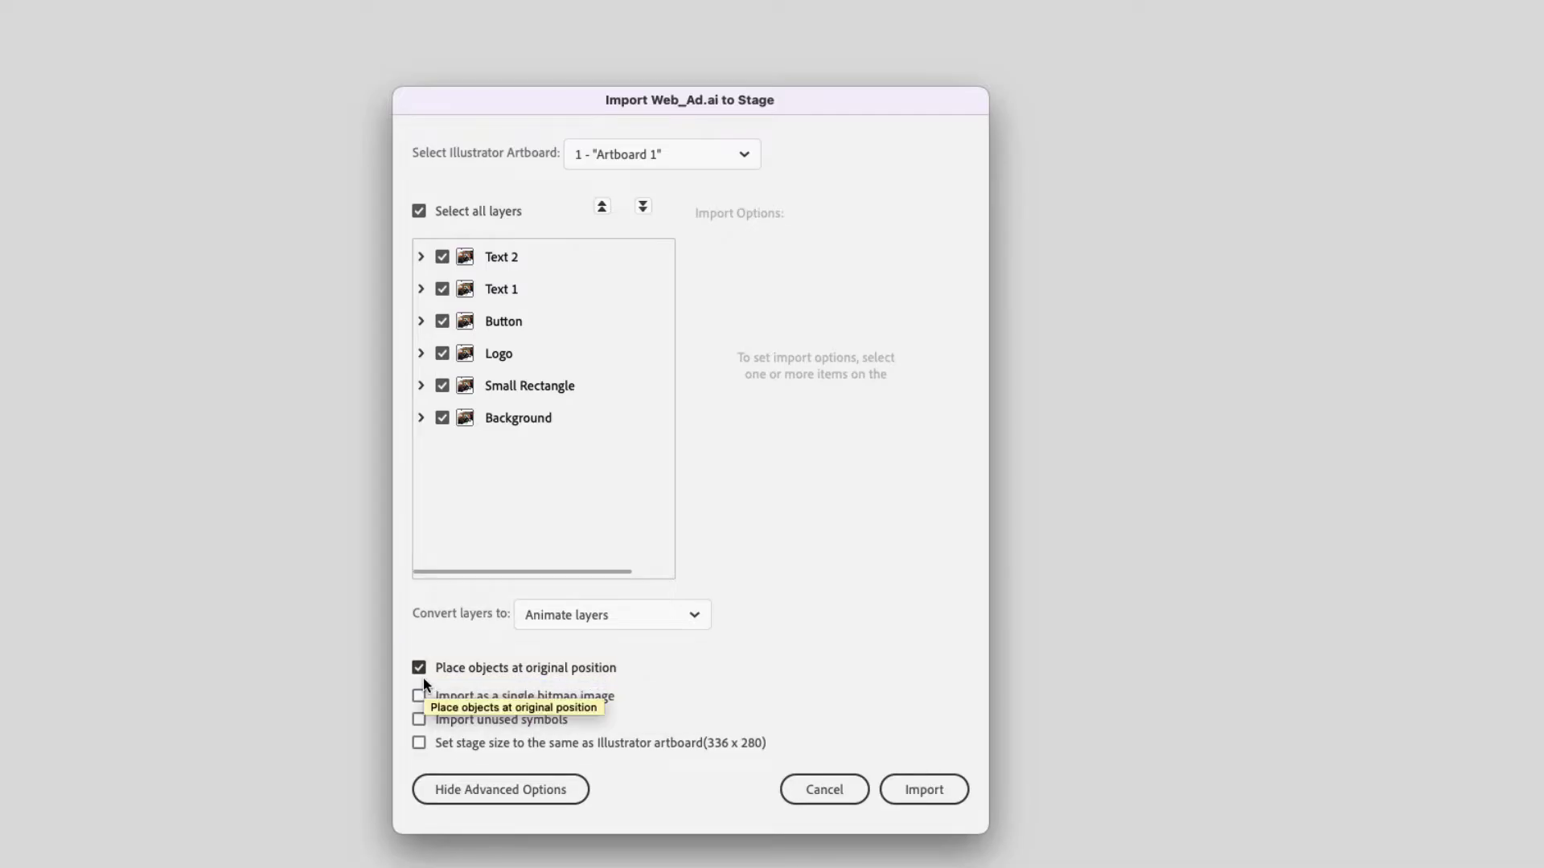
click(604, 631)
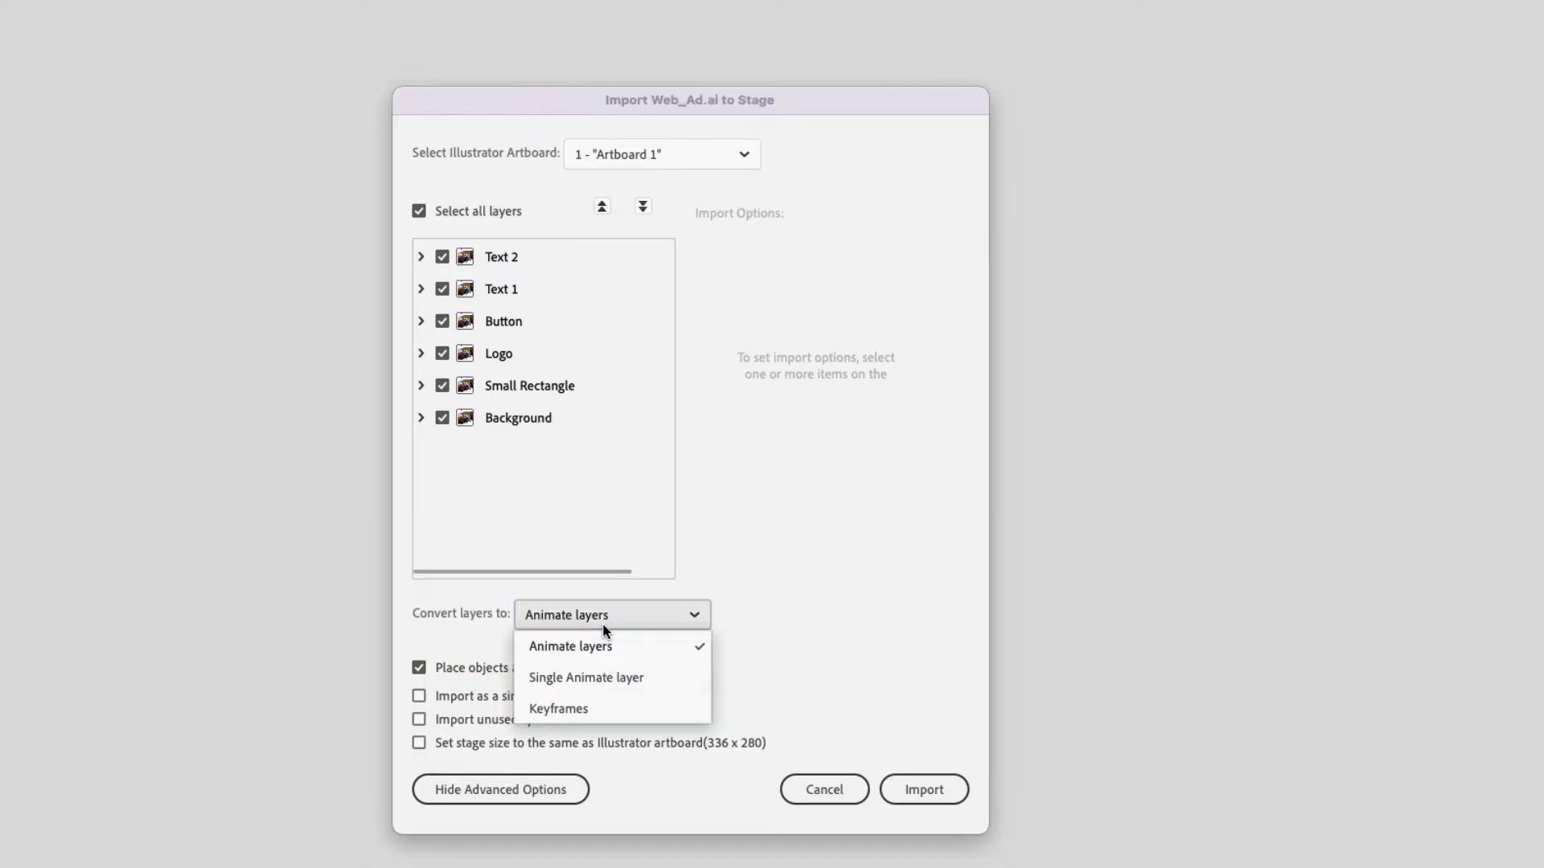
click(618, 654)
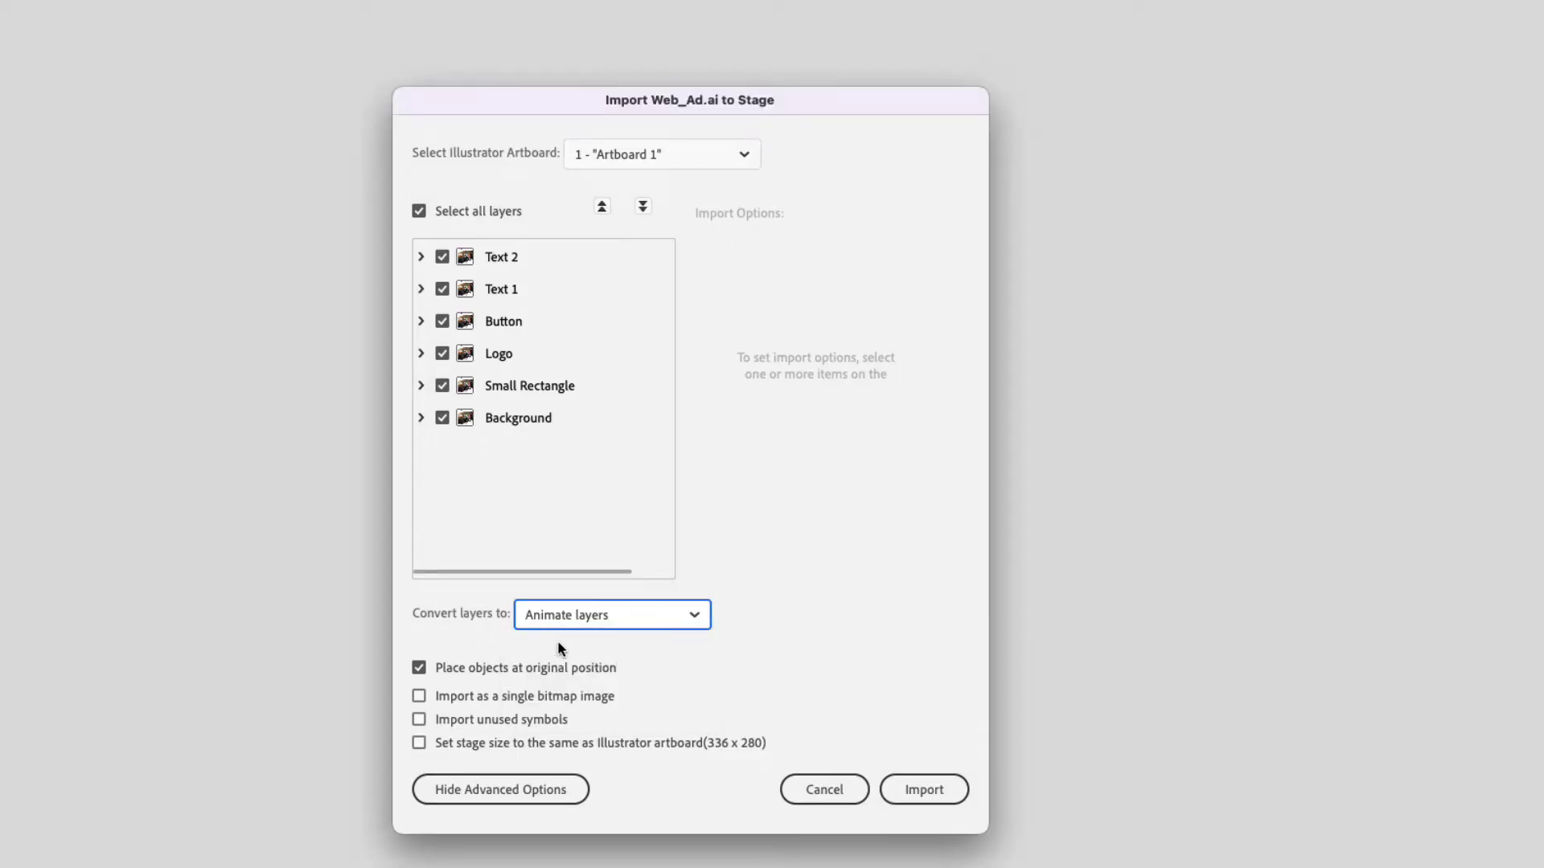
click(930, 792)
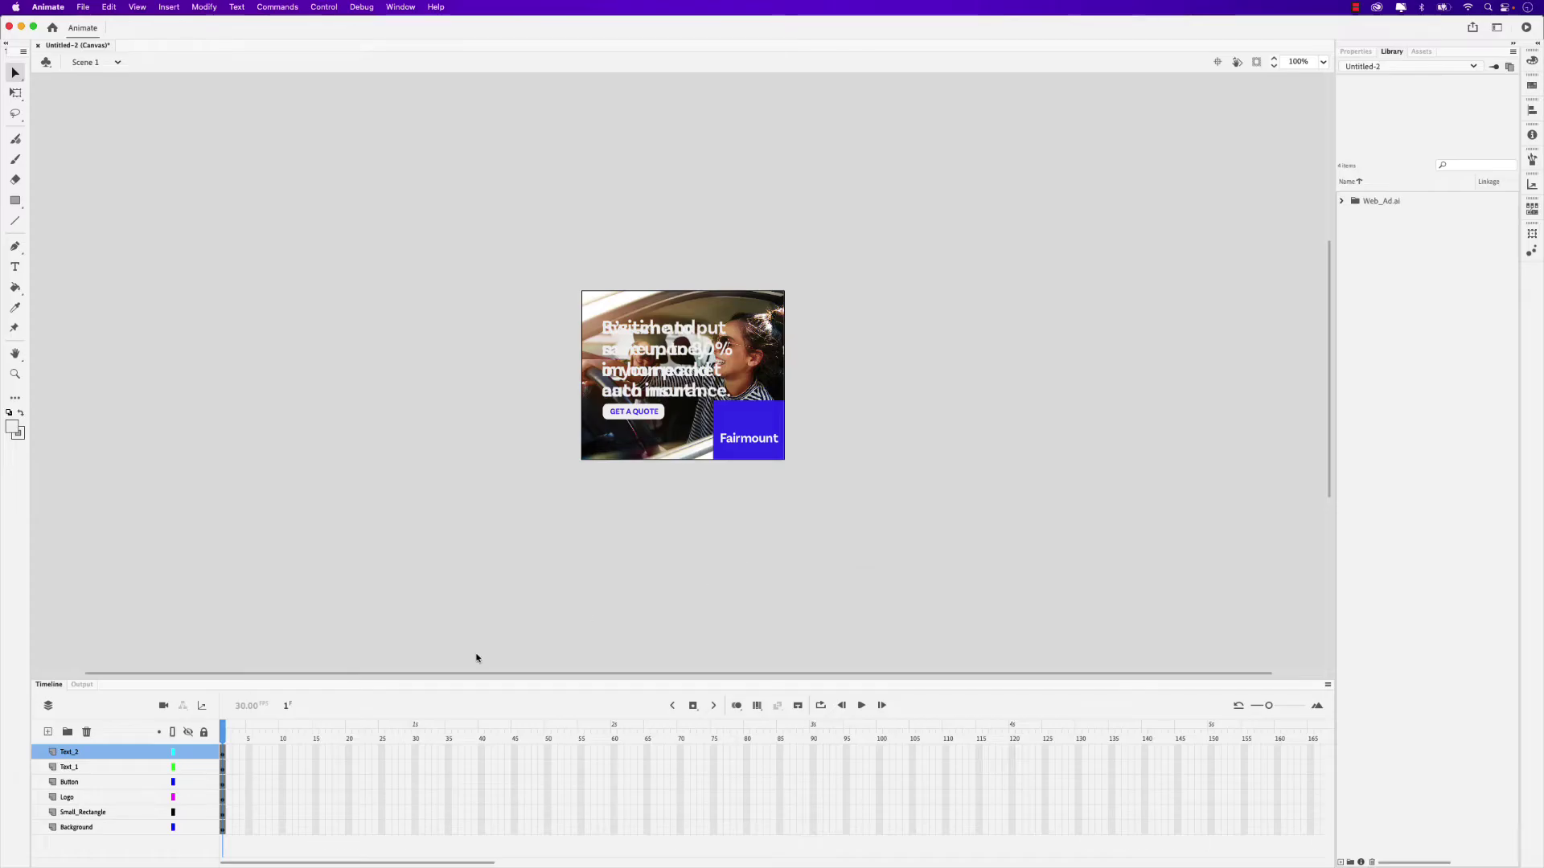
- Extend all six layers by inserting frames up to frame 300, and return the playhead to frame 1
drag(271, 864, 574, 865)
scroll(783, 787, right, 5)
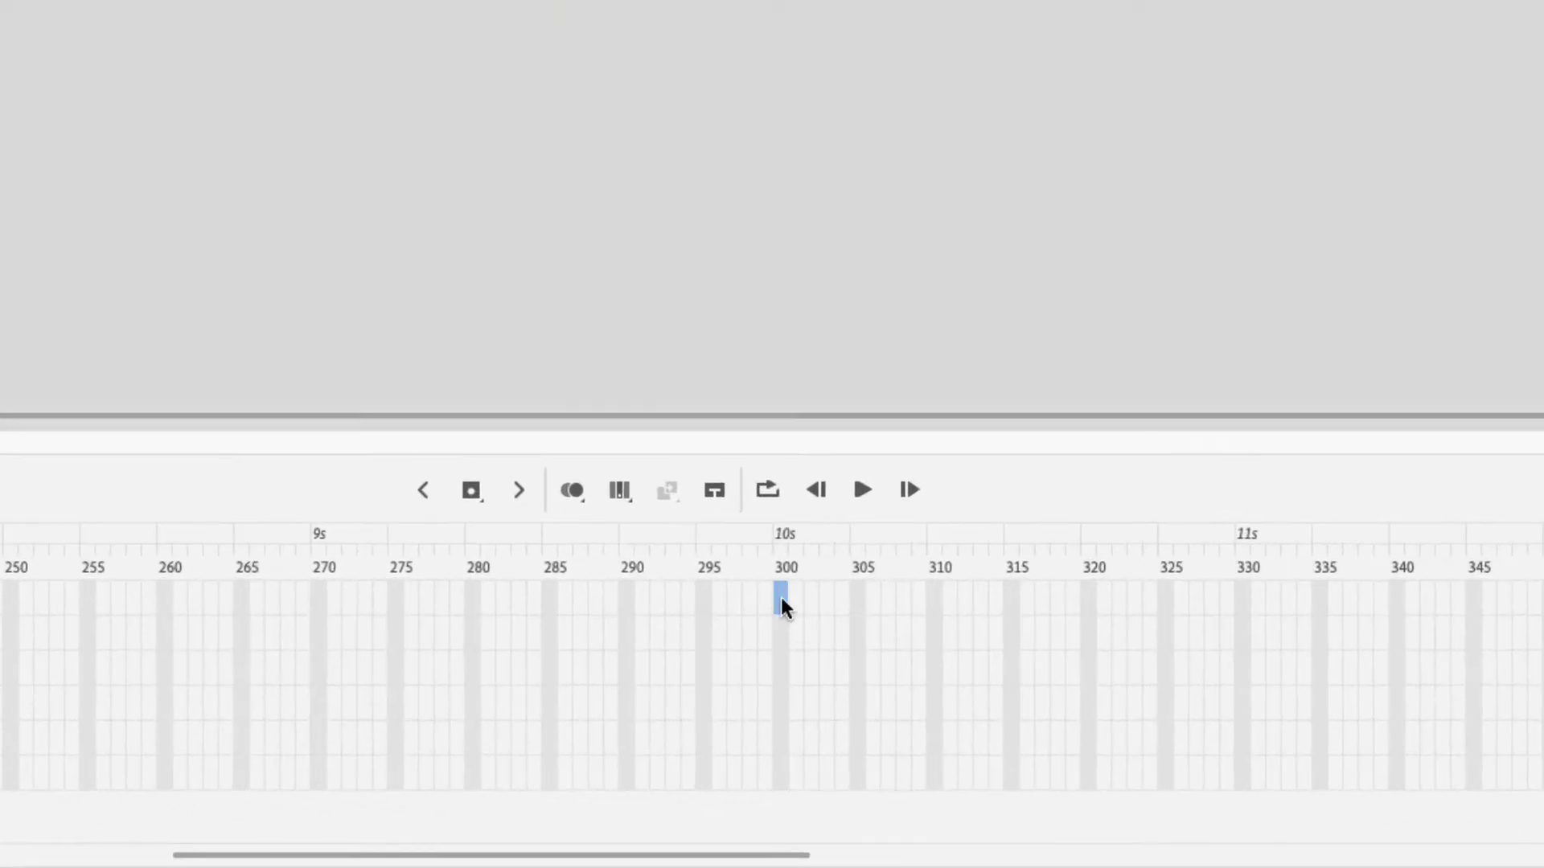
shift+click(783, 774)
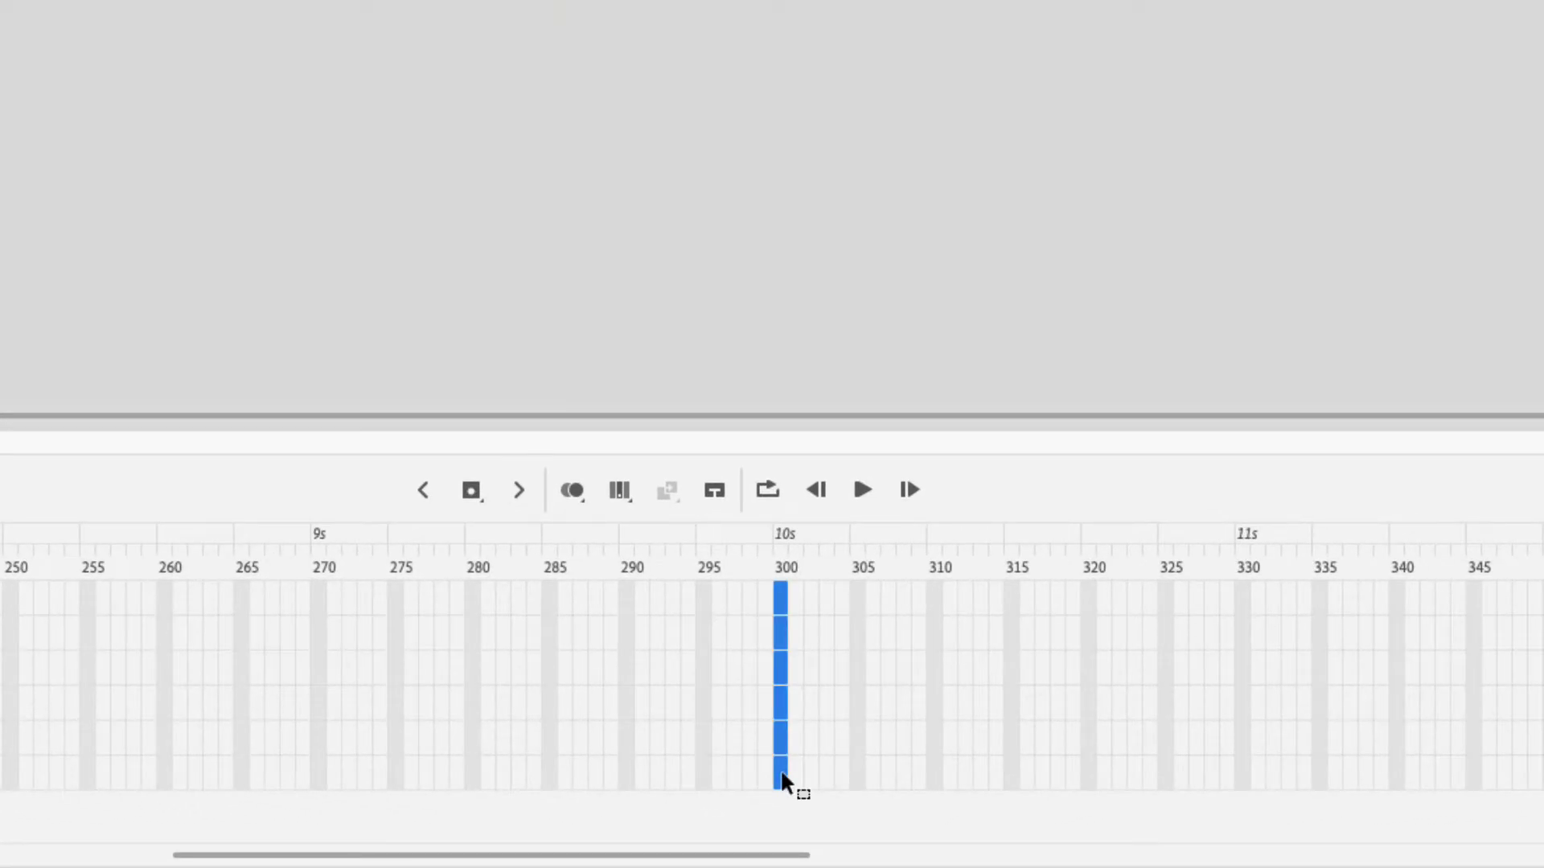
click(483, 500)
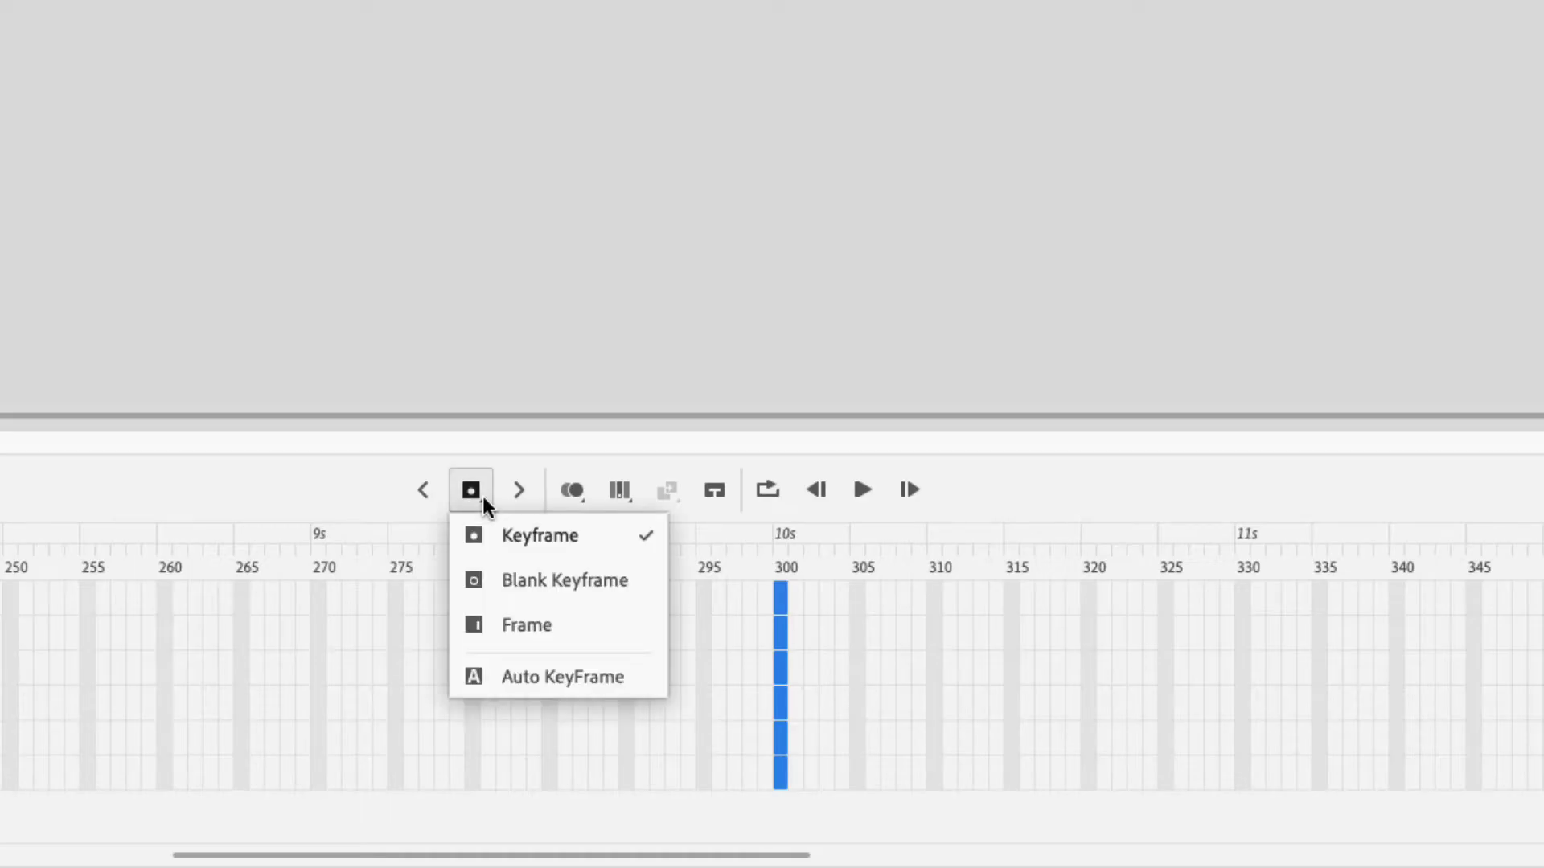
click(524, 628)
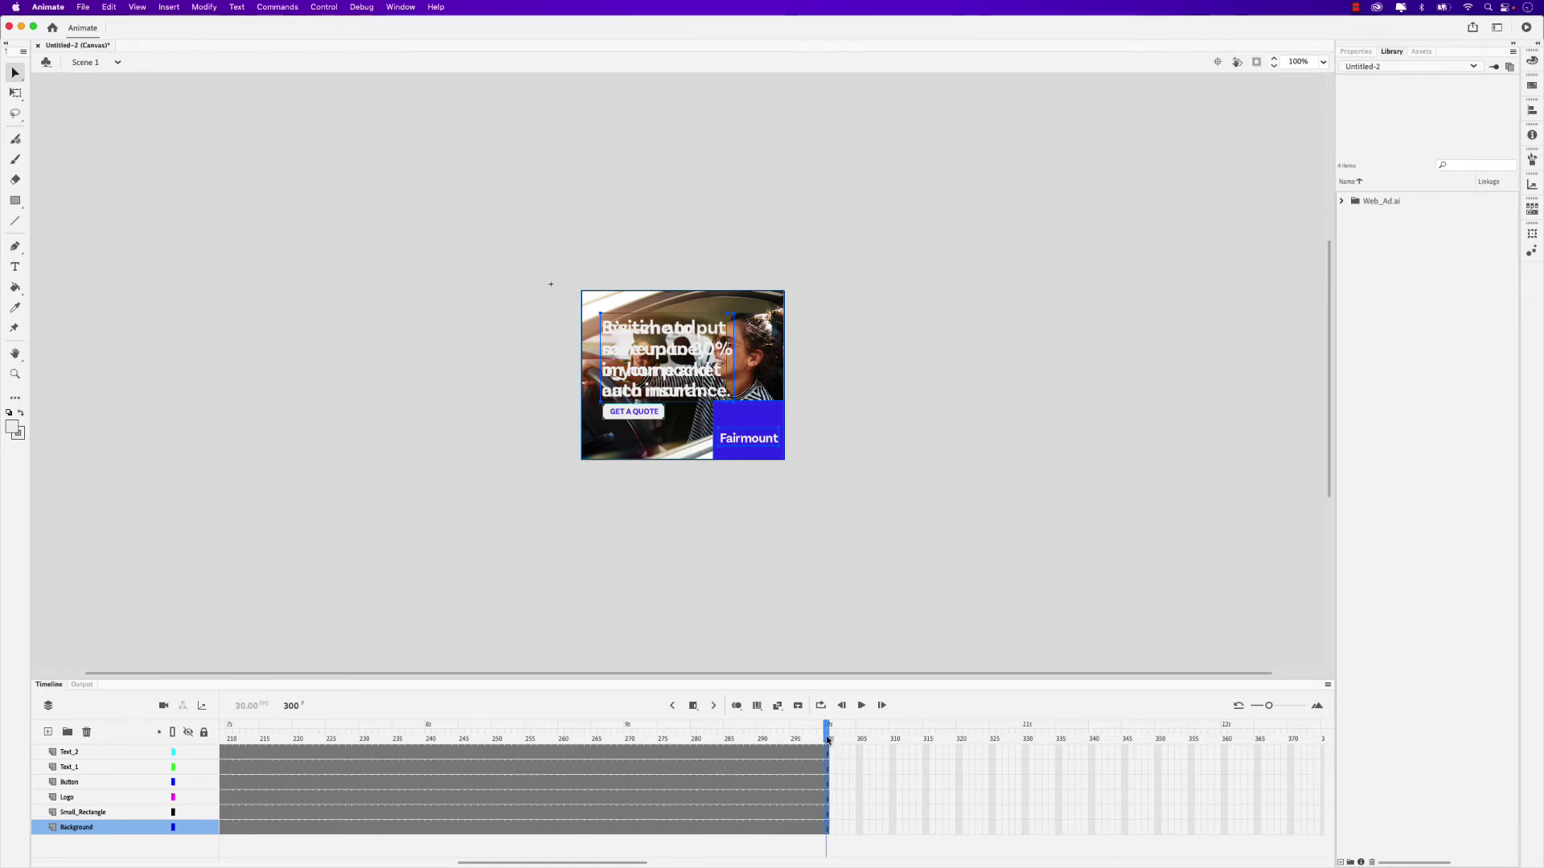
drag(827, 739, 300, 749)
drag(262, 748, 192, 746)
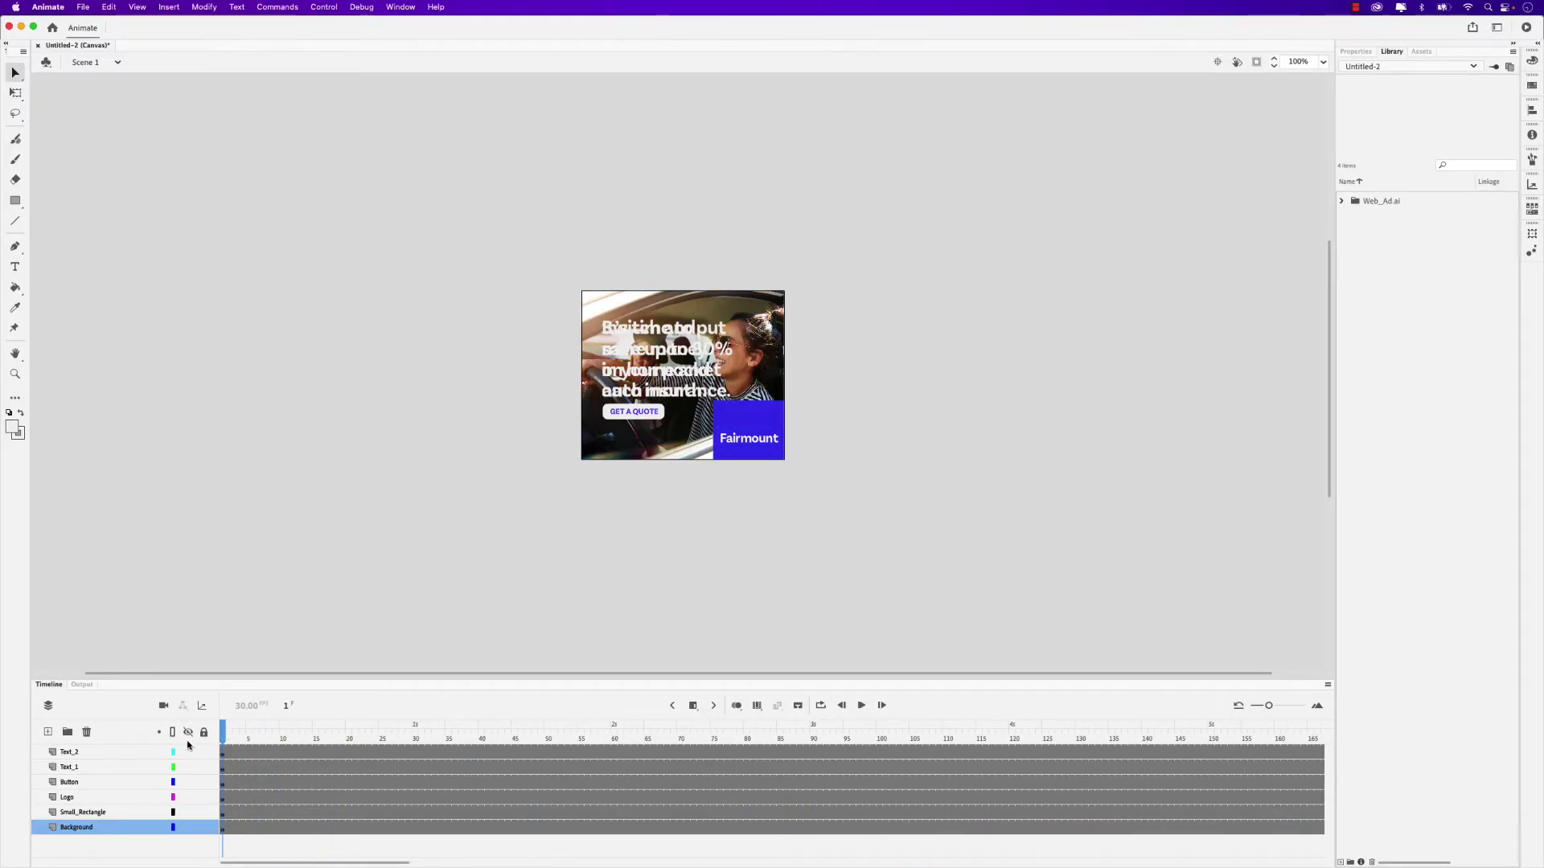
- Create a motion tween on the Small_Rectangle layer
click(70, 815)
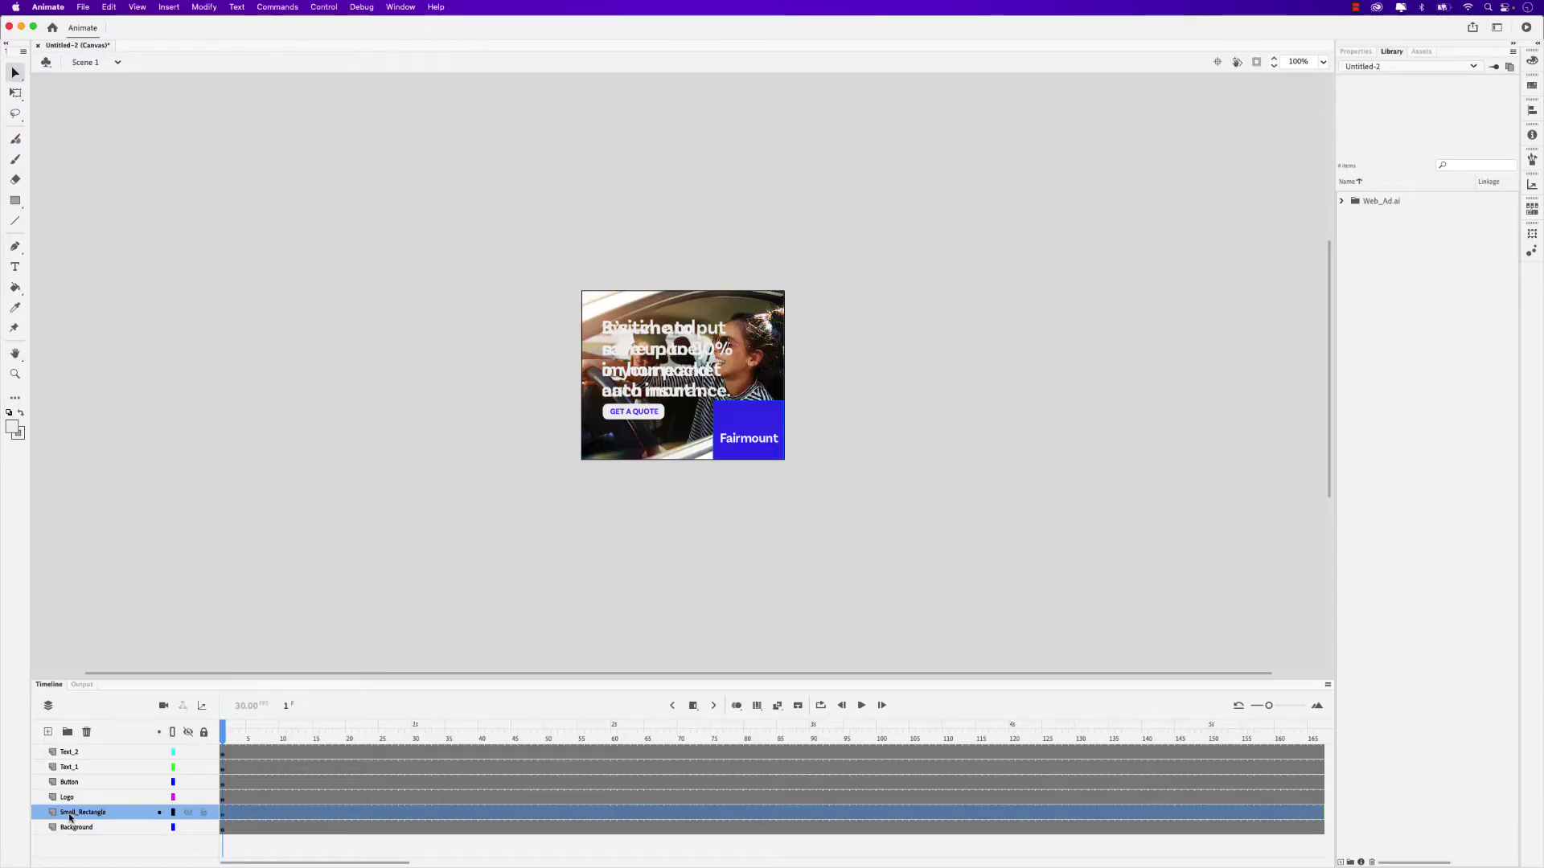
scroll(726, 446, up, 5)
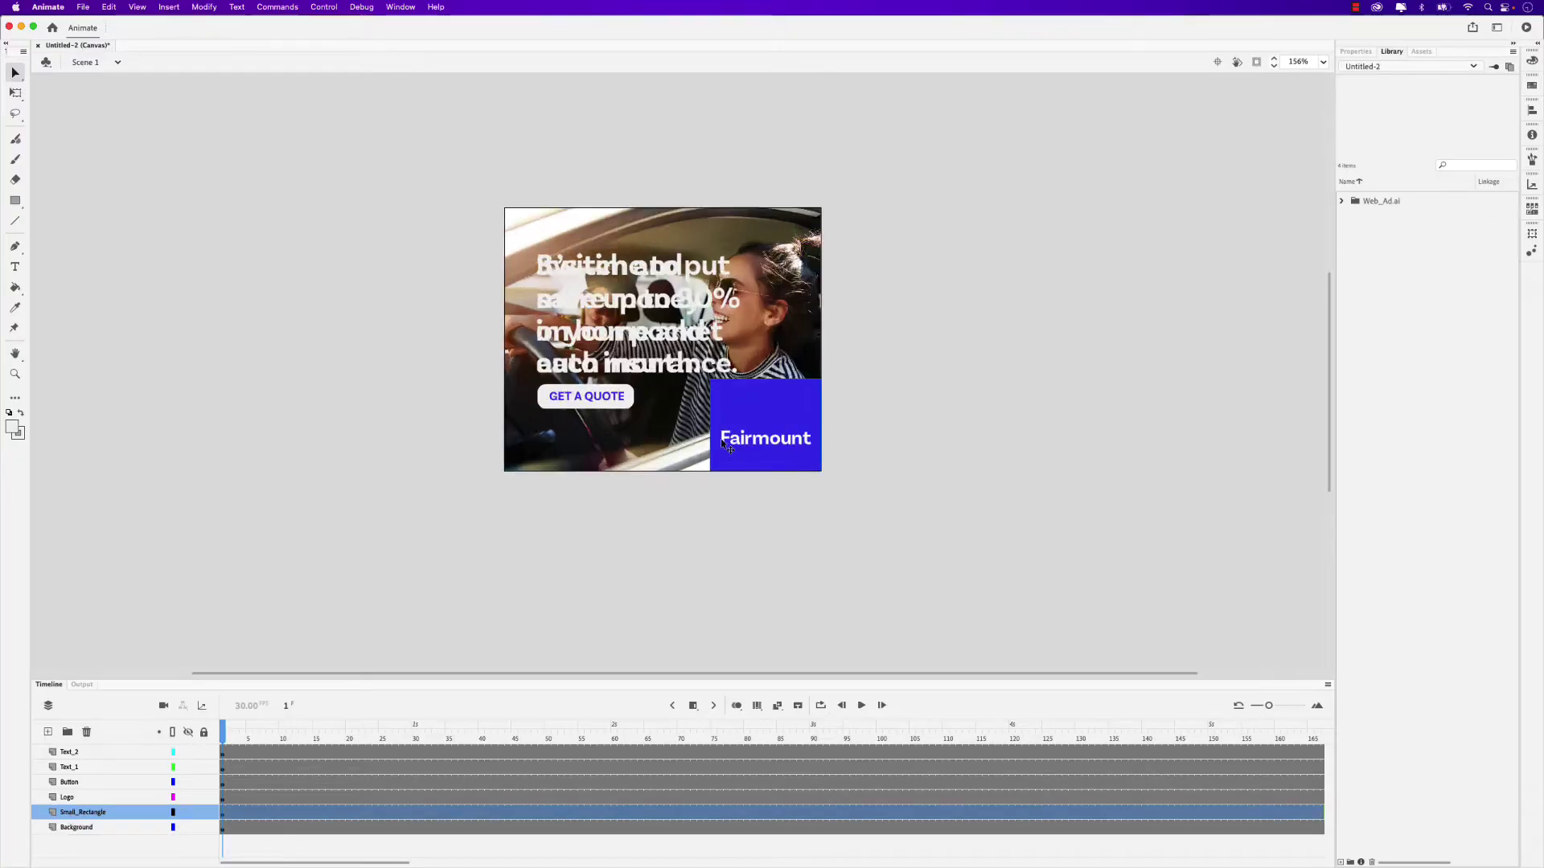
scroll(725, 426, up, 3)
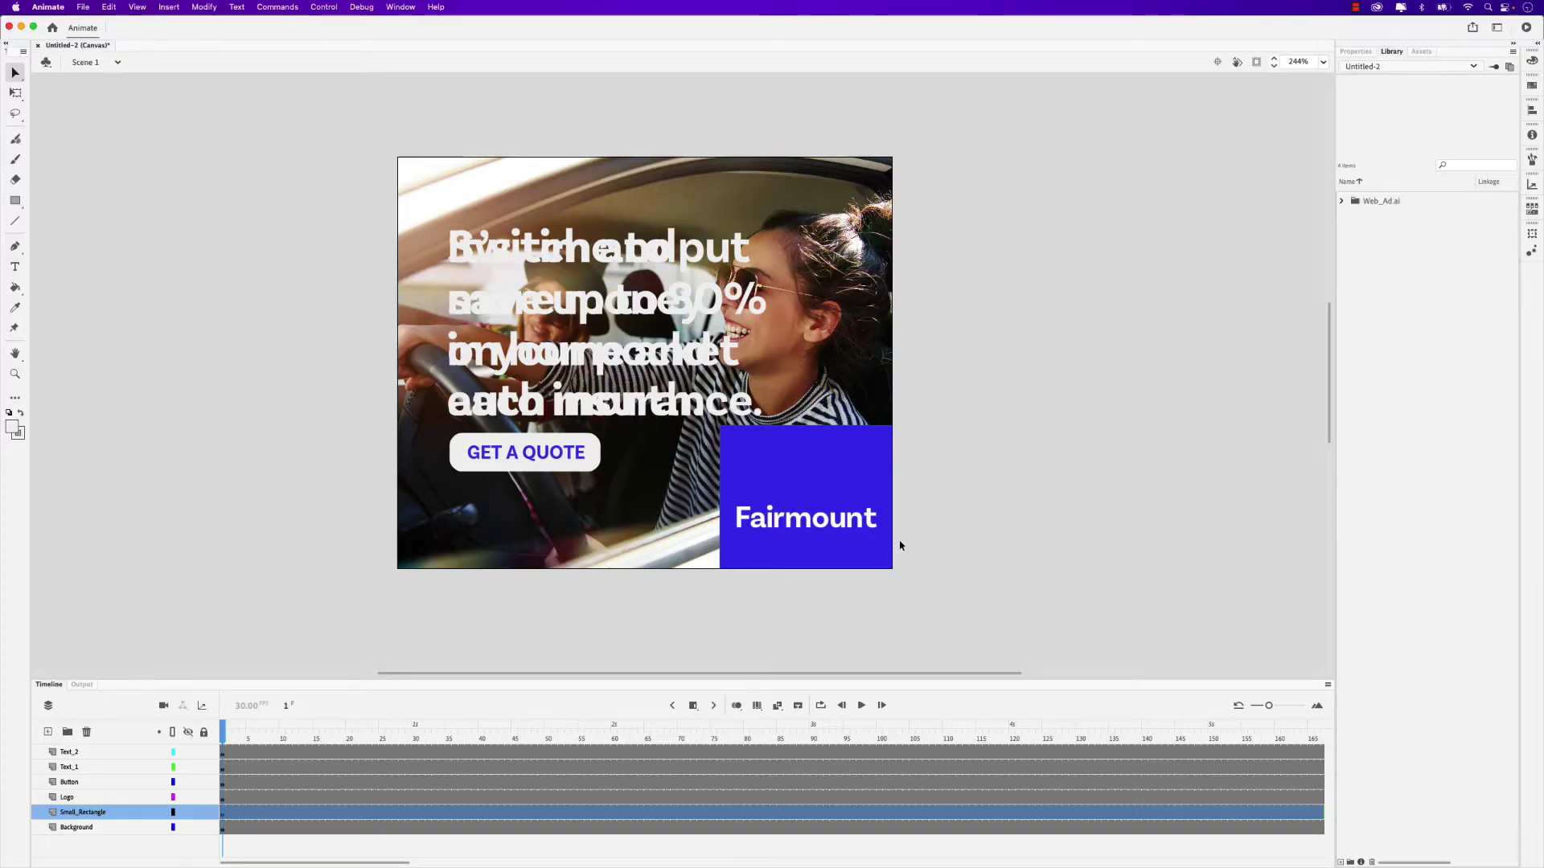
right_click(253, 816)
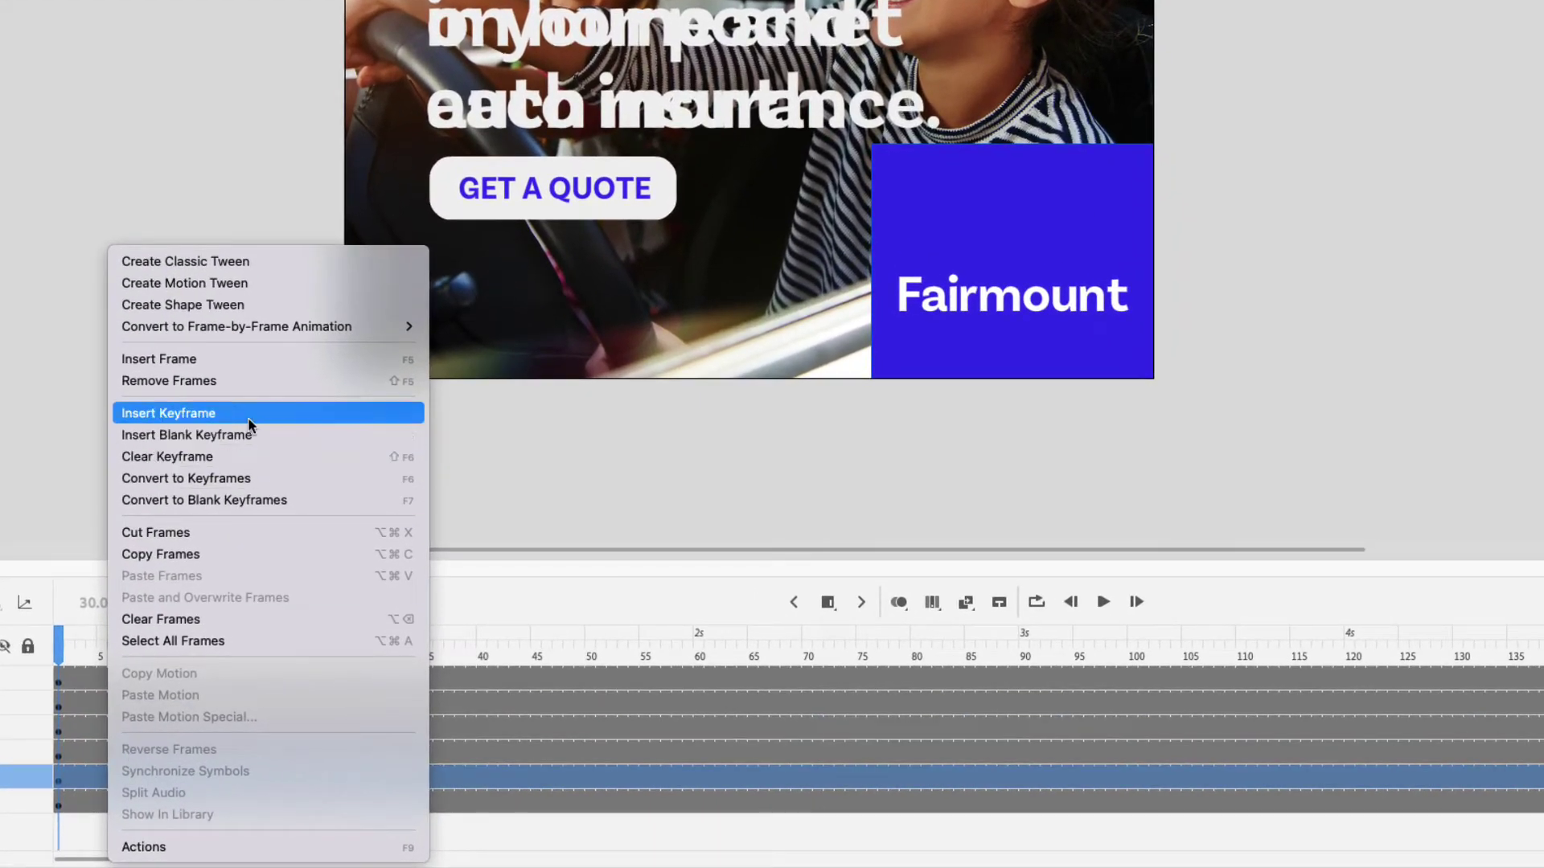
click(245, 289)
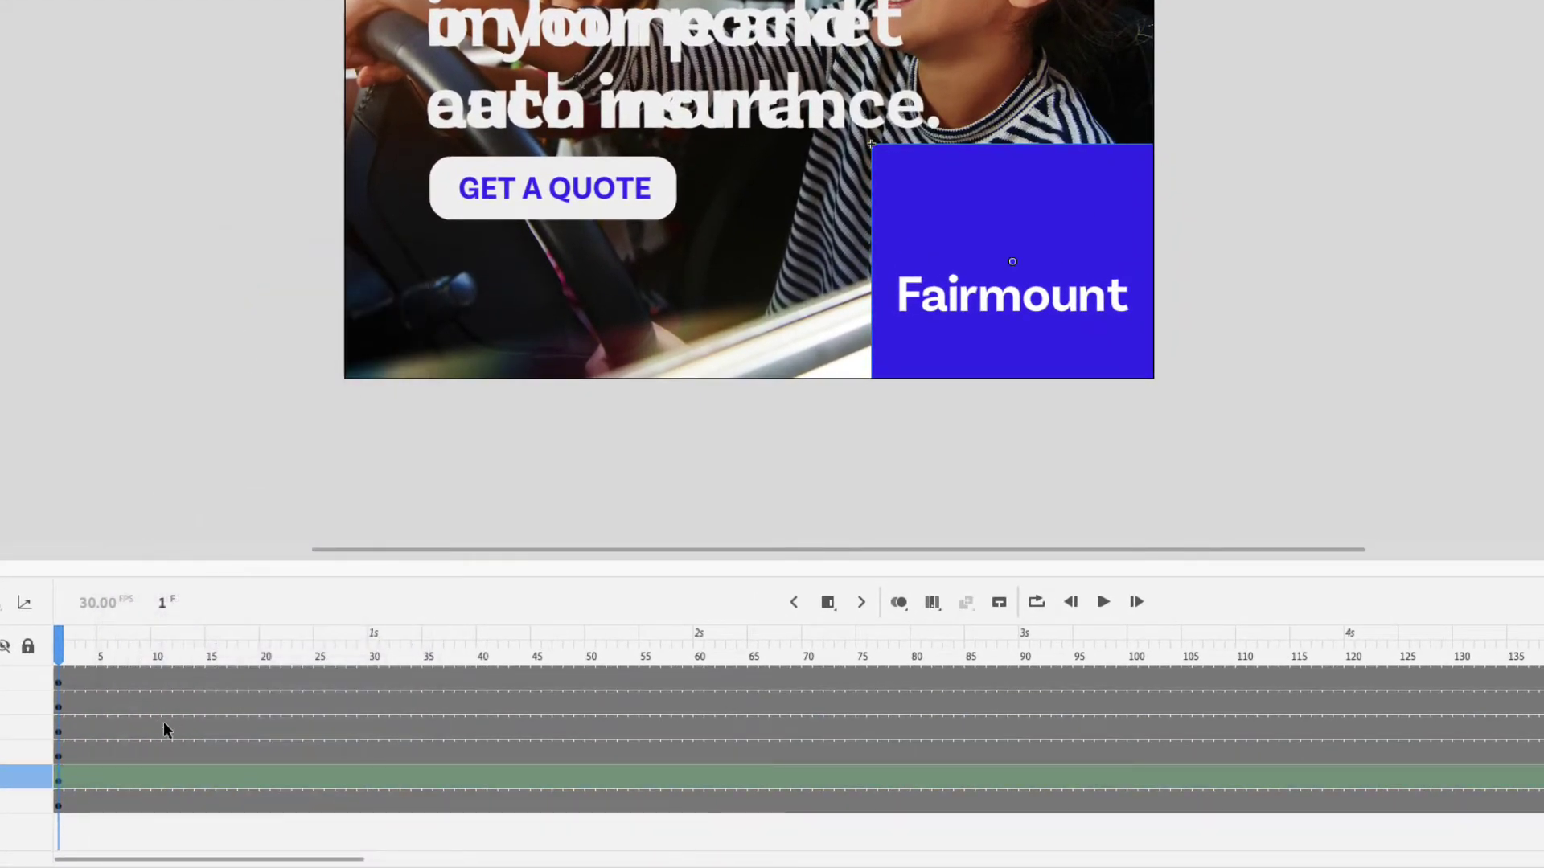
- Insert keyframes in the Small_Rectangle tween at frames 30 and 45
drag(64, 651, 372, 651)
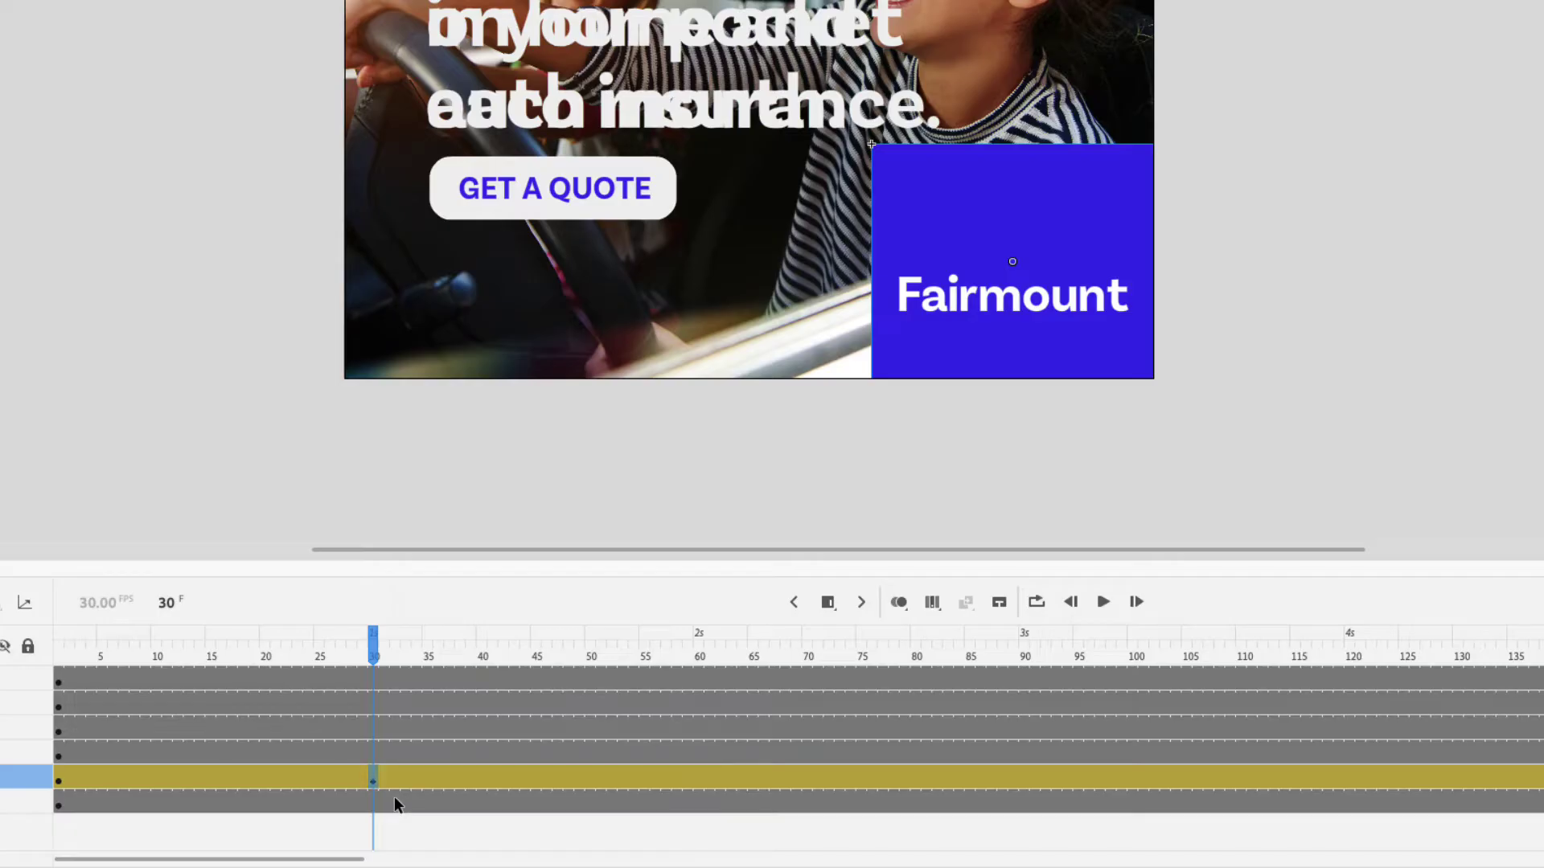
click(828, 602)
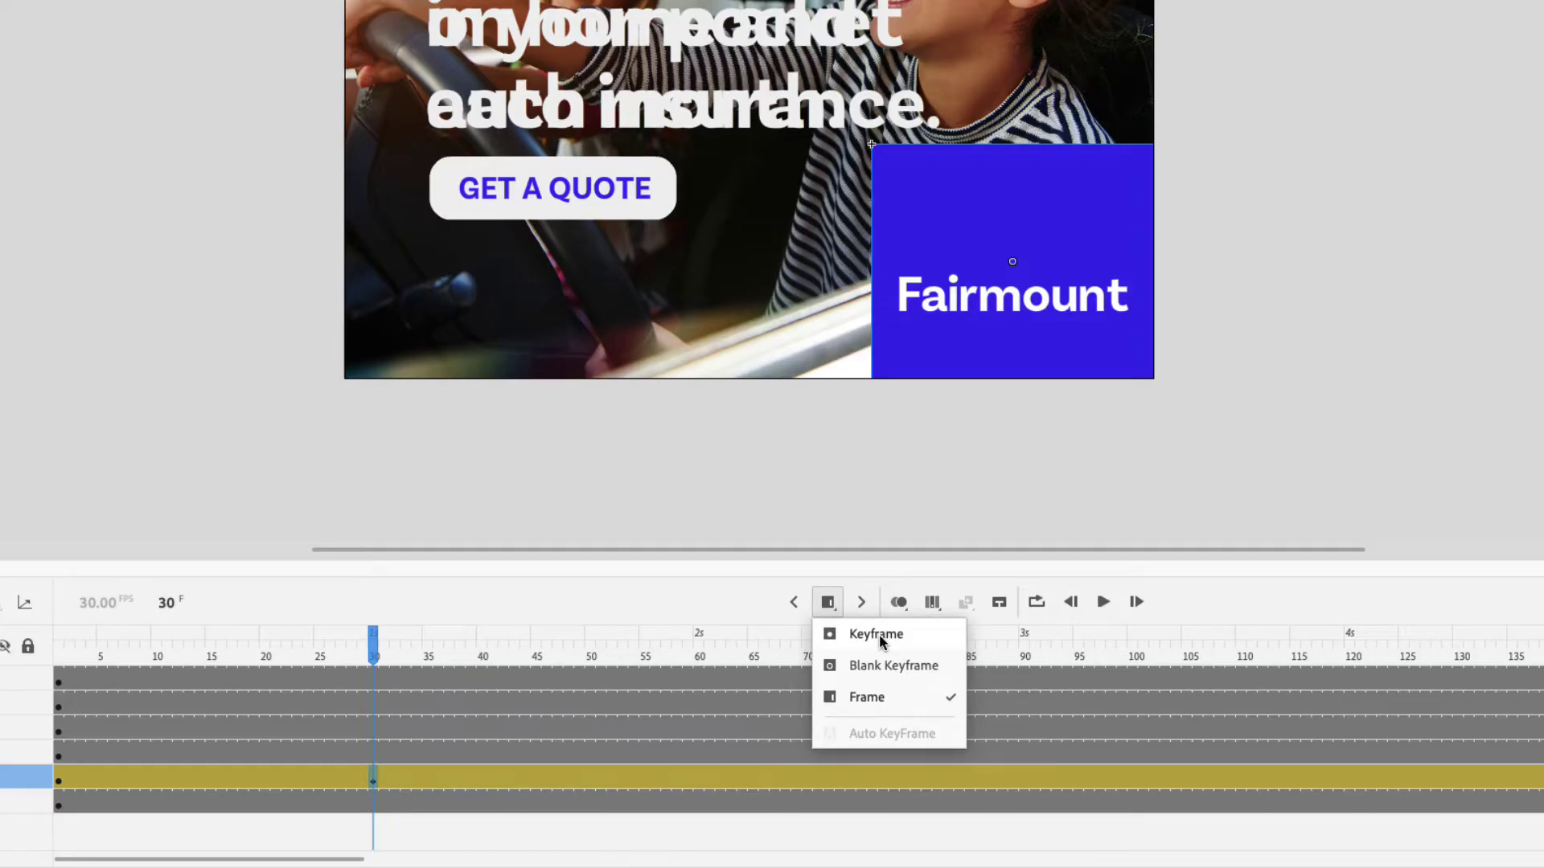
click(728, 605)
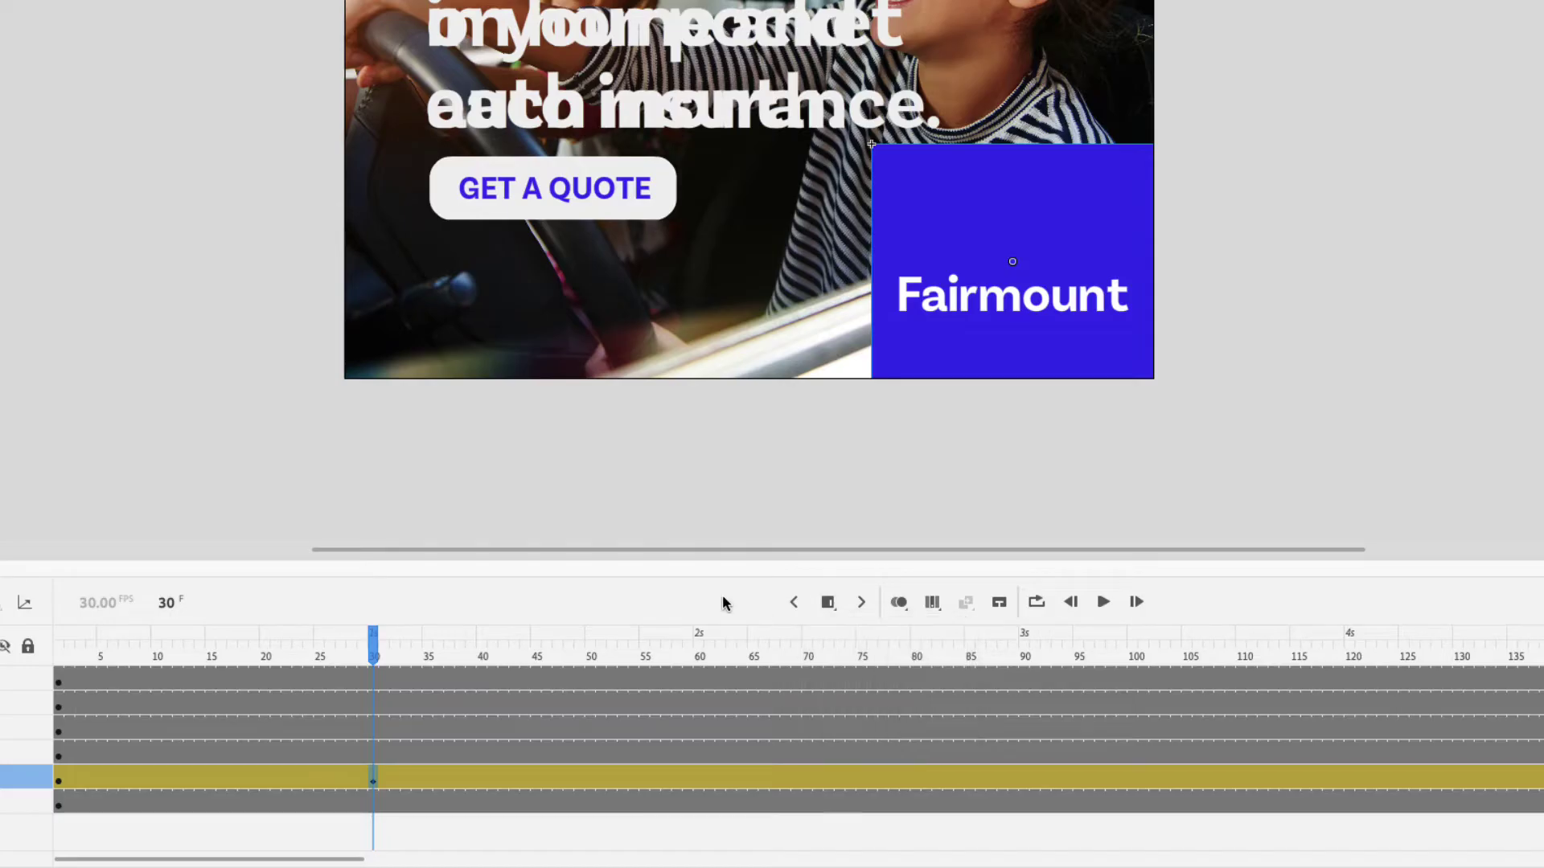
drag(372, 647, 536, 647)
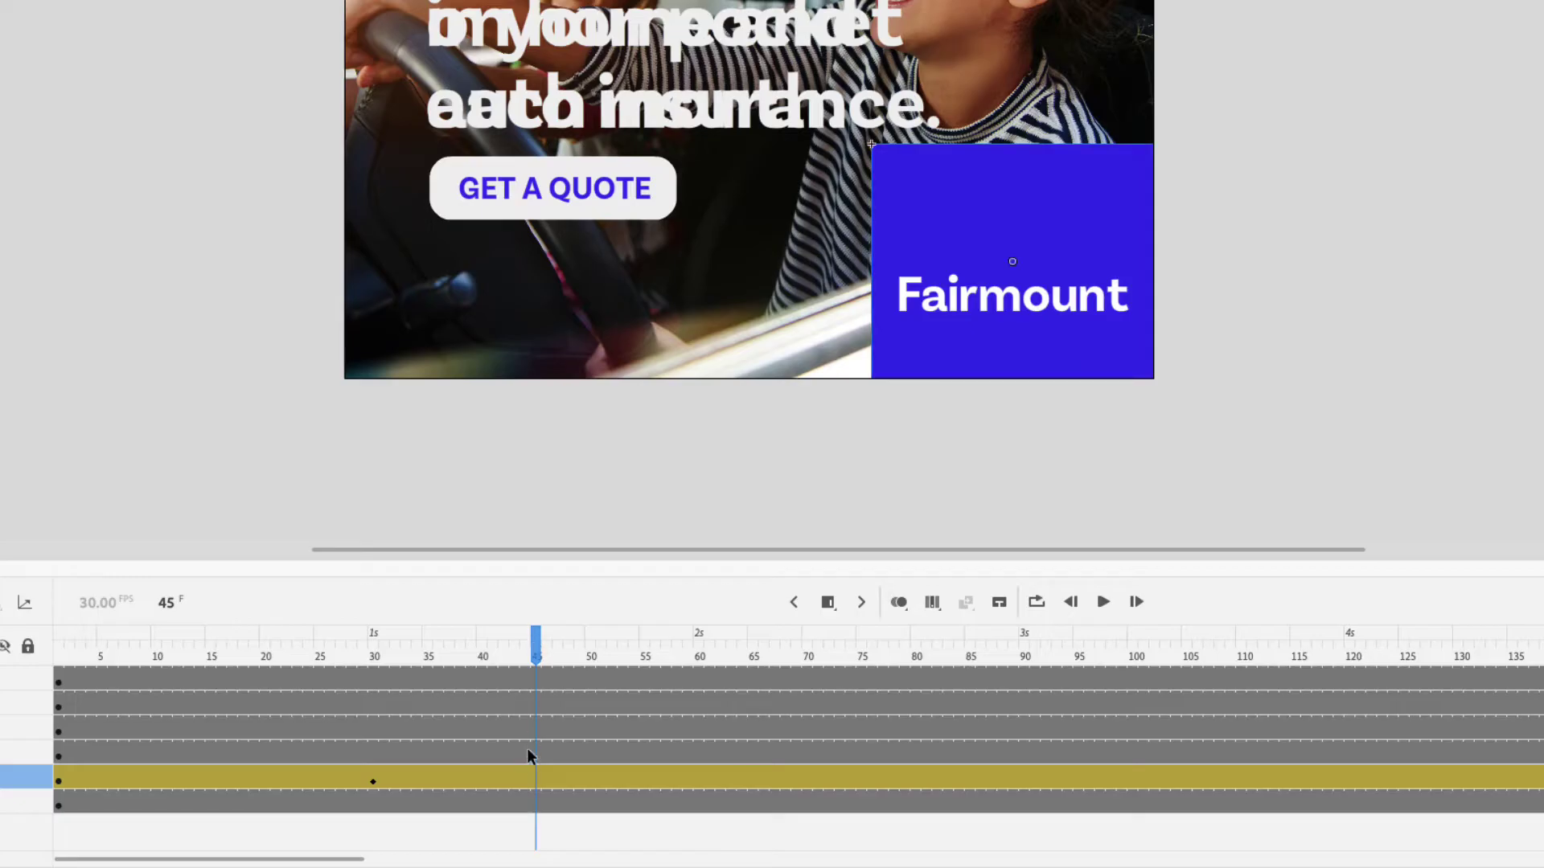
click(534, 776)
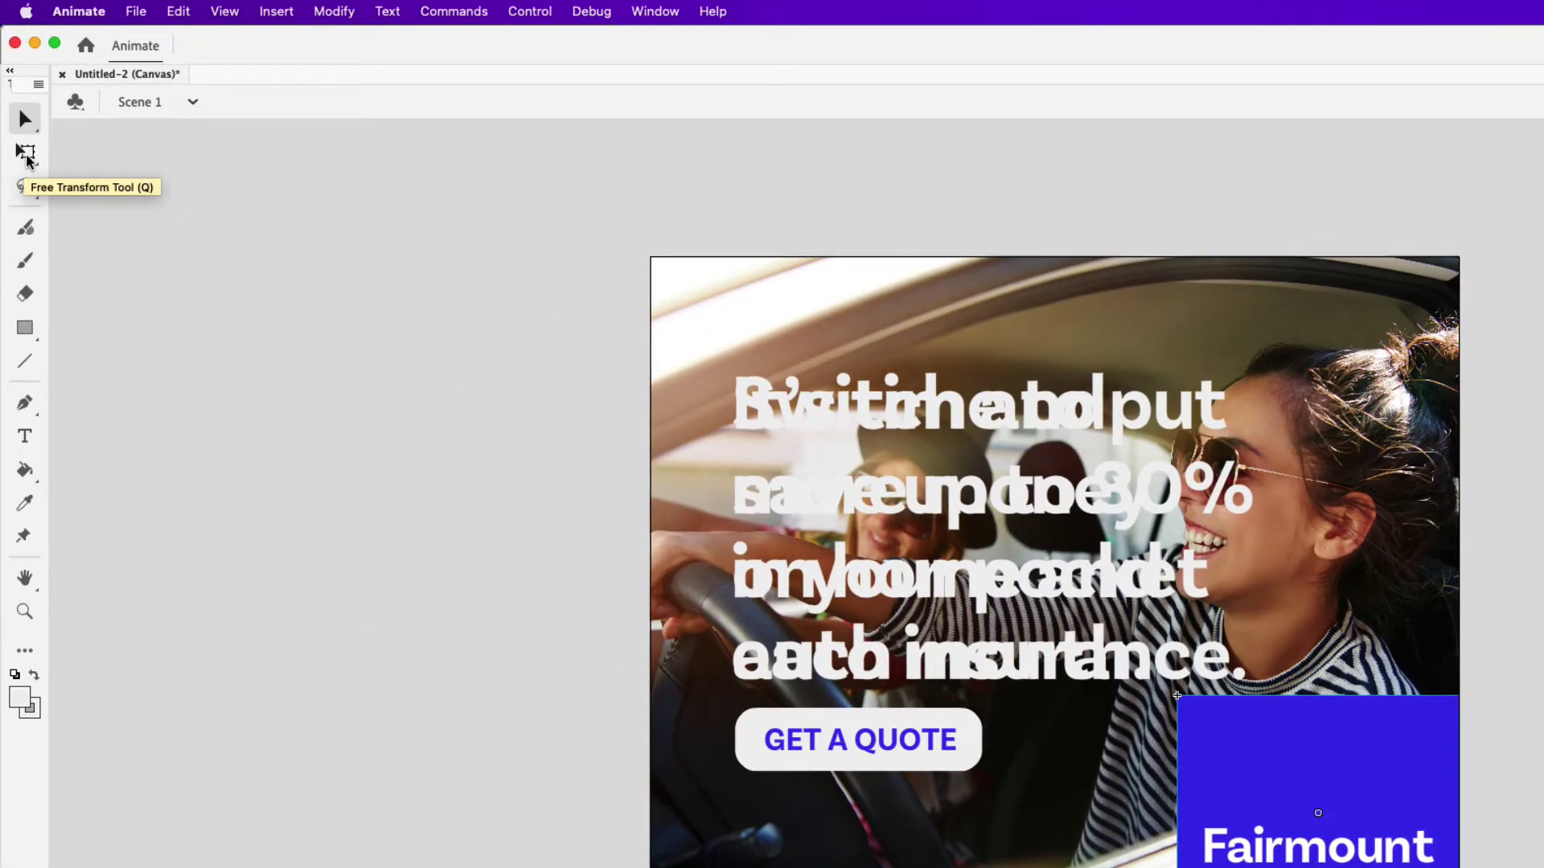
- At frame 45, scale the small blue rectangle up with Free Transform until it covers the whole stage
click(26, 154)
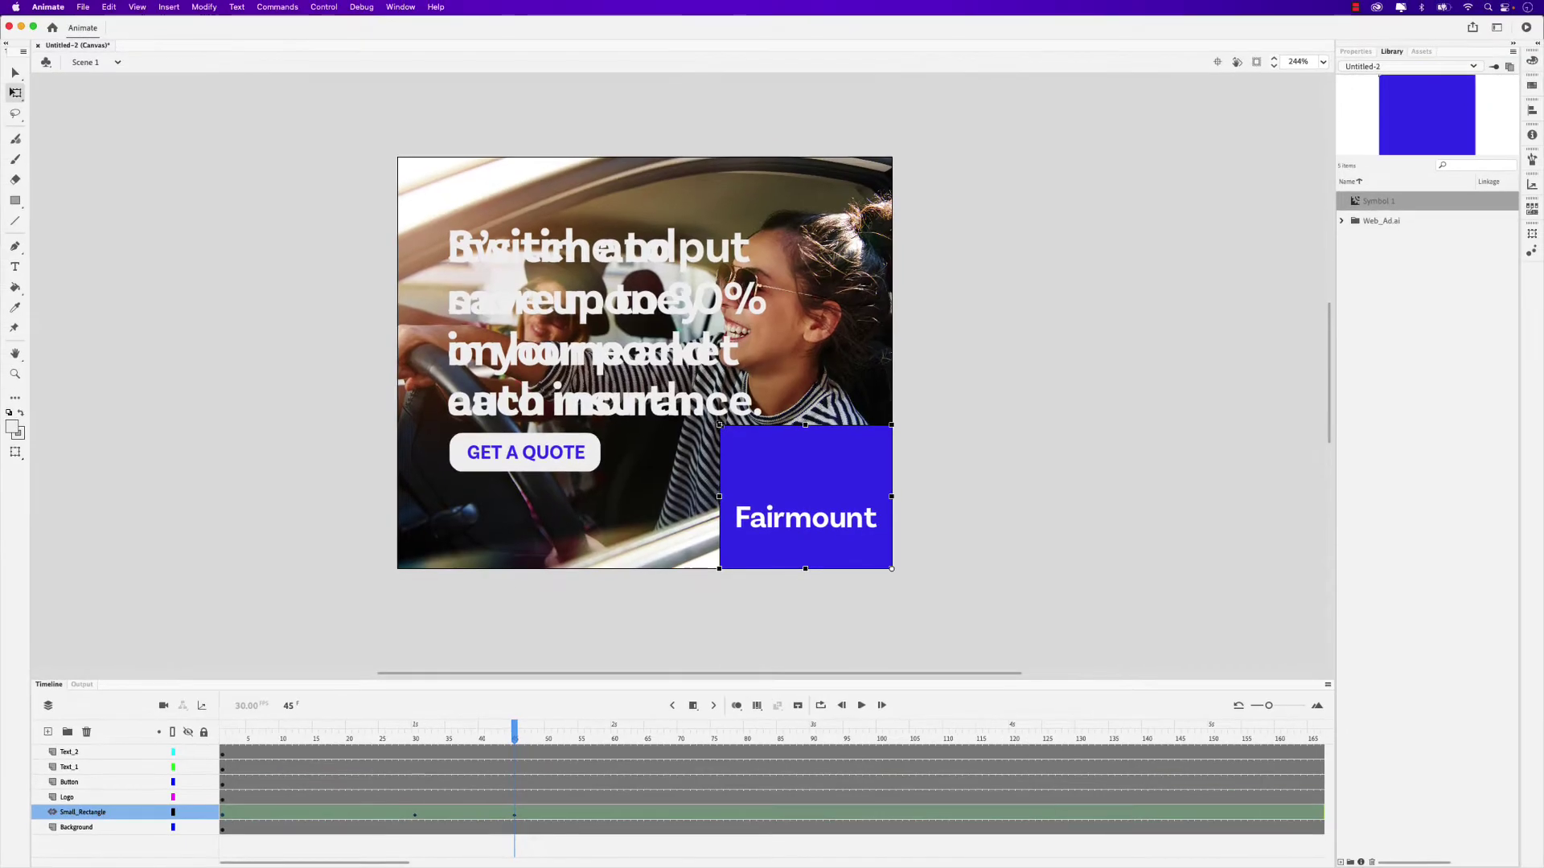
drag(785, 302, 603, 107)
drag(575, 270, 398, 156)
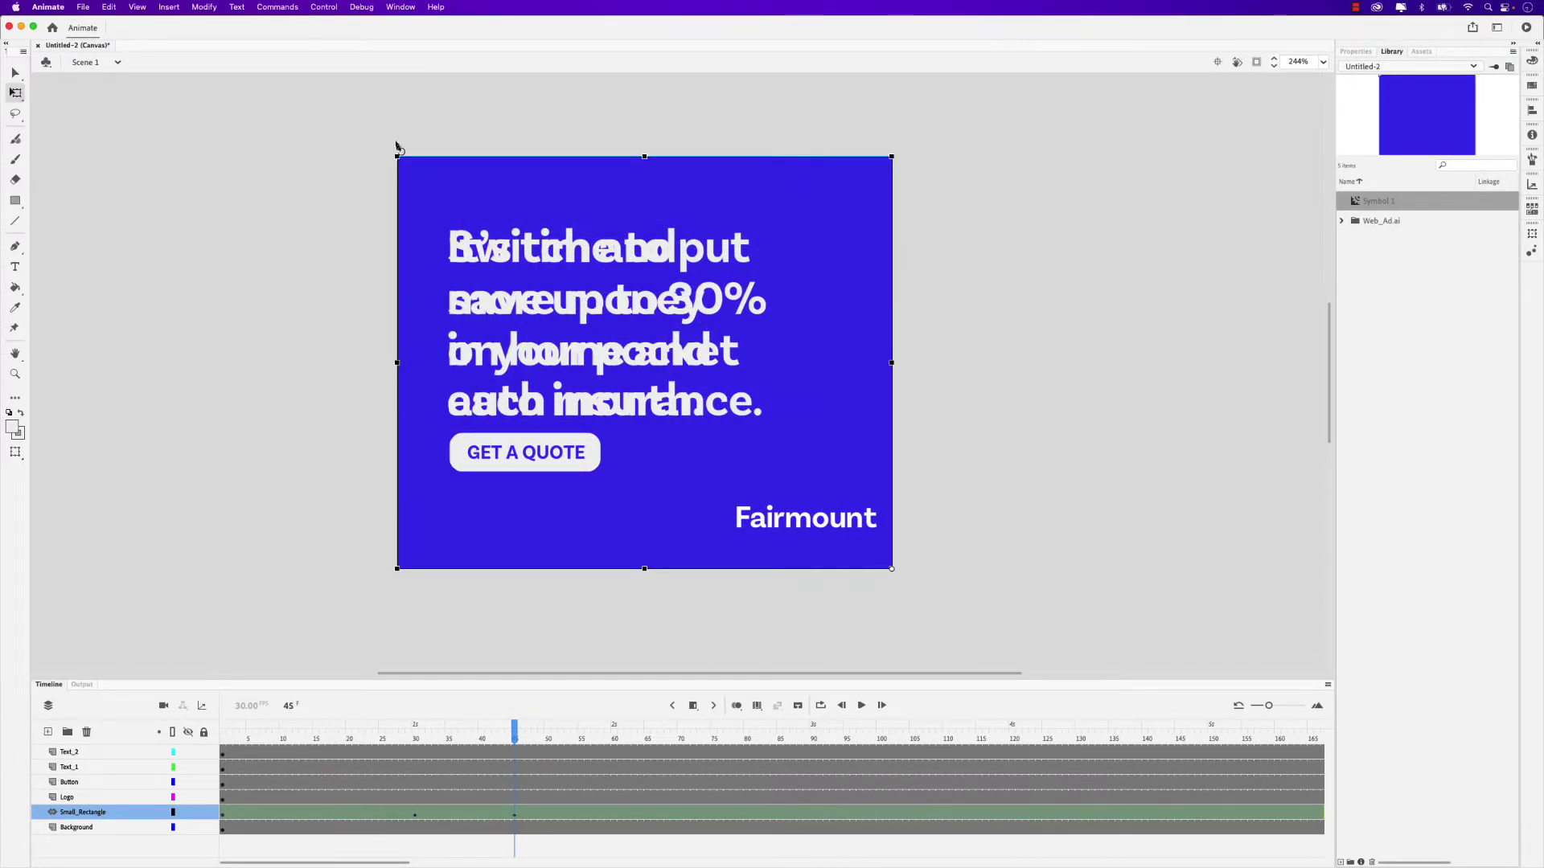
mouse_move(515, 740)
mouse_down()
mouse_move(413, 741)
mouse_move(515, 748)
mouse_up()
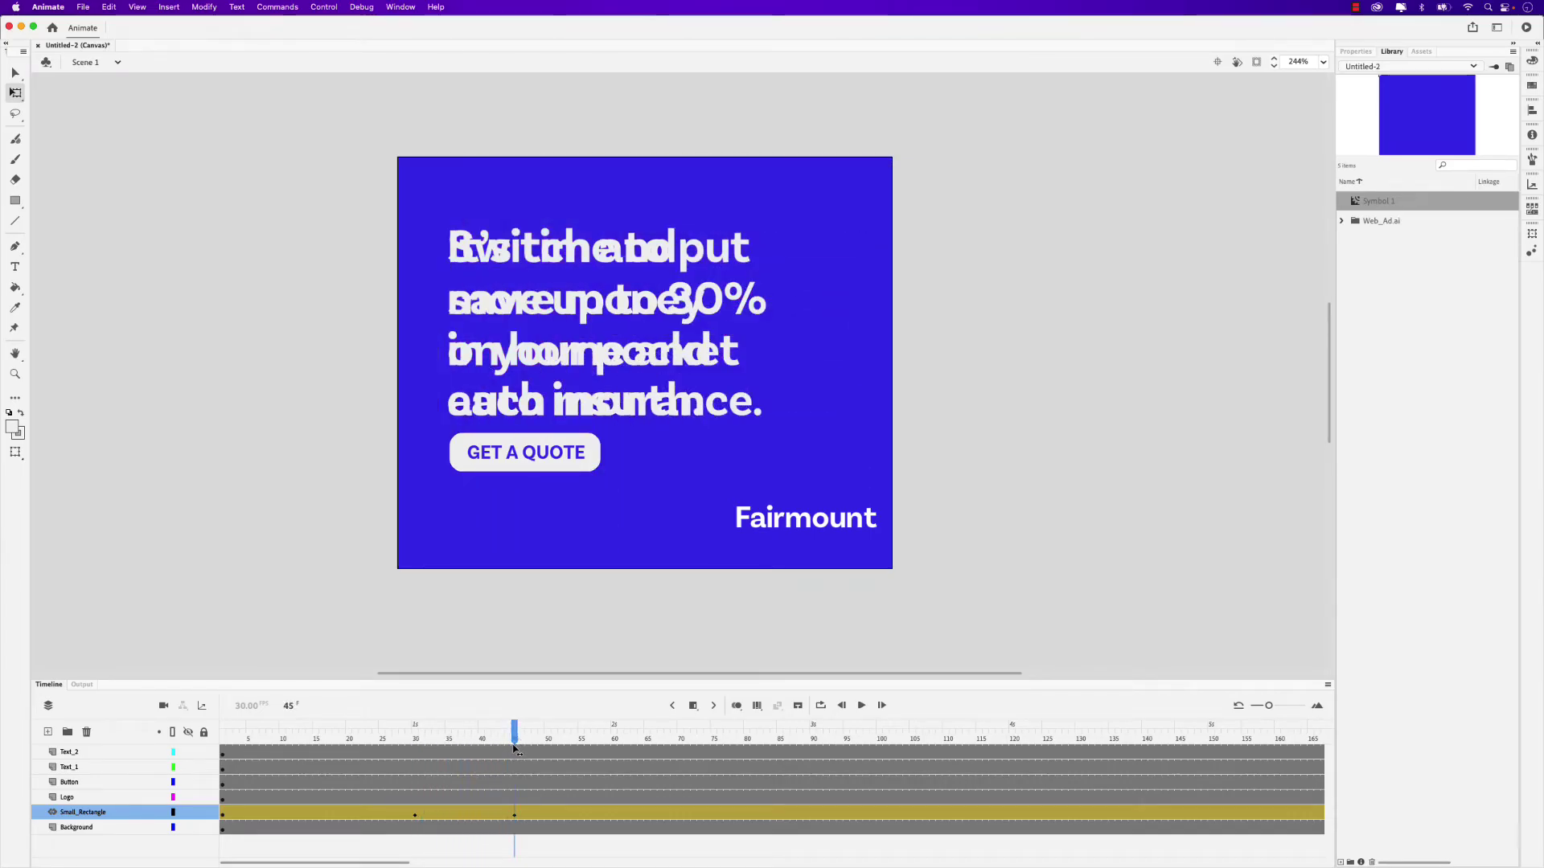
click(514, 740)
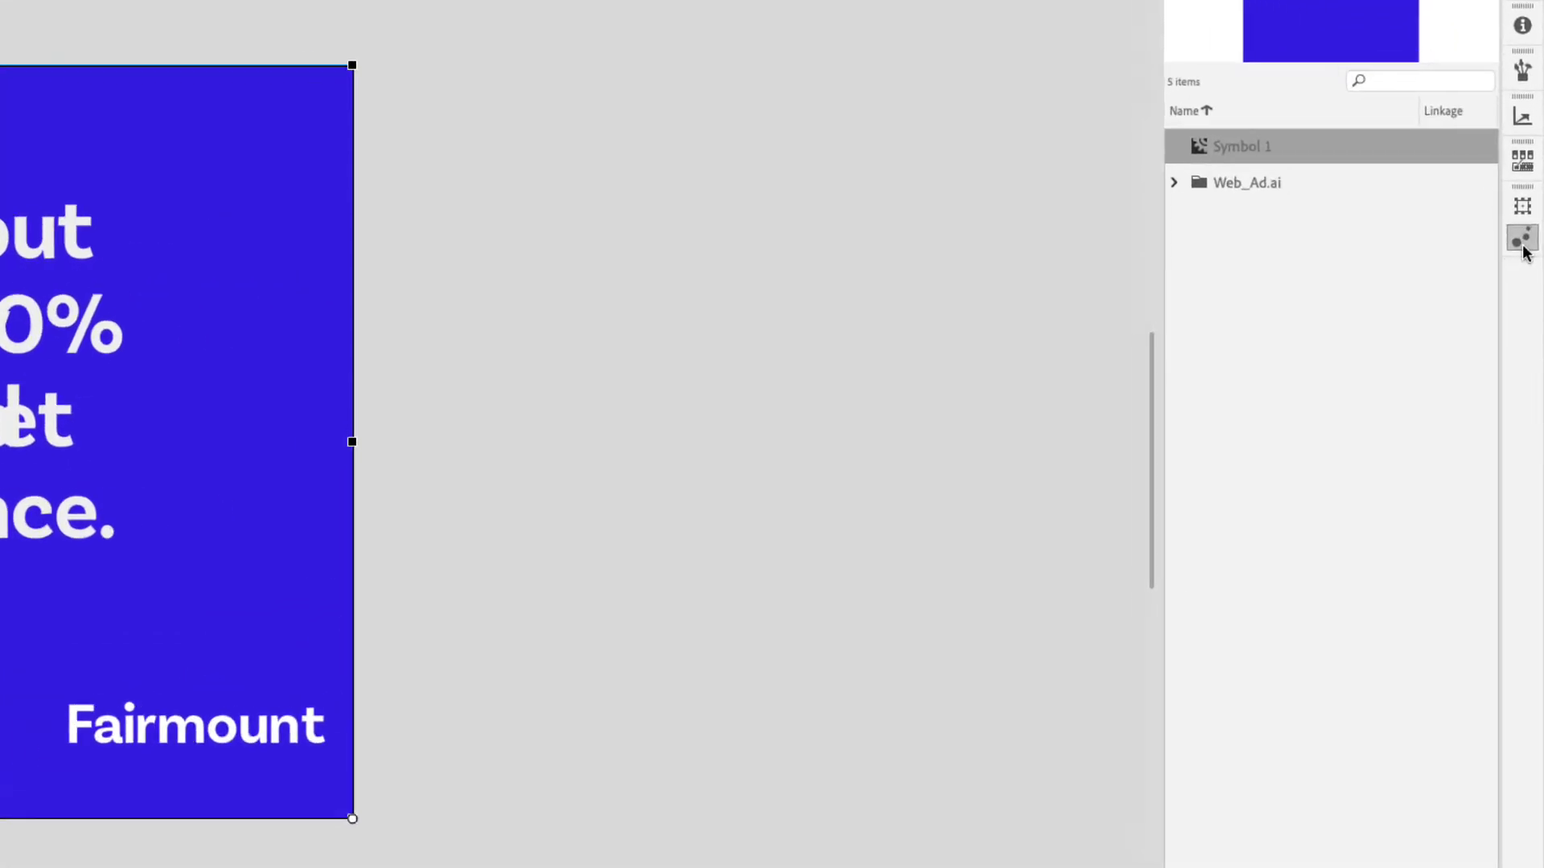
- Open Motion Presets as a floating panel beside the stage and expand the Custom Presets folder
click(1532, 252)
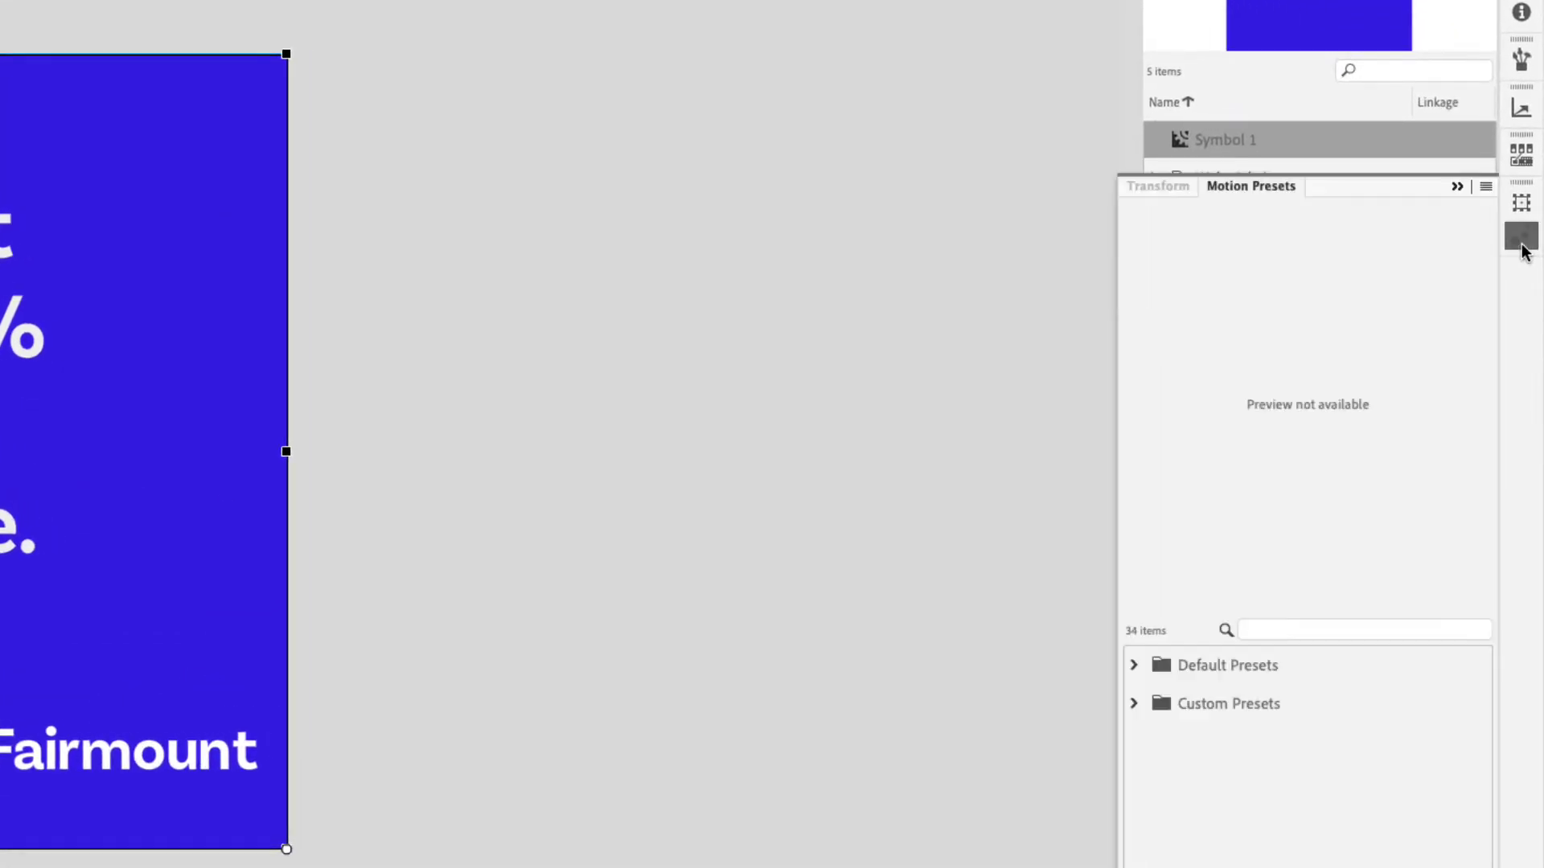
drag(1265, 190, 559, 97)
click(1470, 192)
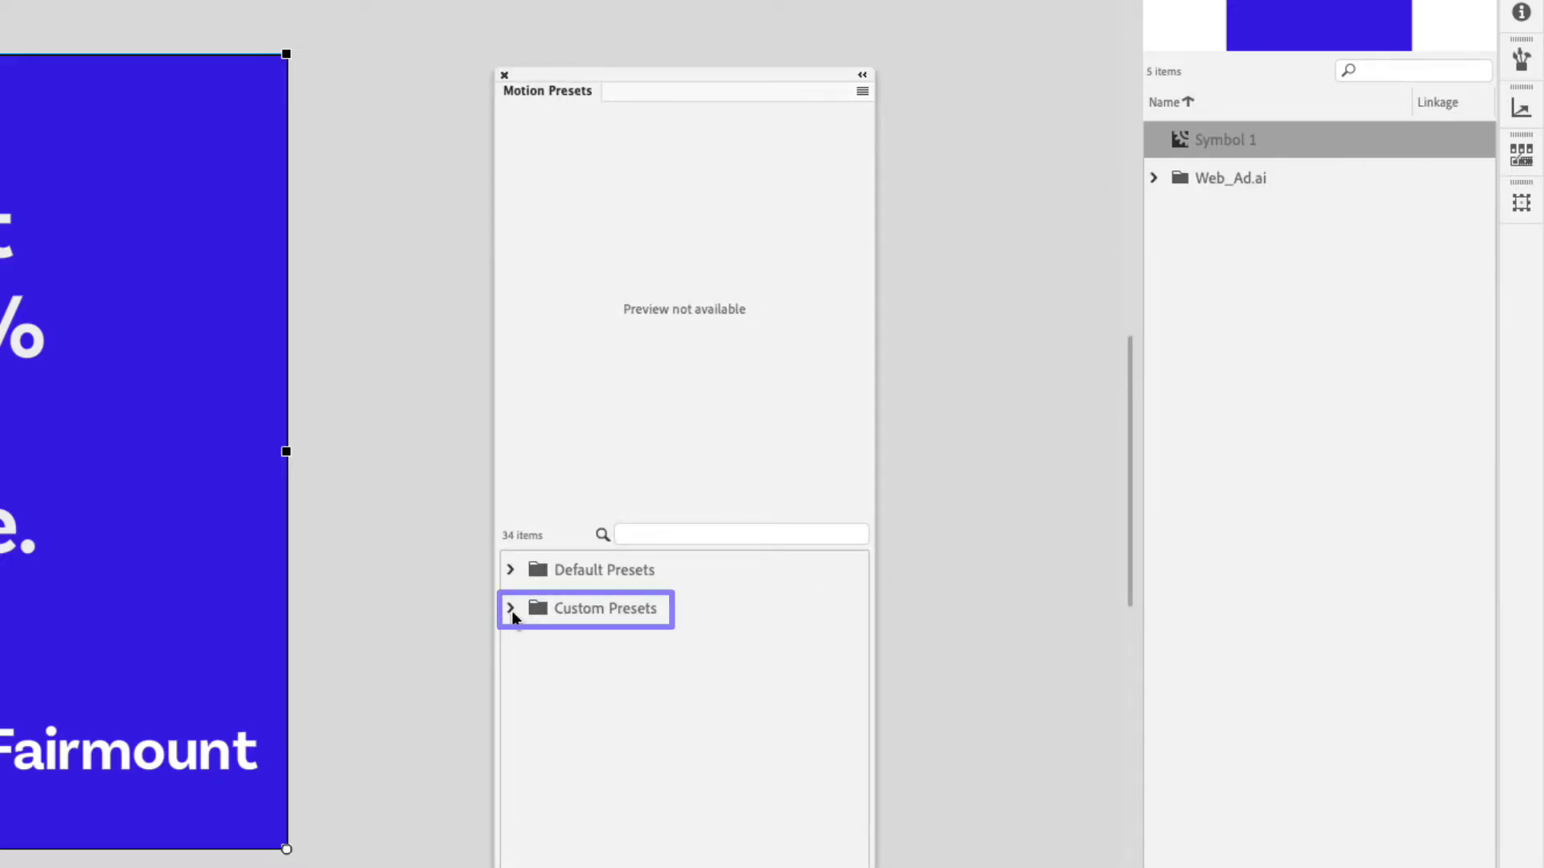
click(534, 611)
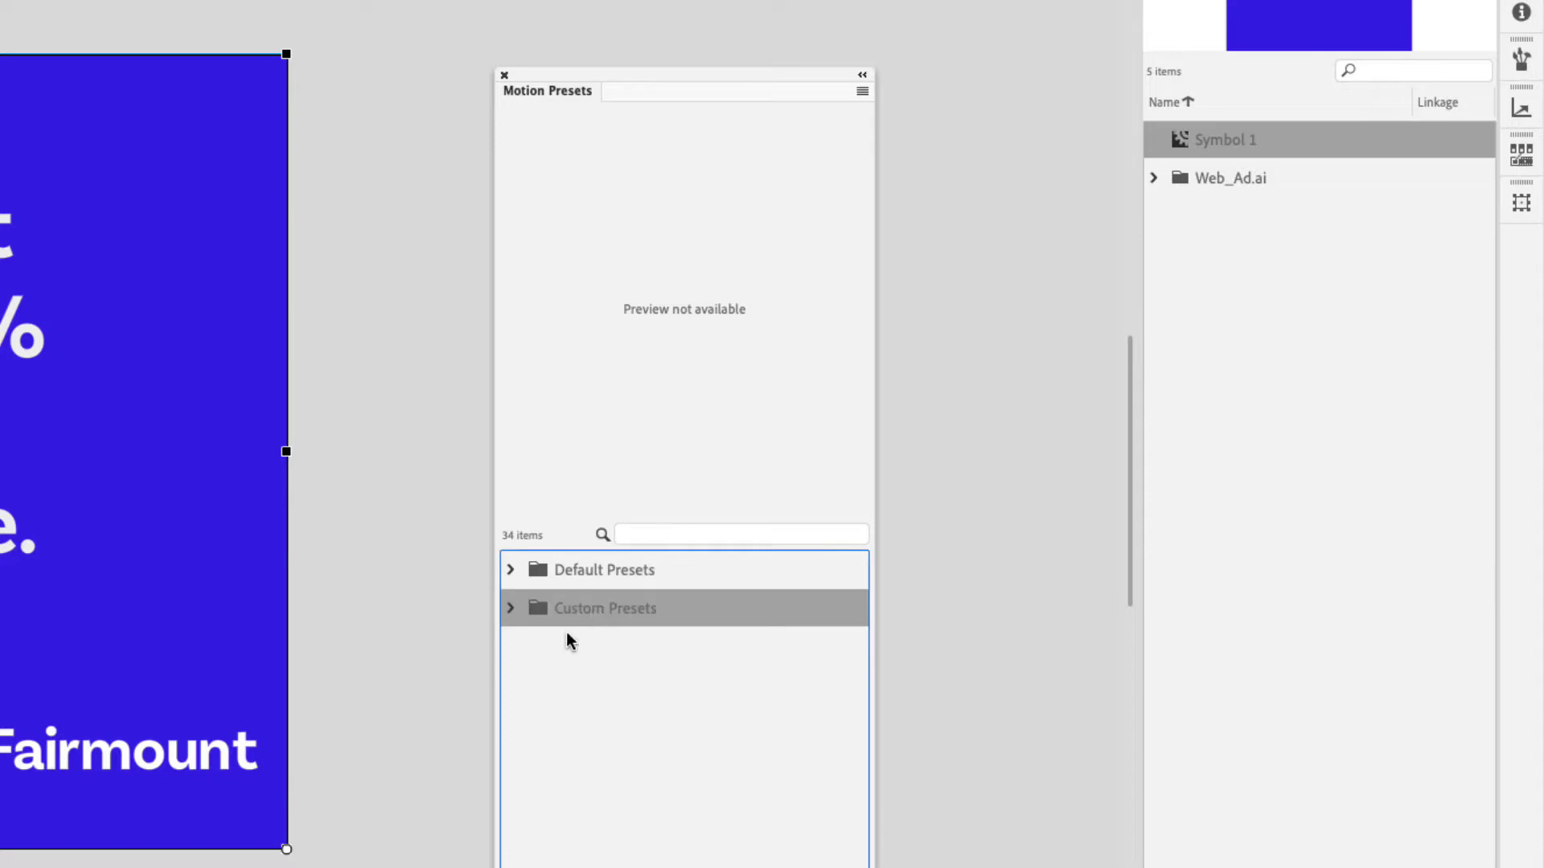
click(510, 608)
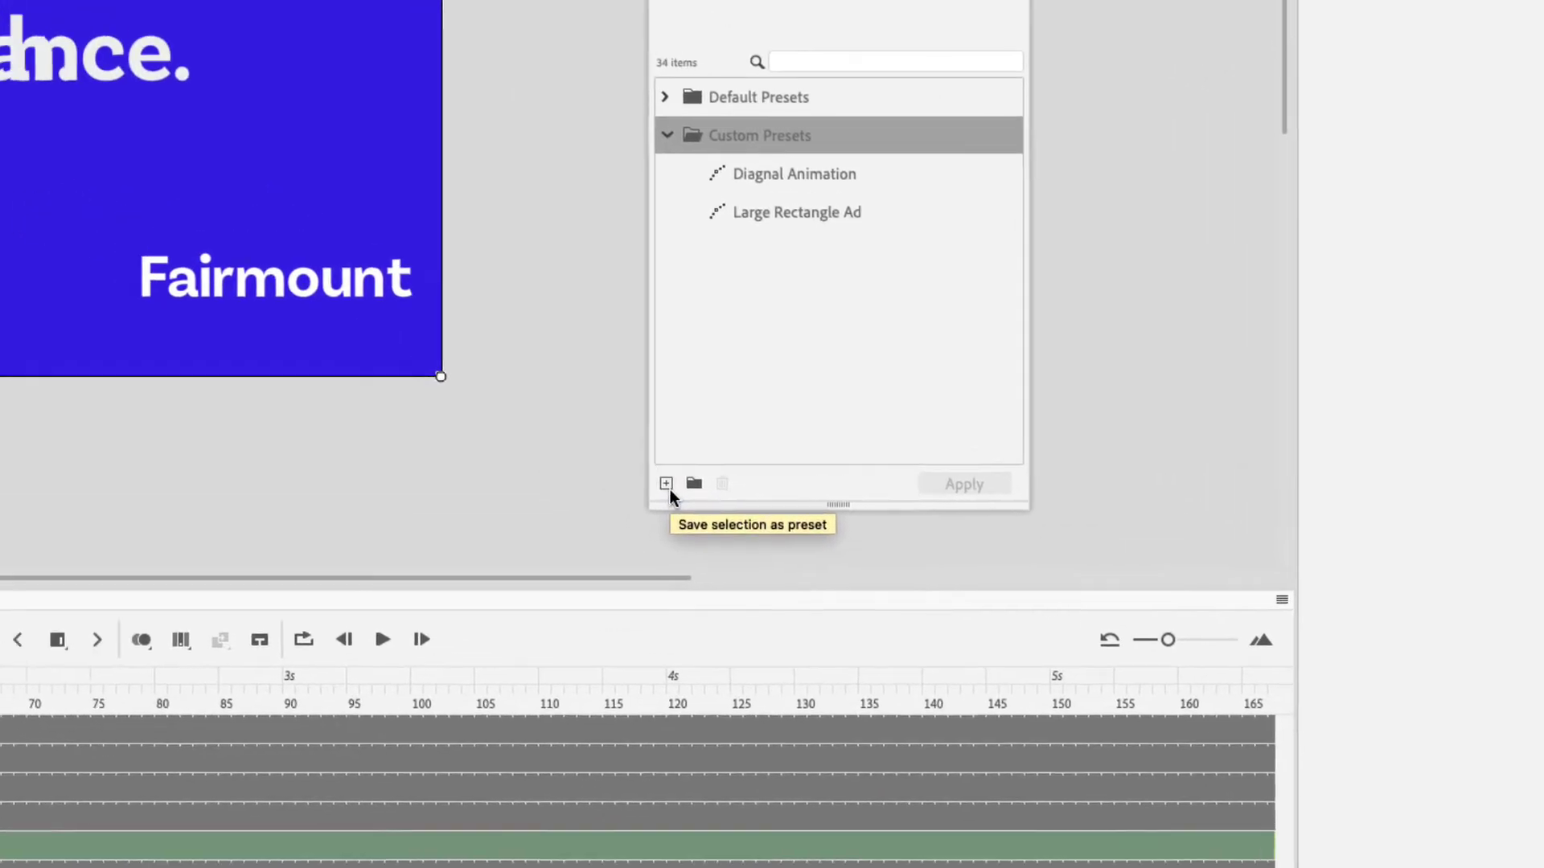
- Save the rectangle's motion tween as a custom preset named Large Rectangle Ad 2
click(513, 400)
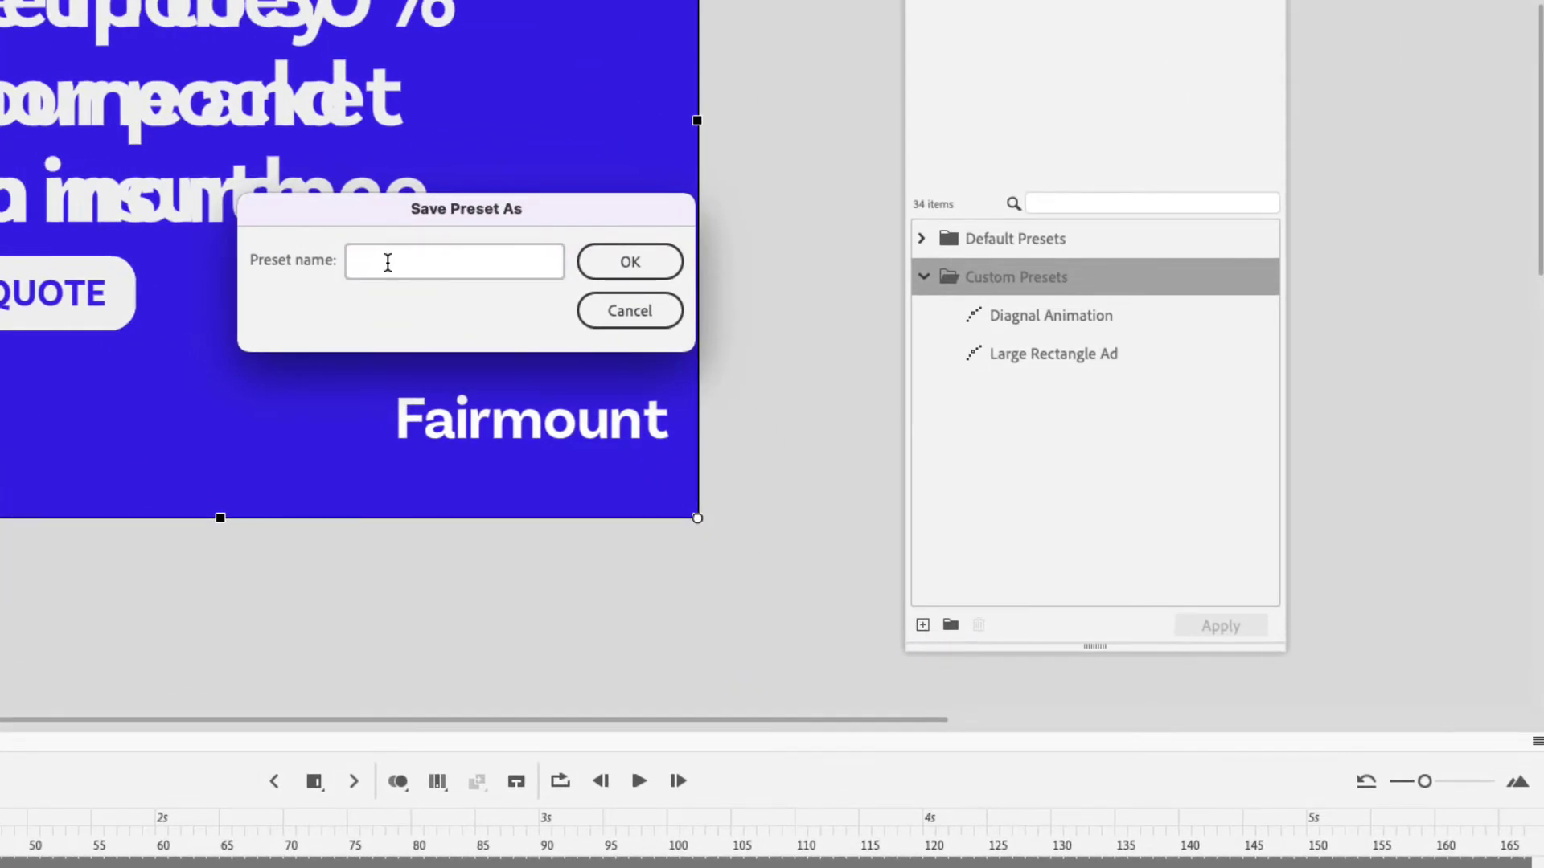
text(Lare)
text(ge Rect)
text(angle)
text( Ad 2)
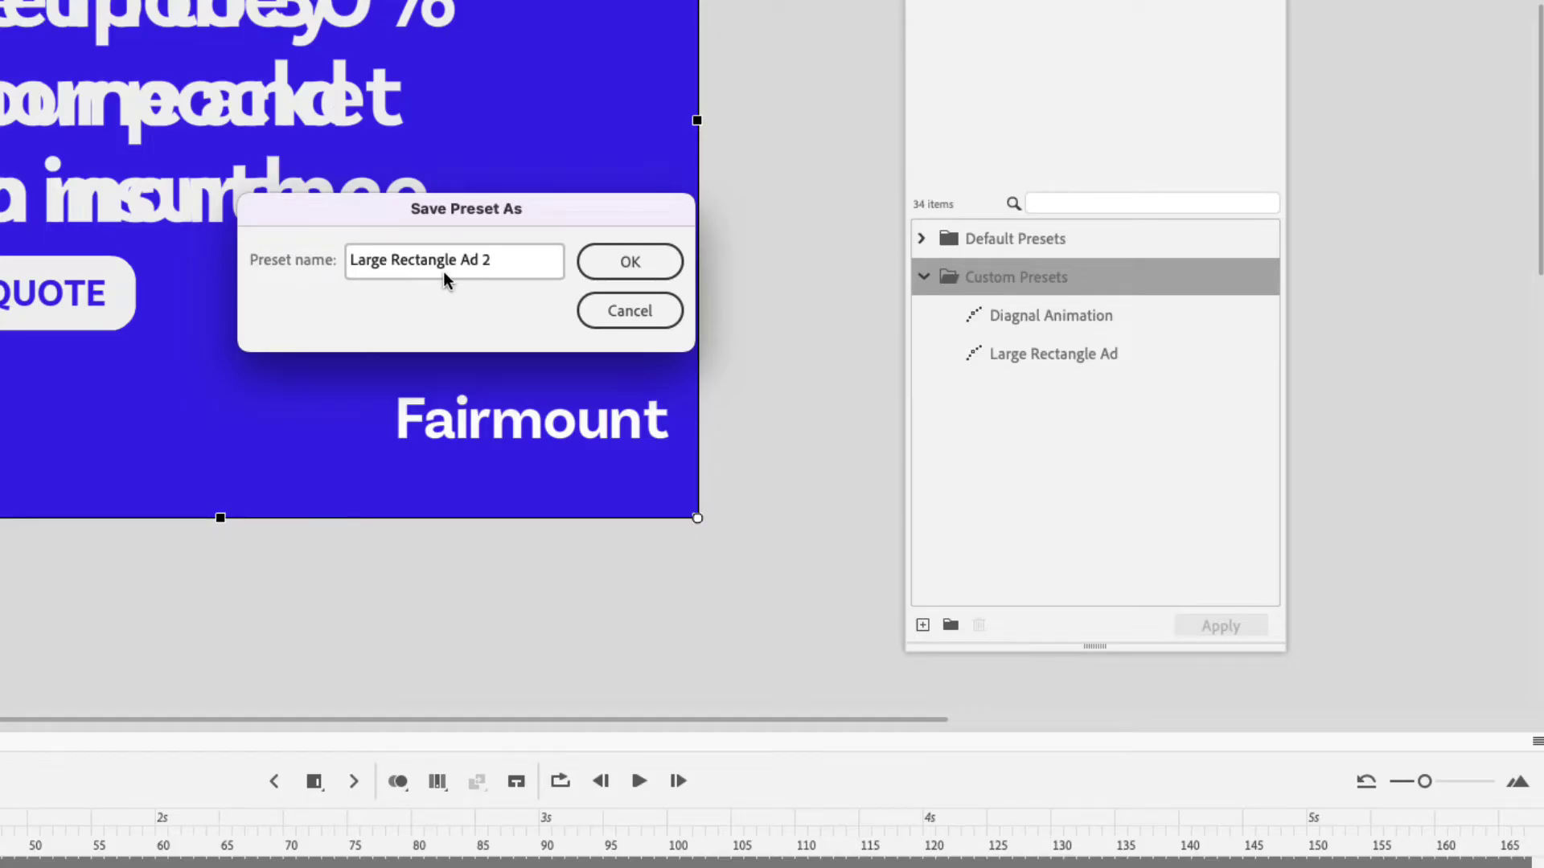
click(613, 265)
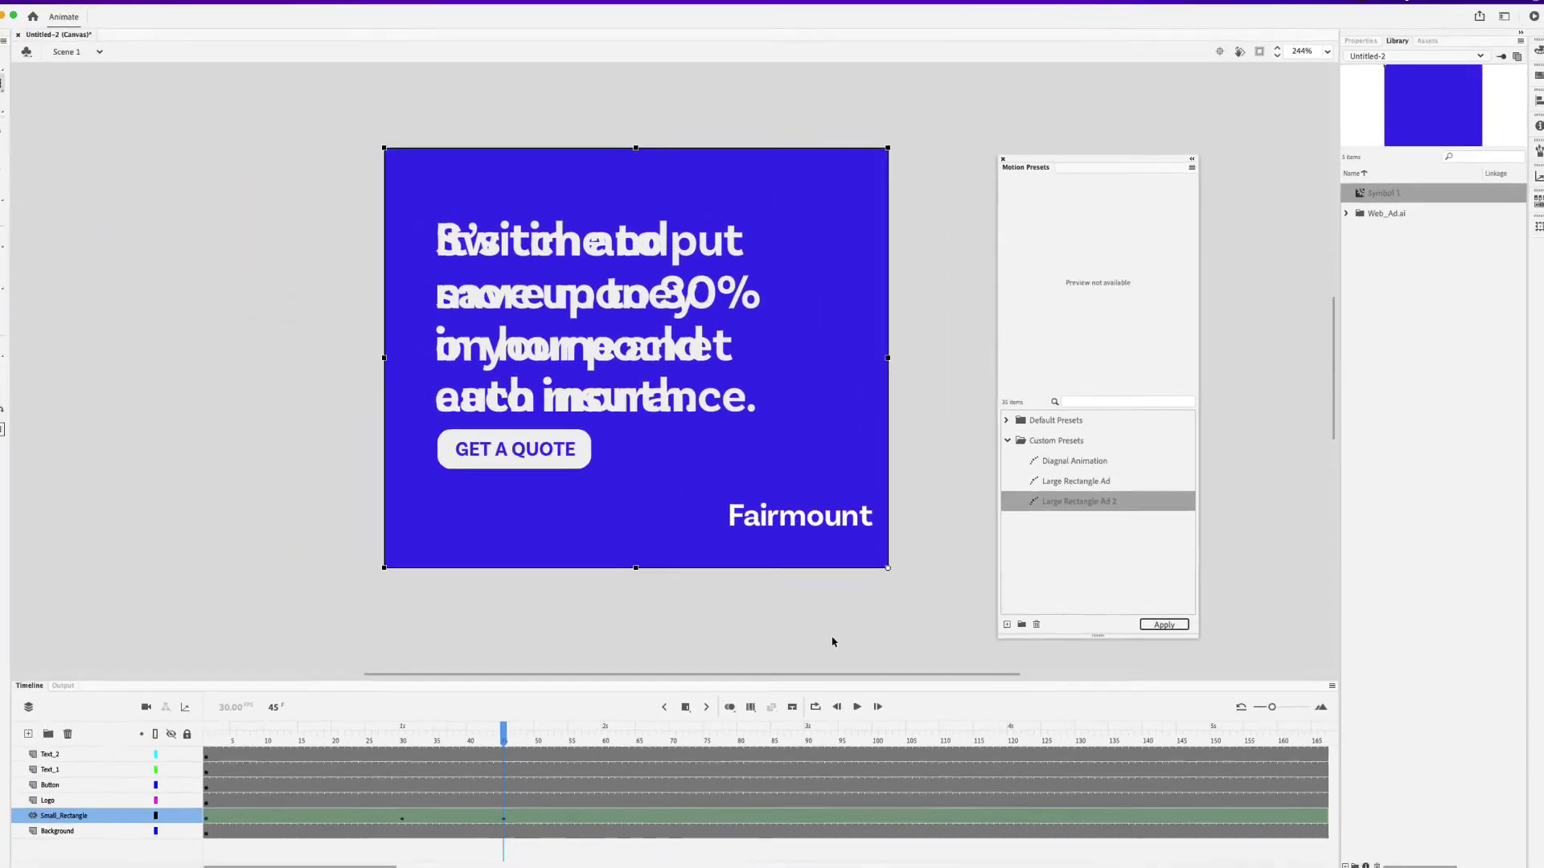
- Remove the motion tween from the Small_Rectangle layer and apply the Large Rectangle Ad 2 preset in its place
right_click(345, 814)
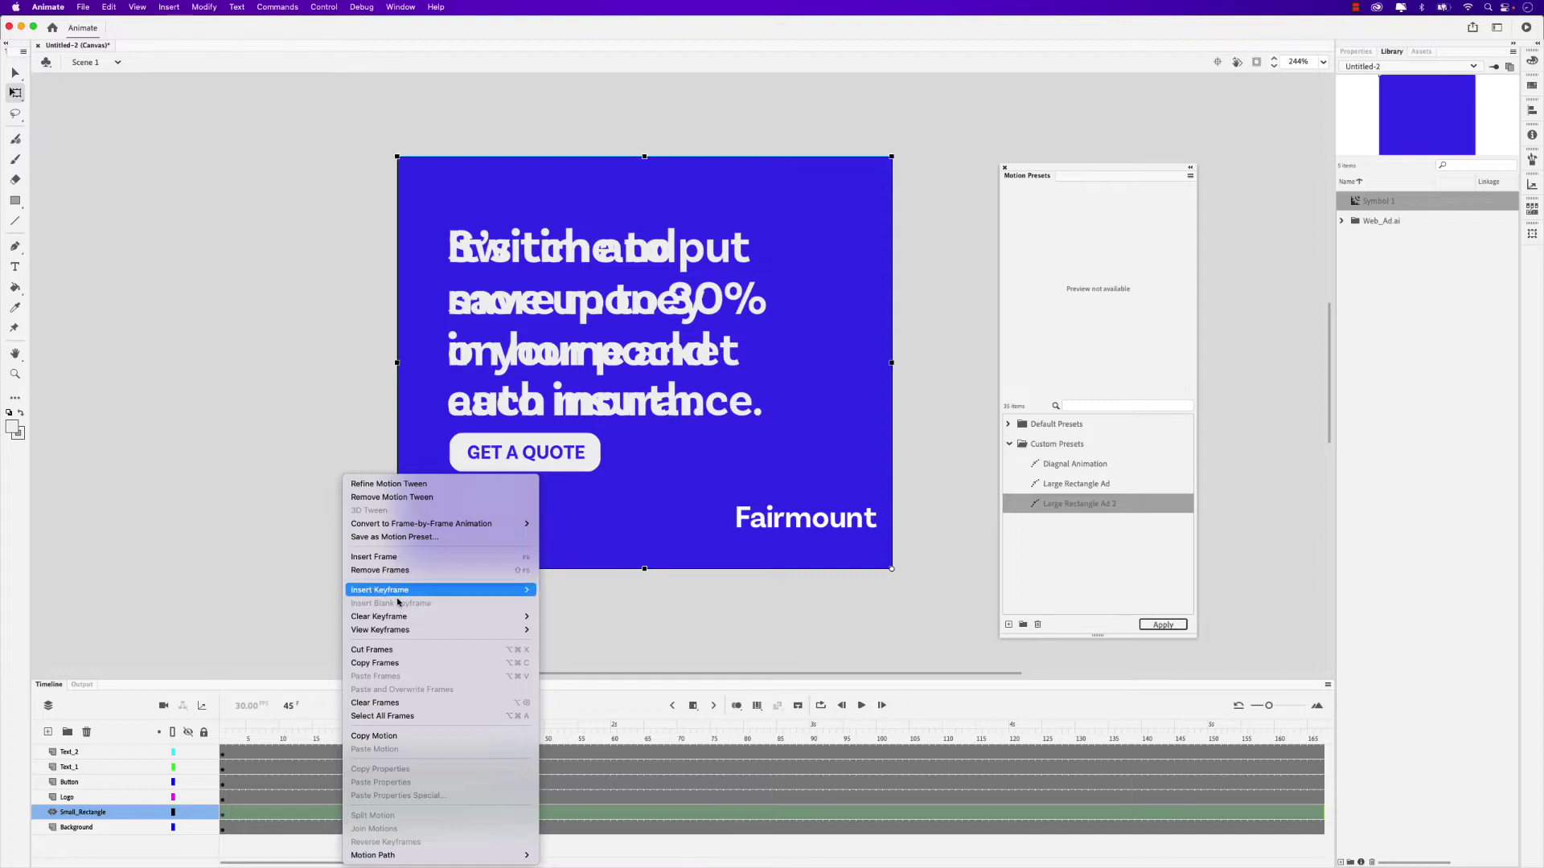
click(392, 497)
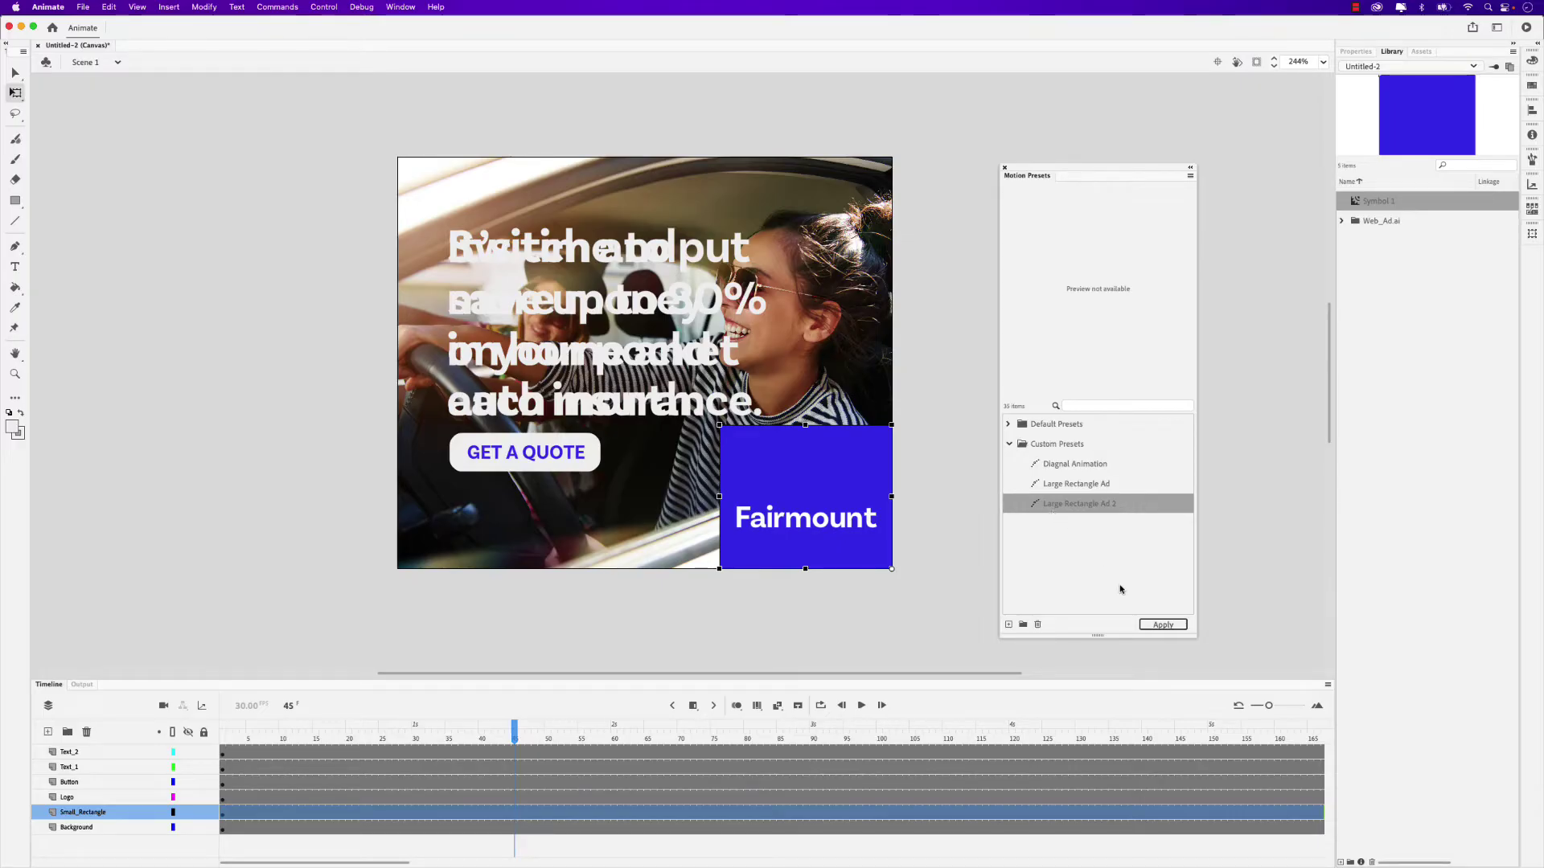
click(1163, 625)
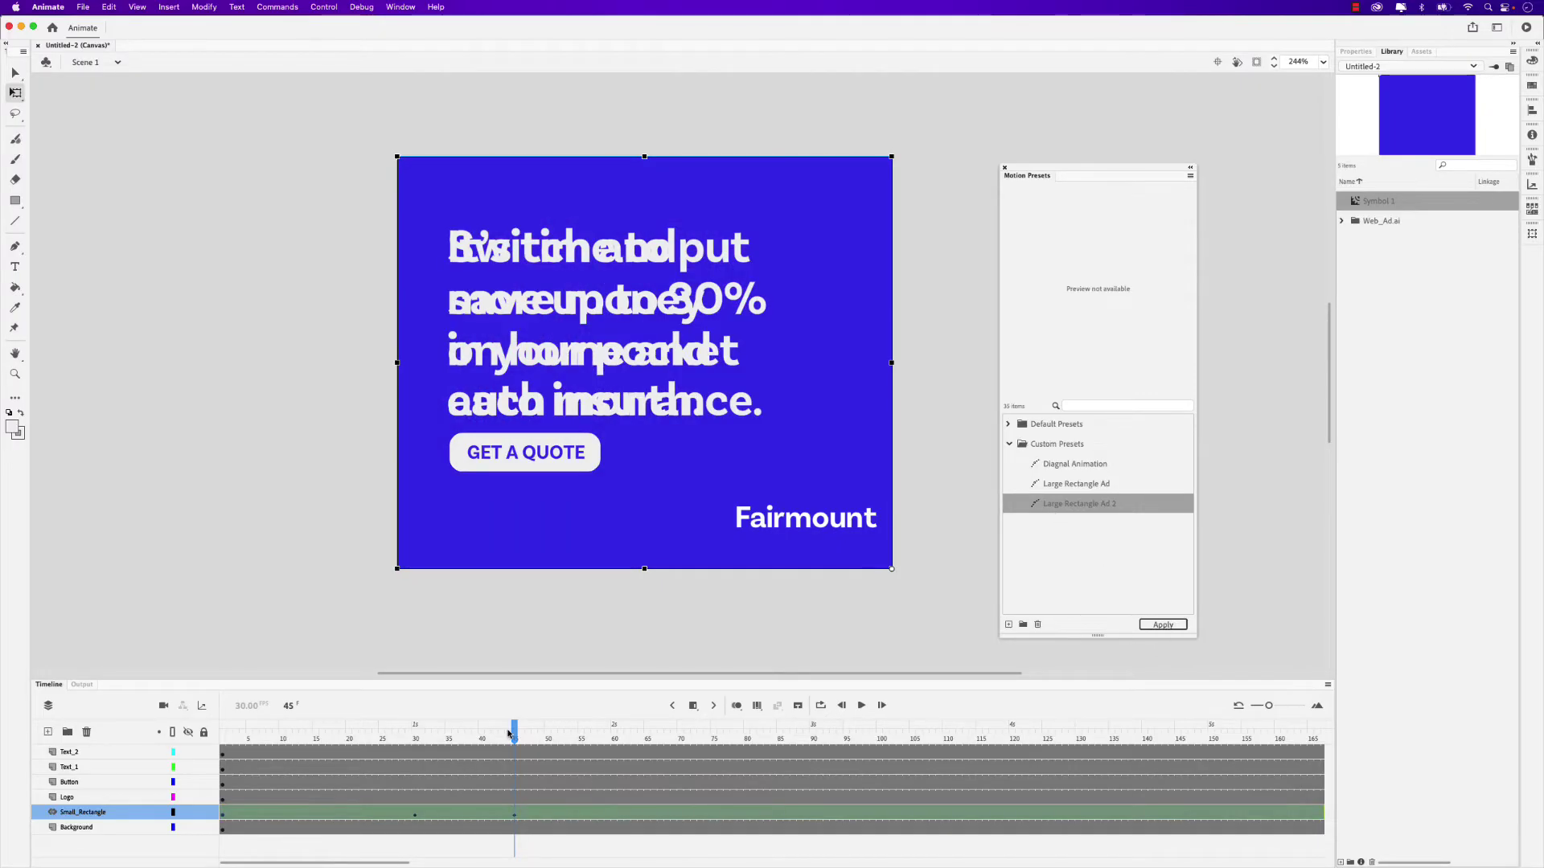
mouse_move(515, 733)
mouse_down()
mouse_move(193, 748)
mouse_move(528, 737)
mouse_move(437, 757)
mouse_move(223, 736)
mouse_move(519, 752)
mouse_up()
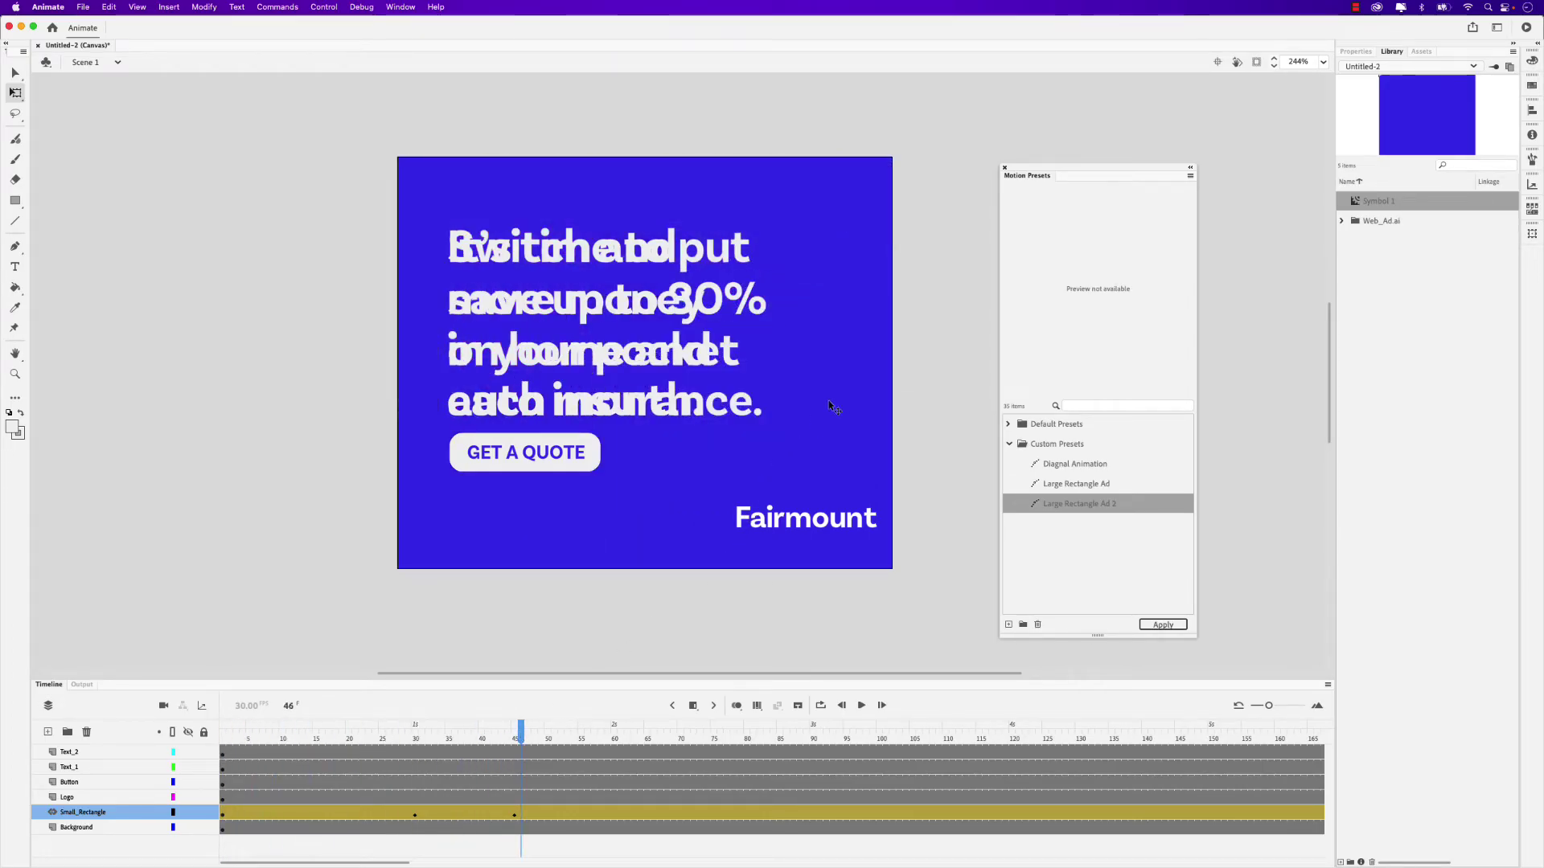
- Set the enlarged blue rectangle's blend mode to Multiply and dock the Motion Presets panel again
click(855, 388)
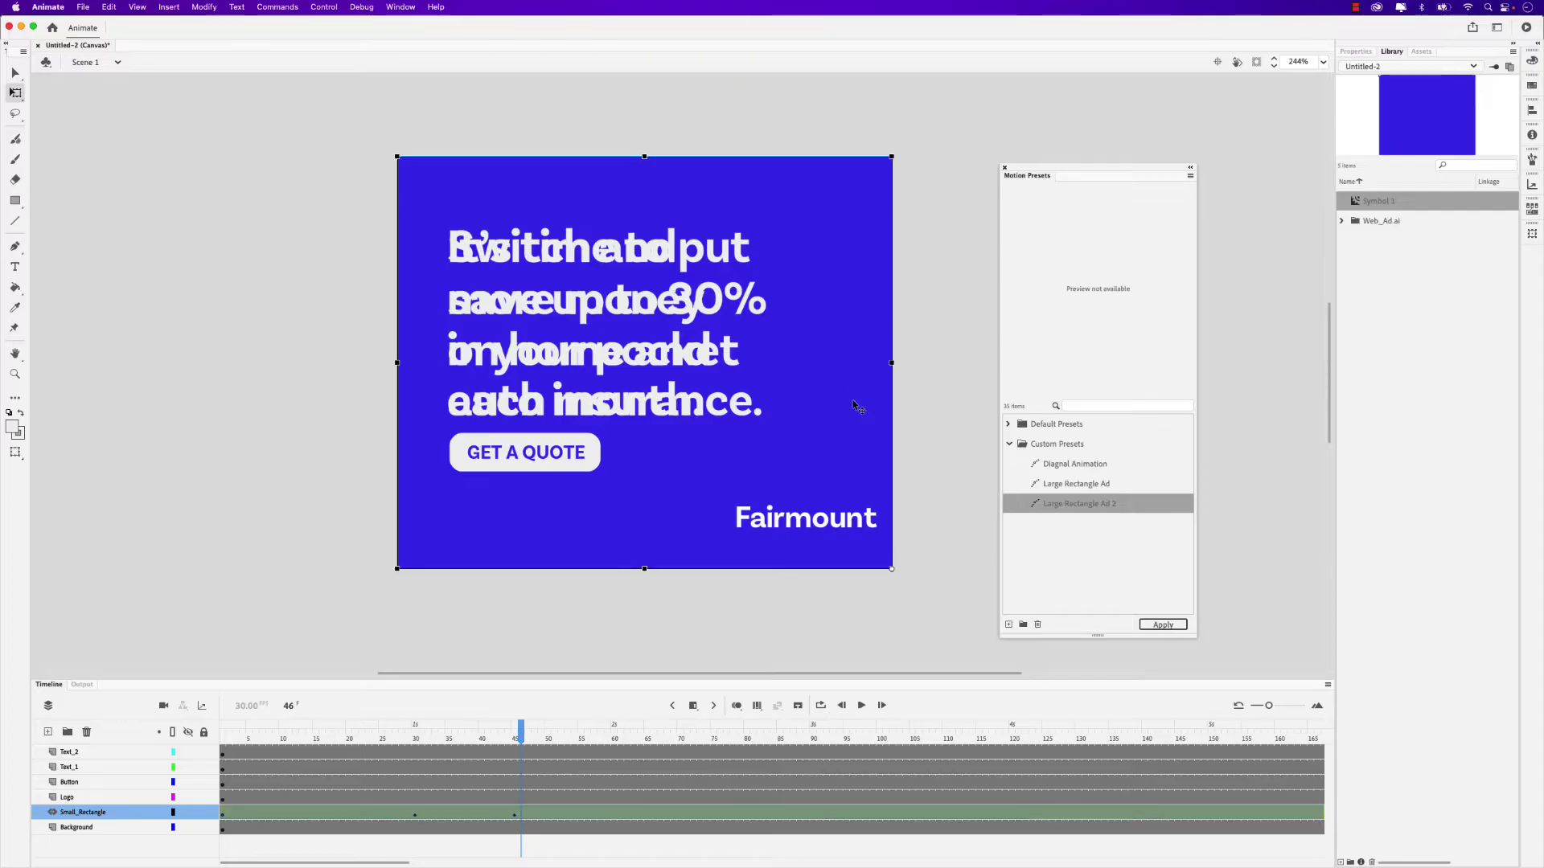
click(1358, 53)
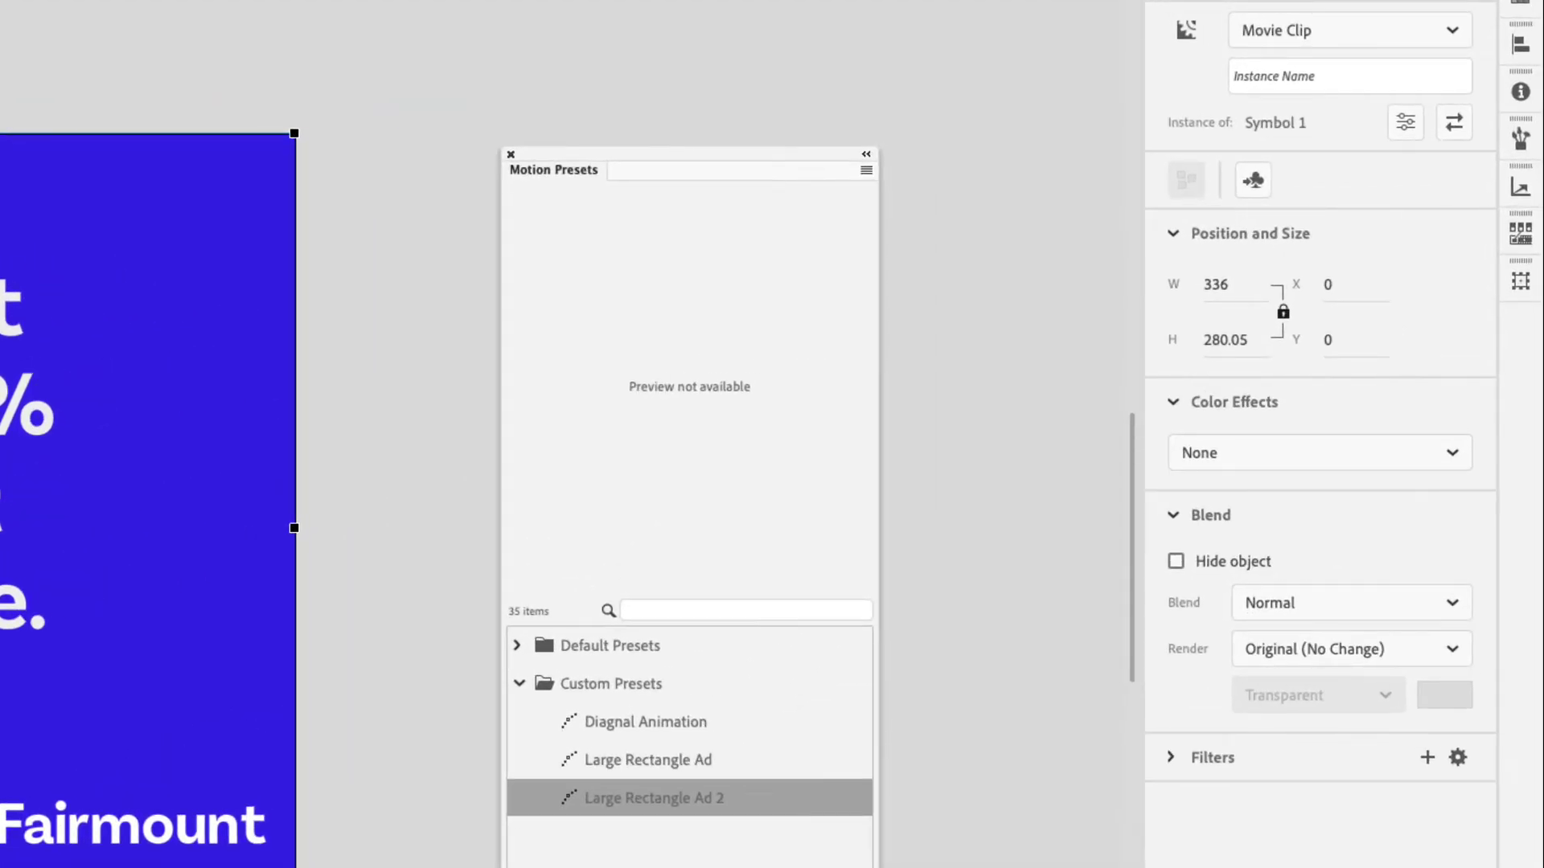
click(1174, 518)
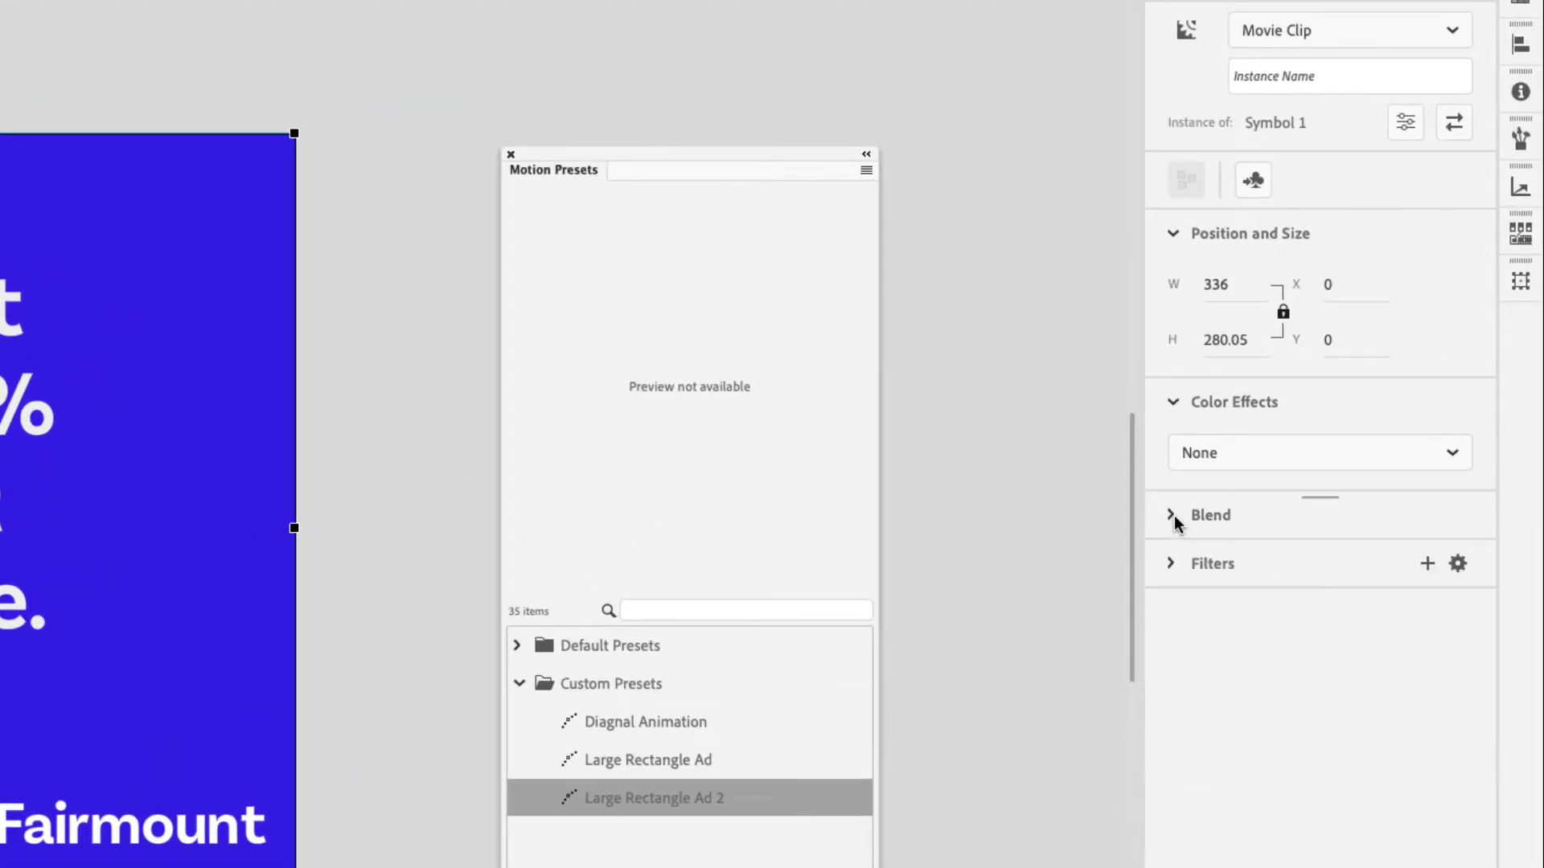
click(1174, 514)
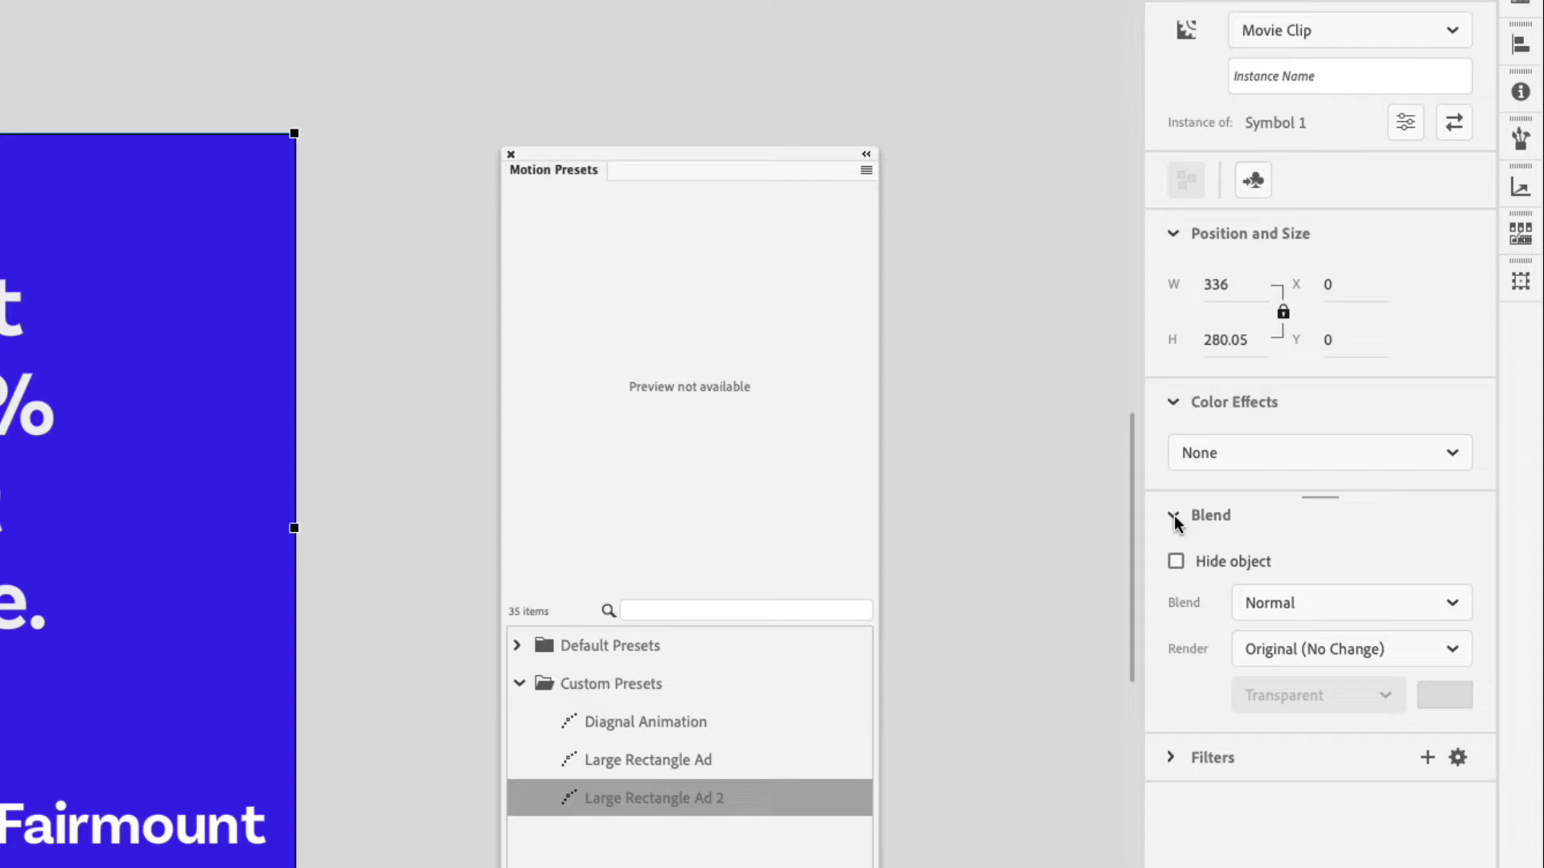
click(1330, 602)
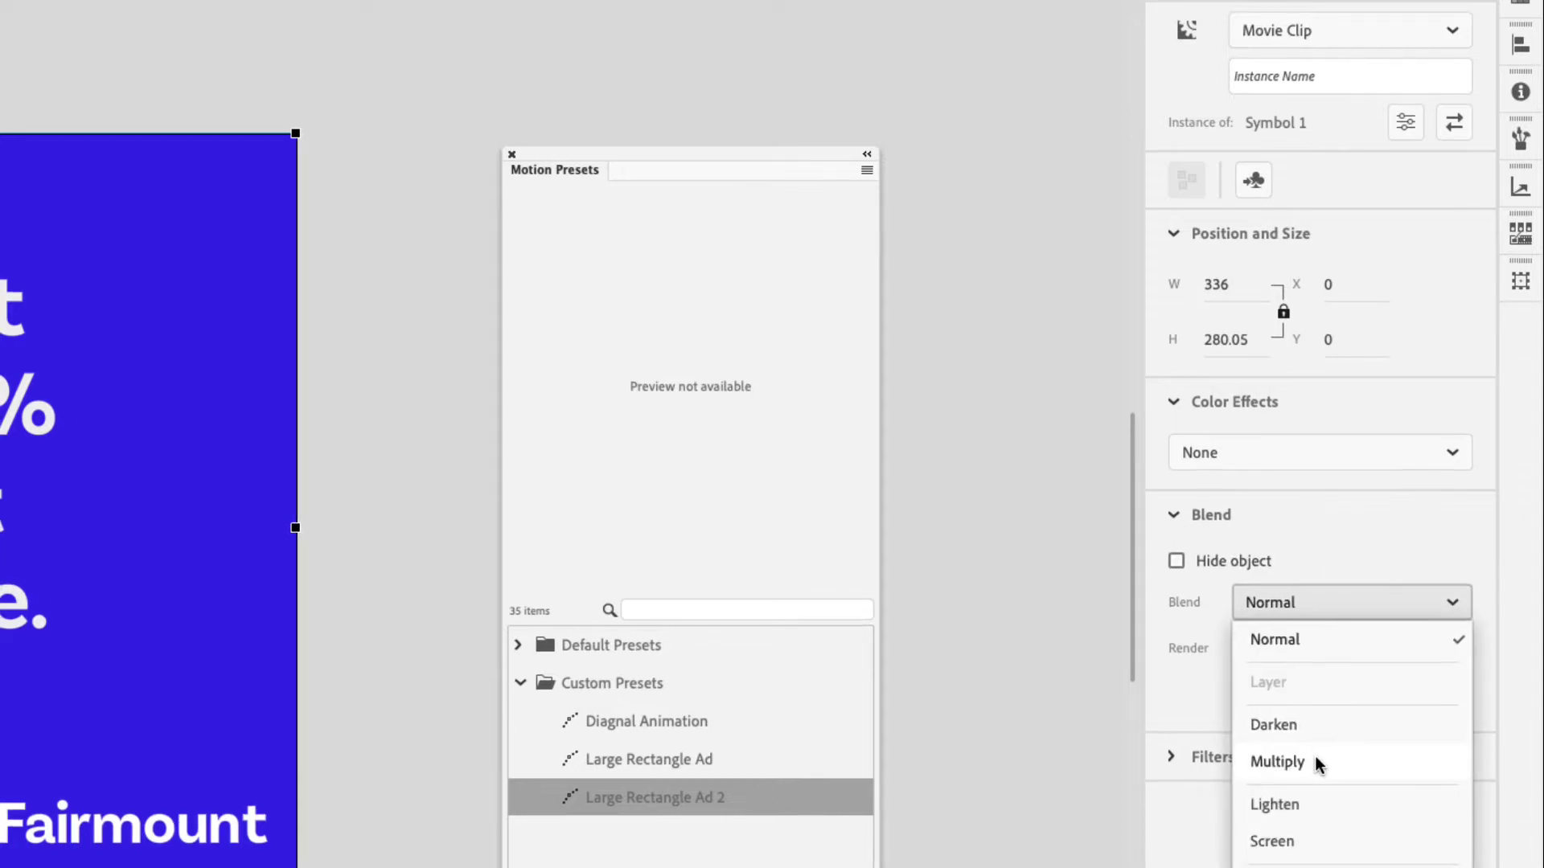
click(1315, 758)
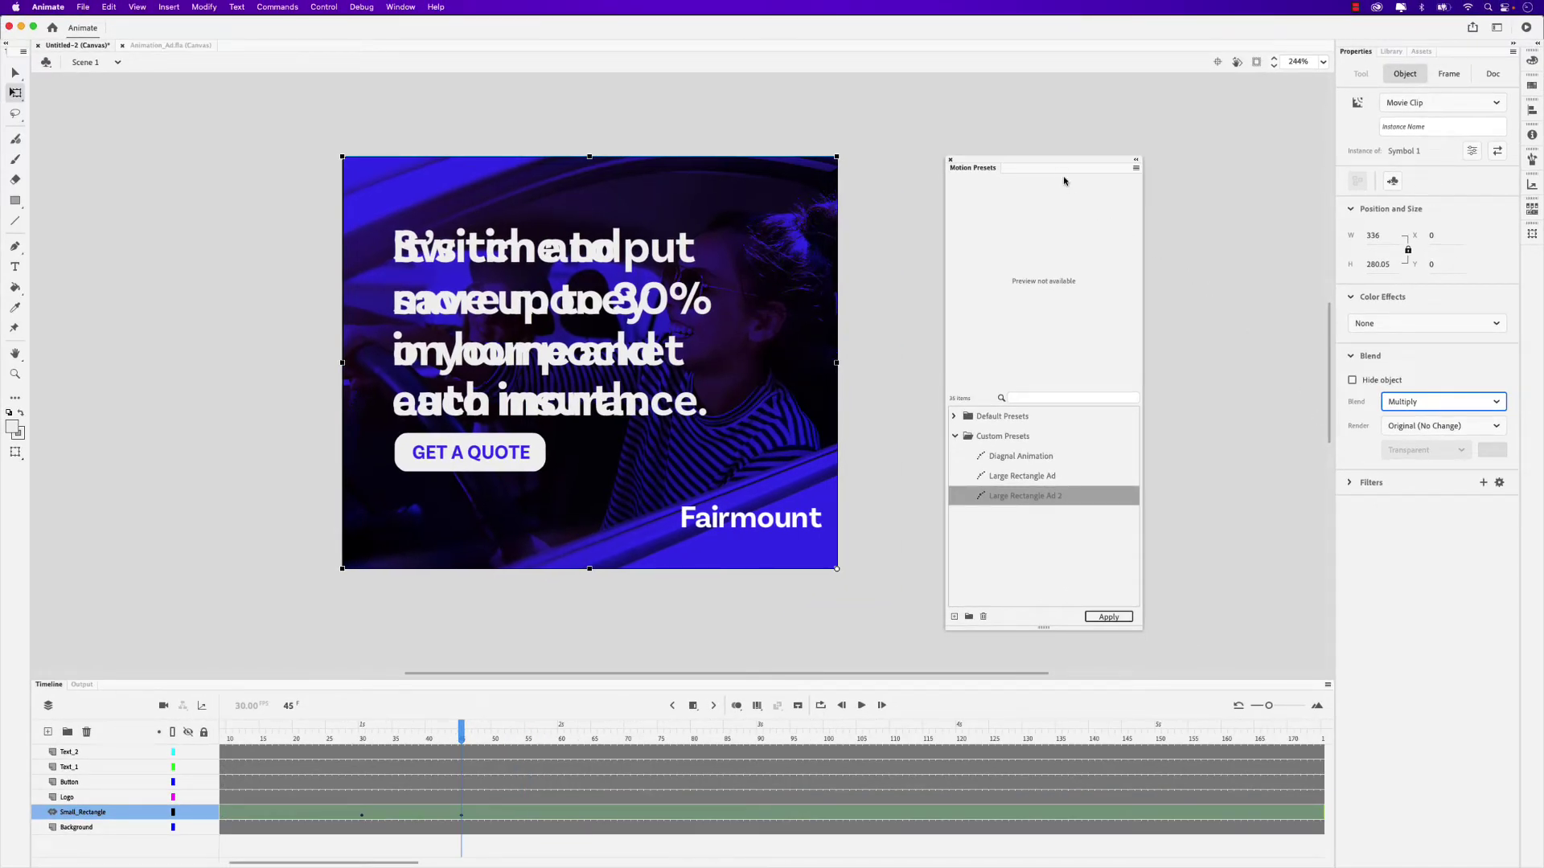
drag(1049, 162, 1527, 259)
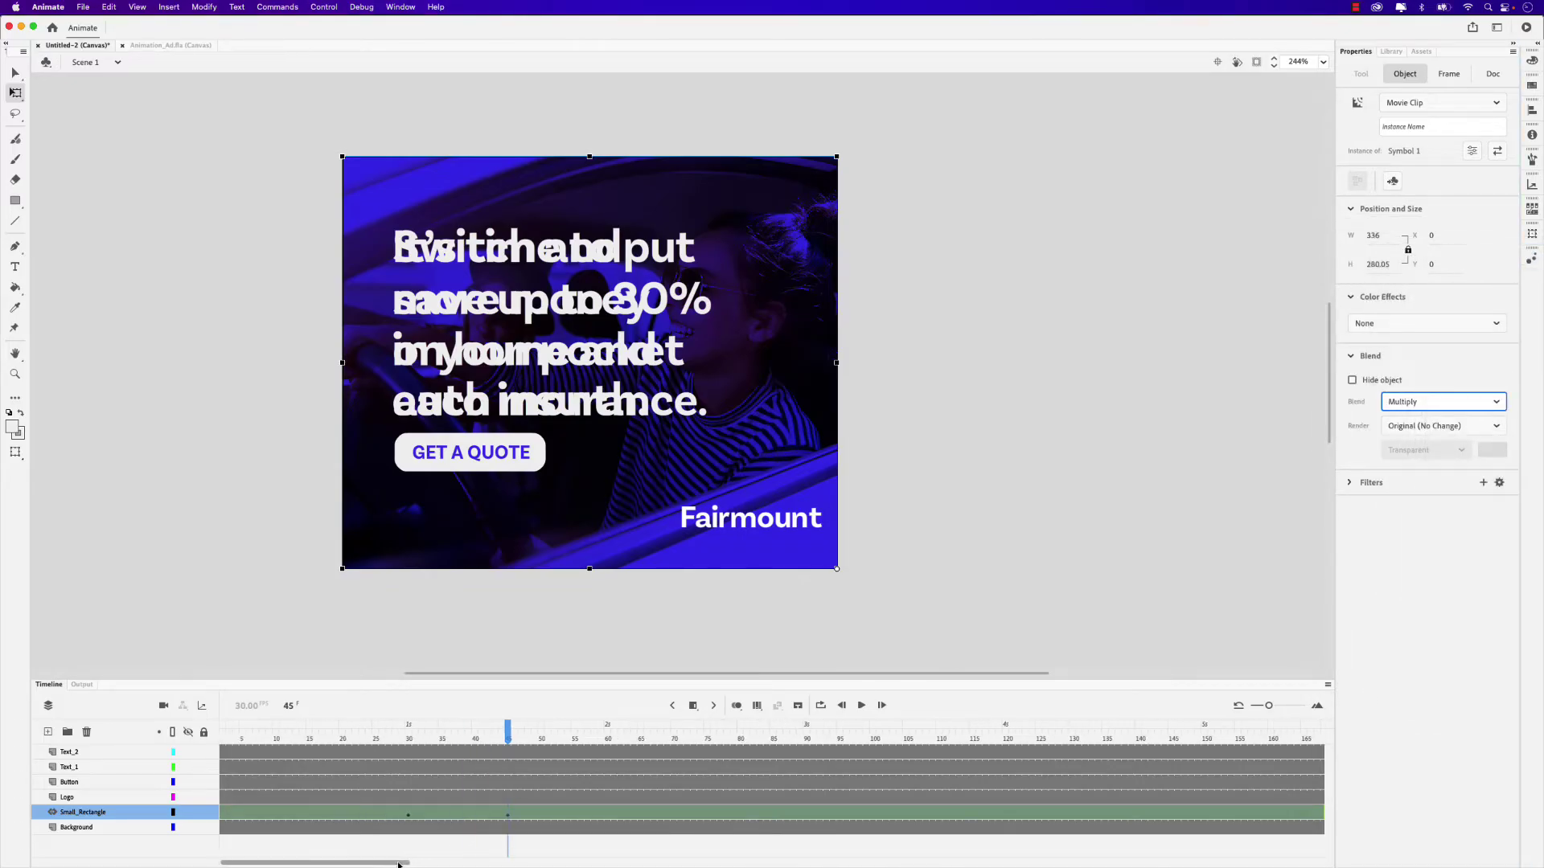
drag(406, 863, 348, 859)
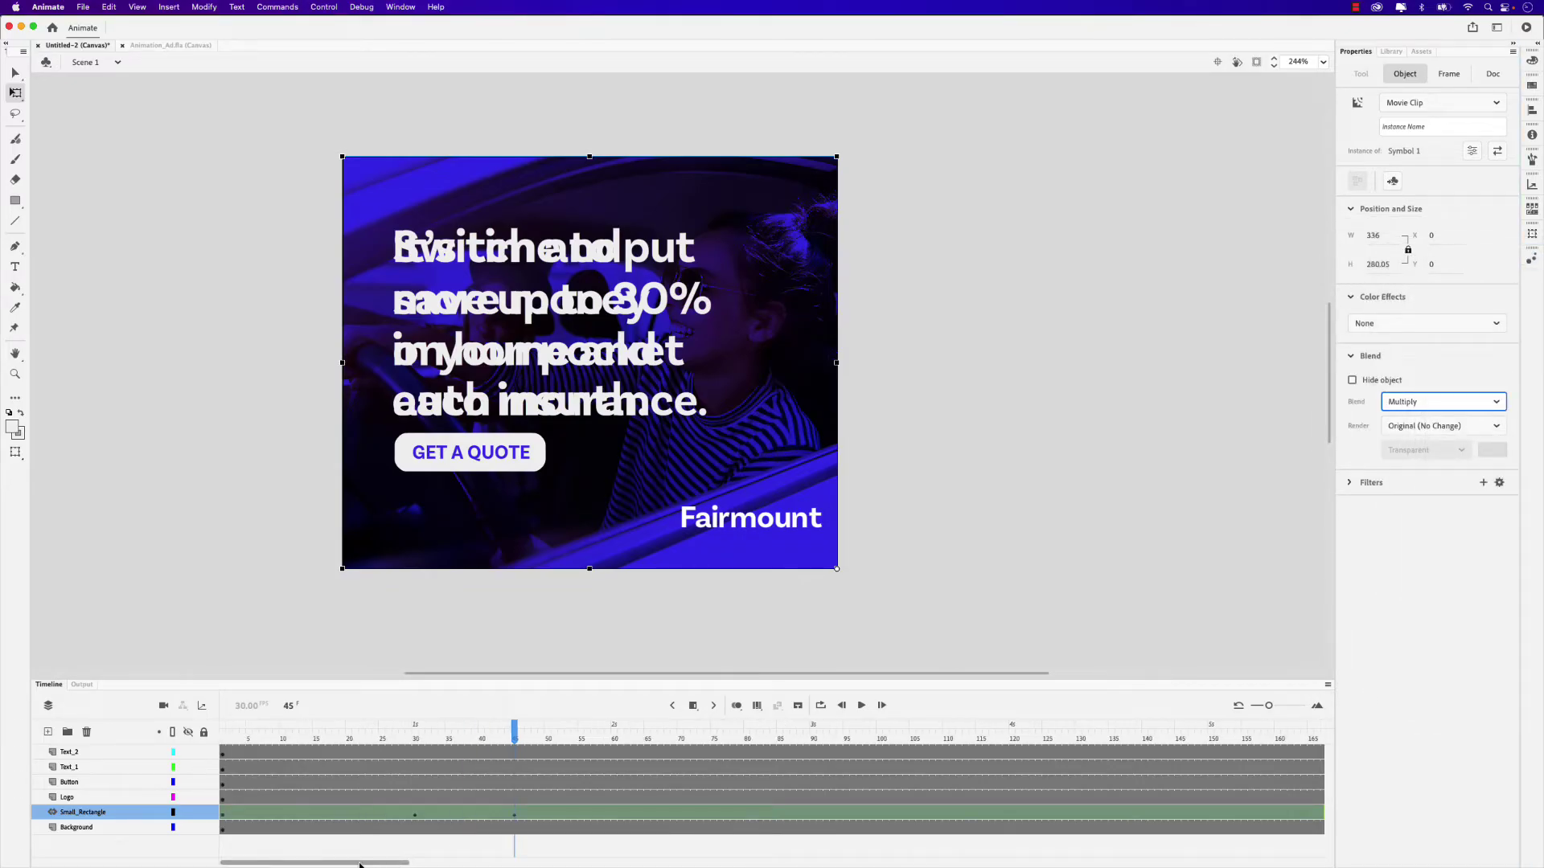
- Select the Text_1 layer and hide the Text_2 layer
click(78, 772)
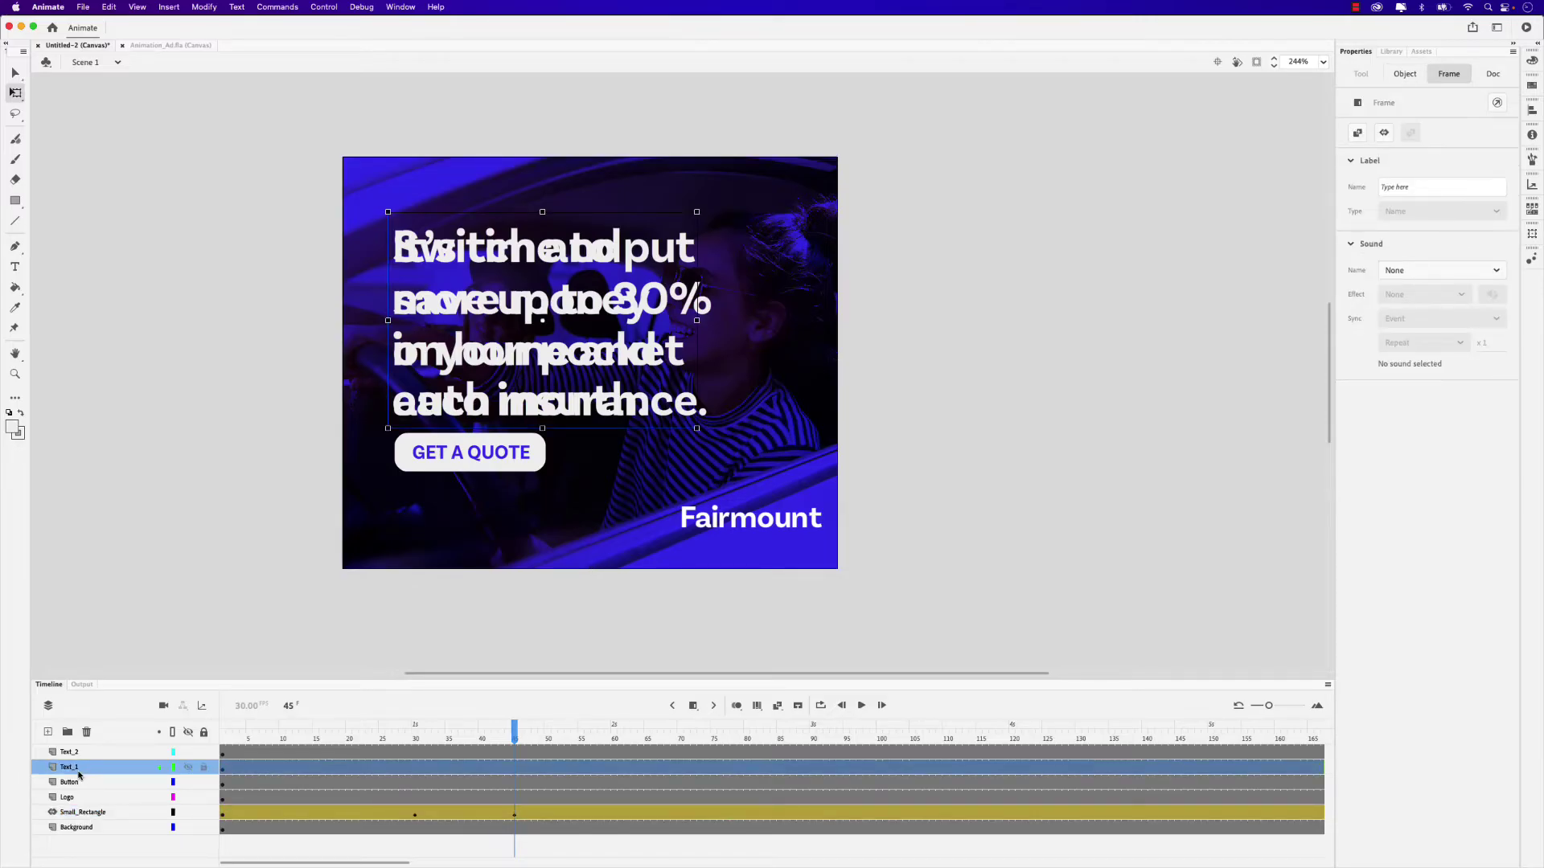
click(188, 752)
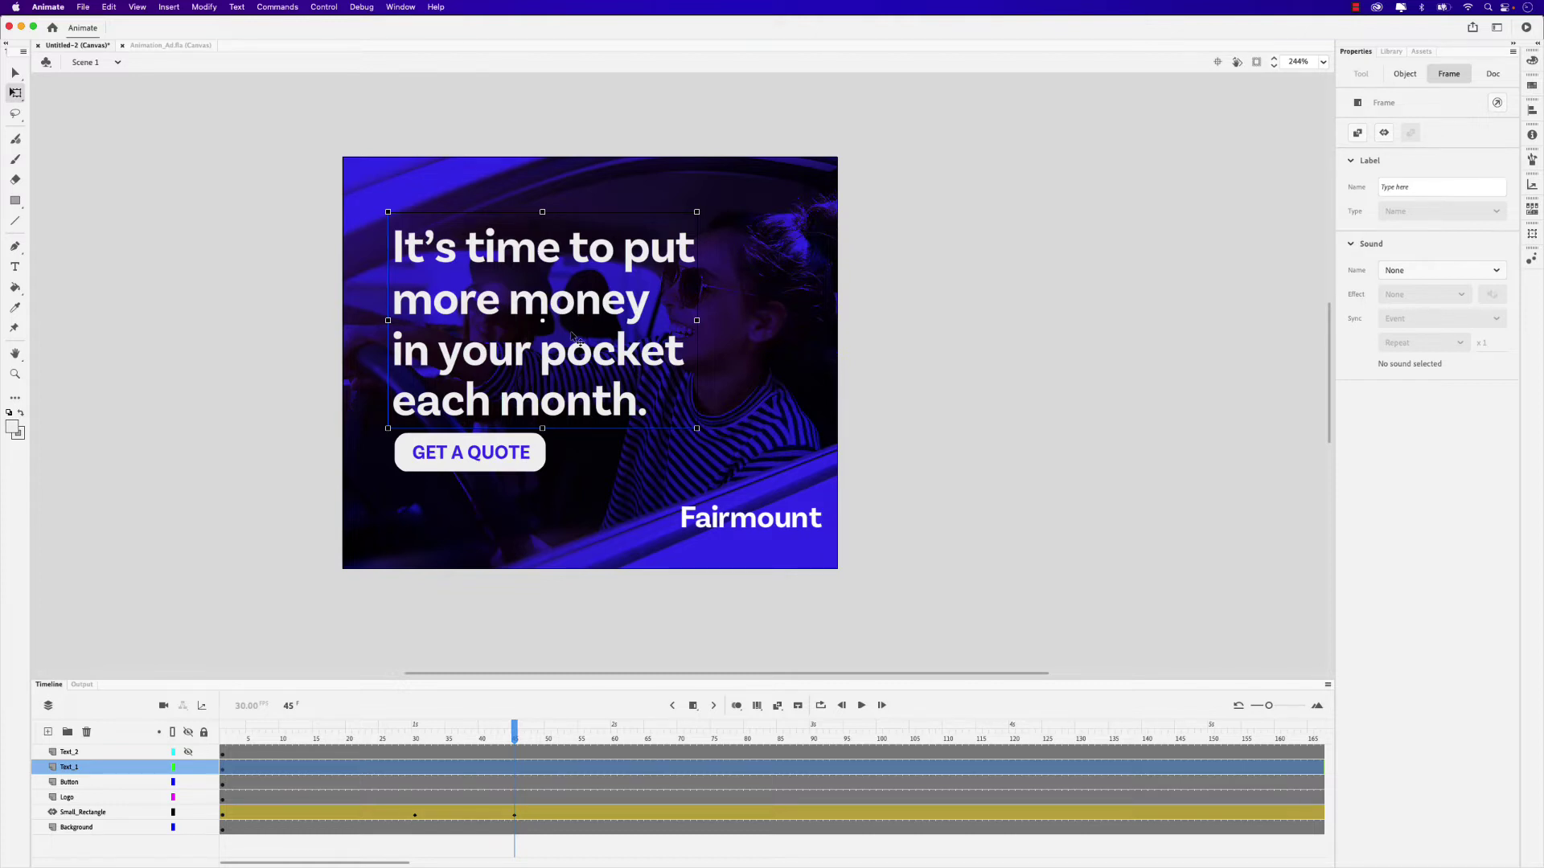
- Set the line spacing of the "It's time to put more money" text to -7 pt
double_click(591, 401)
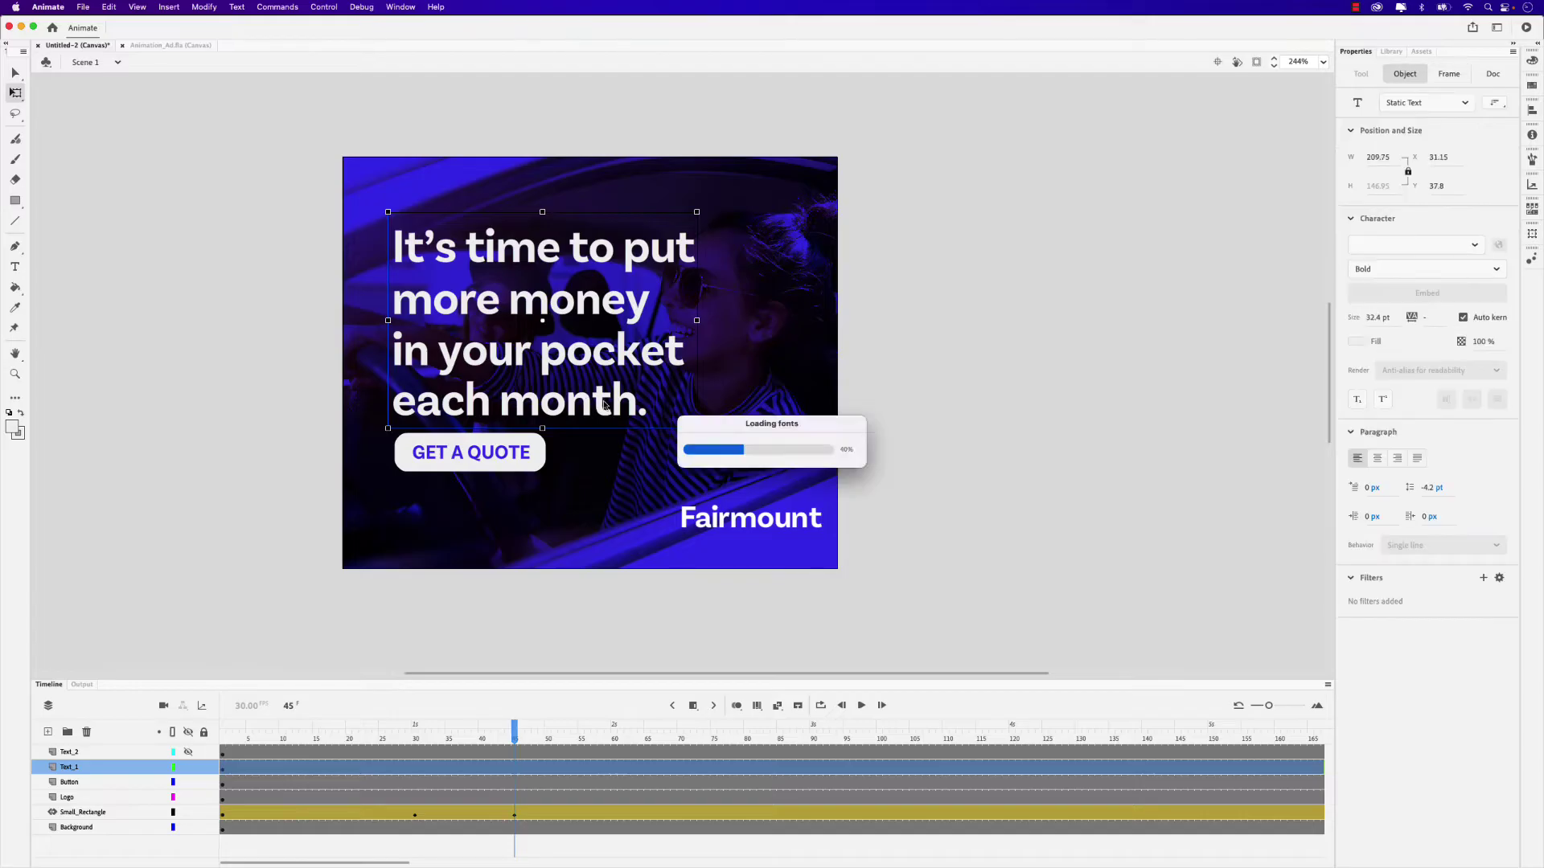
key(Right)
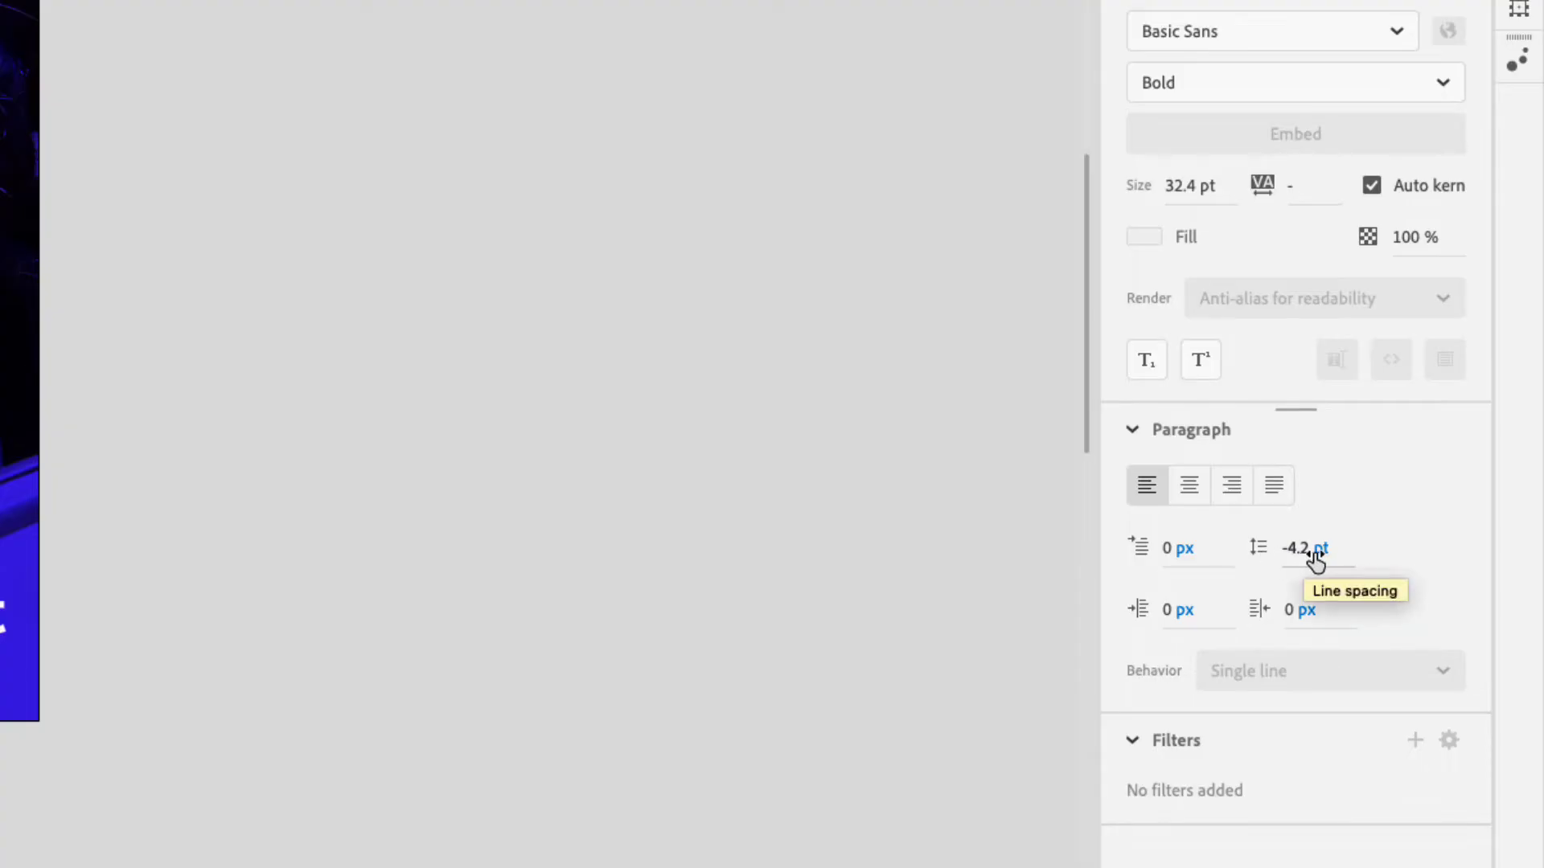
drag(1315, 562, 1304, 552)
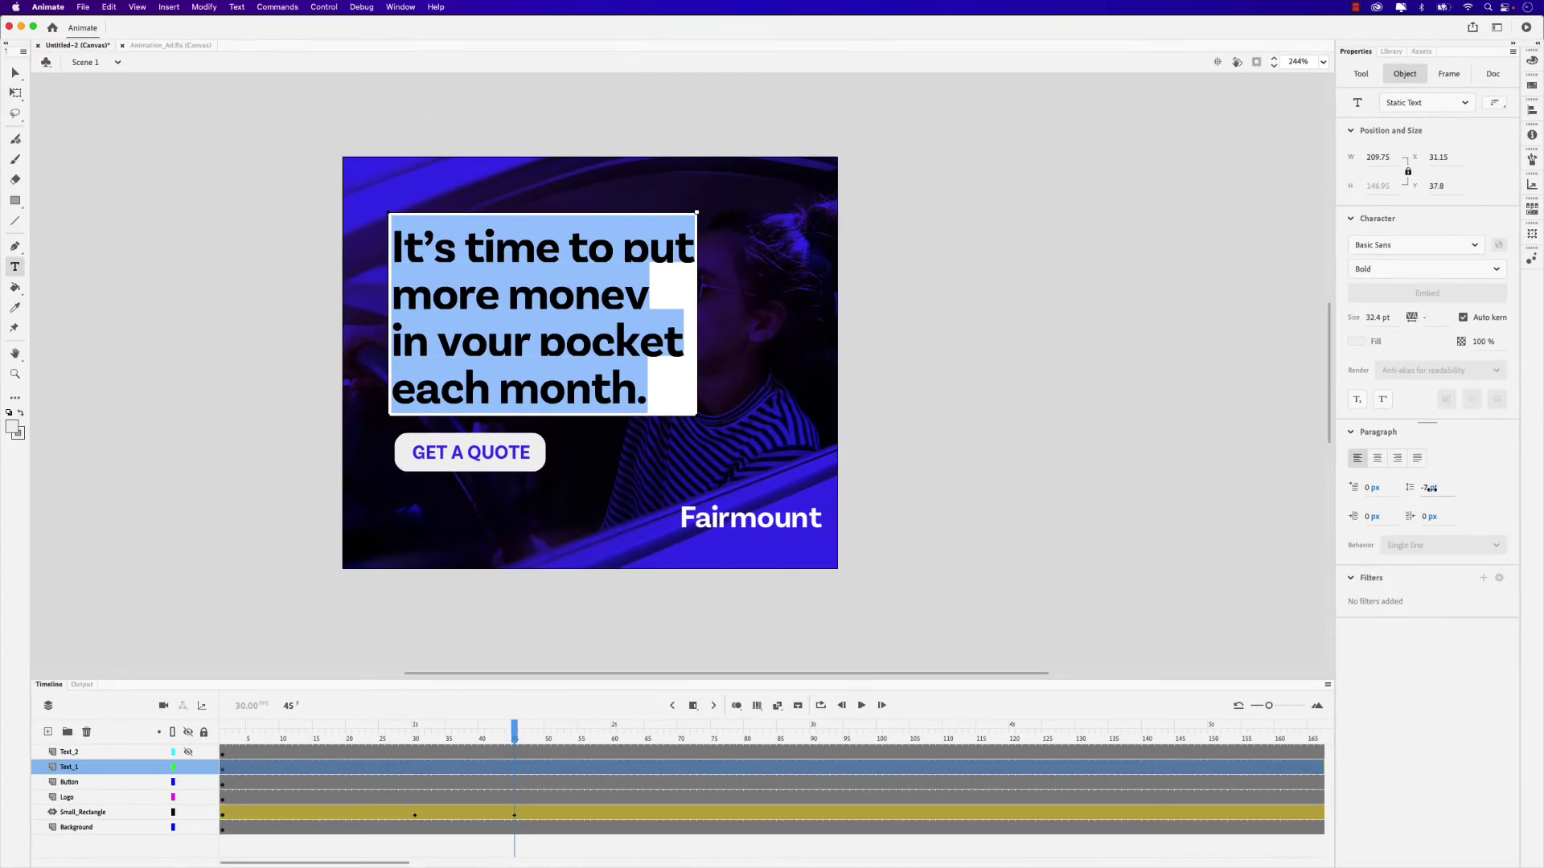
click(616, 338)
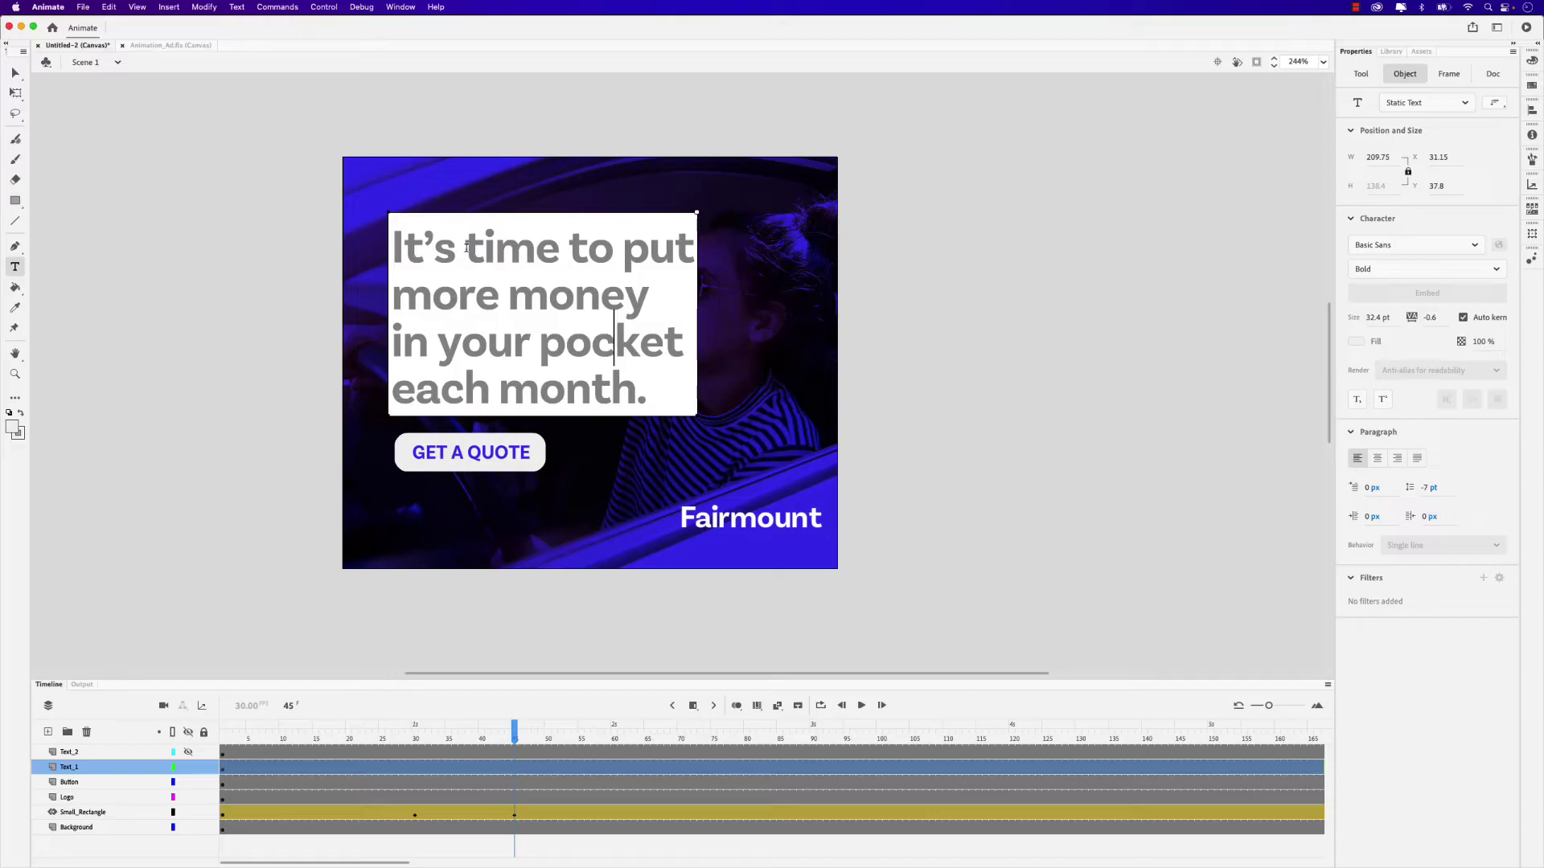
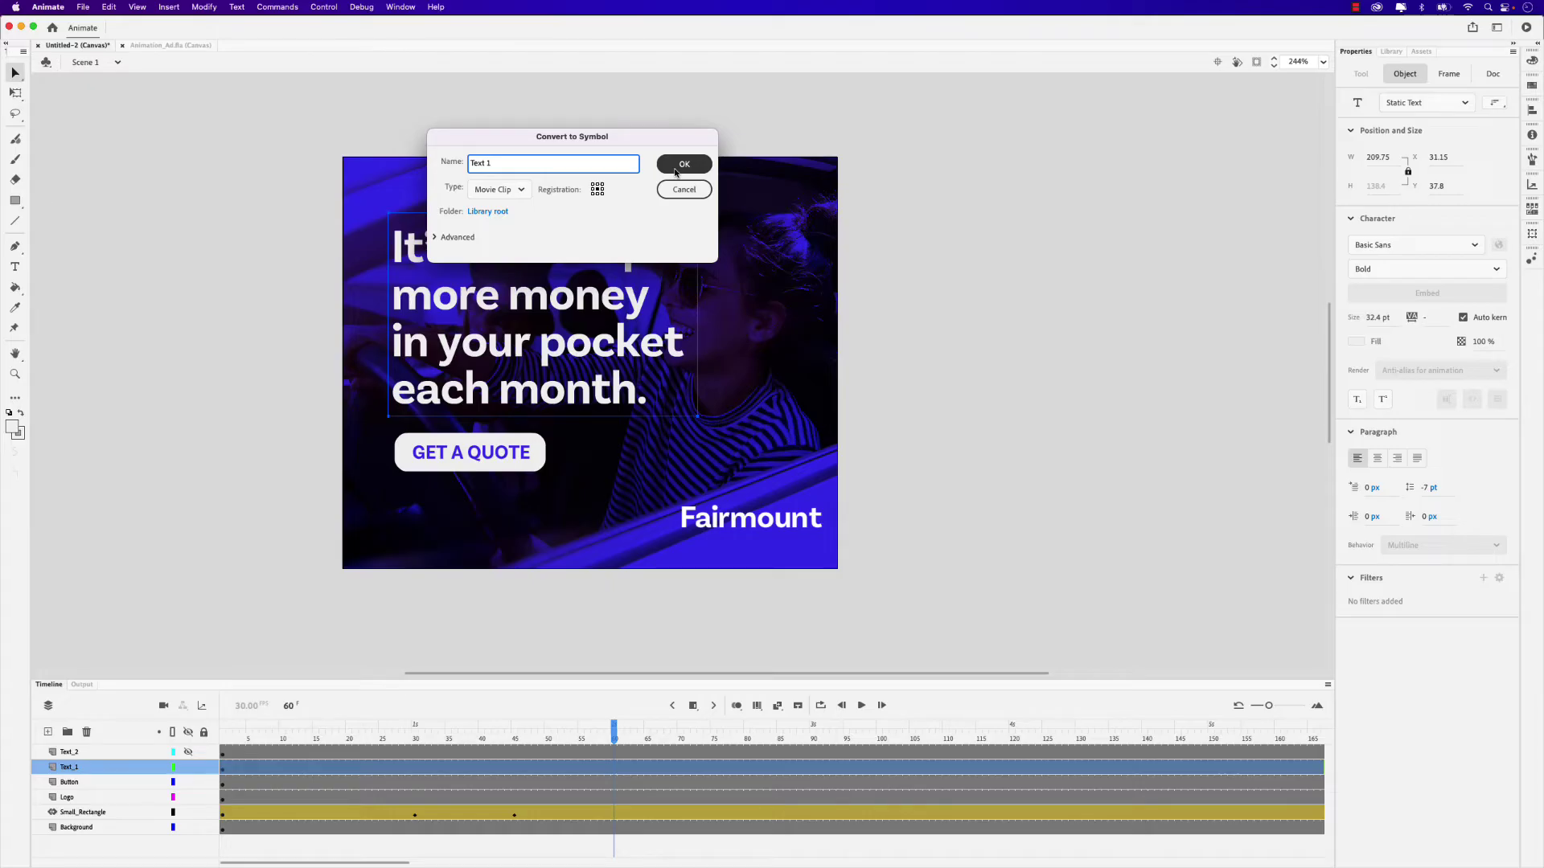
- Convert the headline text to a movie clip symbol named Text 1 and add Text_1 keyframes at frames 60 and 70
click(675, 170)
click(614, 769)
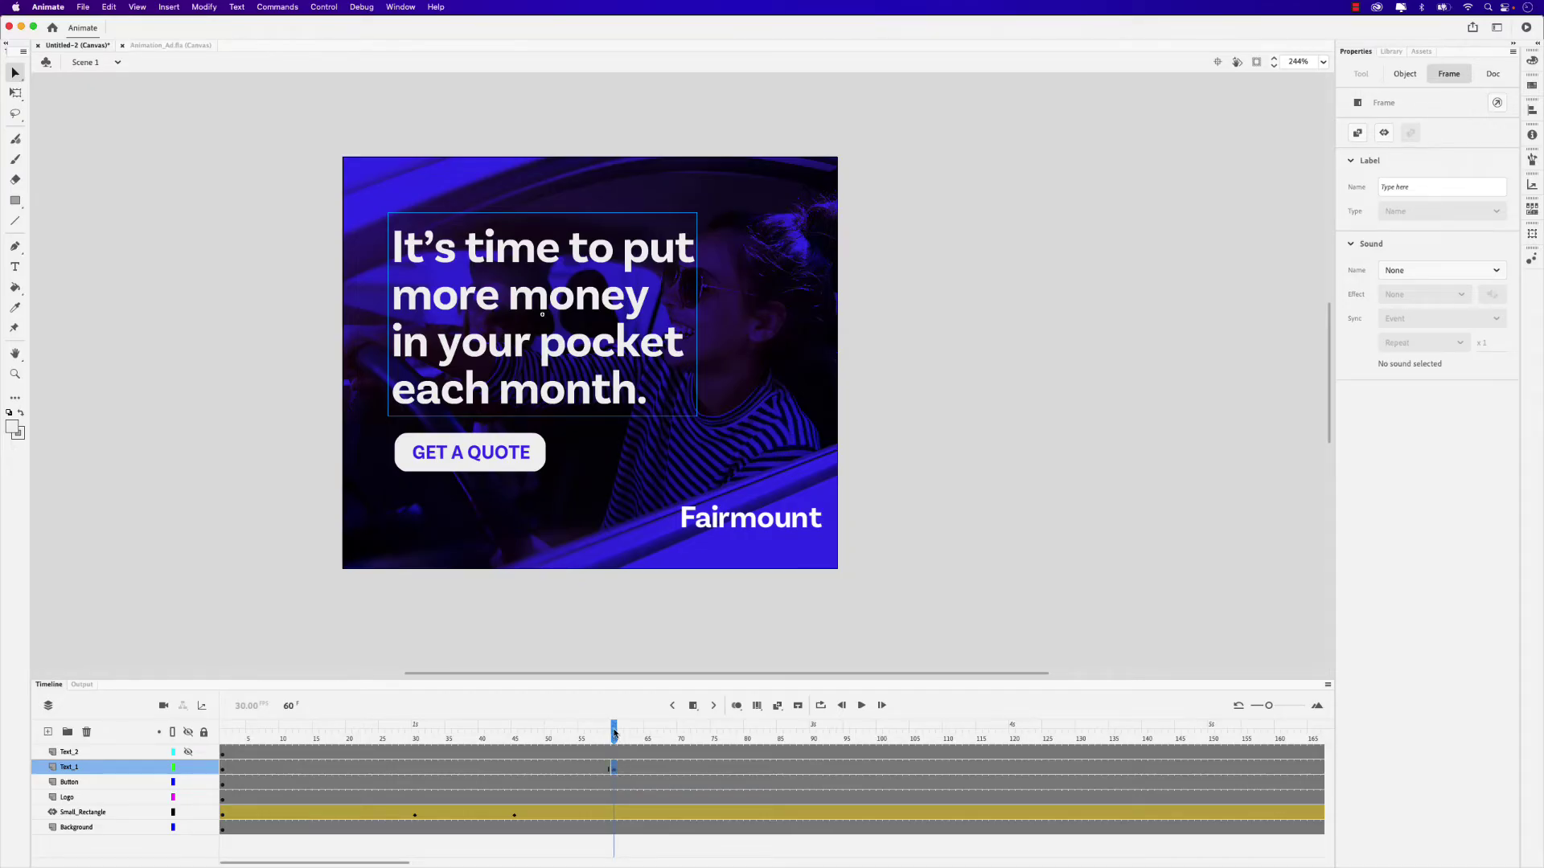
drag(614, 734, 681, 737)
click(681, 770)
- Apply an Alpha color effect of 0% to the Text 1 instance at frame 60
drag(681, 735, 618, 736)
click(615, 770)
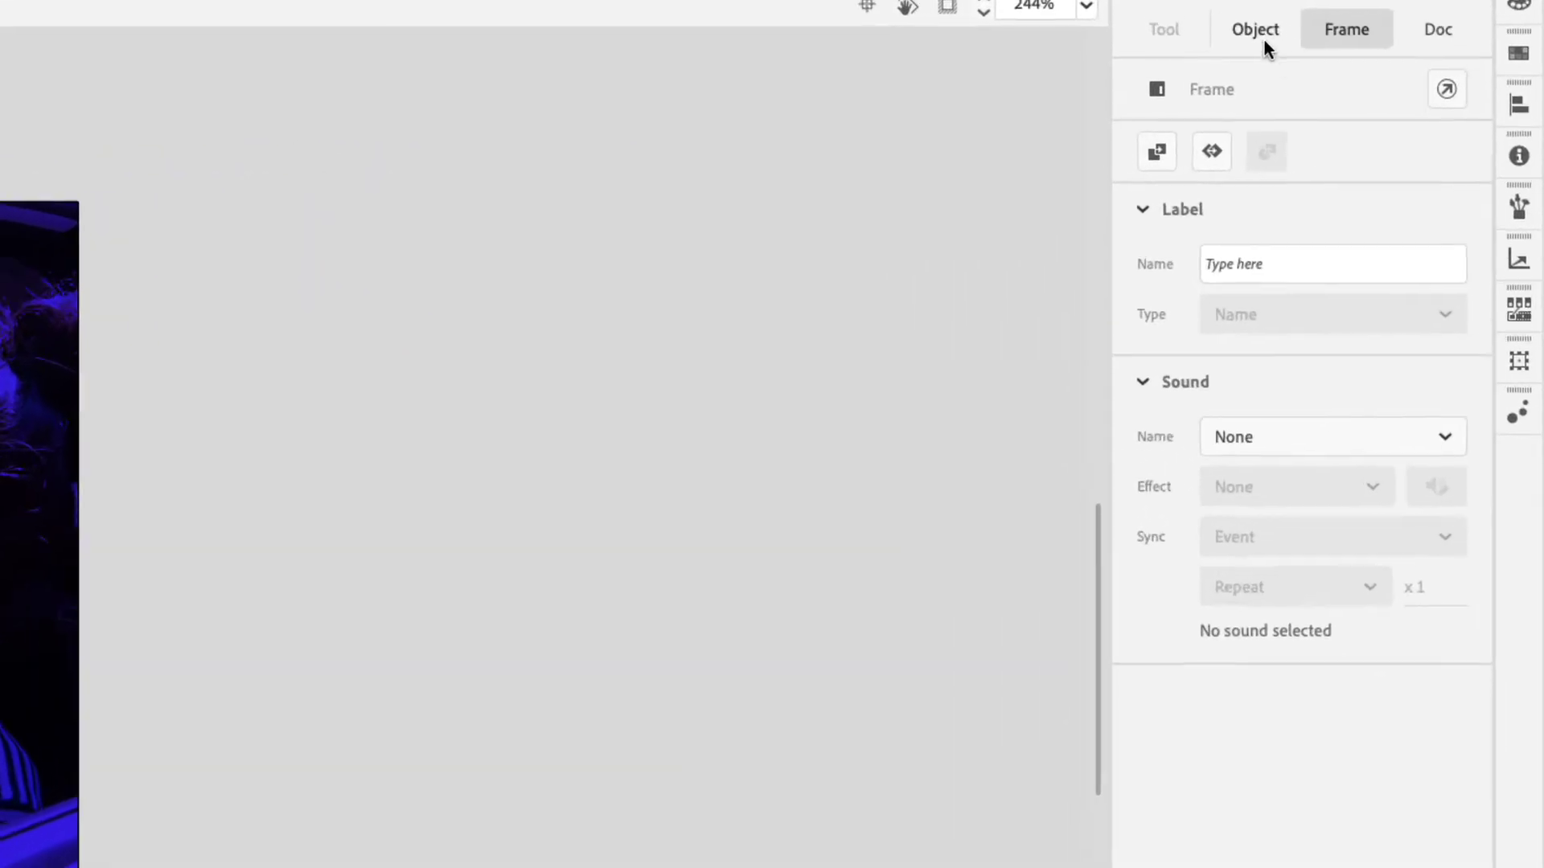
click(1406, 78)
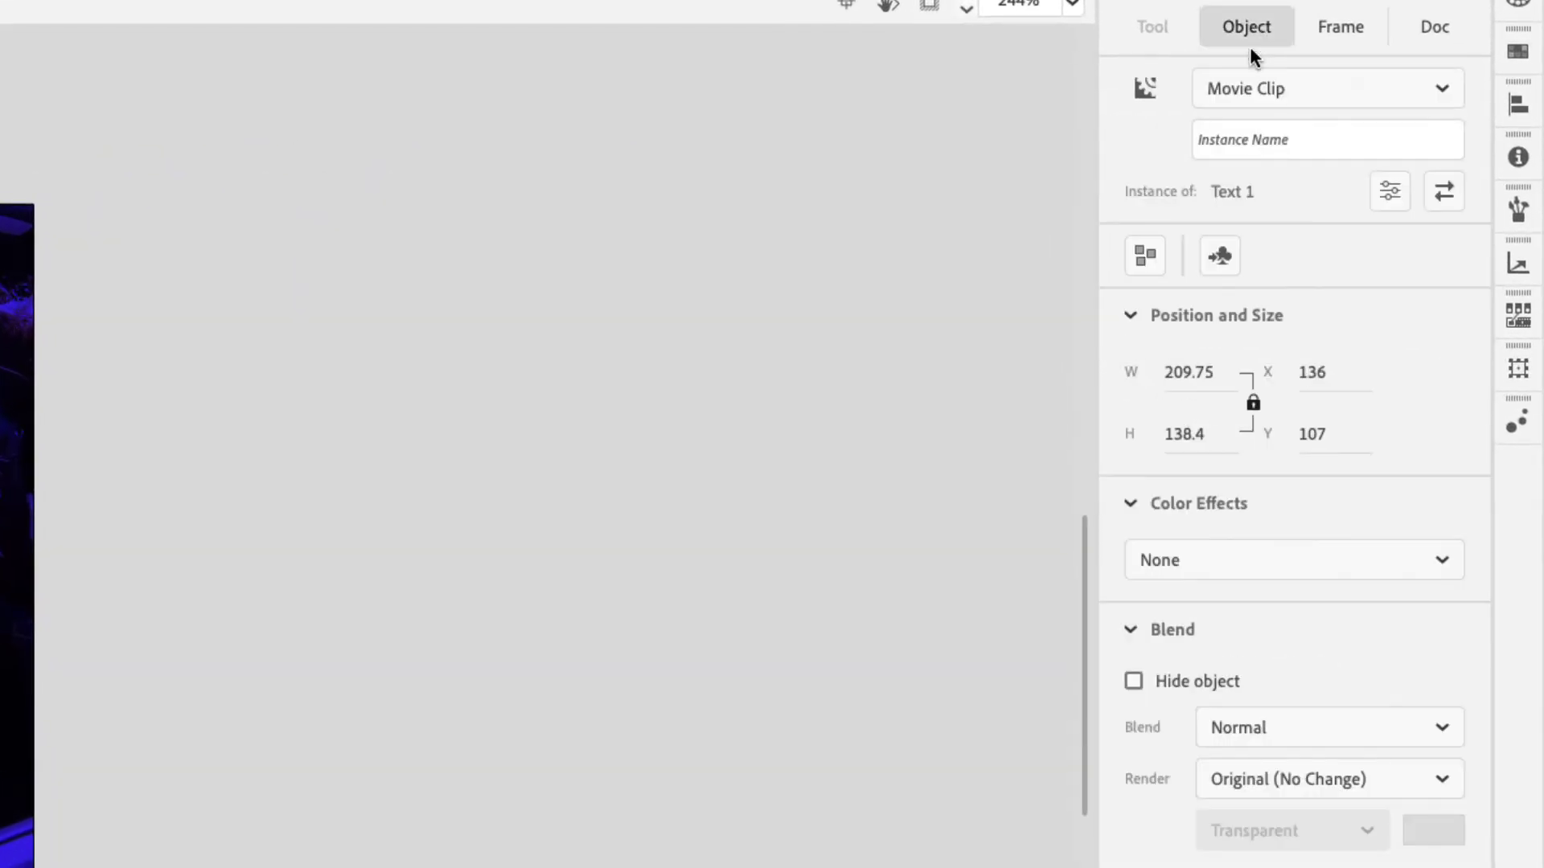
click(1200, 552)
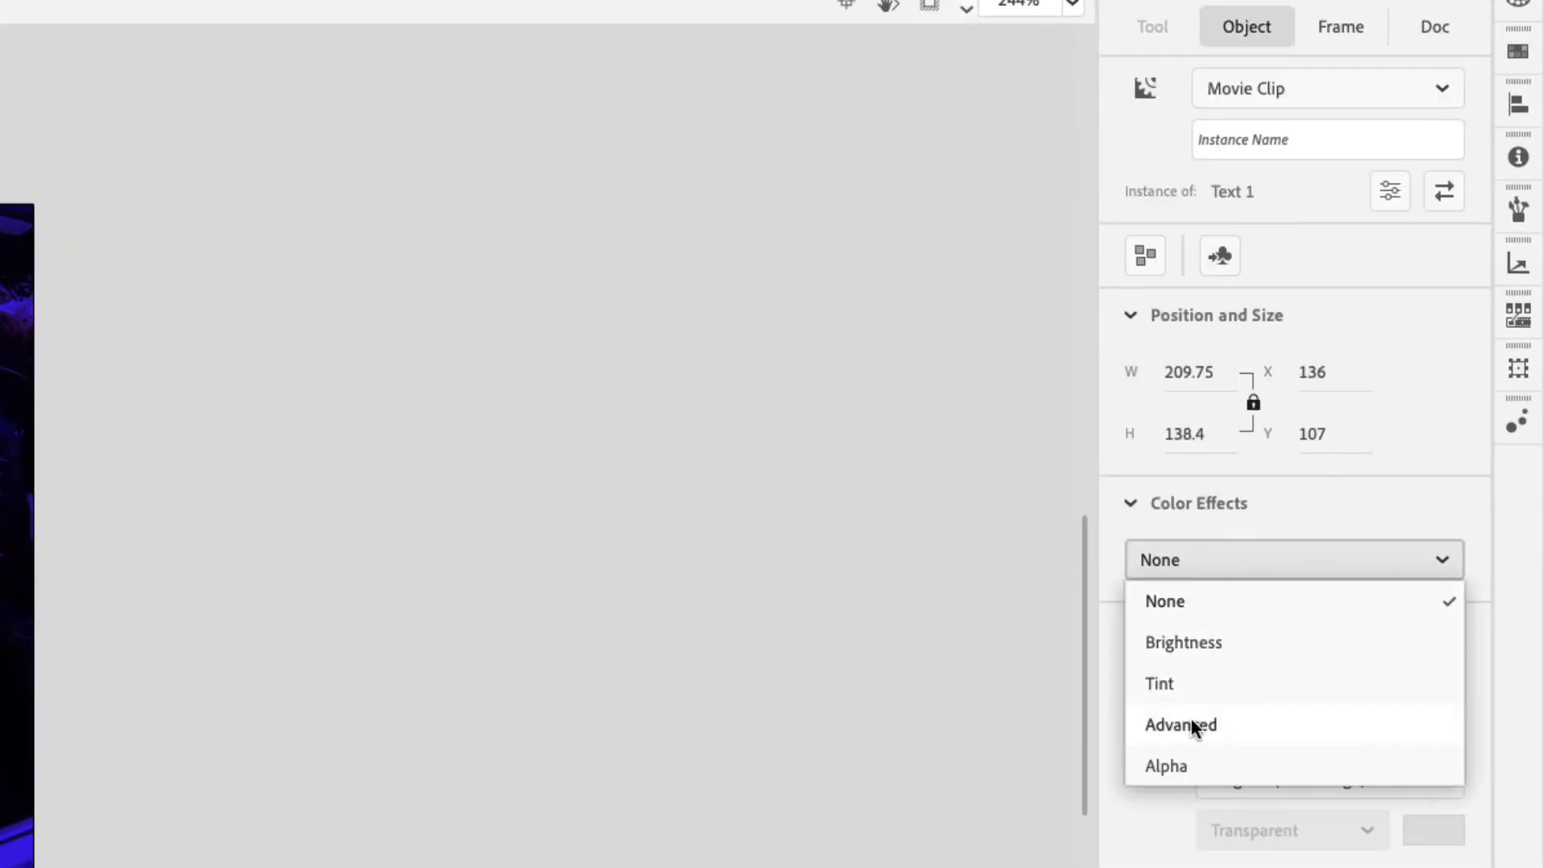
click(1169, 764)
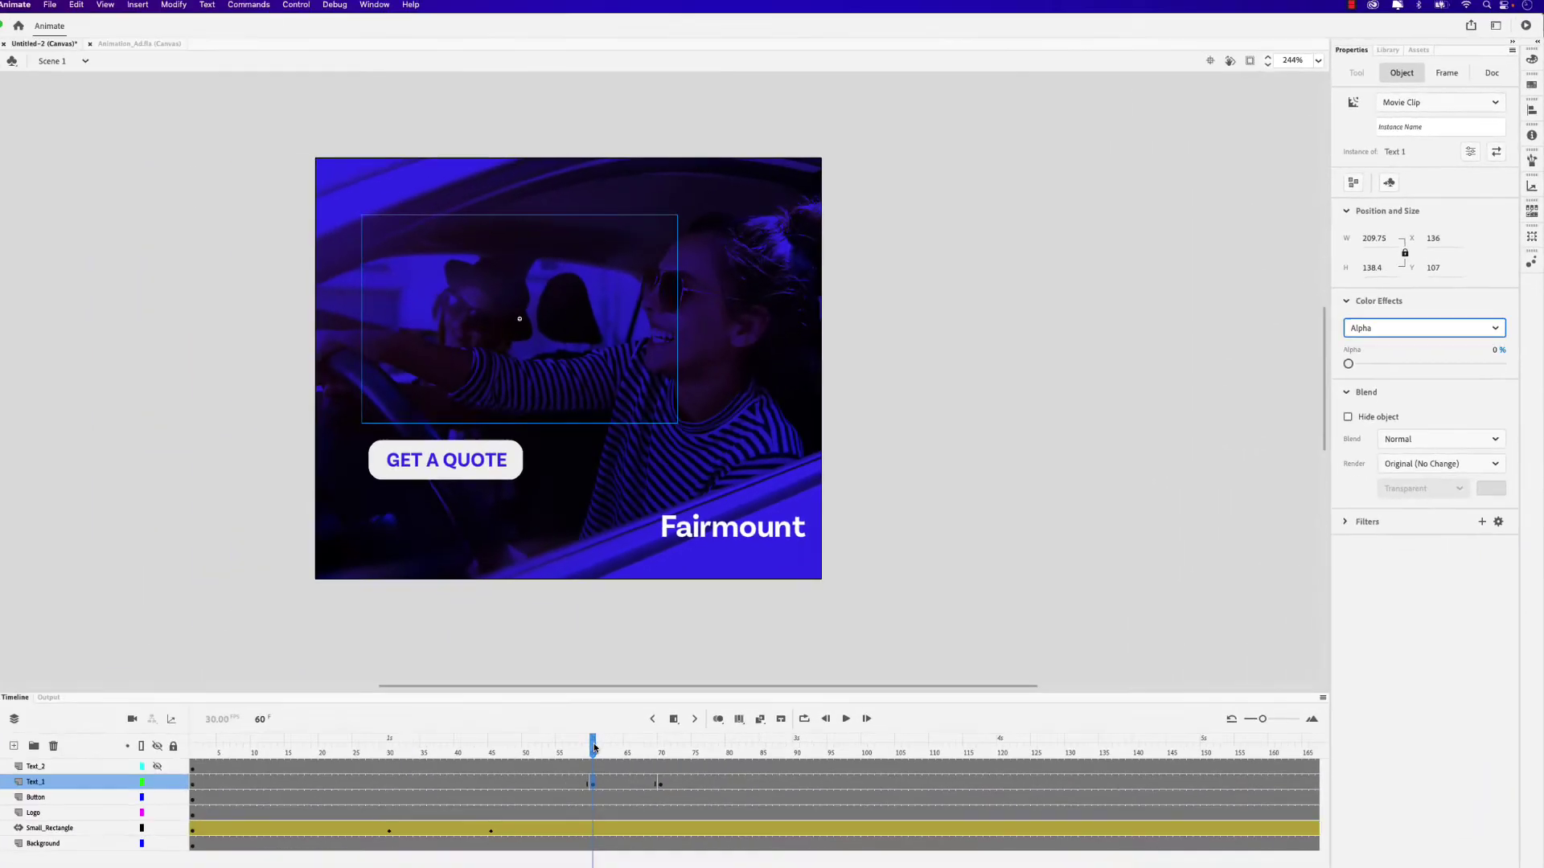
- Apply an Alpha color effect of 100% to the Text 1 instance at frame 70
drag(614, 740, 680, 740)
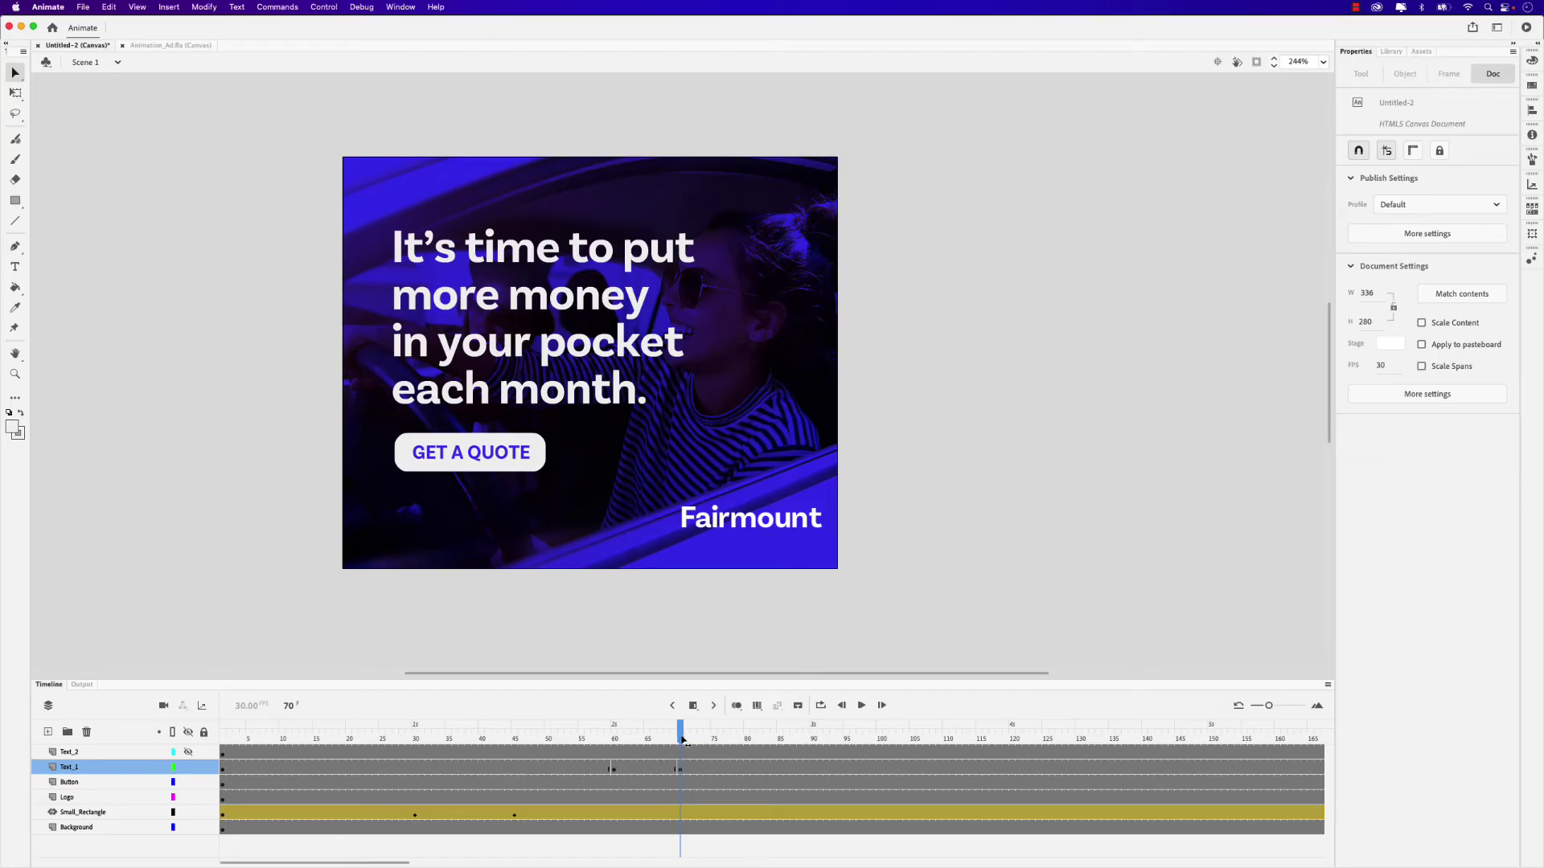
click(683, 774)
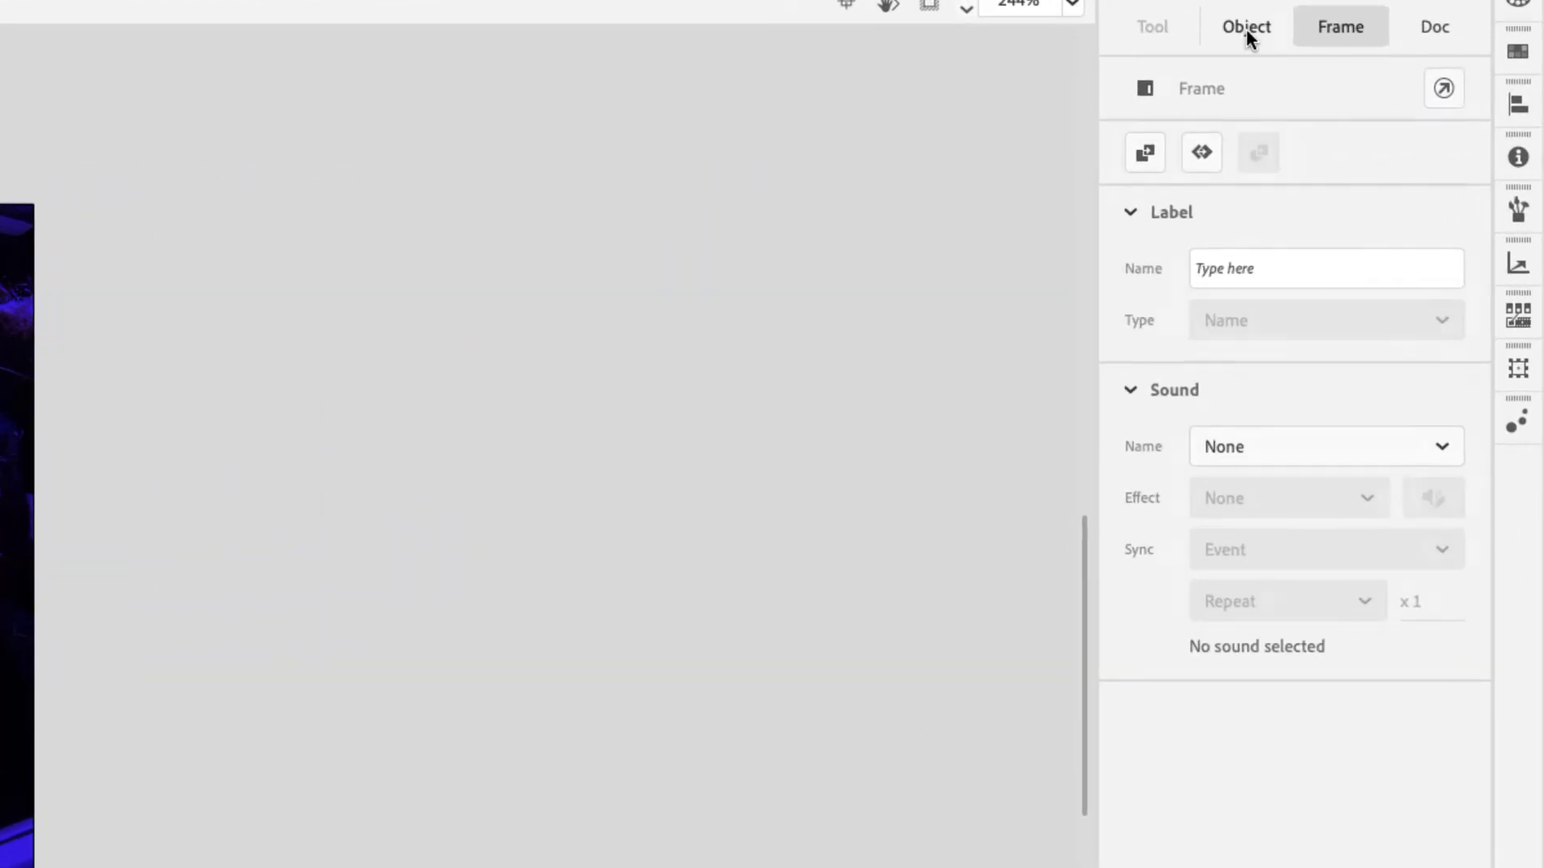
click(1247, 32)
click(1210, 558)
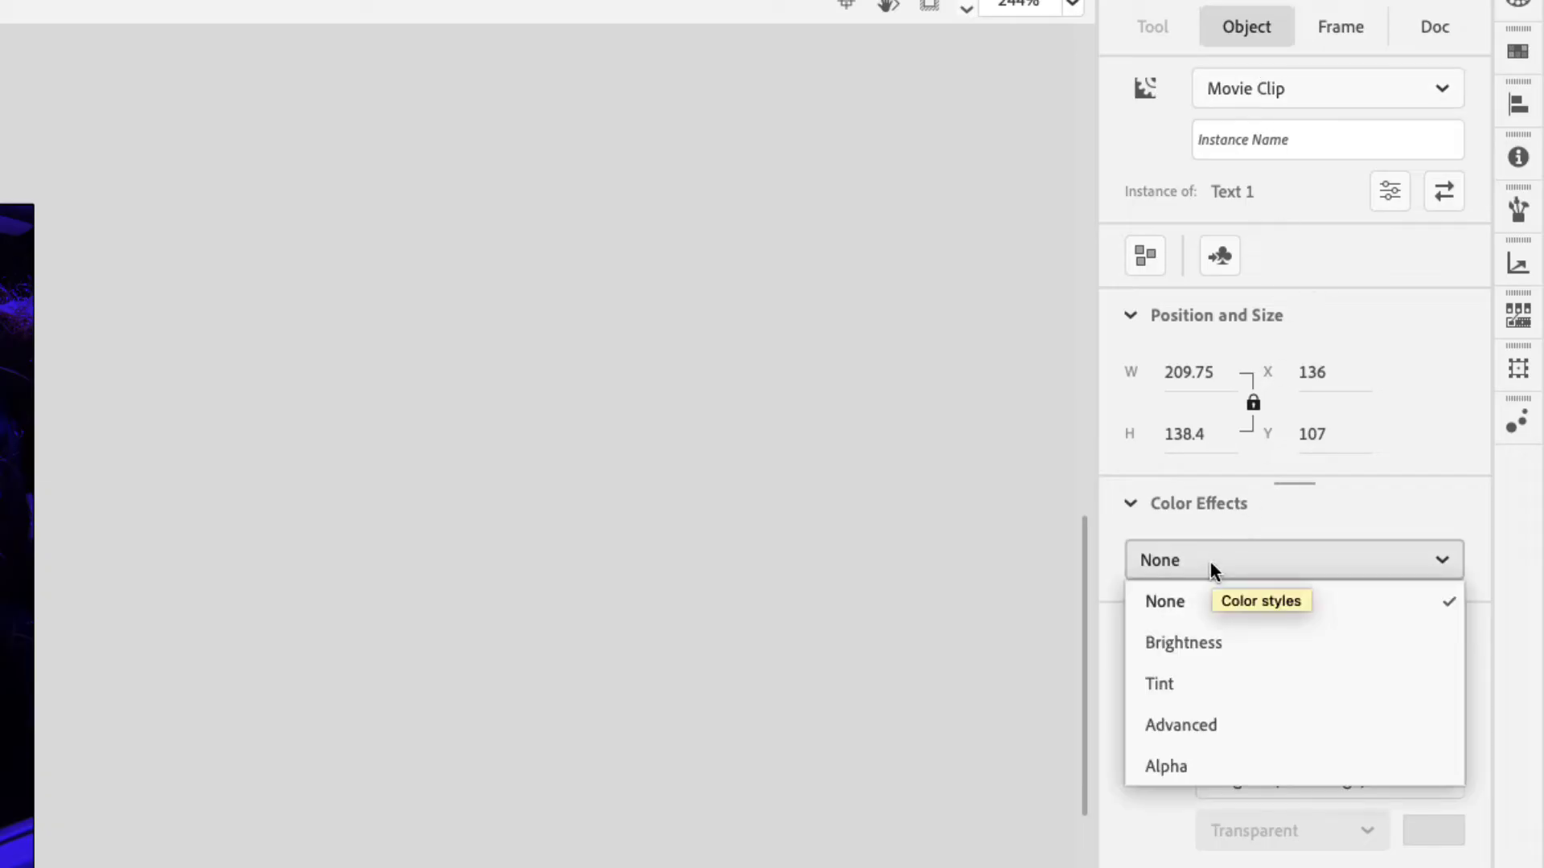
click(1184, 759)
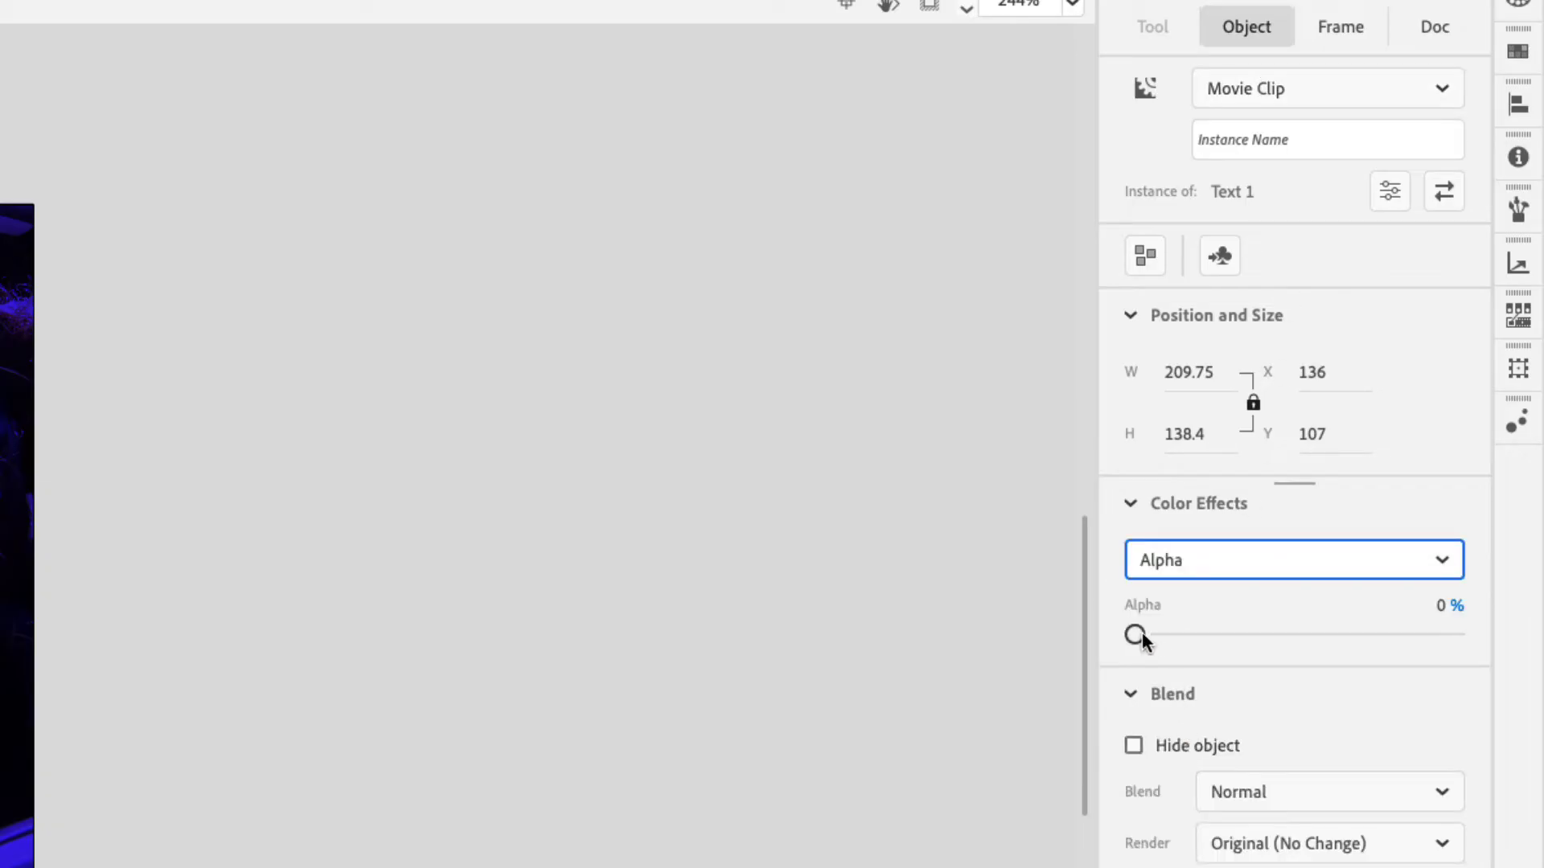
drag(1142, 637, 1496, 646)
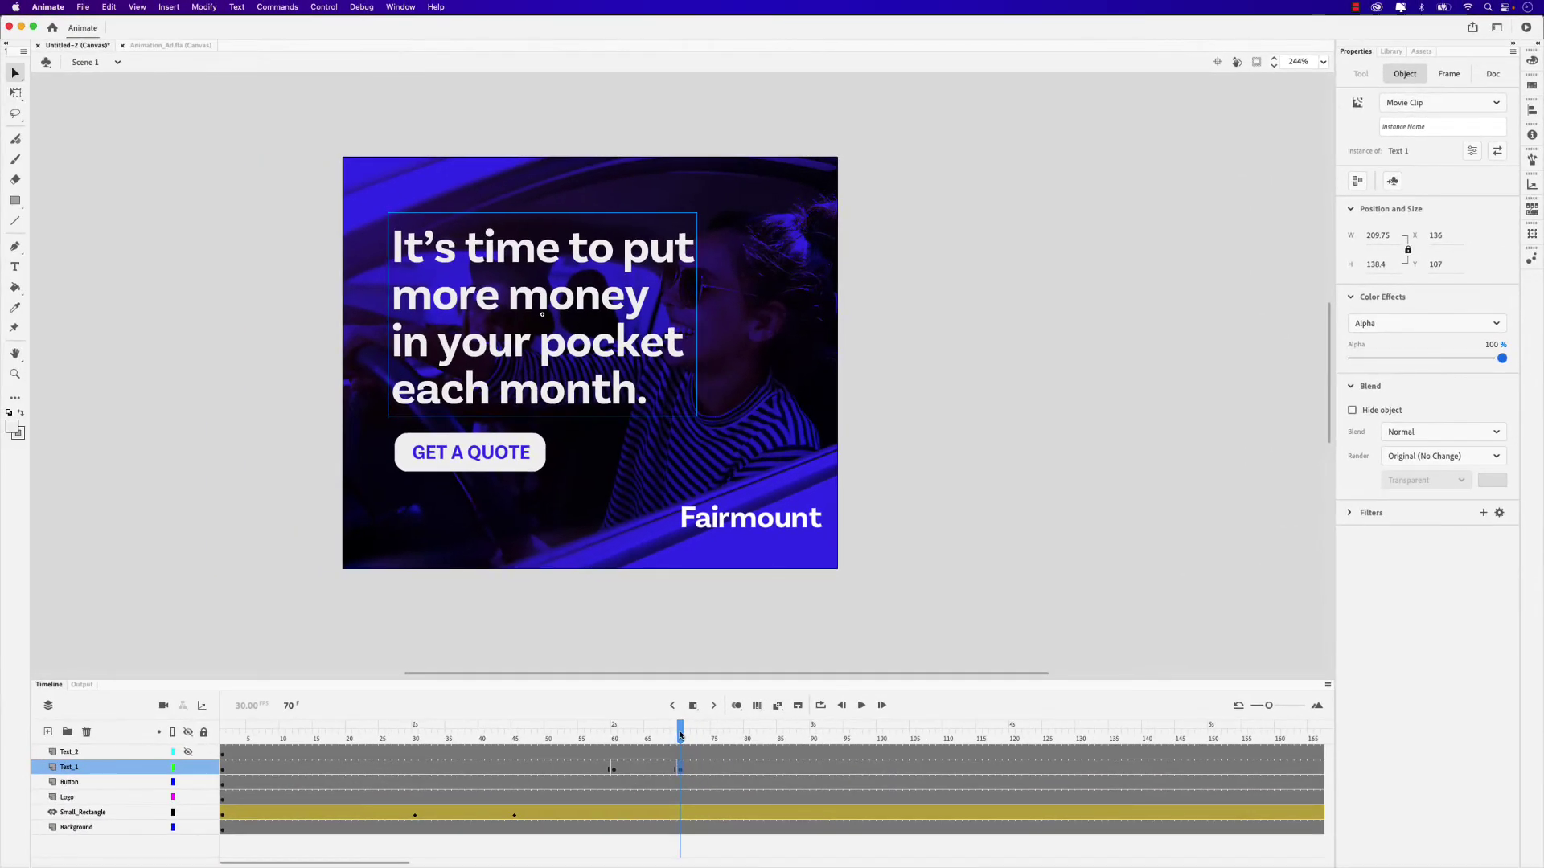
- Create a classic tween on the Text_1 layer between frames 60 and 70
mouse_move(680, 734)
mouse_down()
mouse_move(616, 736)
mouse_move(682, 736)
mouse_move(654, 737)
mouse_up()
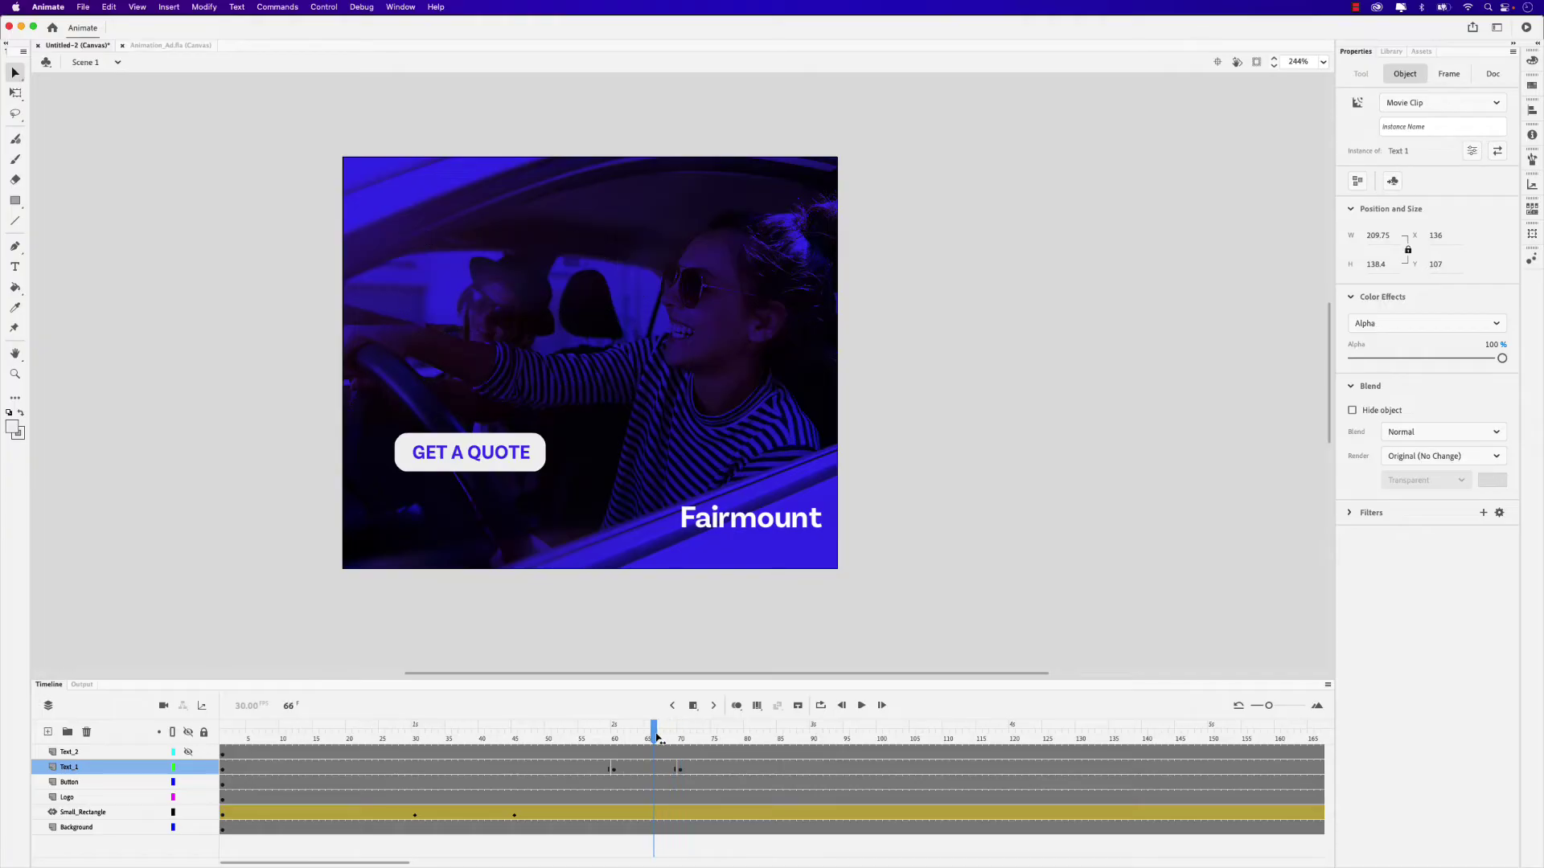
click(640, 770)
right_click(639, 770)
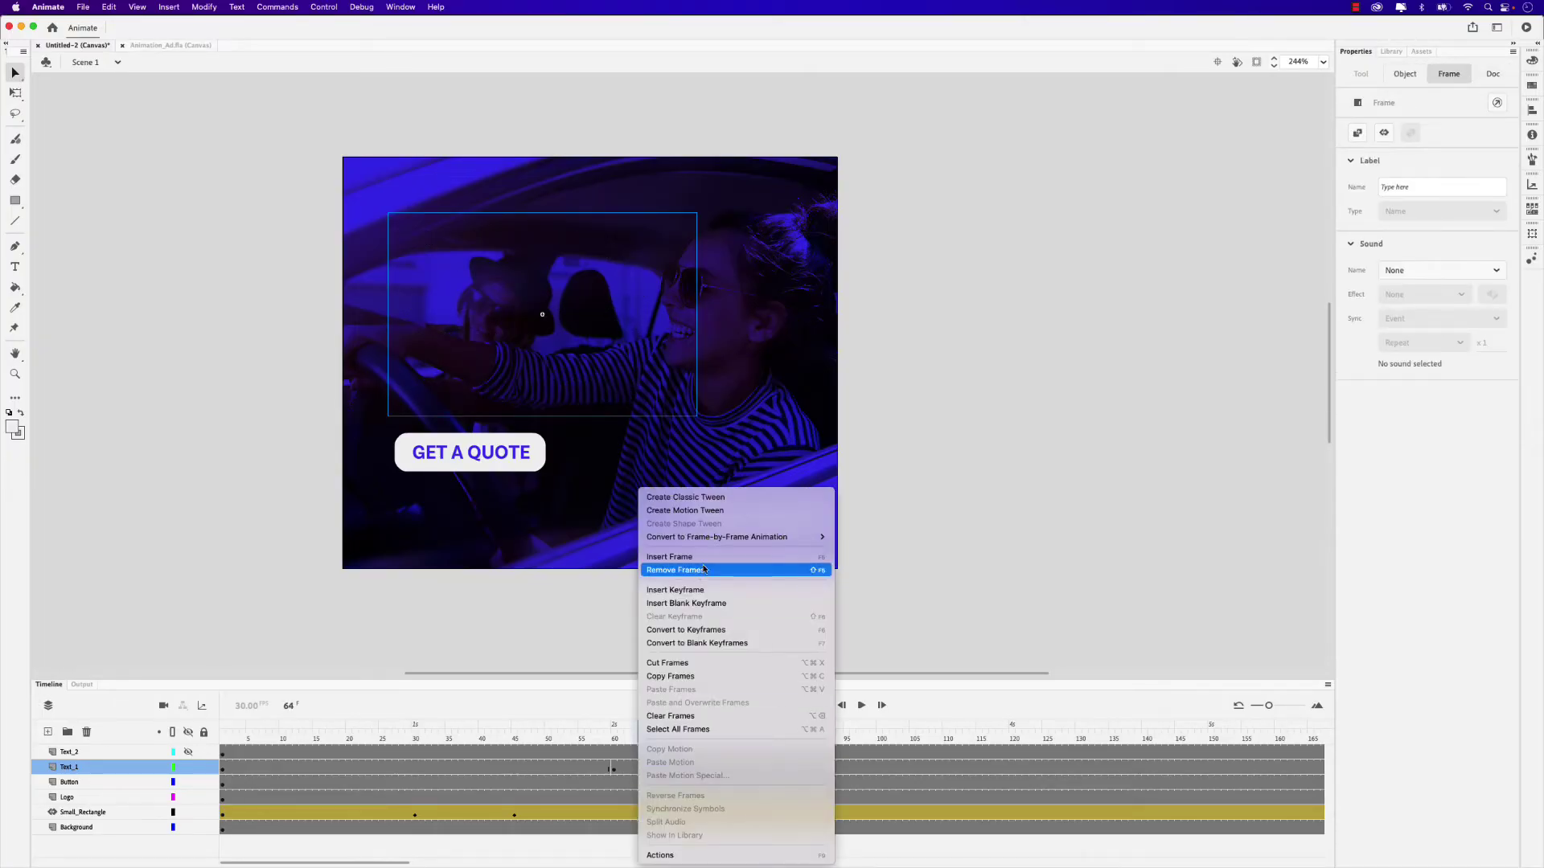
click(703, 504)
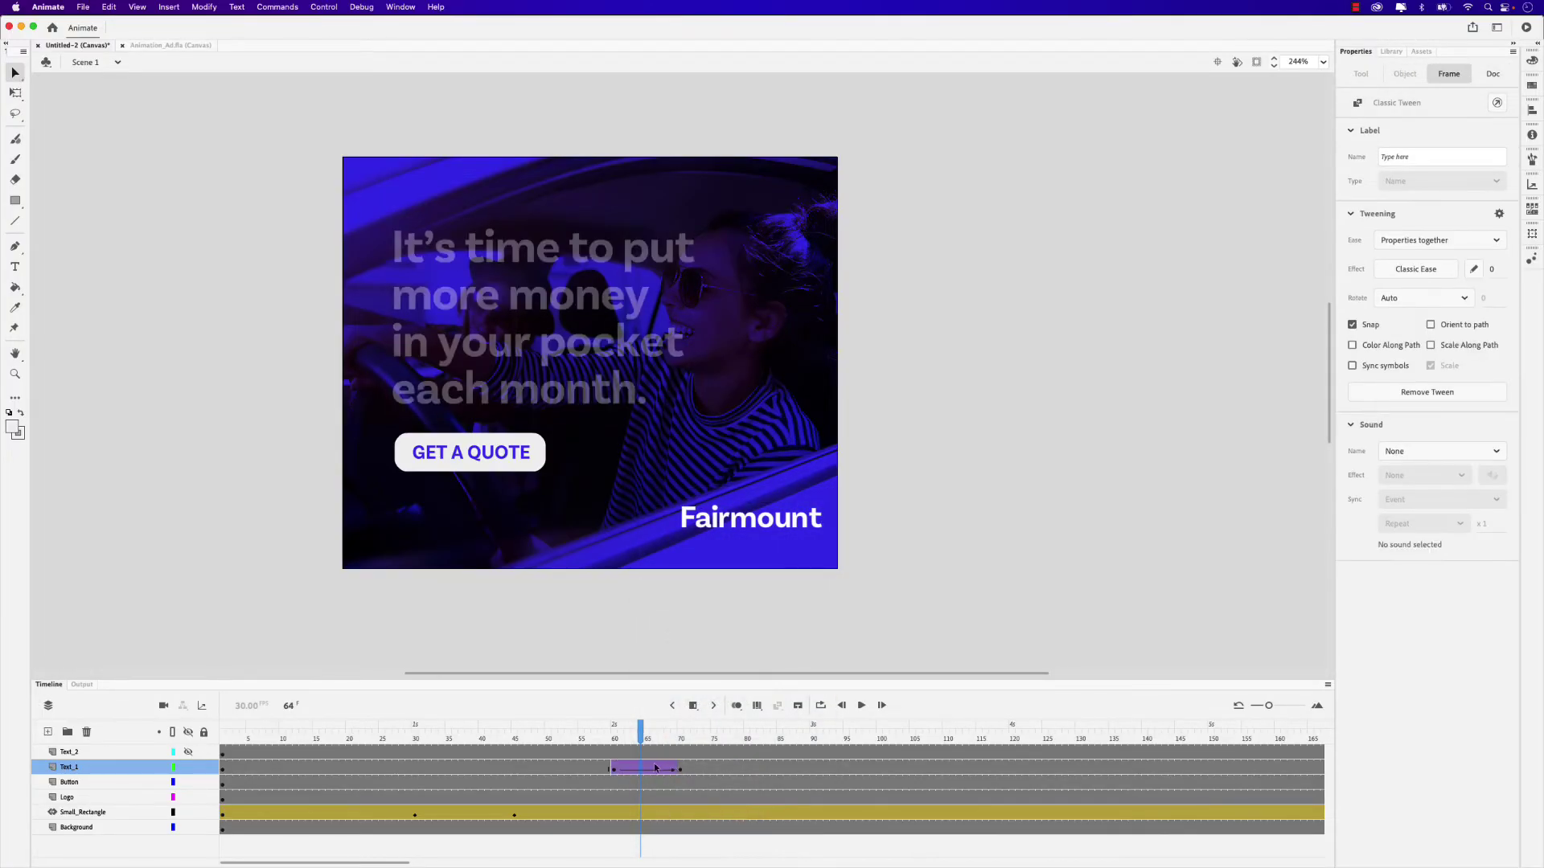
- Insert keyframes on the Text_1 layer at frames 130 and 140
drag(641, 742, 1078, 721)
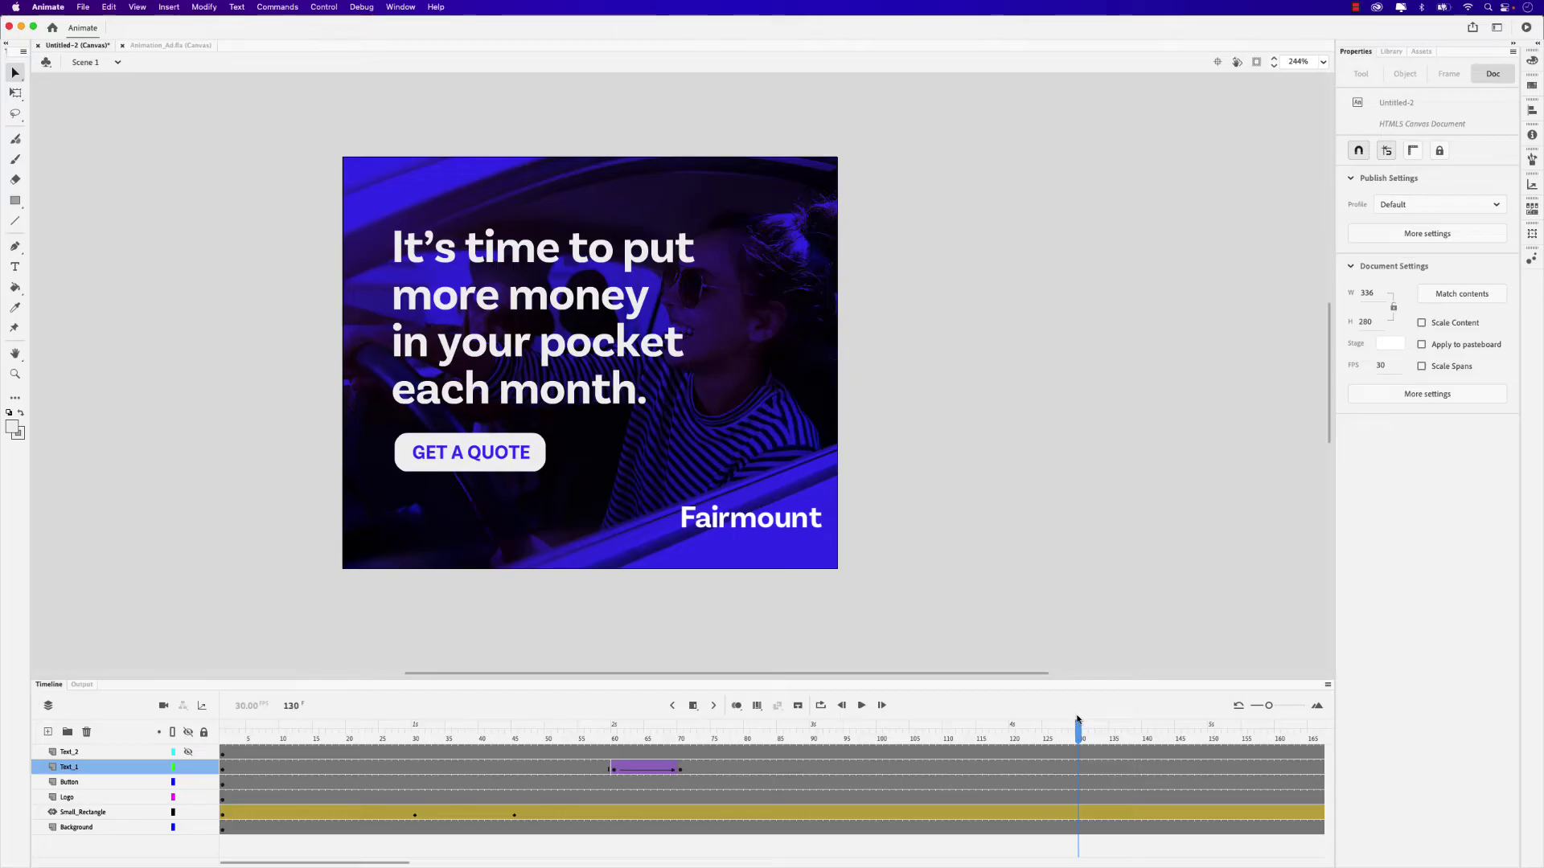
click(1078, 770)
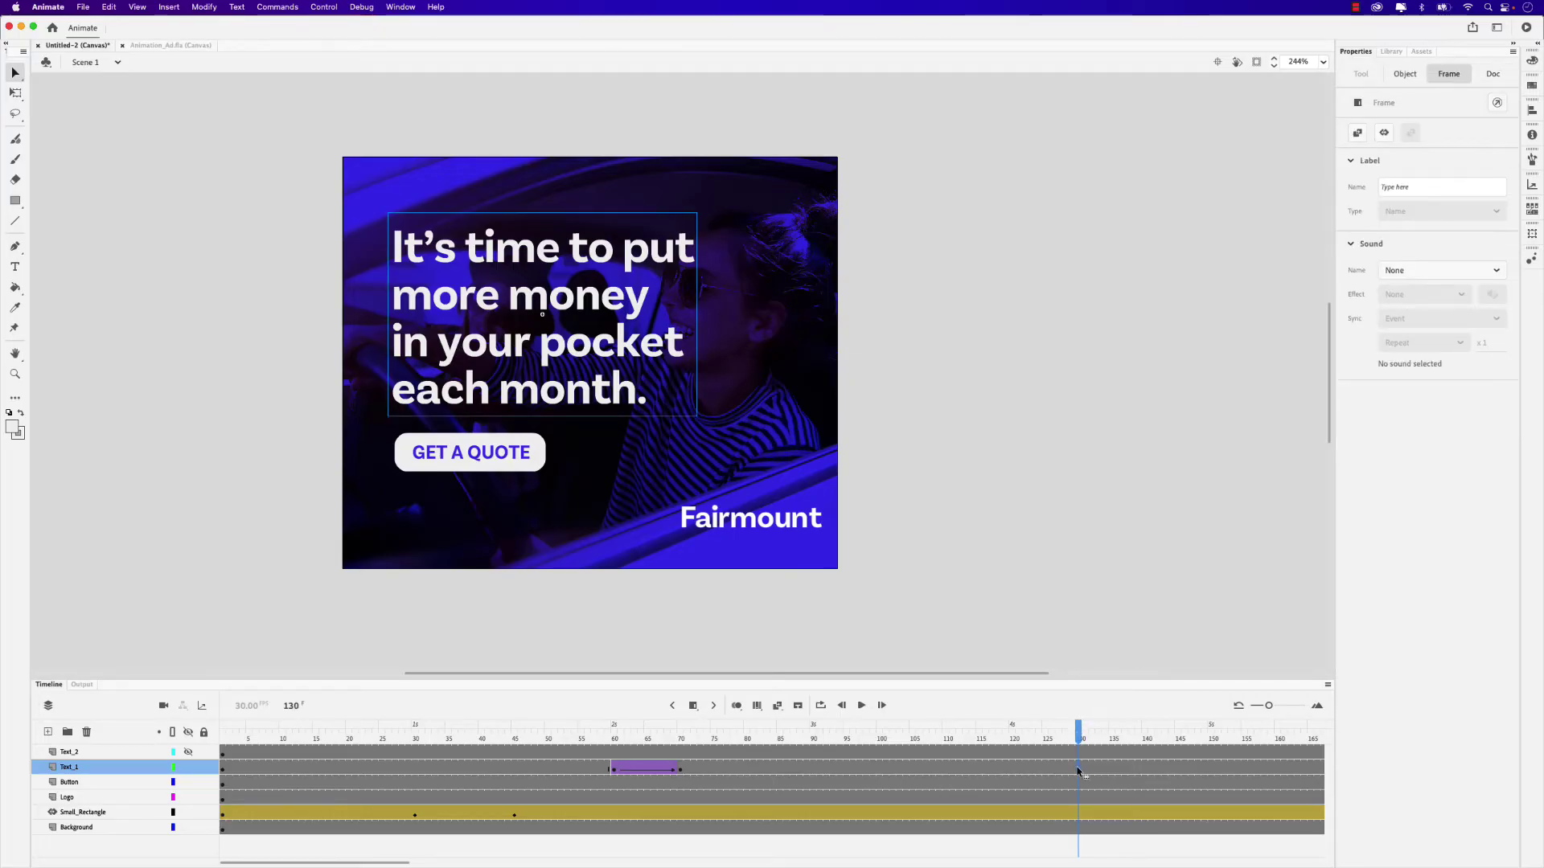
key(F6)
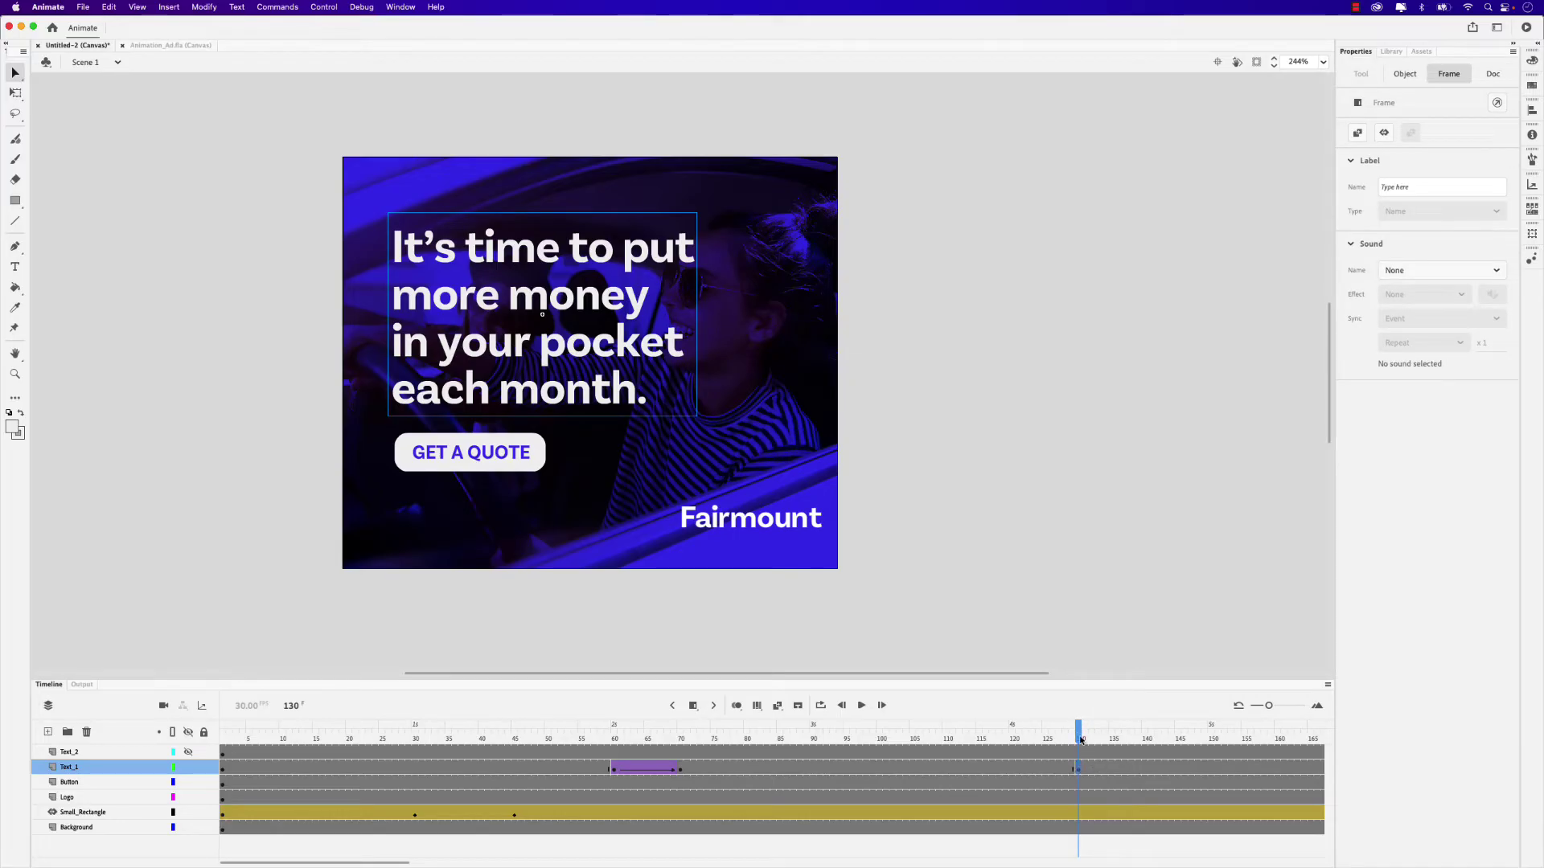
drag(1082, 737, 1147, 738)
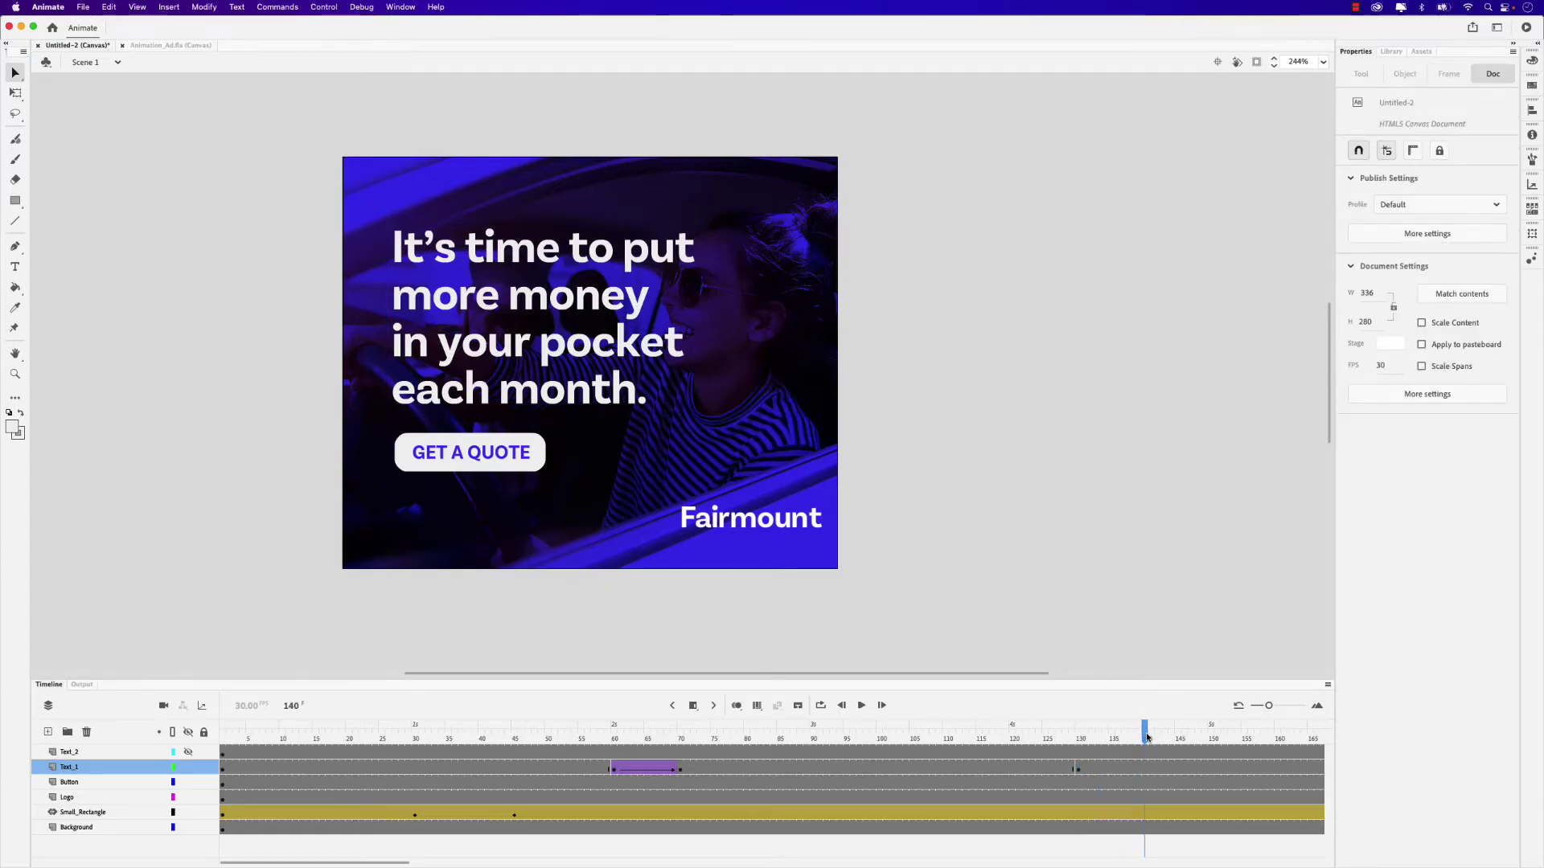
key(F6)
- Copy the transparent Text_1 keyframe at frame 60 and paste it onto frame 140
drag(1146, 738, 1081, 741)
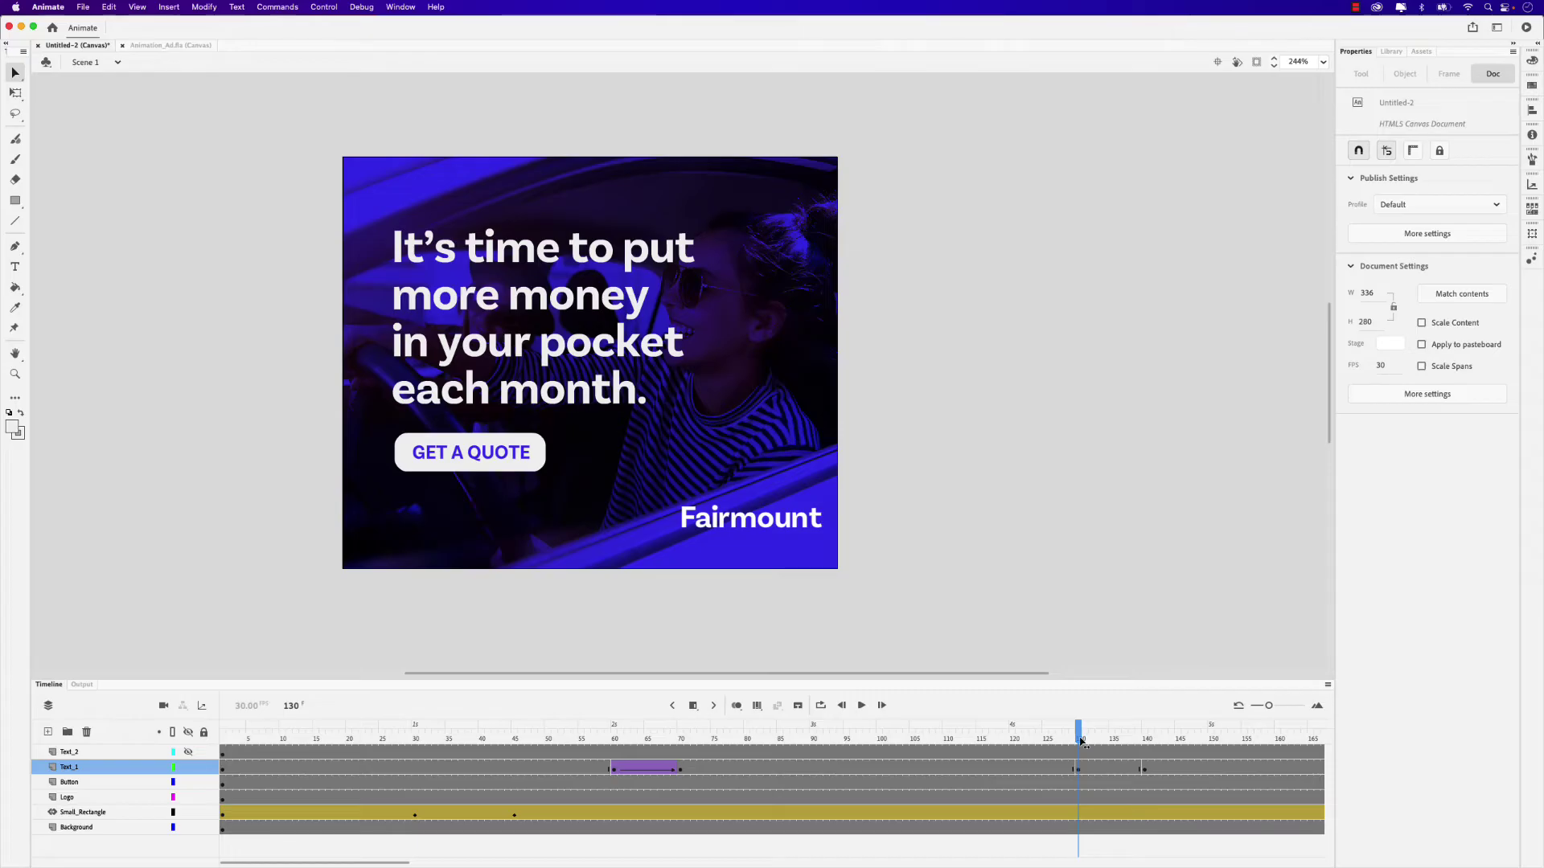
click(1144, 769)
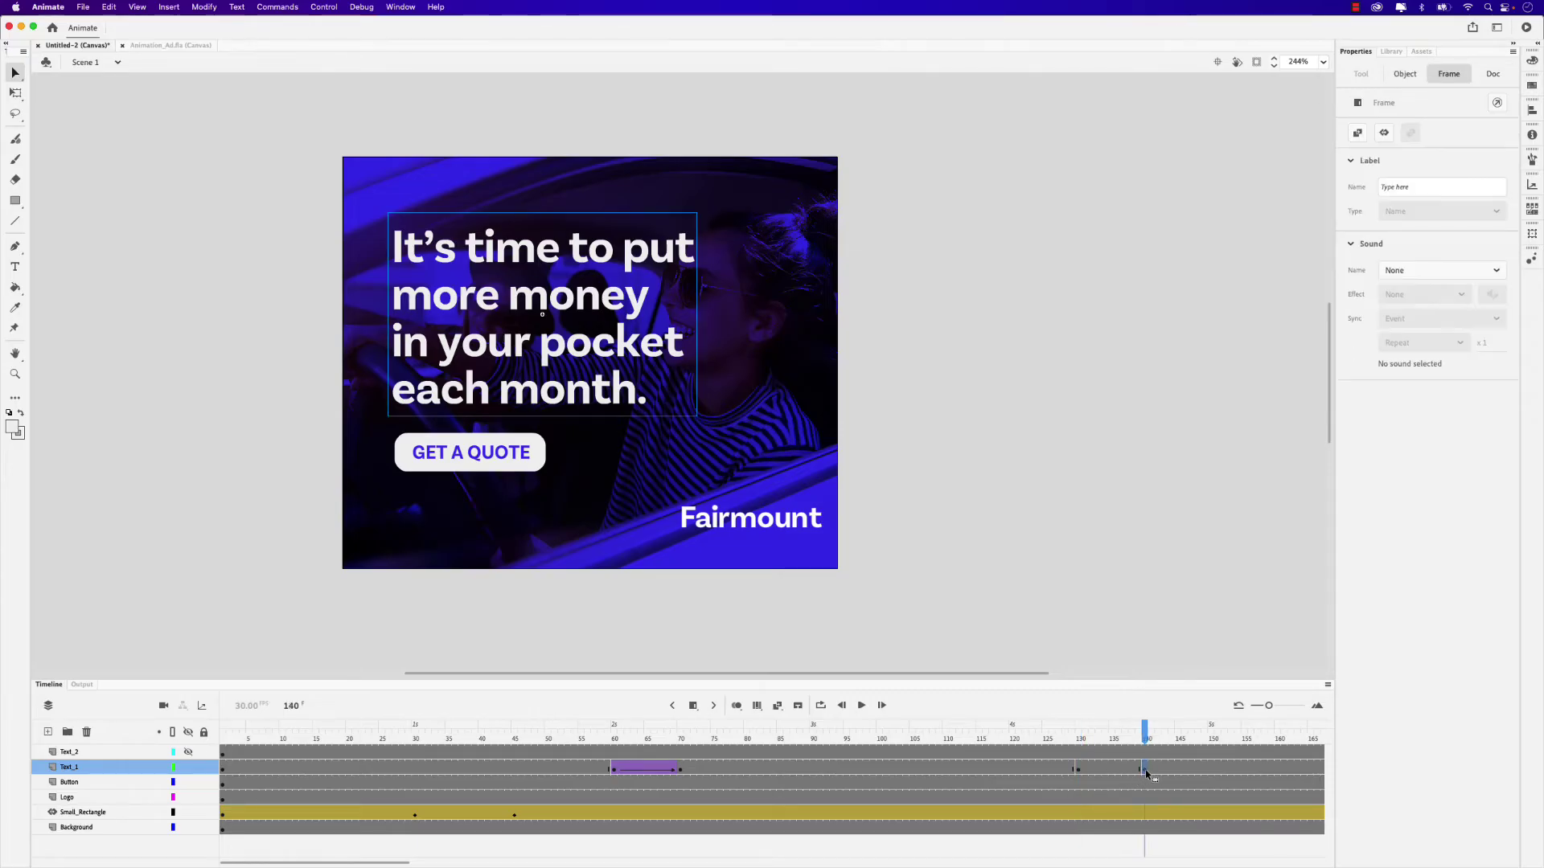
click(615, 773)
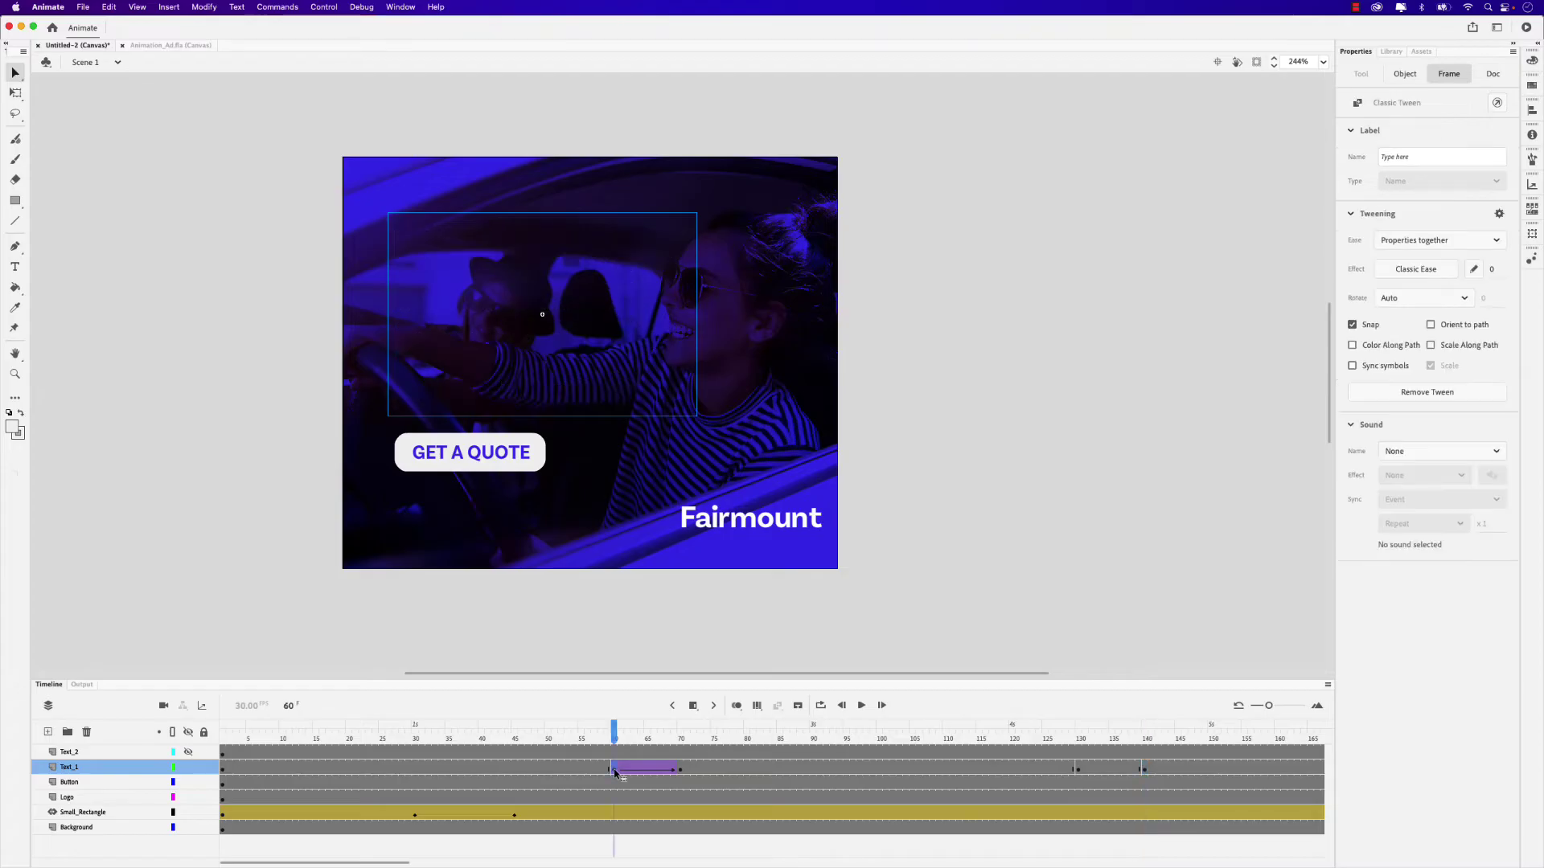
right_click(615, 773)
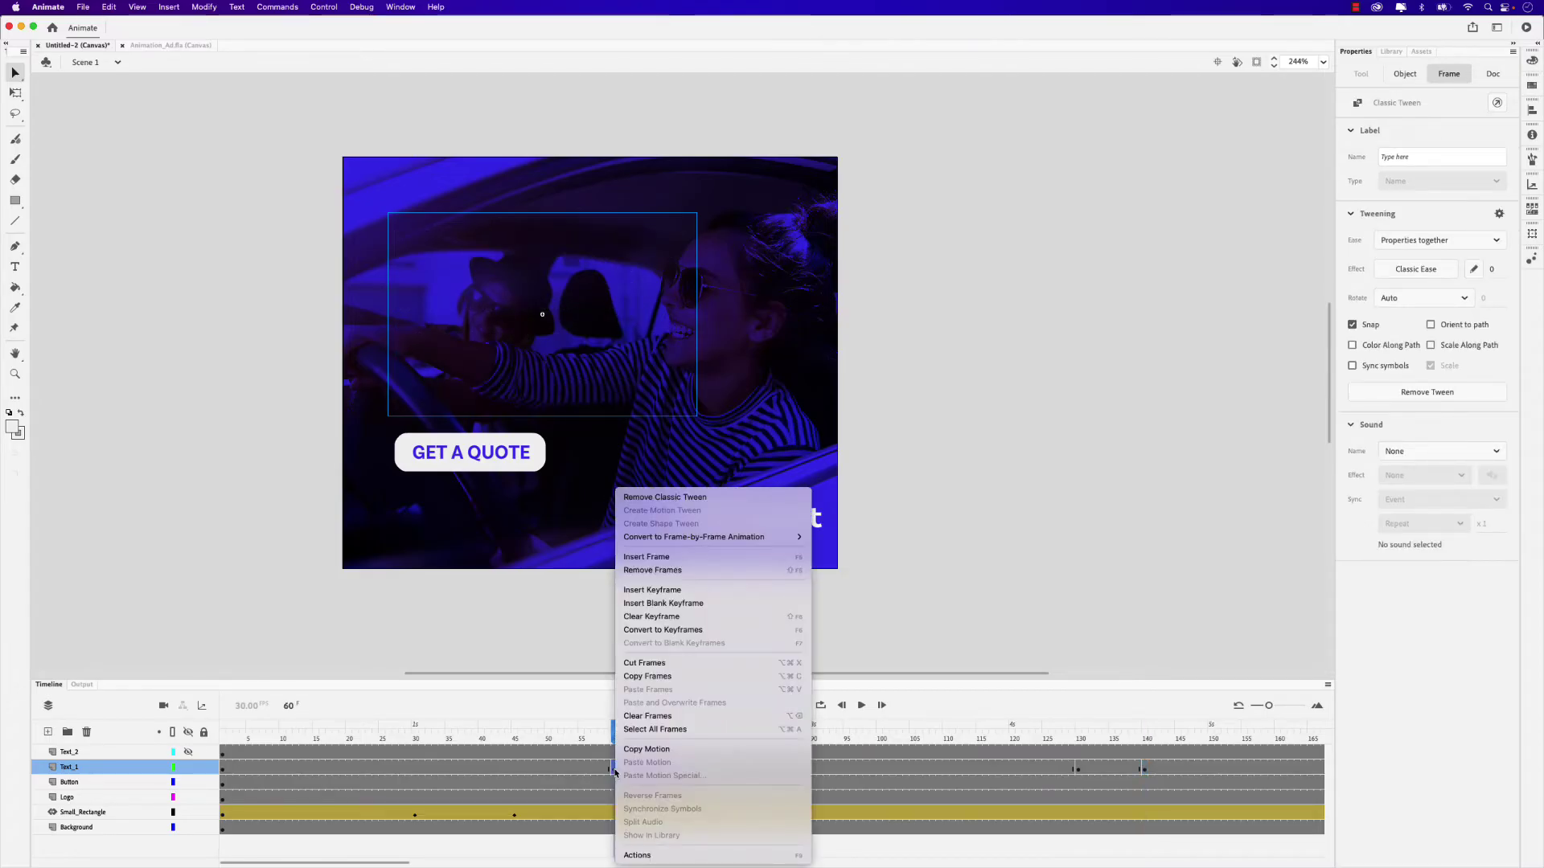
click(651, 678)
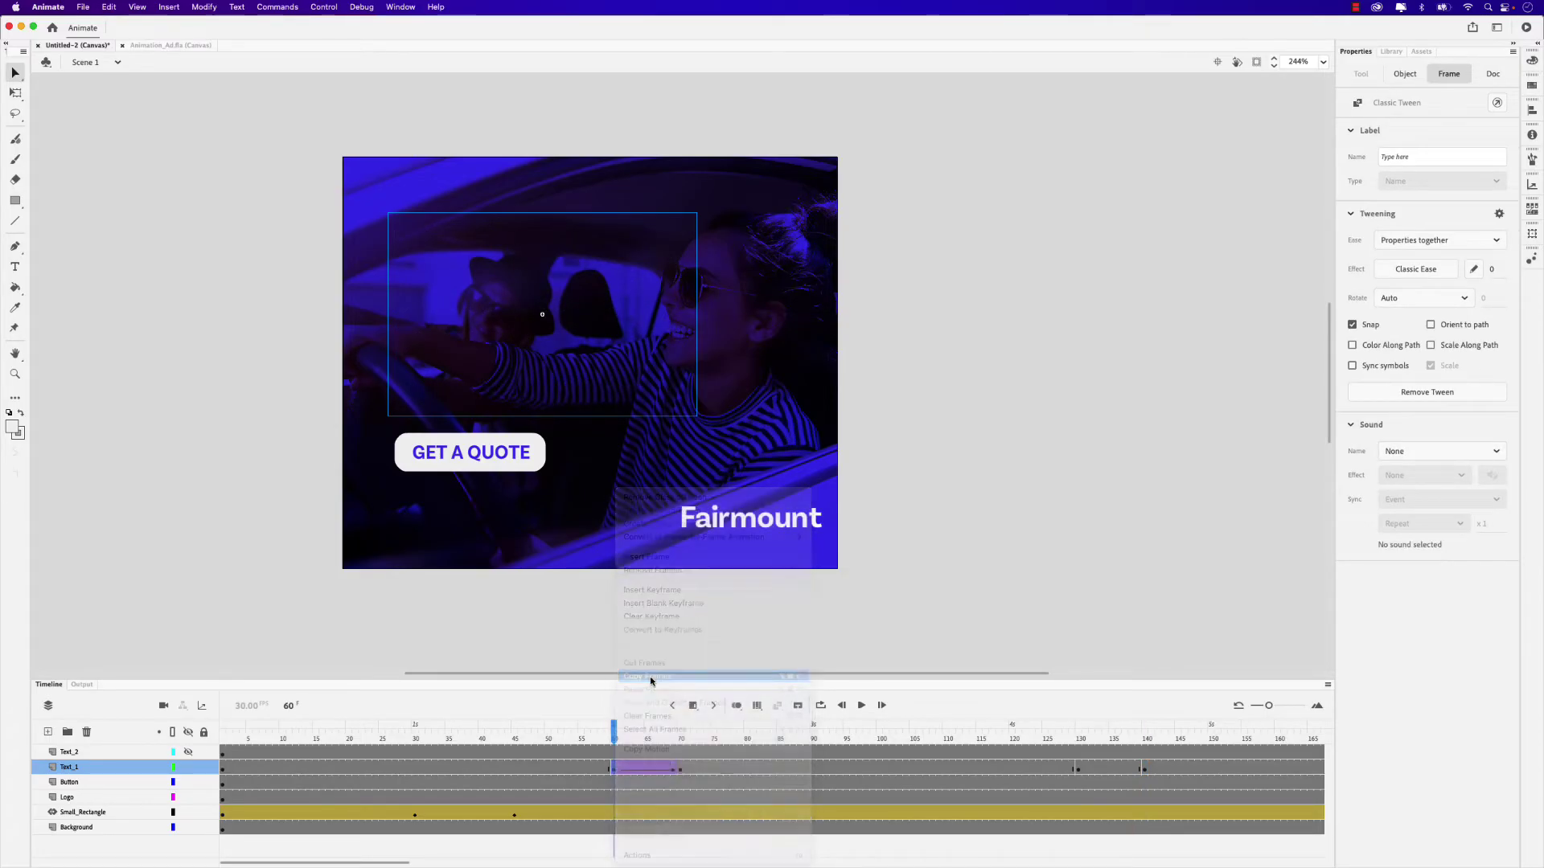
click(1144, 770)
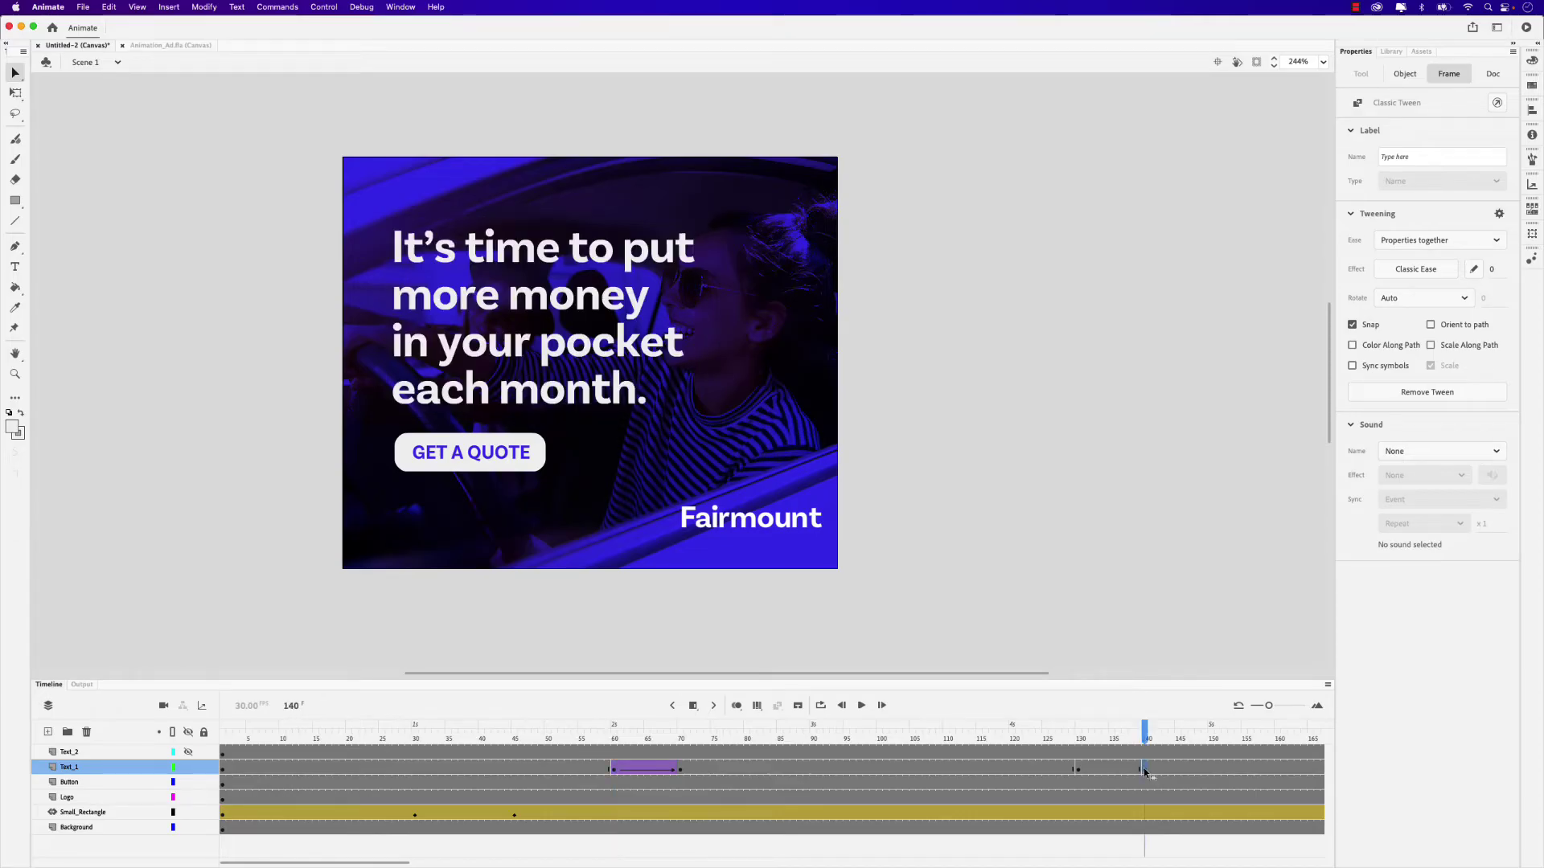
right_click(1143, 768)
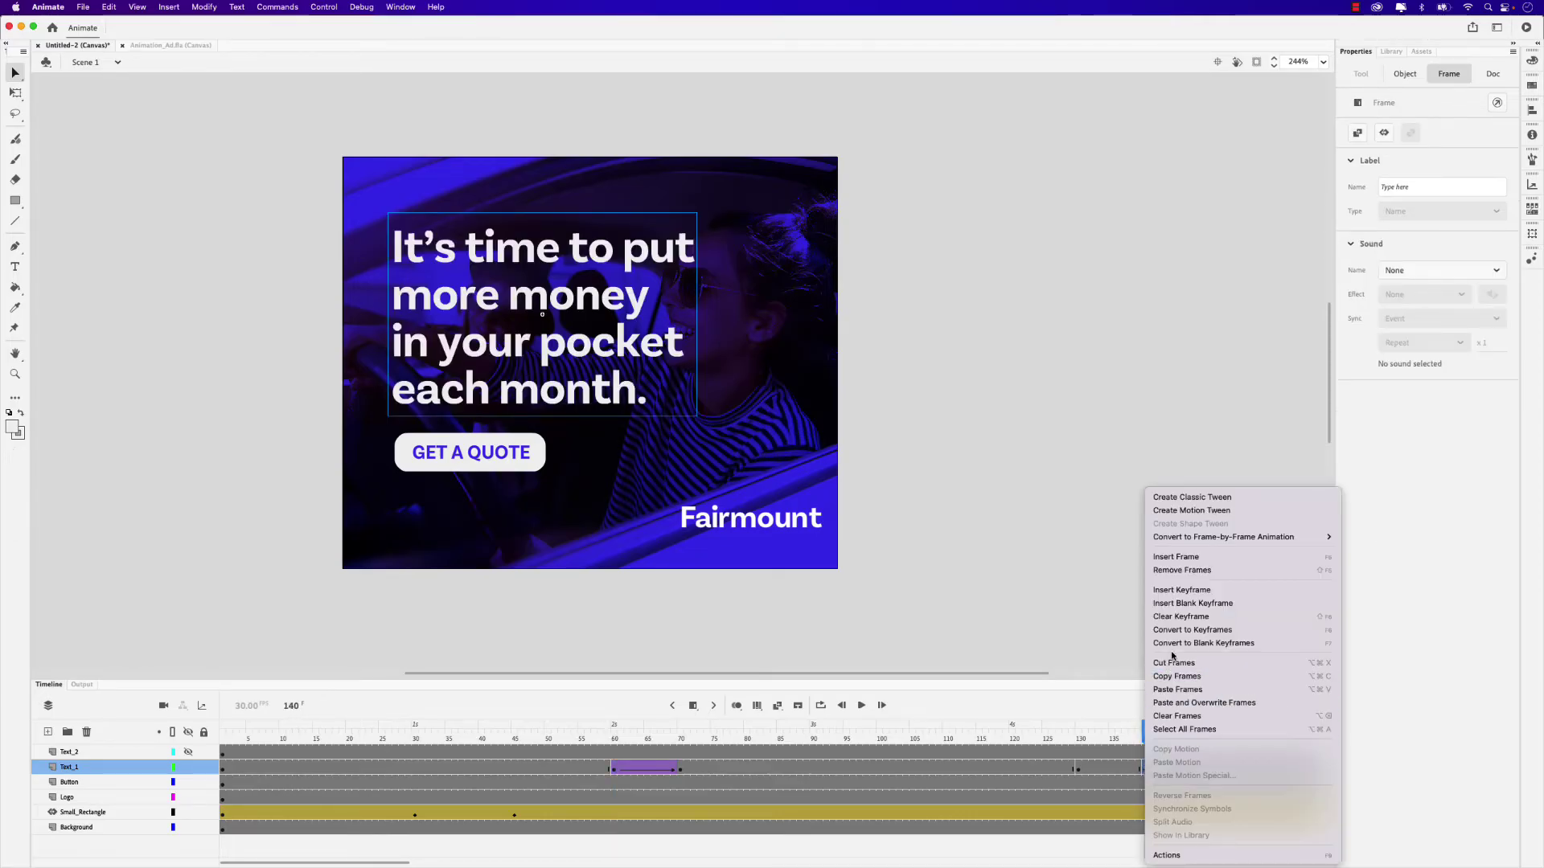
click(1176, 689)
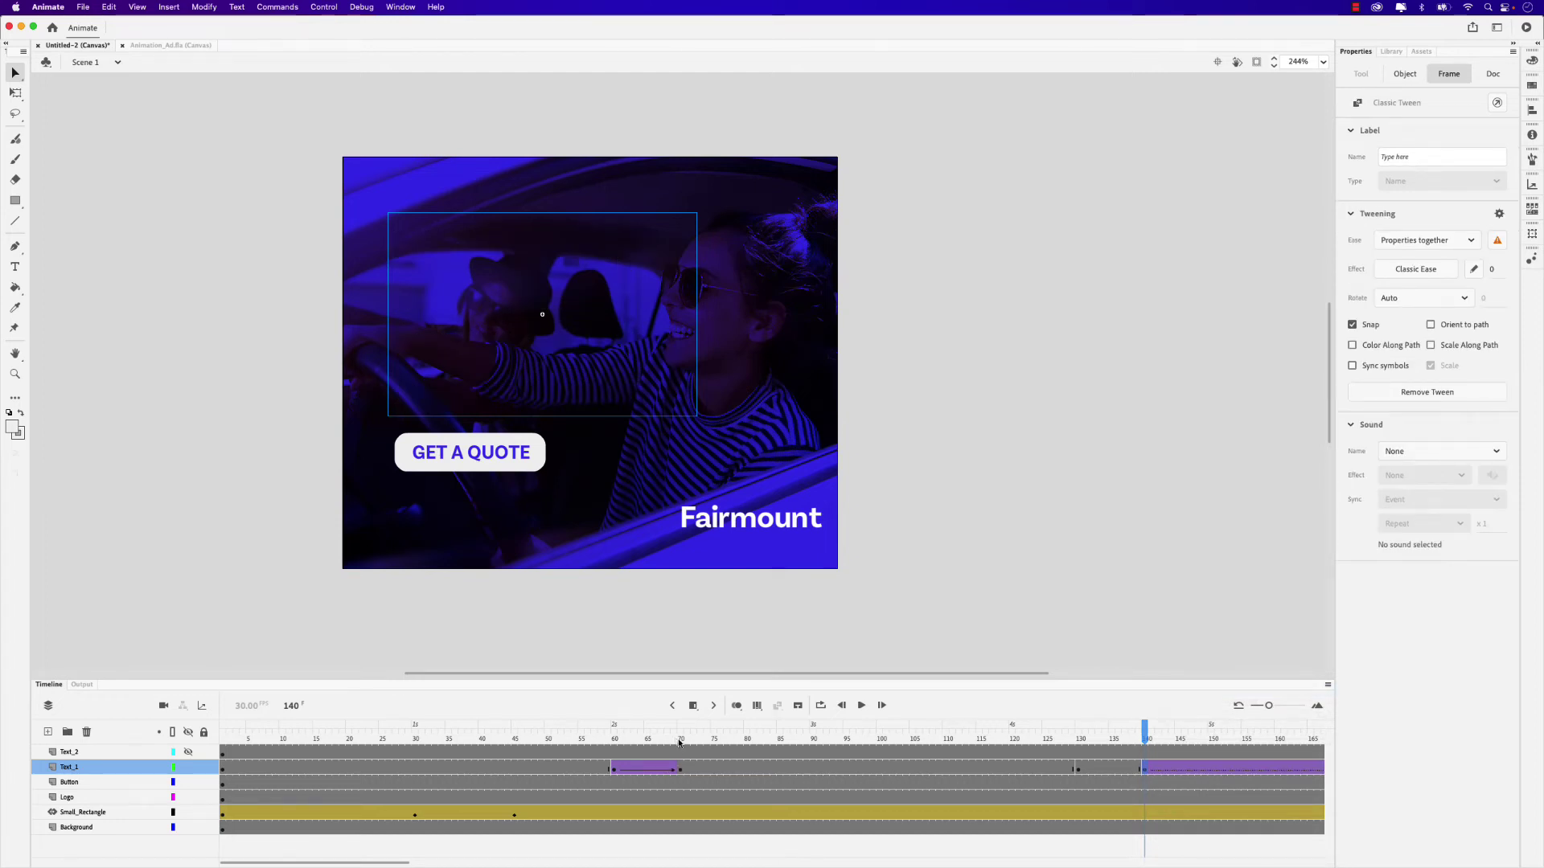
- Create classic tweens on the Text_1 layer between frames 70 and 130 and between frames 130 and 140
click(1027, 769)
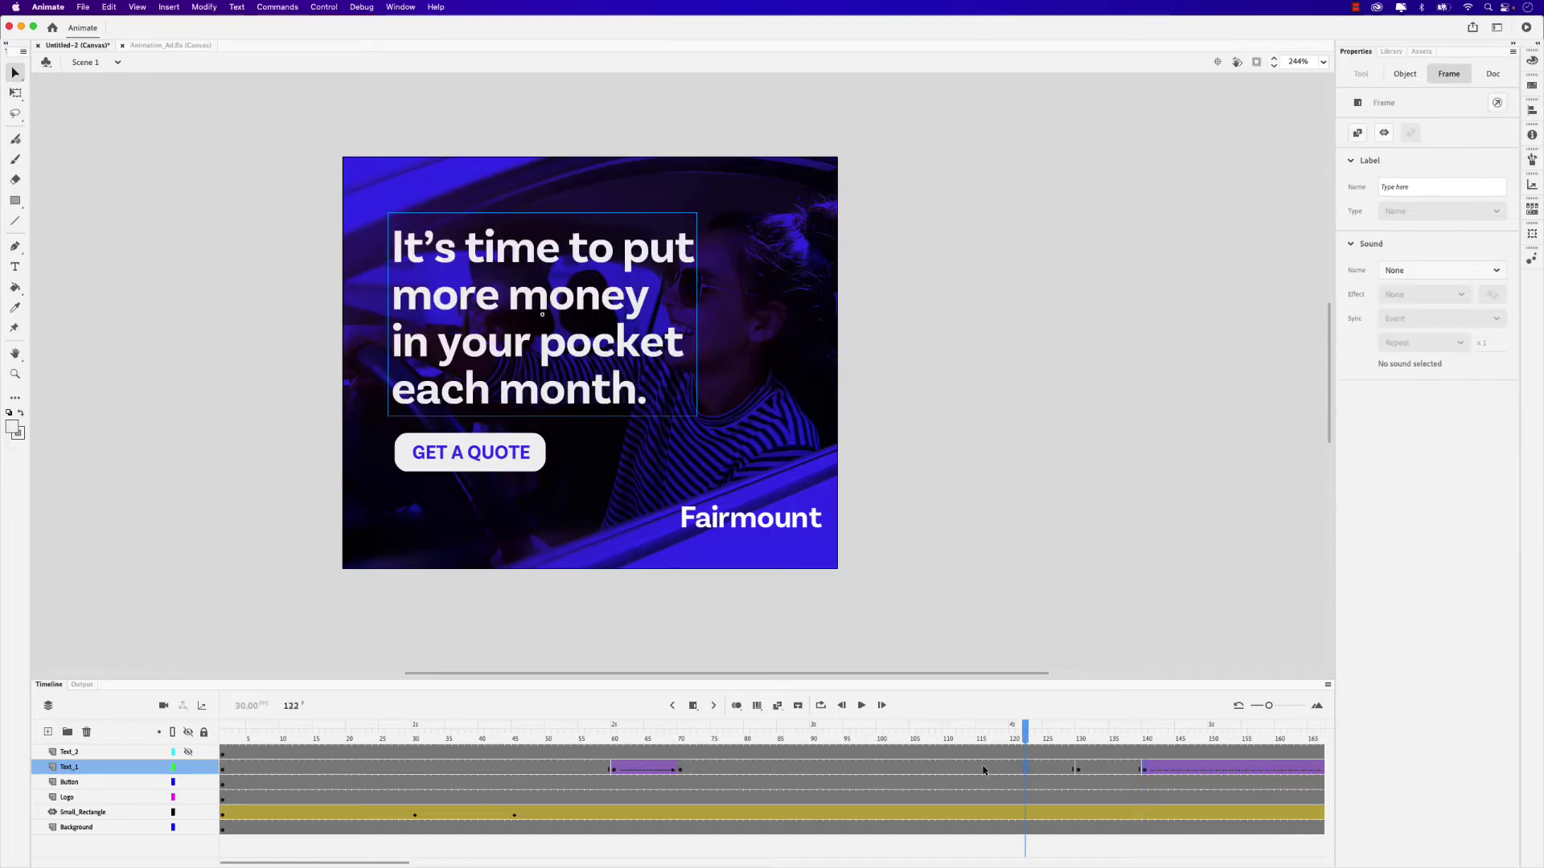
right_click(982, 771)
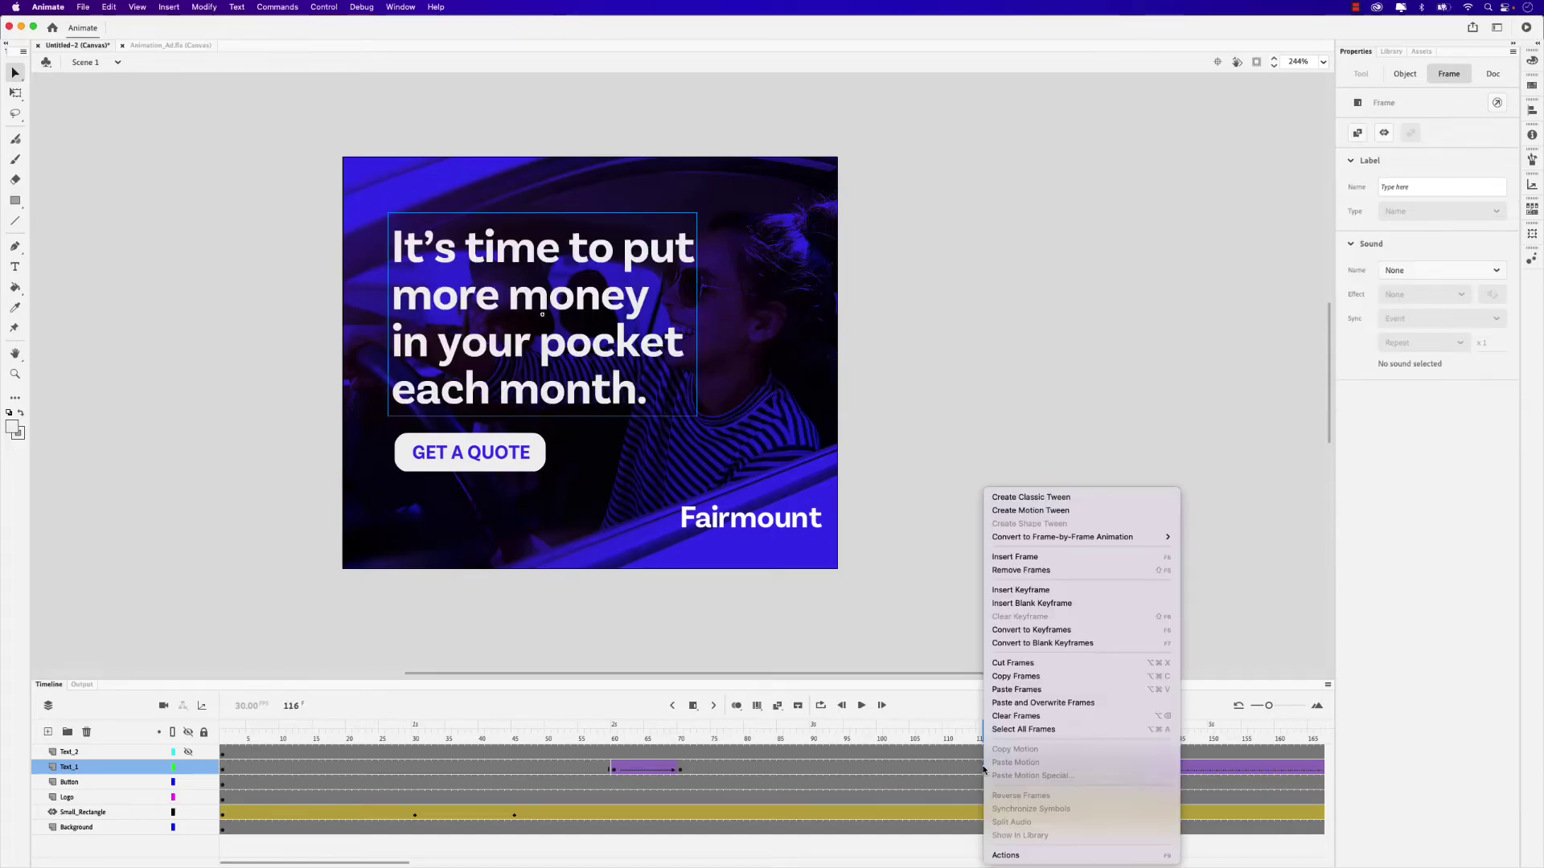
click(1035, 501)
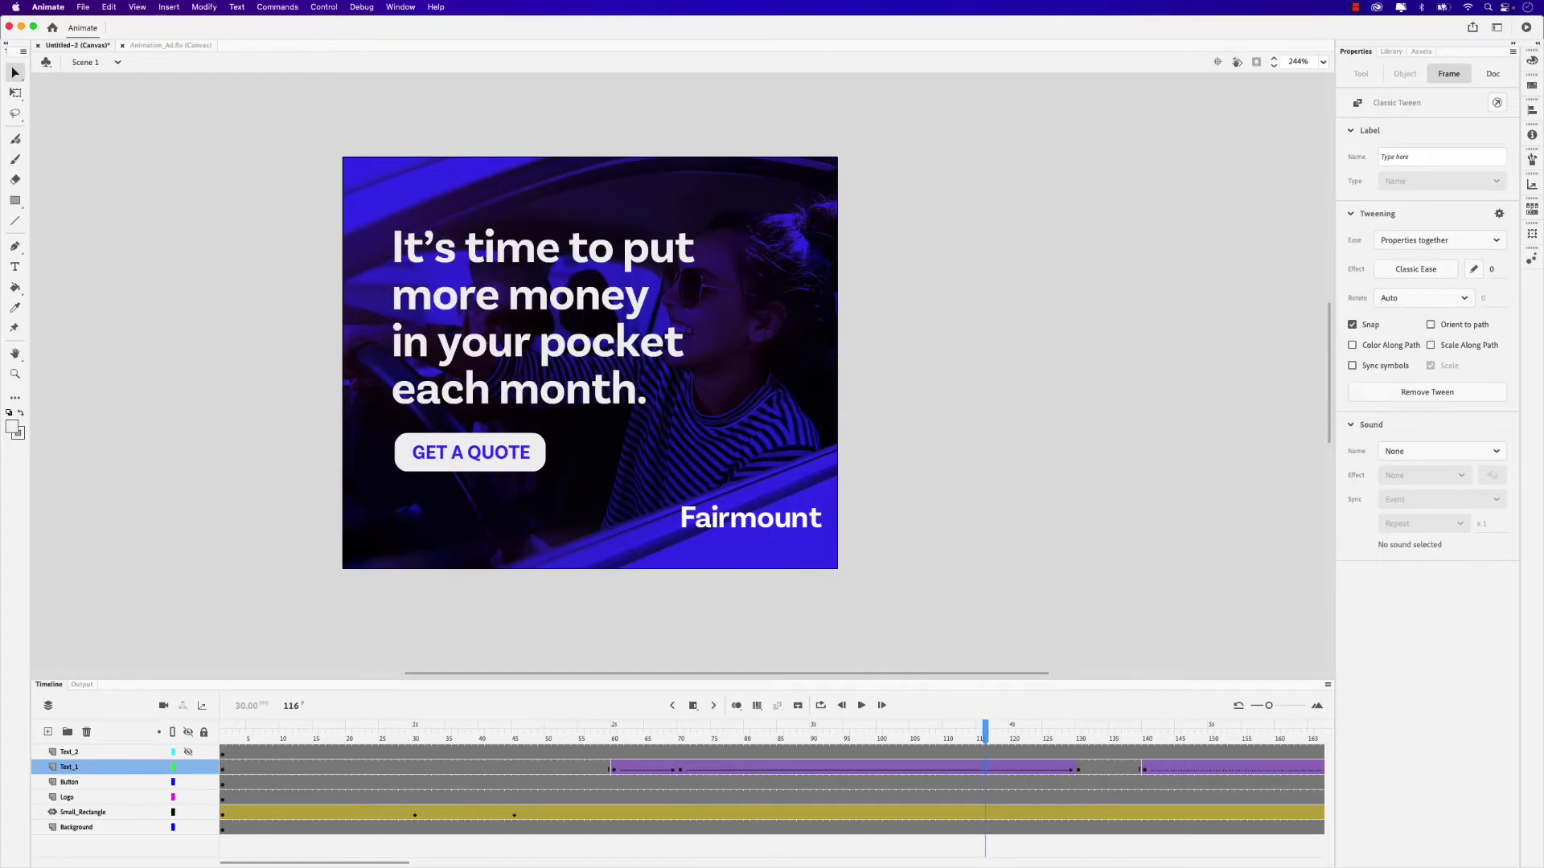
click(1107, 770)
right_click(1106, 772)
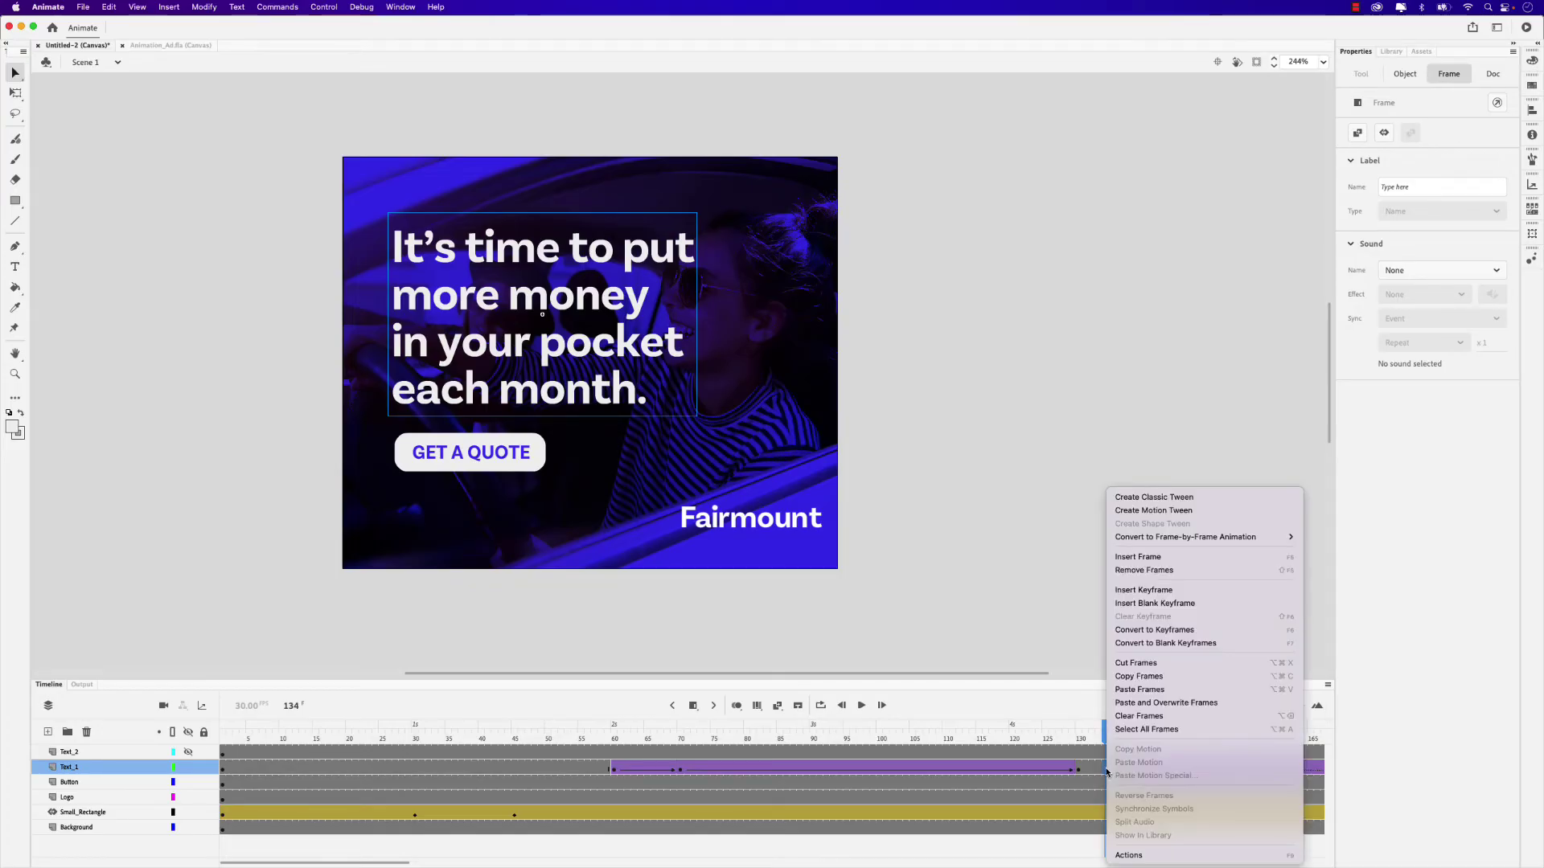
click(1142, 498)
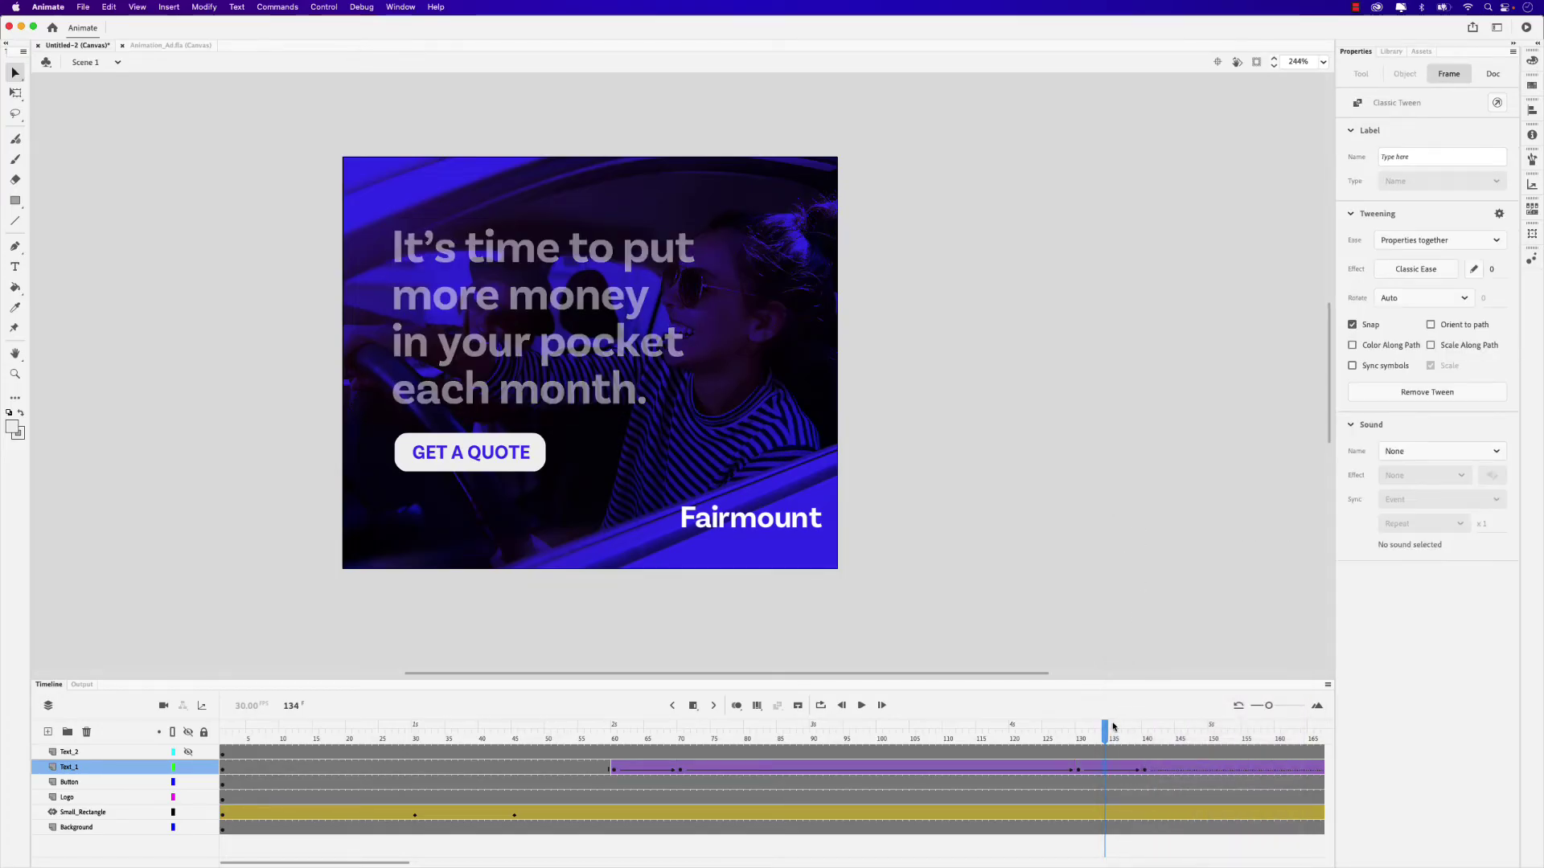
- Play the animation from frame 60 to preview the Text_1 fades
drag(1114, 727, 613, 724)
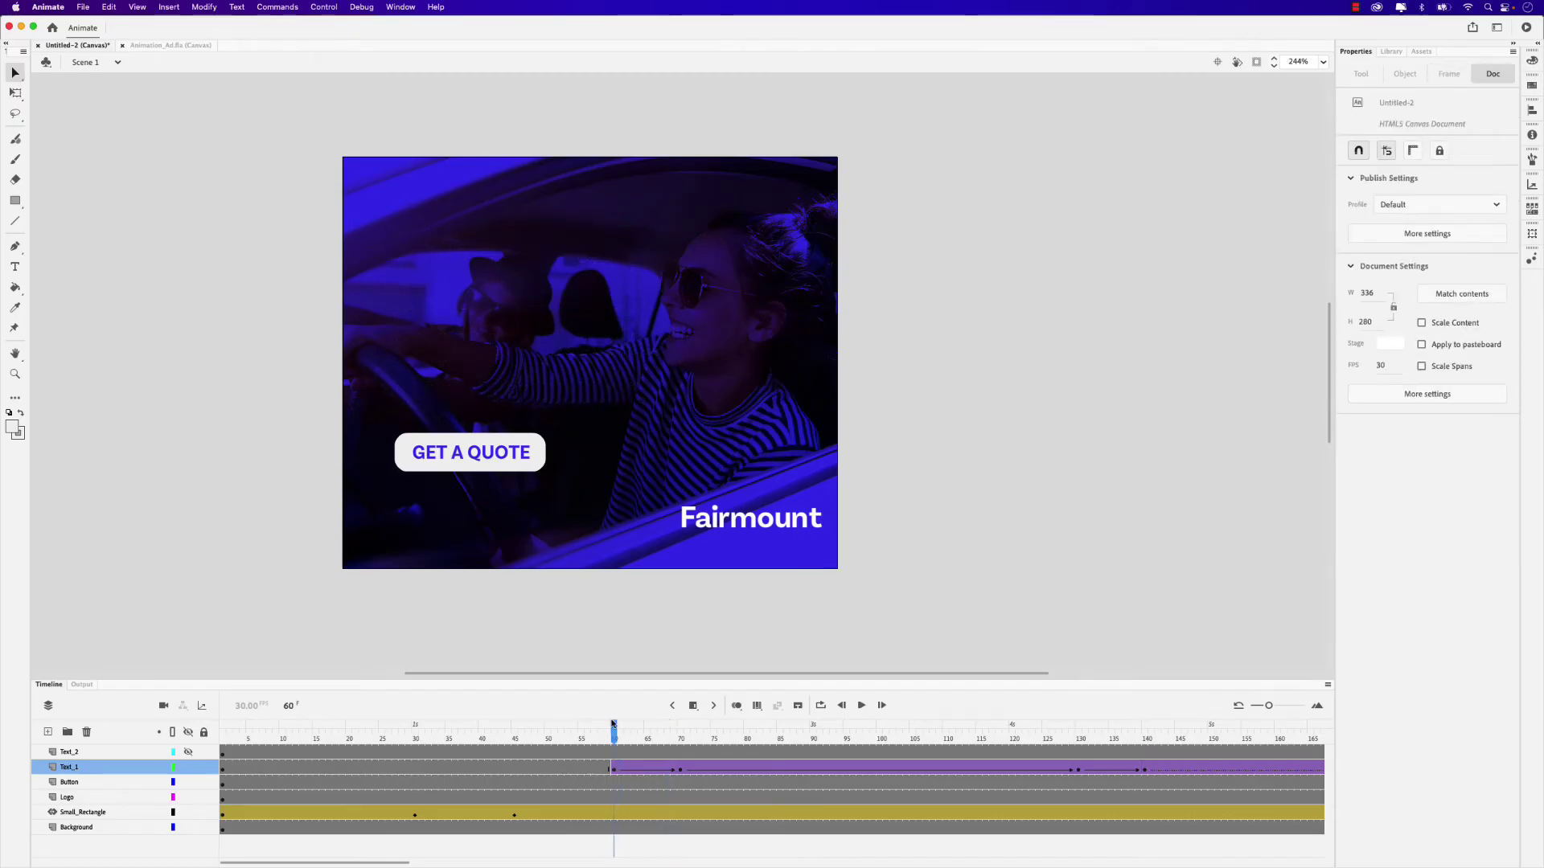
key(Return)
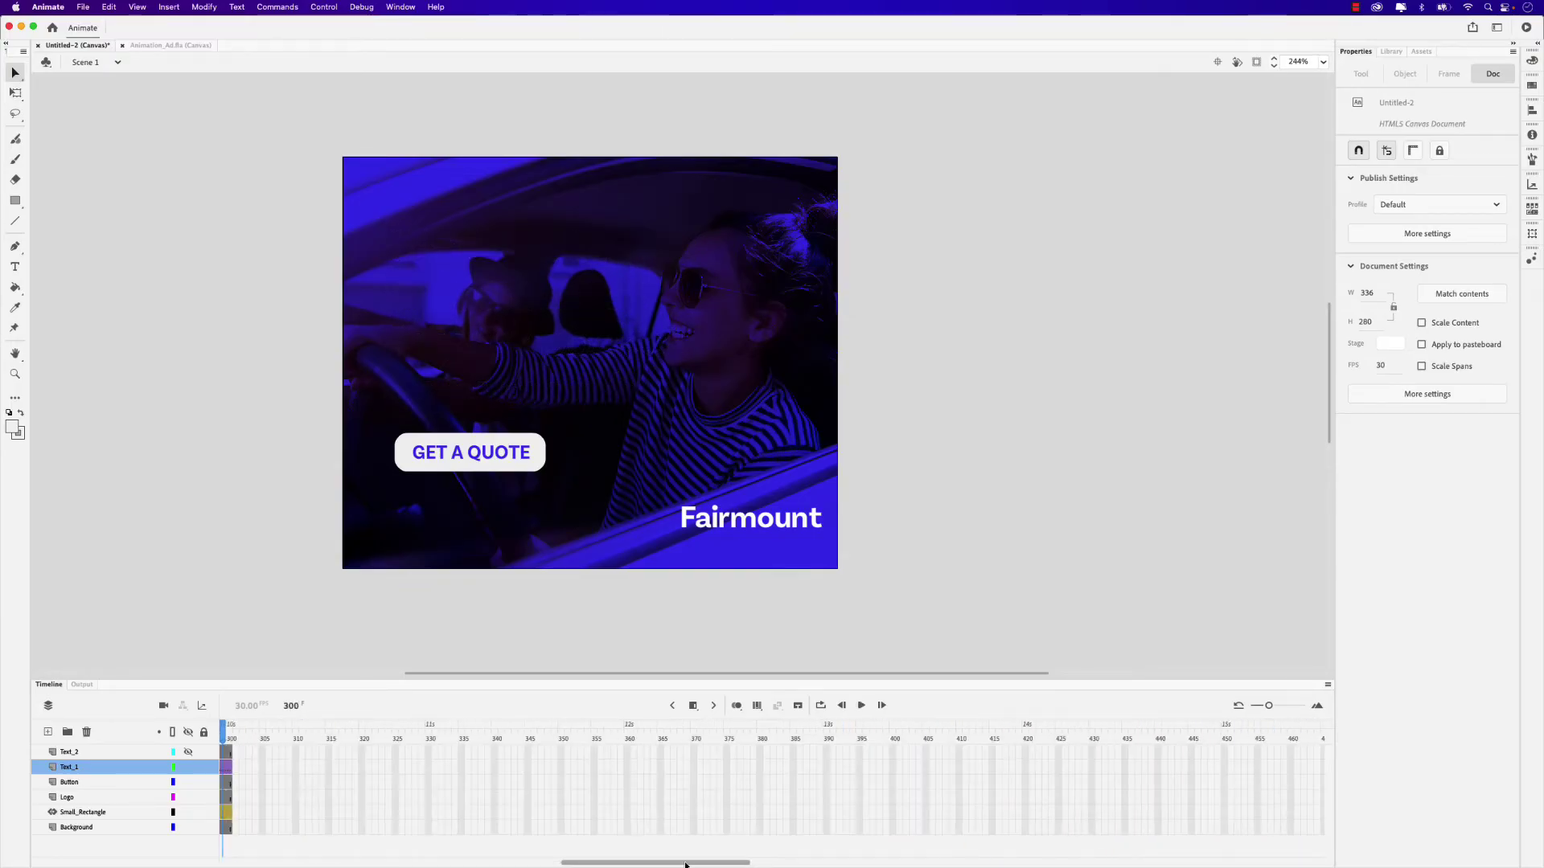
drag(685, 864, 394, 865)
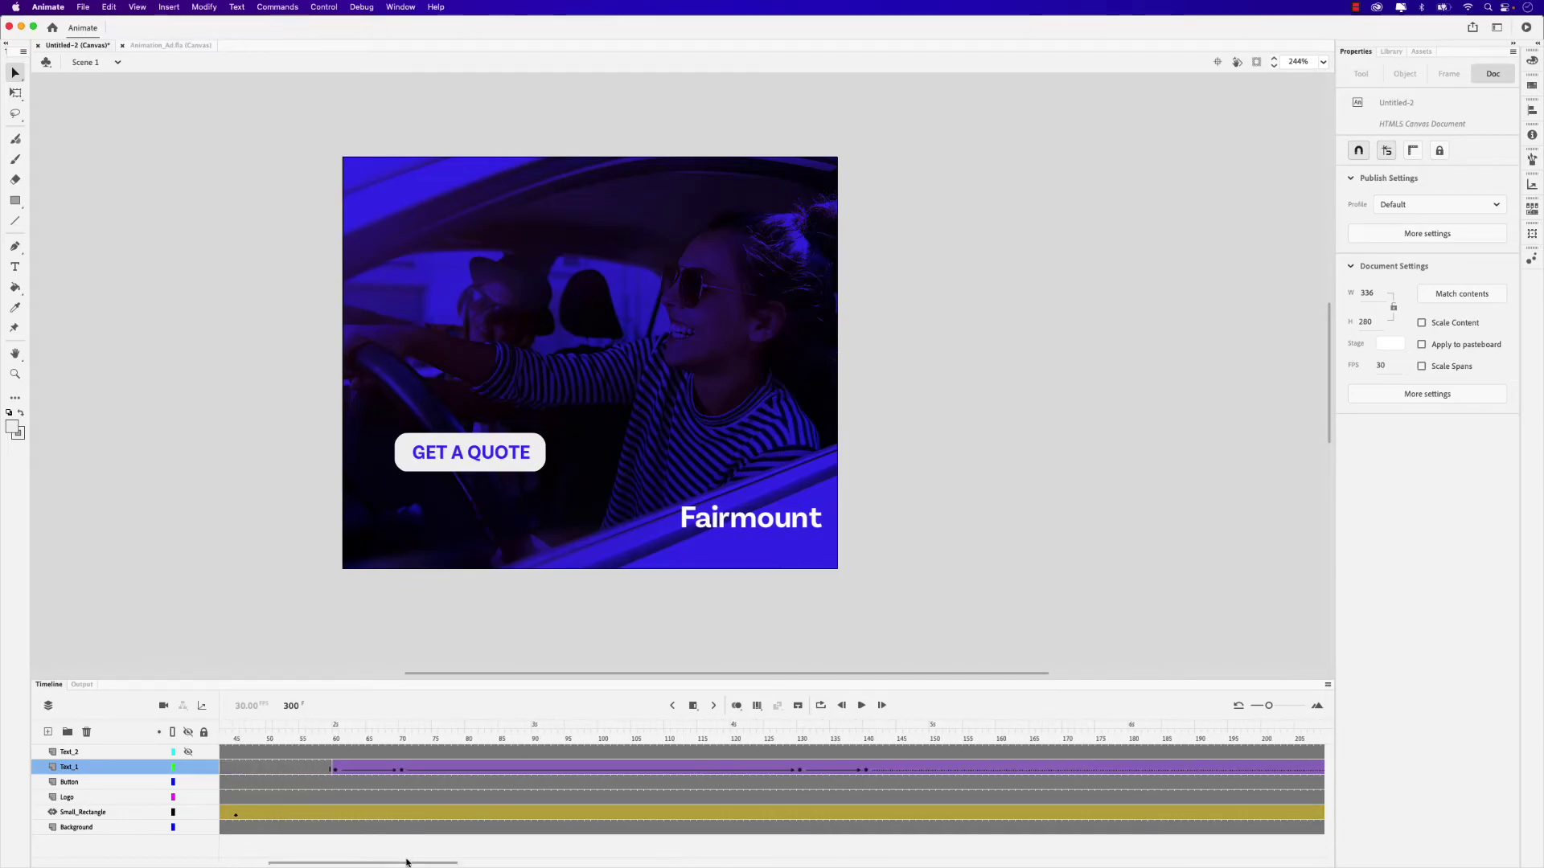
- Hide the Text_1 layer and show the Text_2 layer
click(188, 768)
click(189, 752)
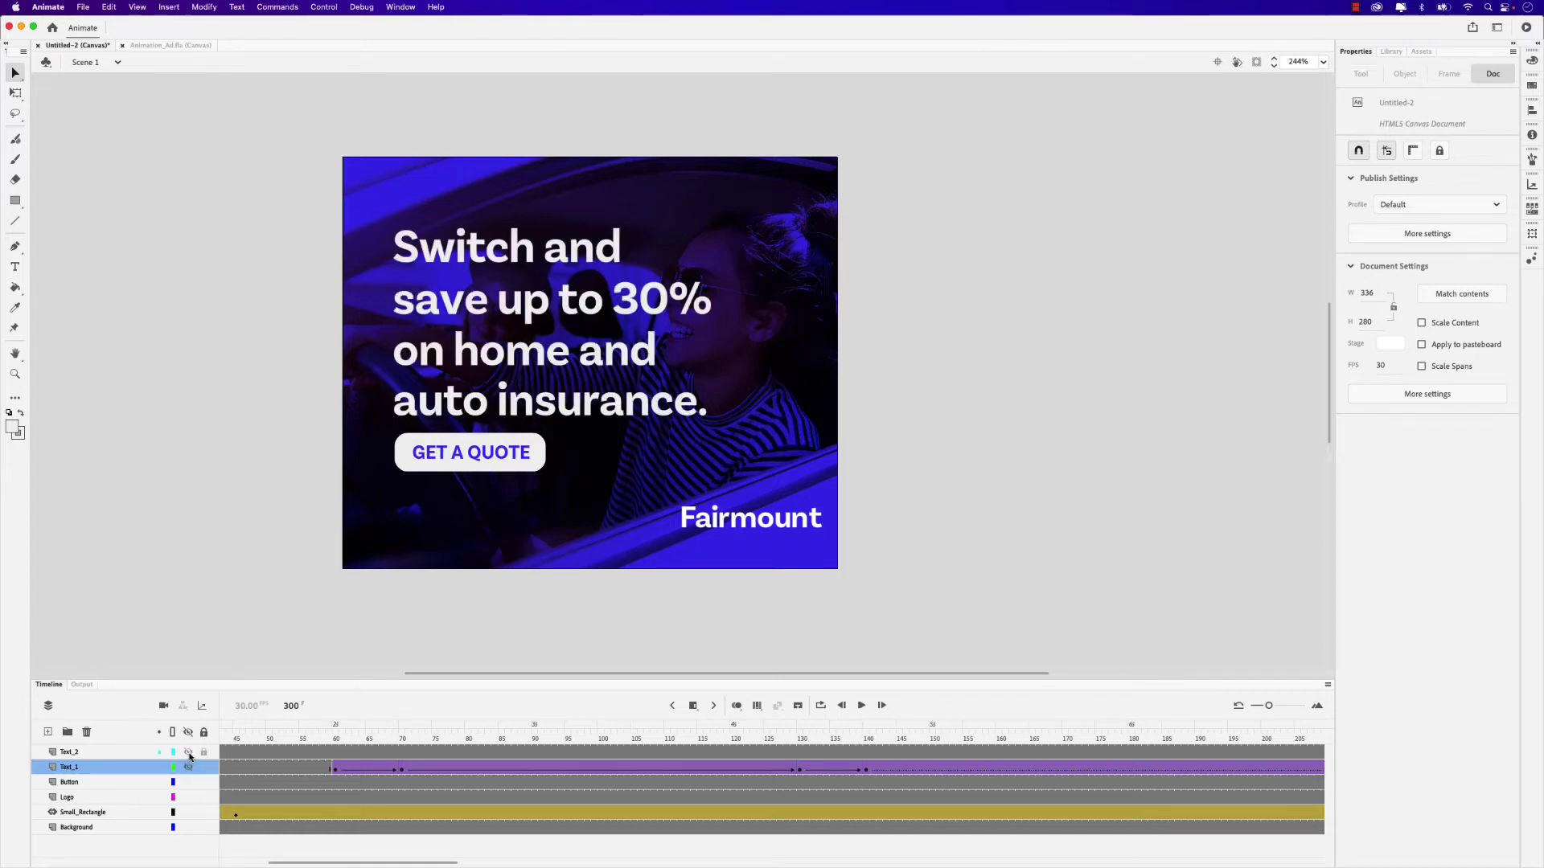
key(super+minus)
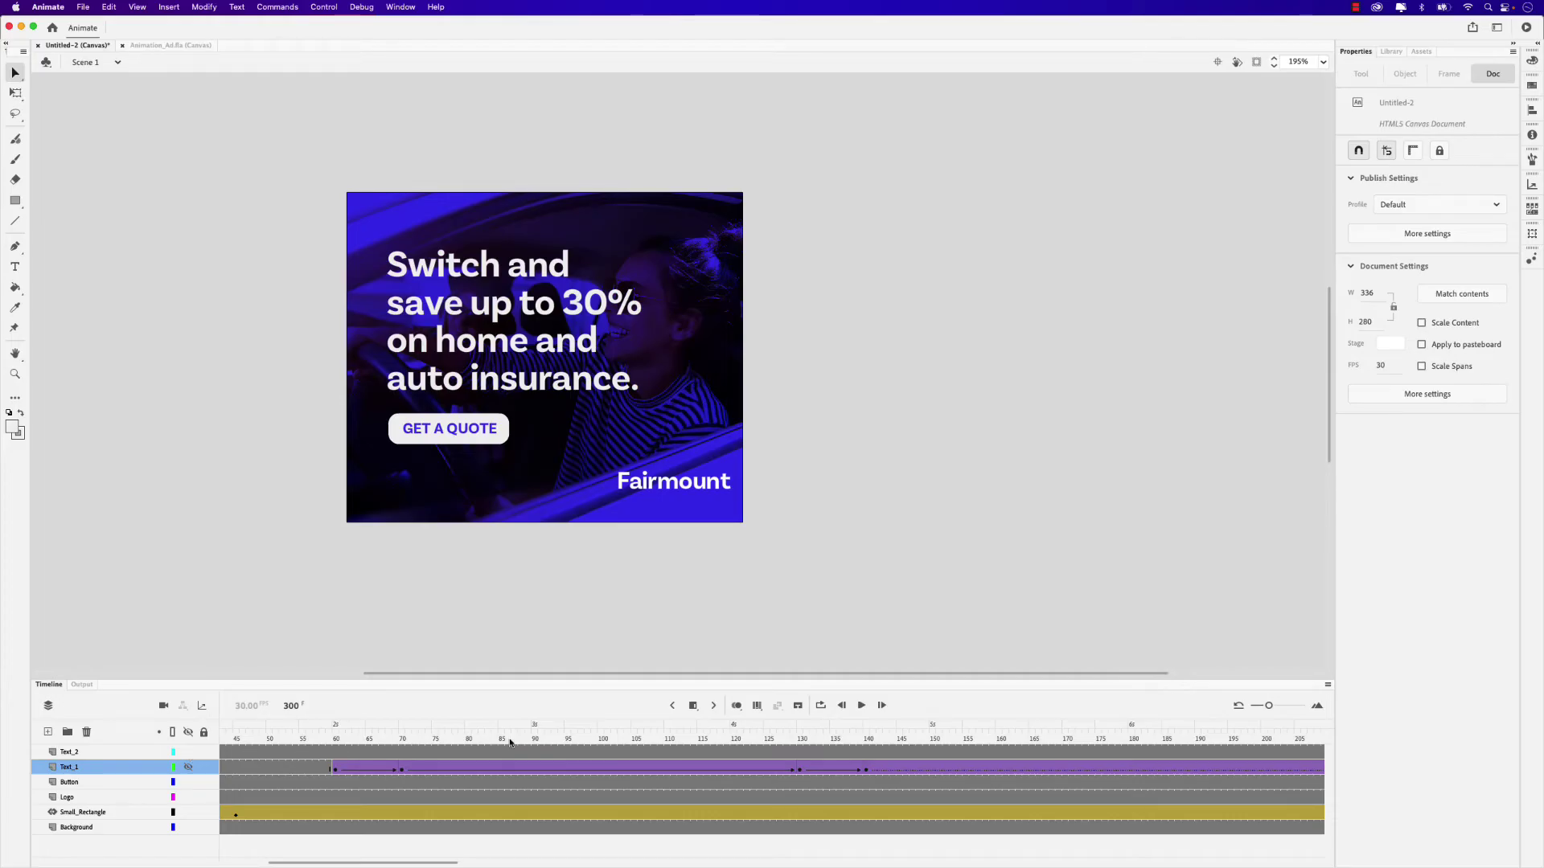
- Convert the Text_2 headline at frame 145 to a movie clip symbol named Text 2
click(899, 728)
click(900, 752)
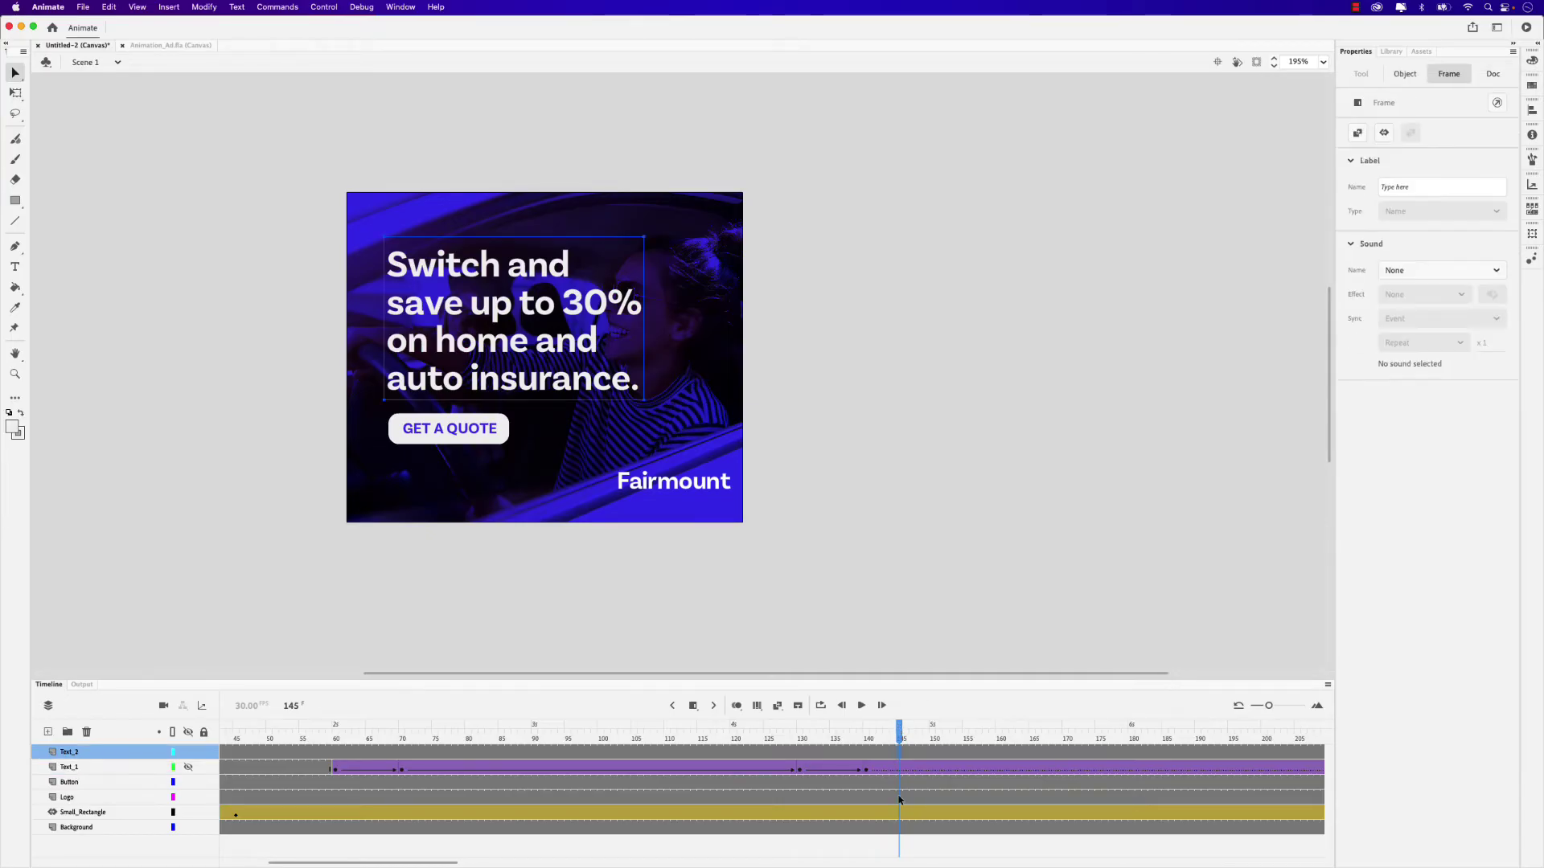
right_click(515, 344)
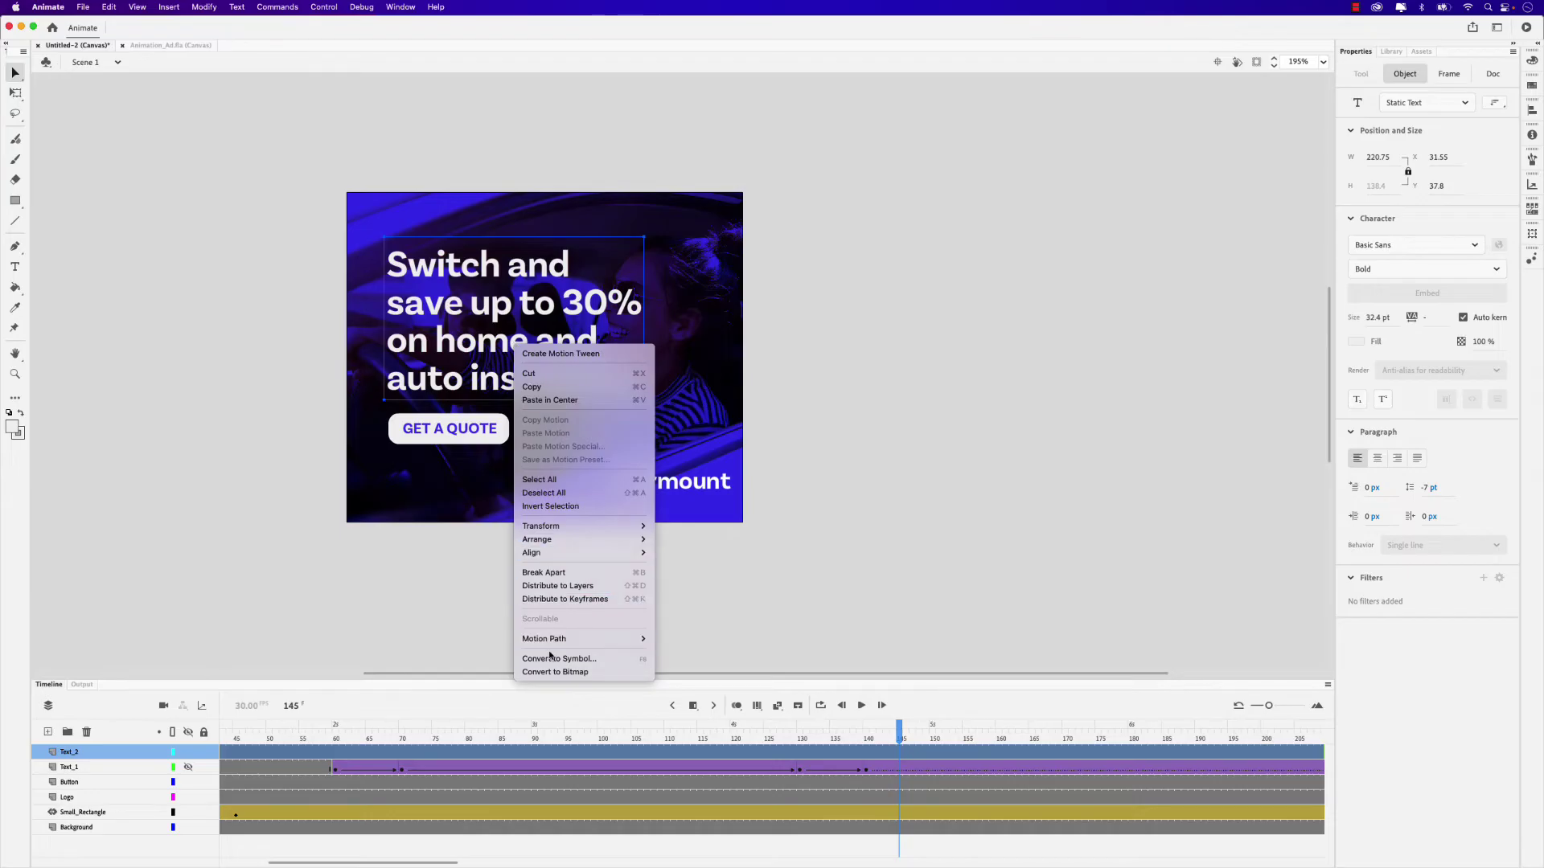
click(576, 662)
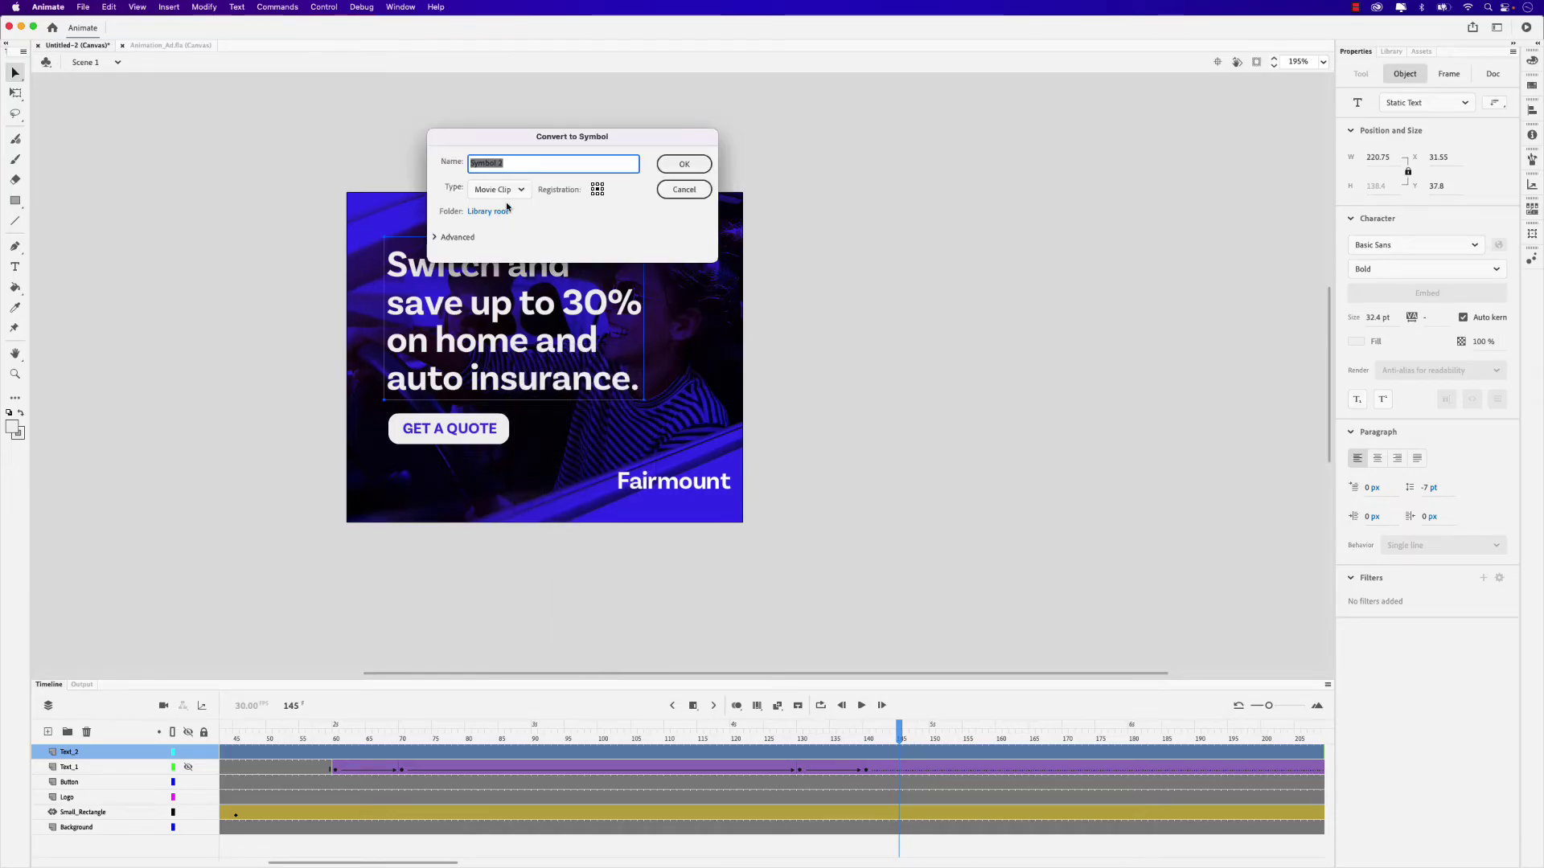
text(Text)
click(683, 164)
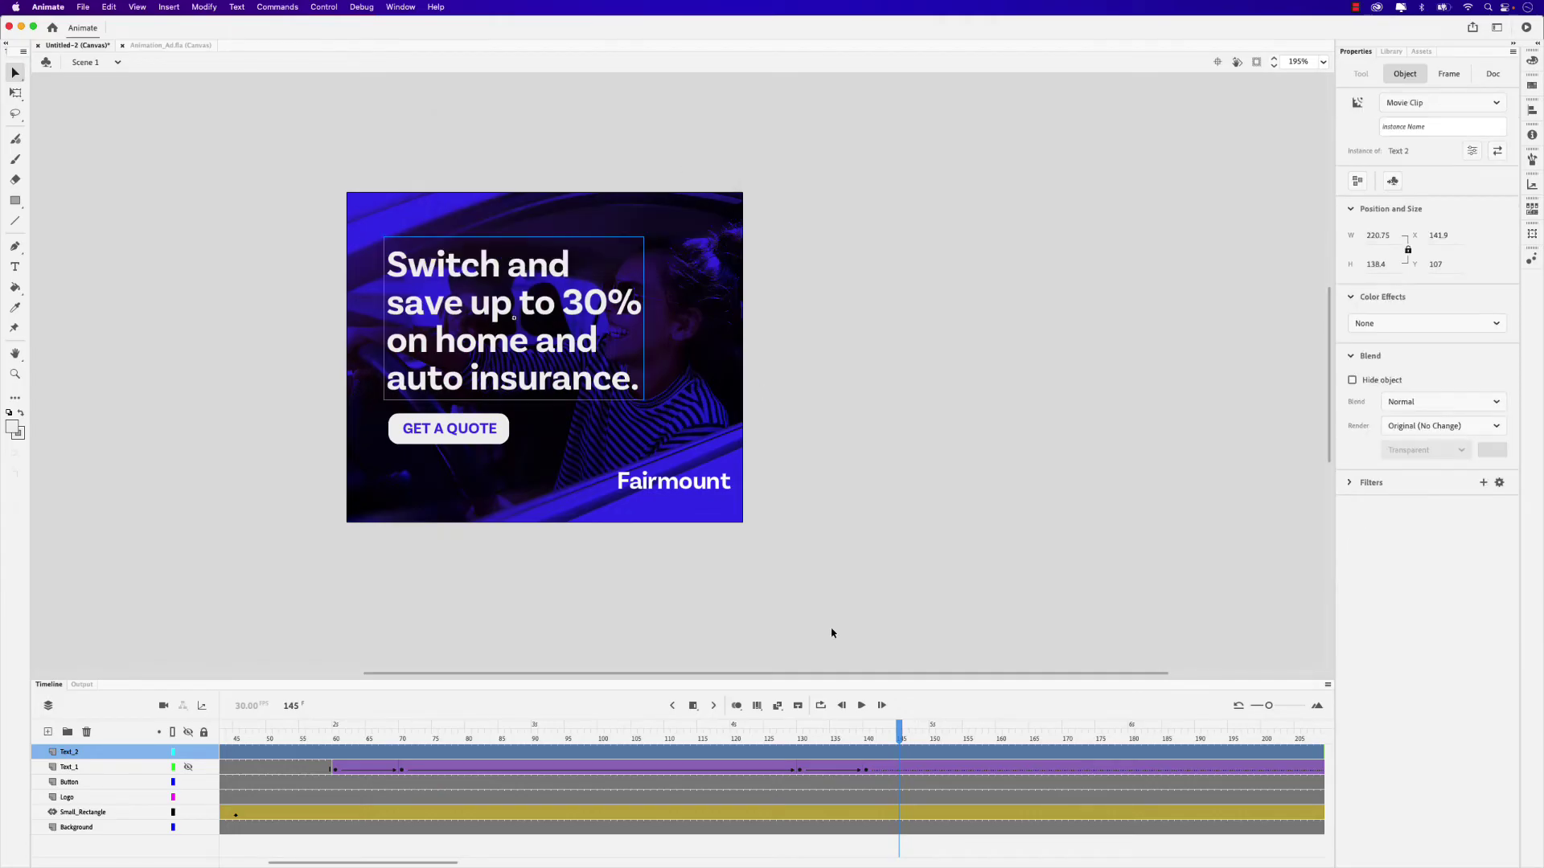
- Insert keyframes on the Text_2 layer at frames 145 and 155
click(893, 750)
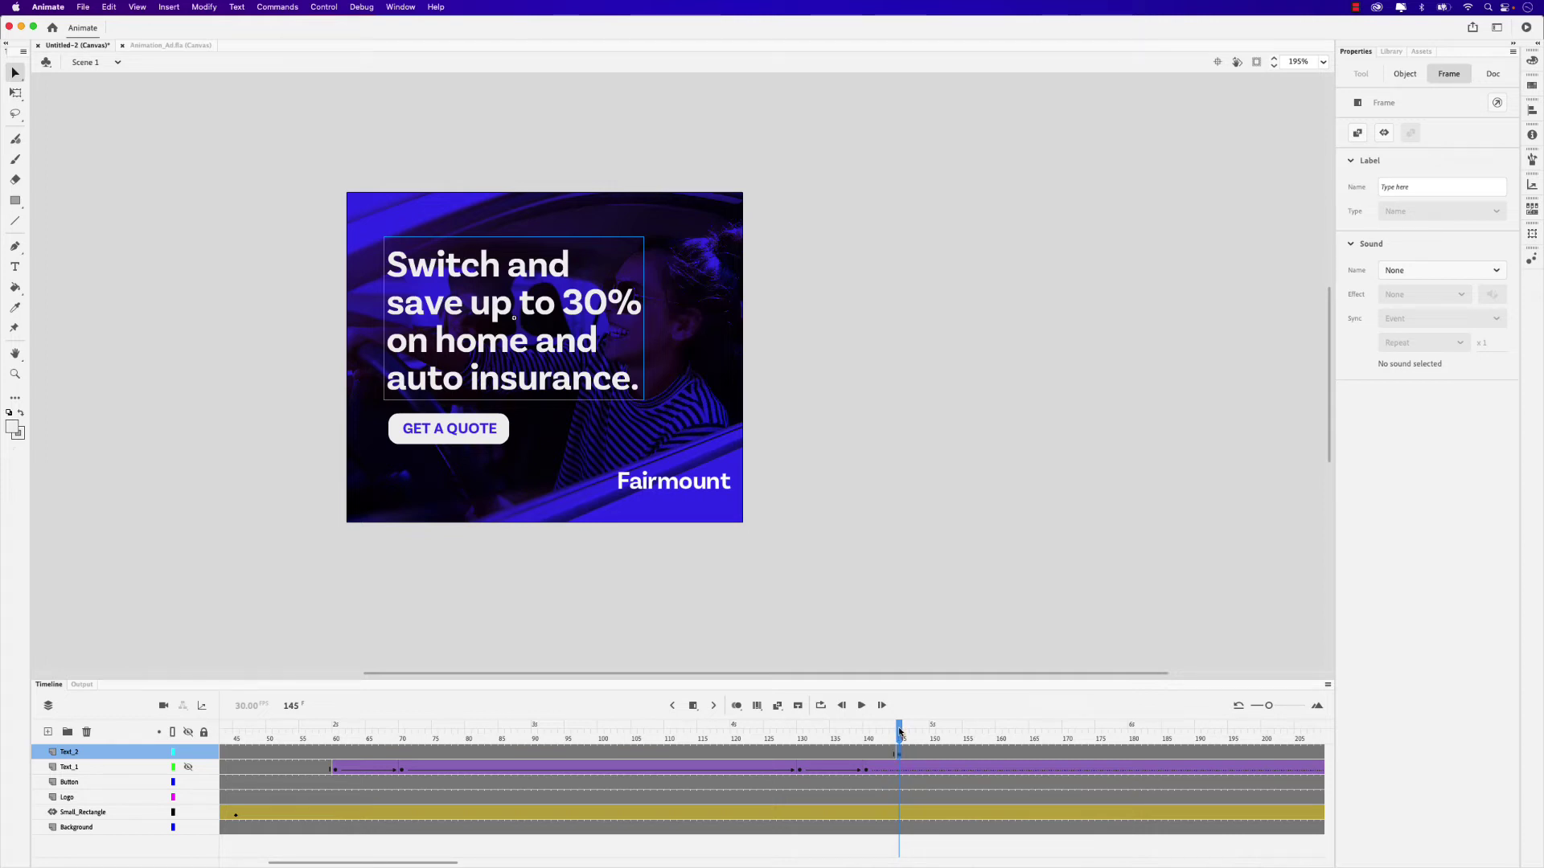
drag(899, 732, 967, 737)
click(967, 754)
- Apply an Alpha color effect of 0% to the Text 2 symbol at frame 145
drag(966, 741, 900, 746)
click(899, 754)
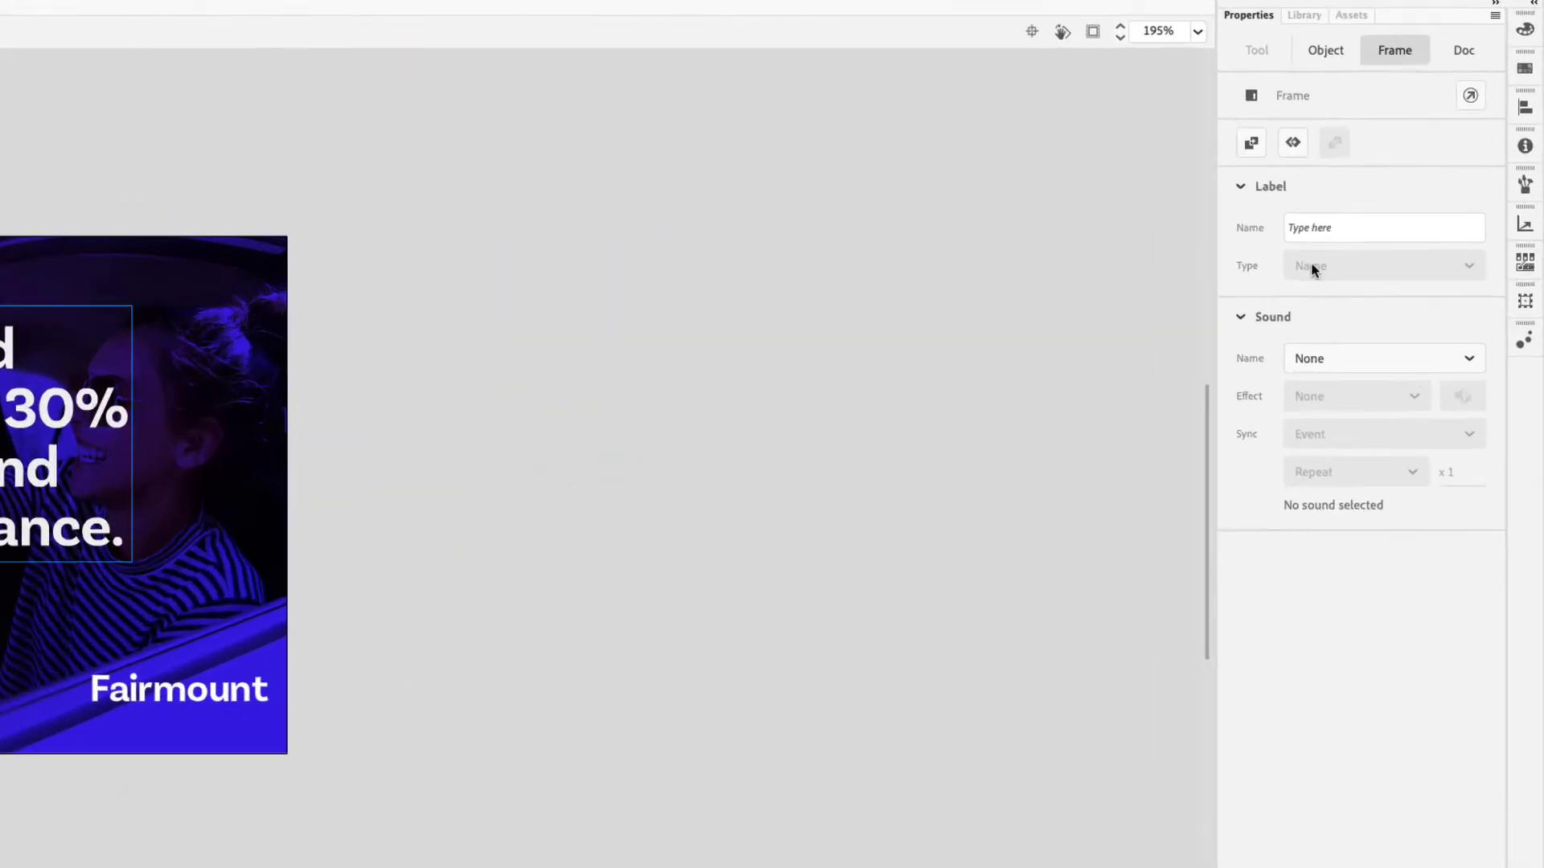
click(1406, 74)
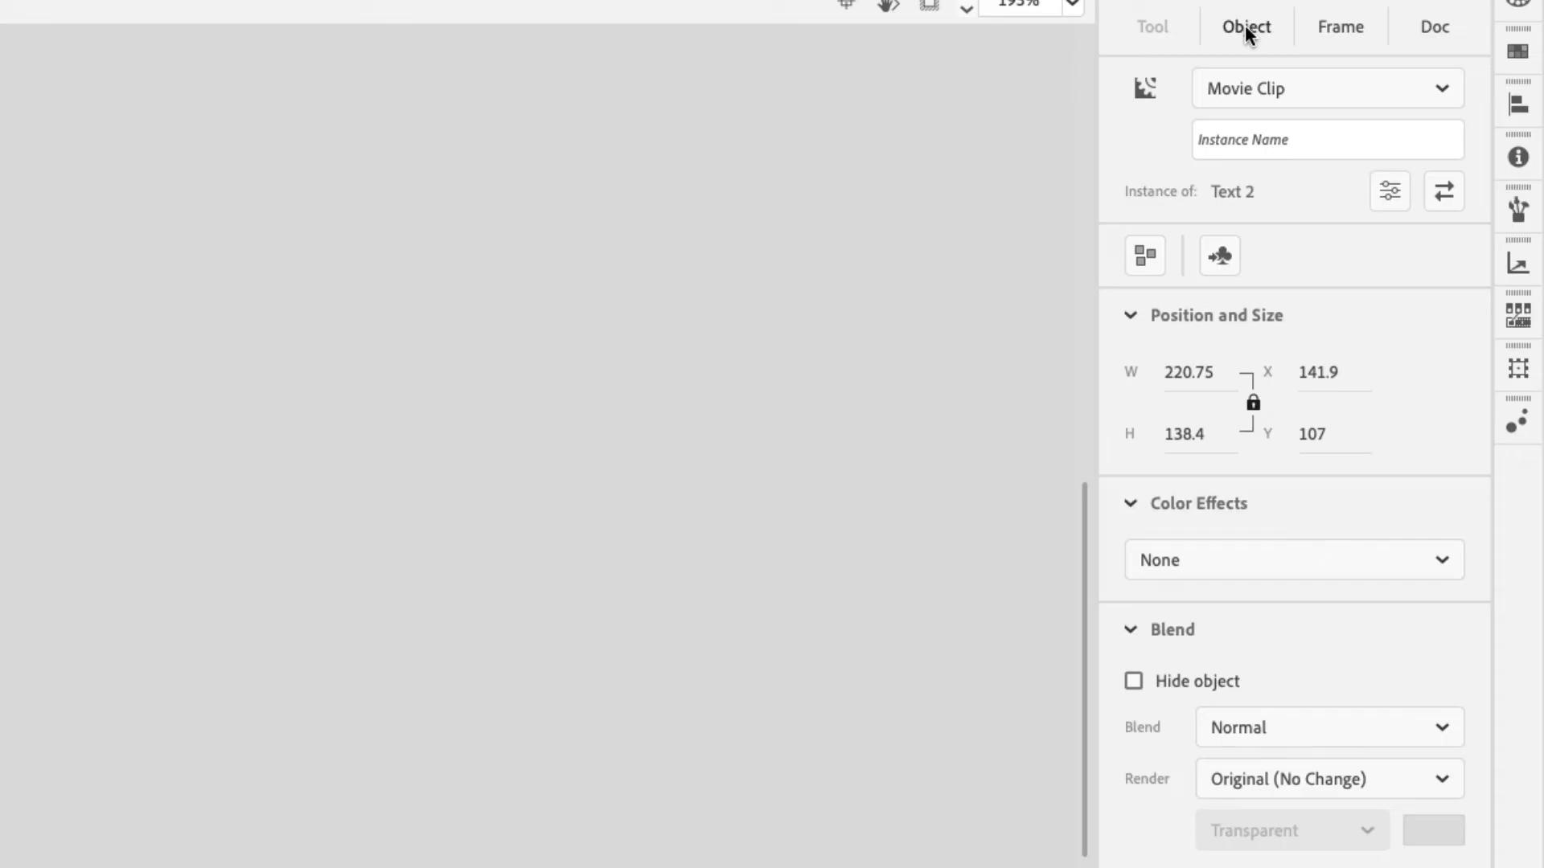
click(1242, 560)
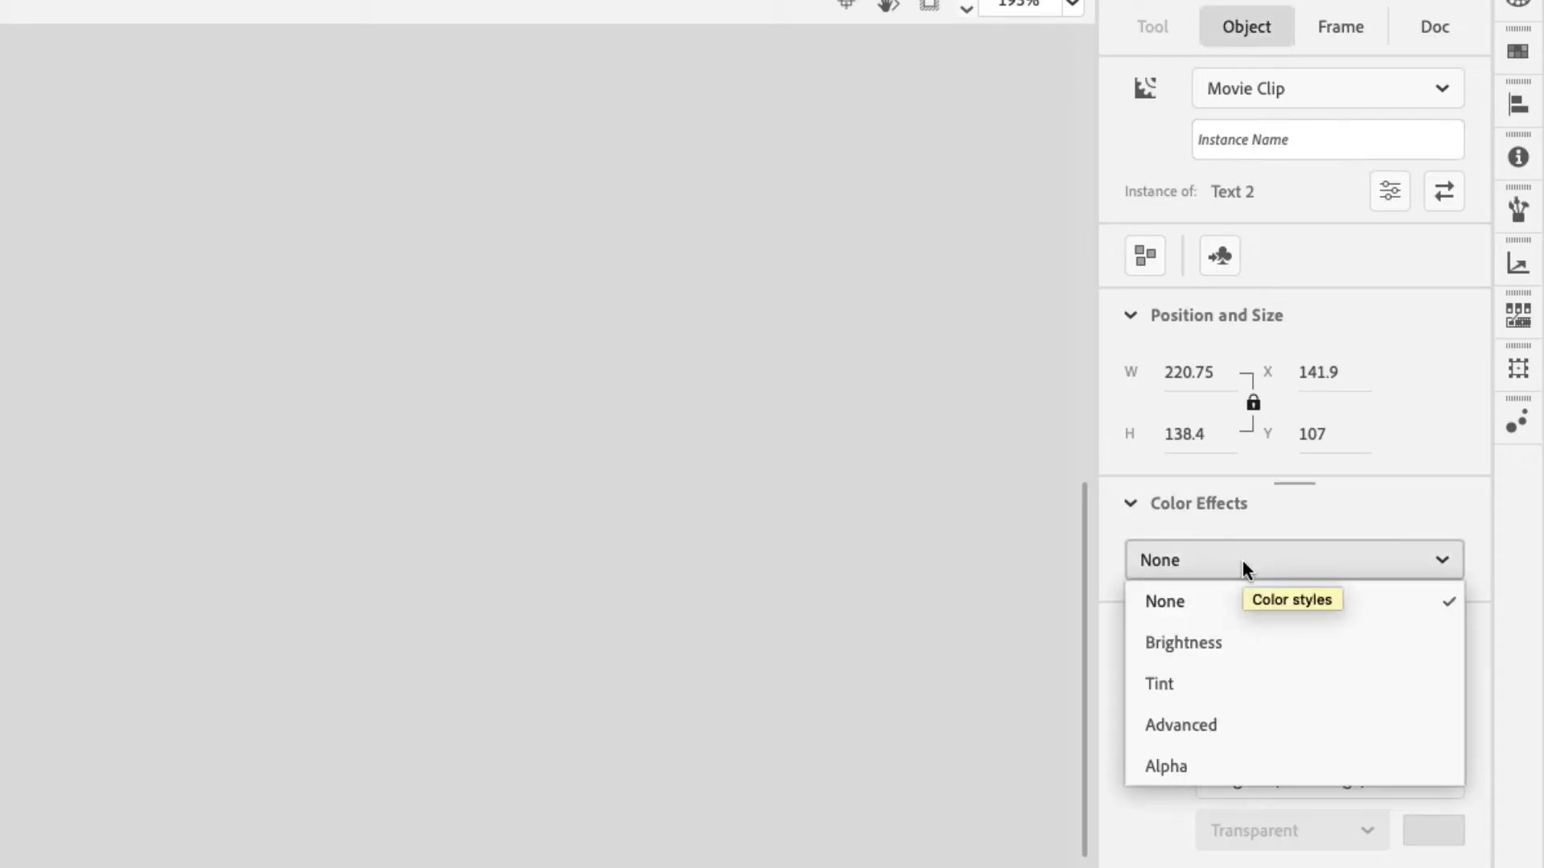
click(1200, 762)
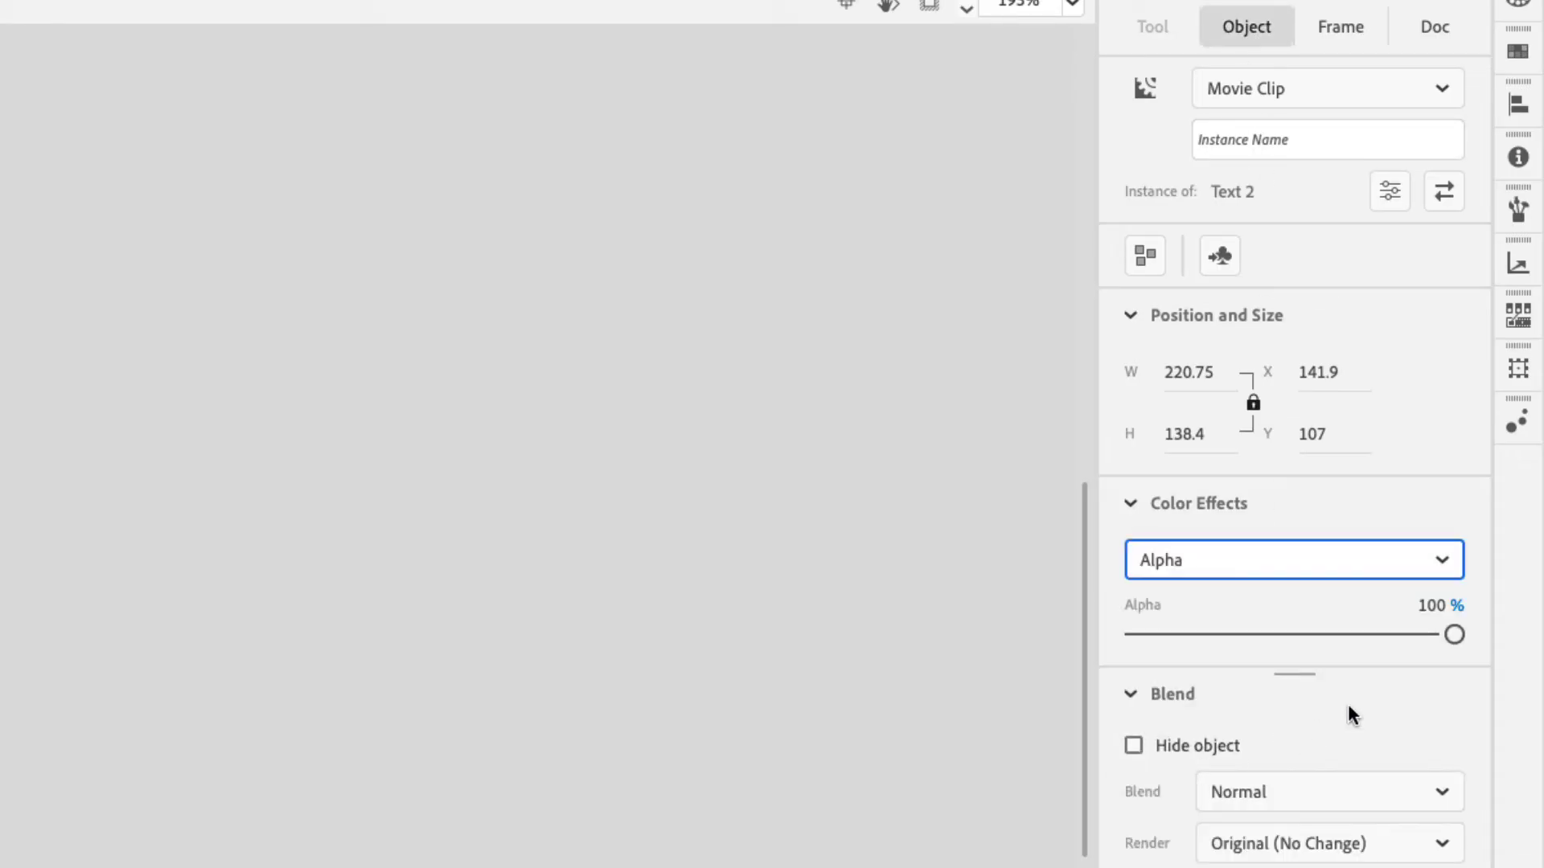
drag(1454, 635, 1117, 636)
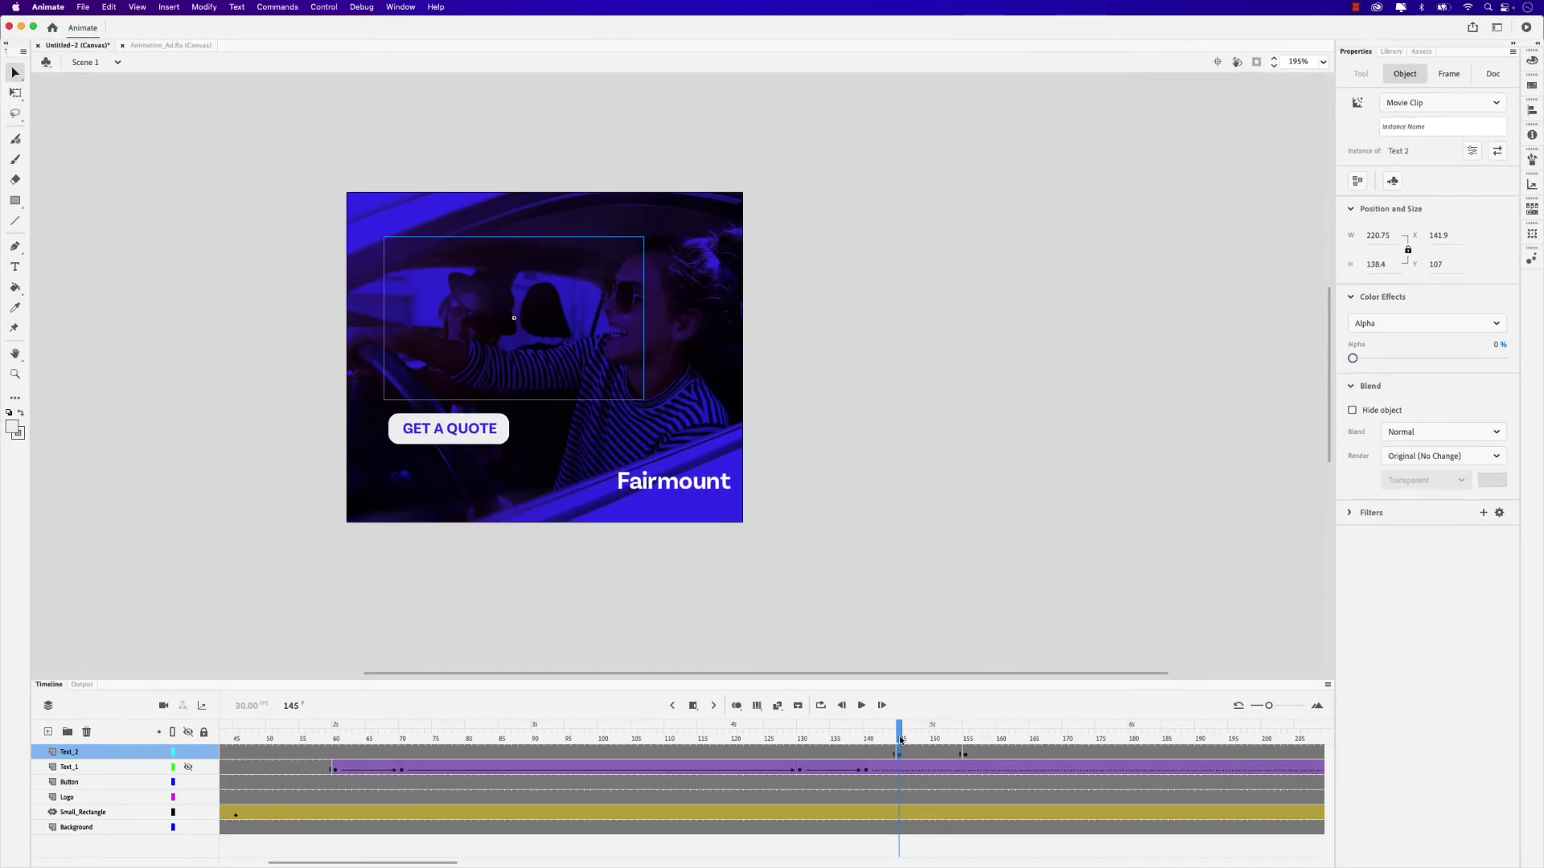
- Apply an Alpha color effect of 100% to the Text 2 symbol at frame 155
drag(900, 739, 965, 740)
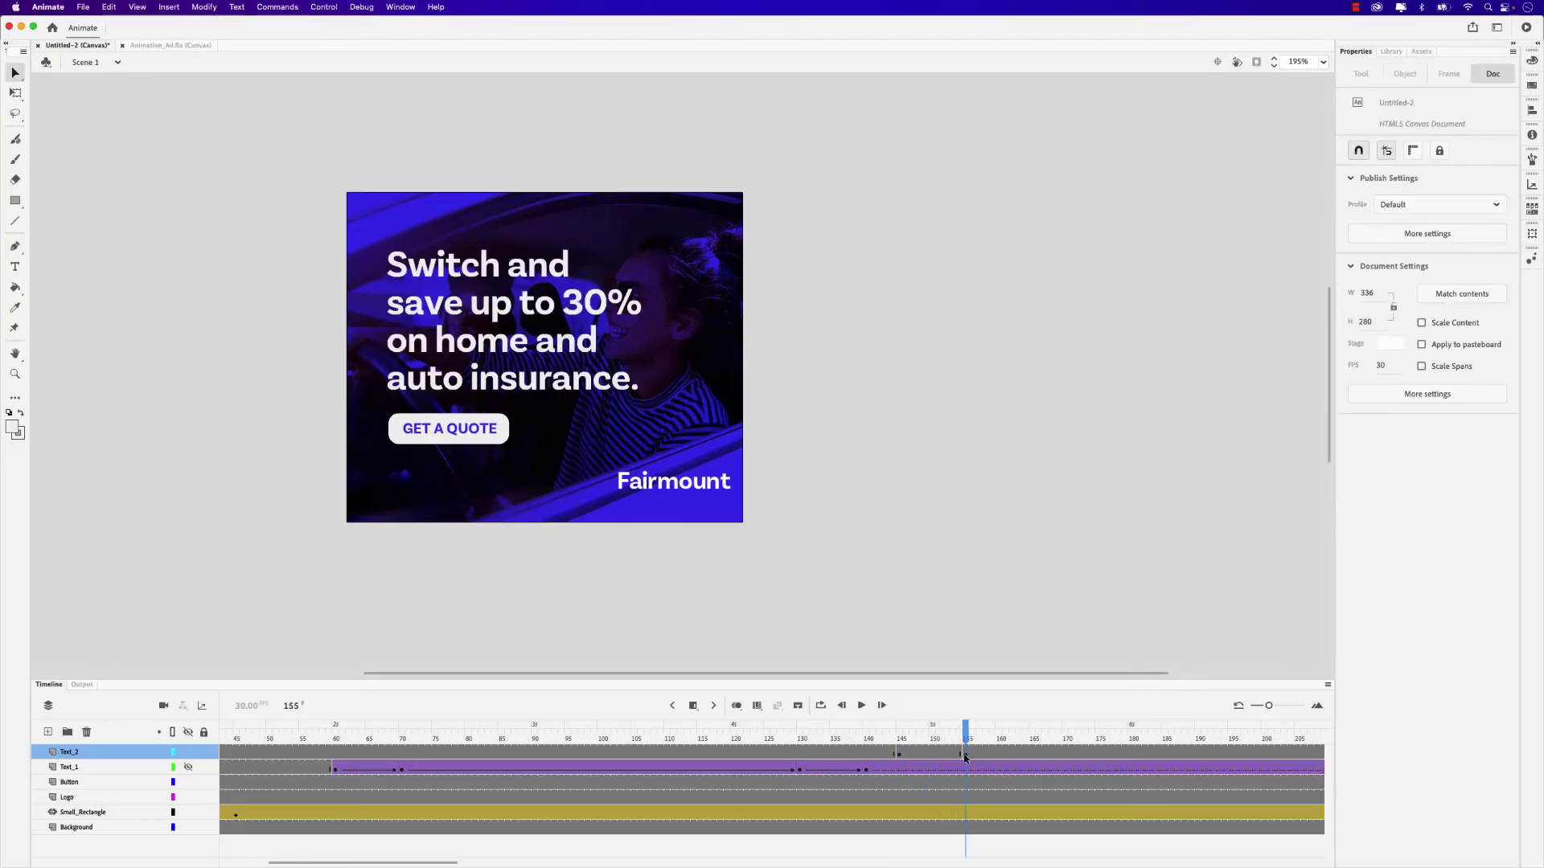
click(965, 756)
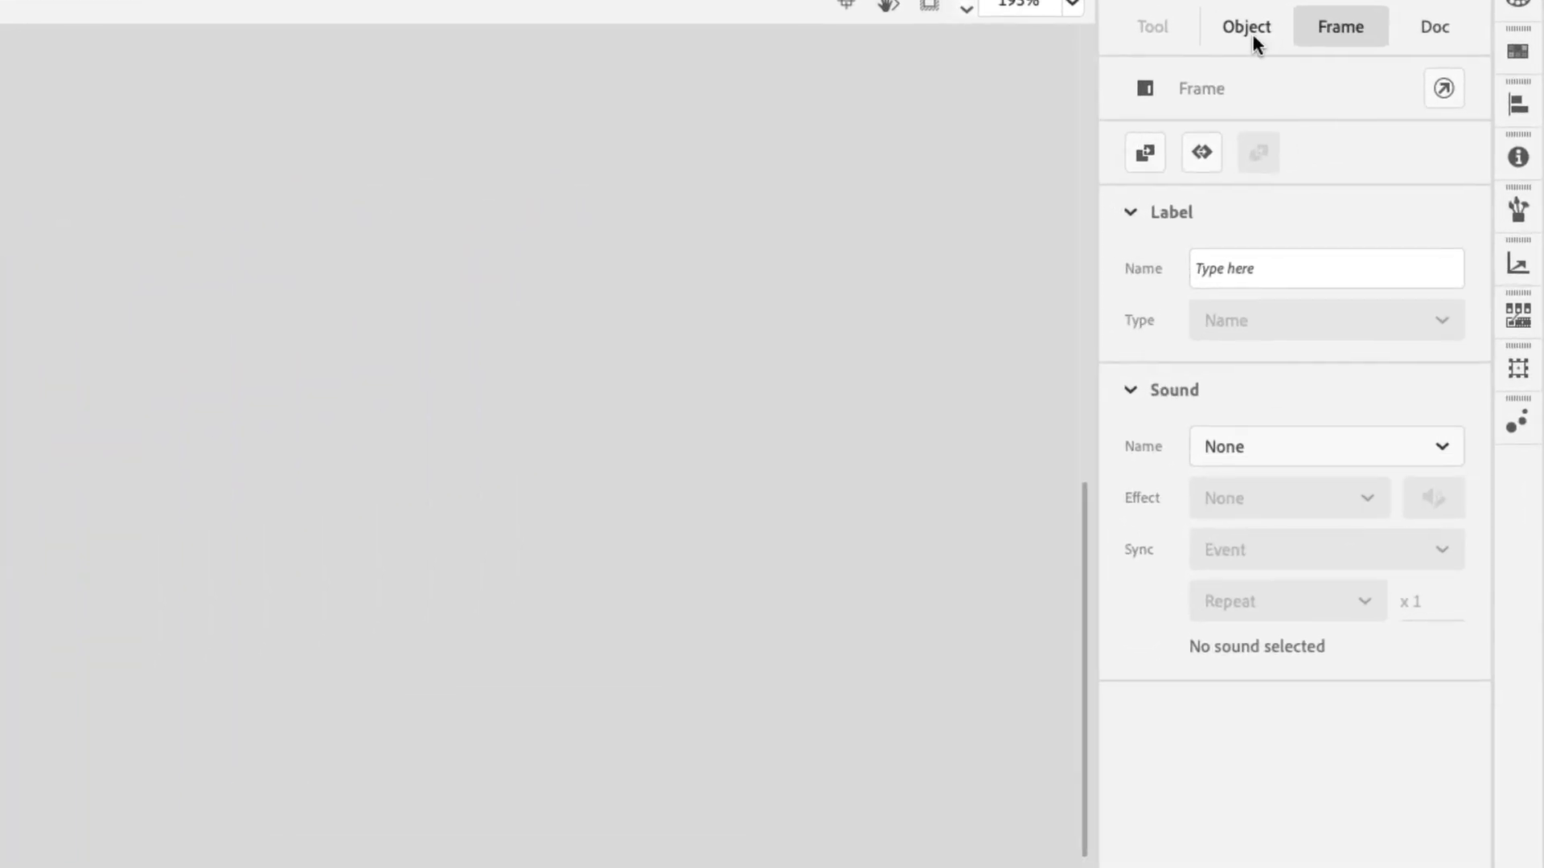
click(1251, 34)
click(1223, 557)
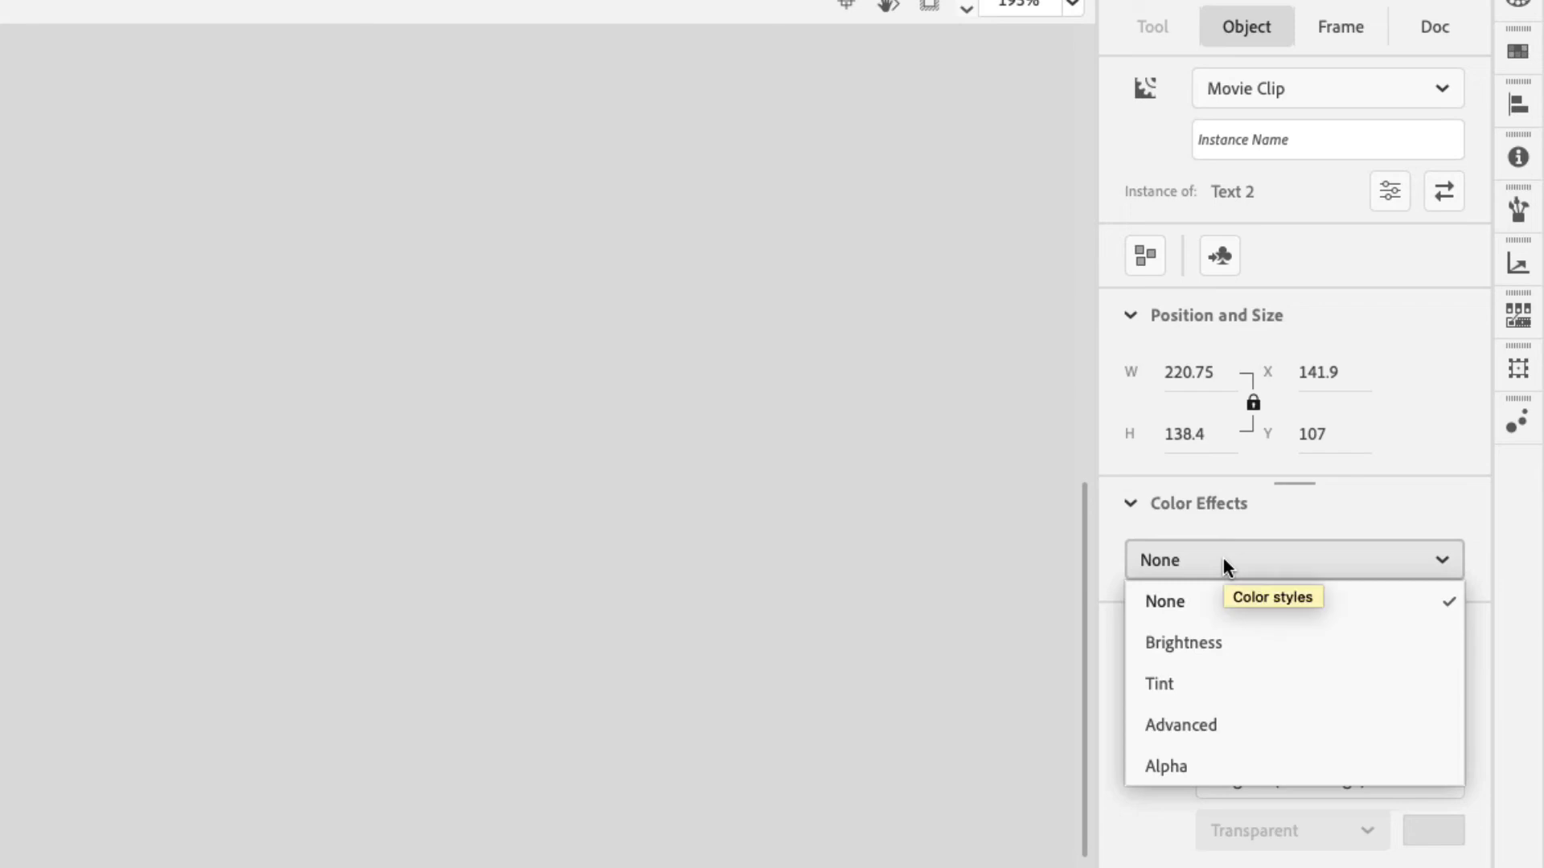
click(1199, 758)
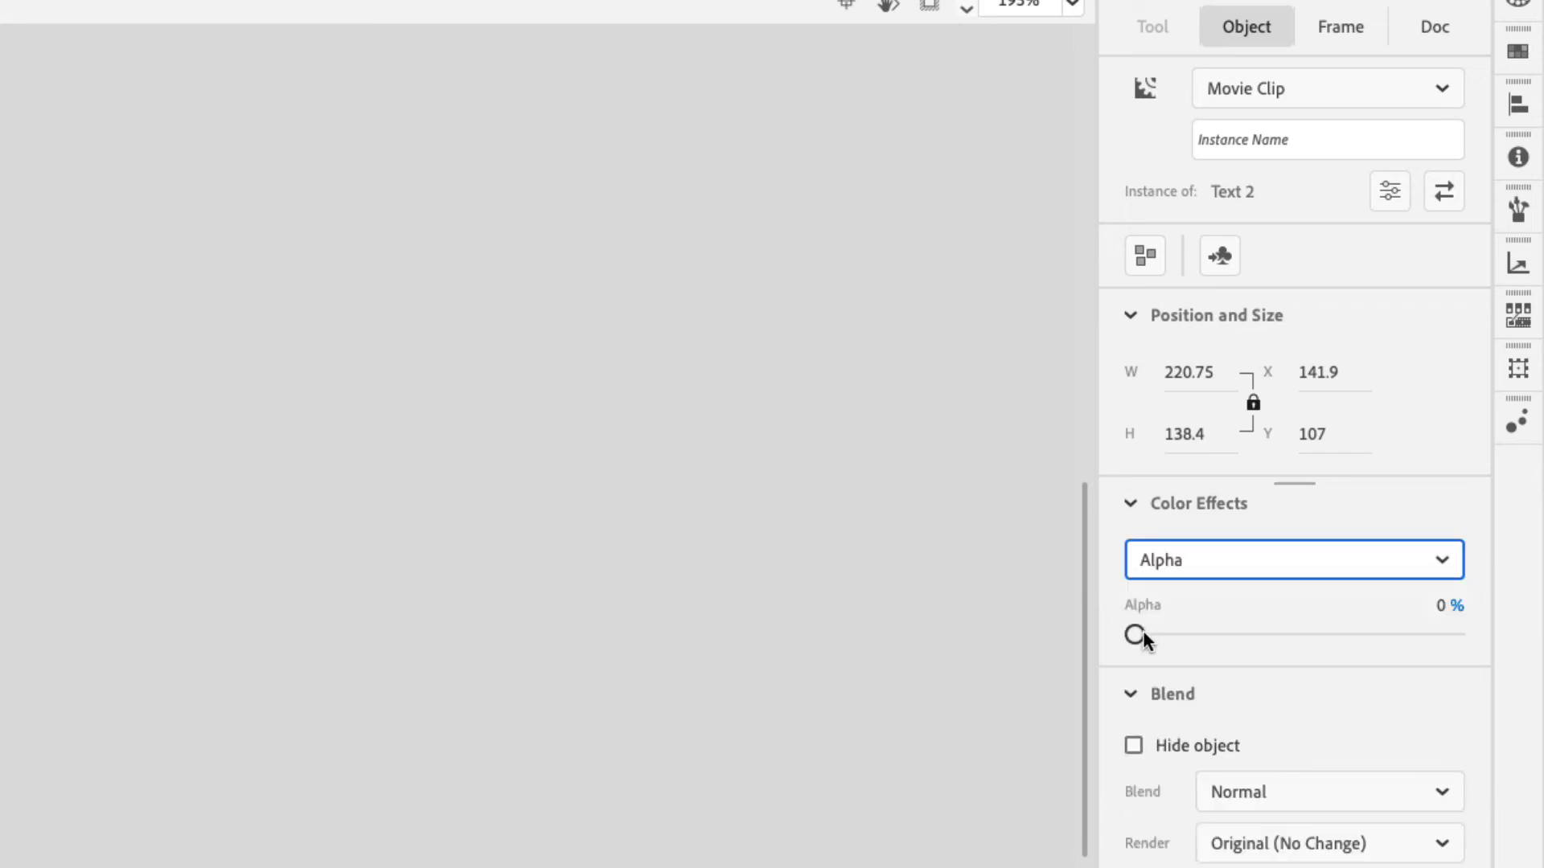
drag(1135, 636, 1470, 634)
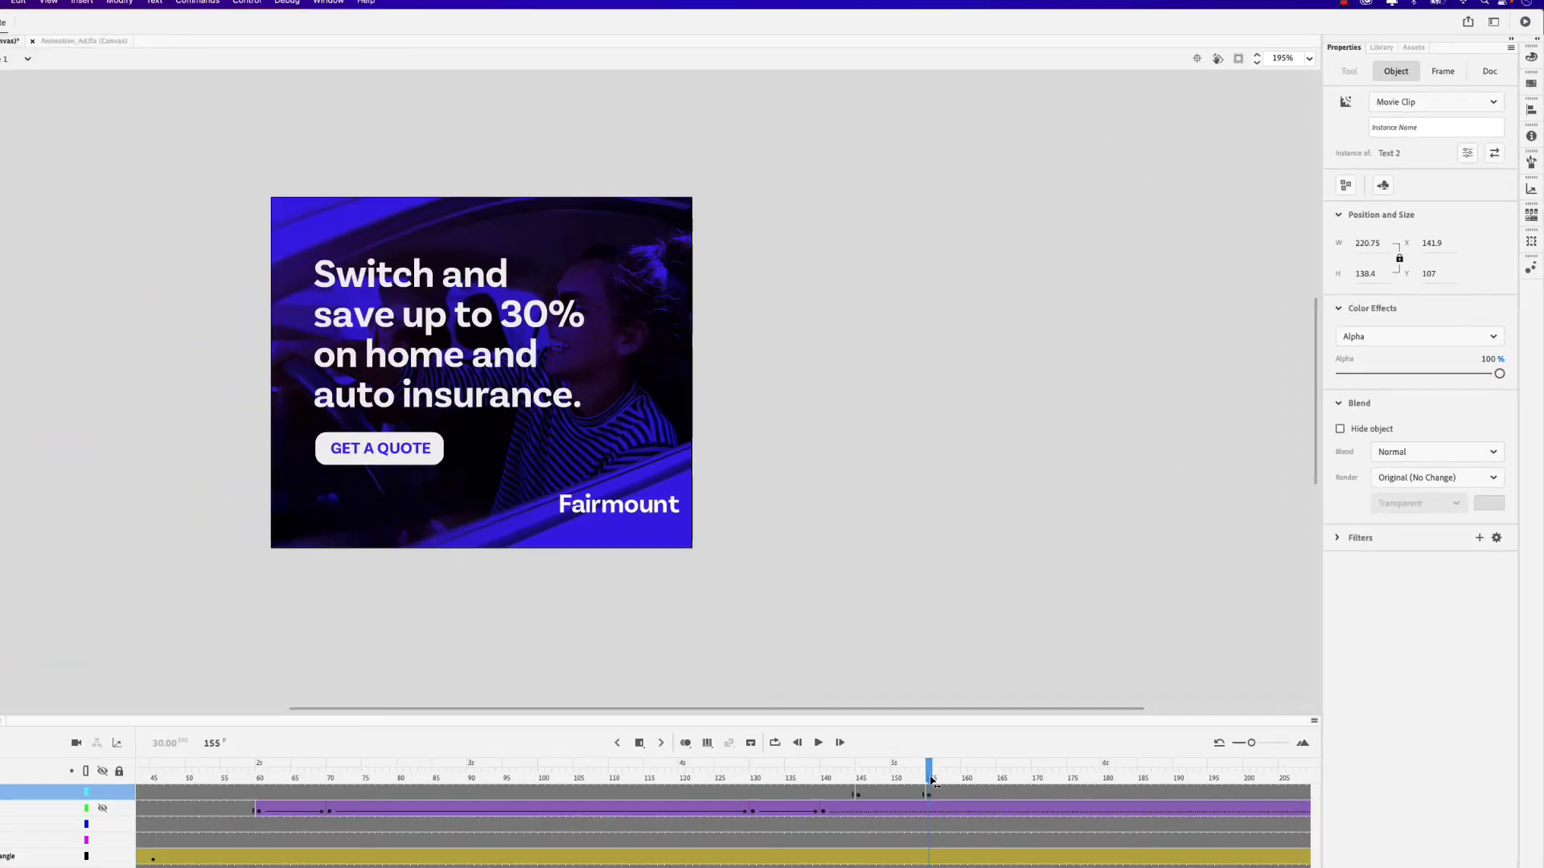
- Create a classic tween on the Text_2 layer between frames 145 and 155 and scrub through the fade
click(896, 794)
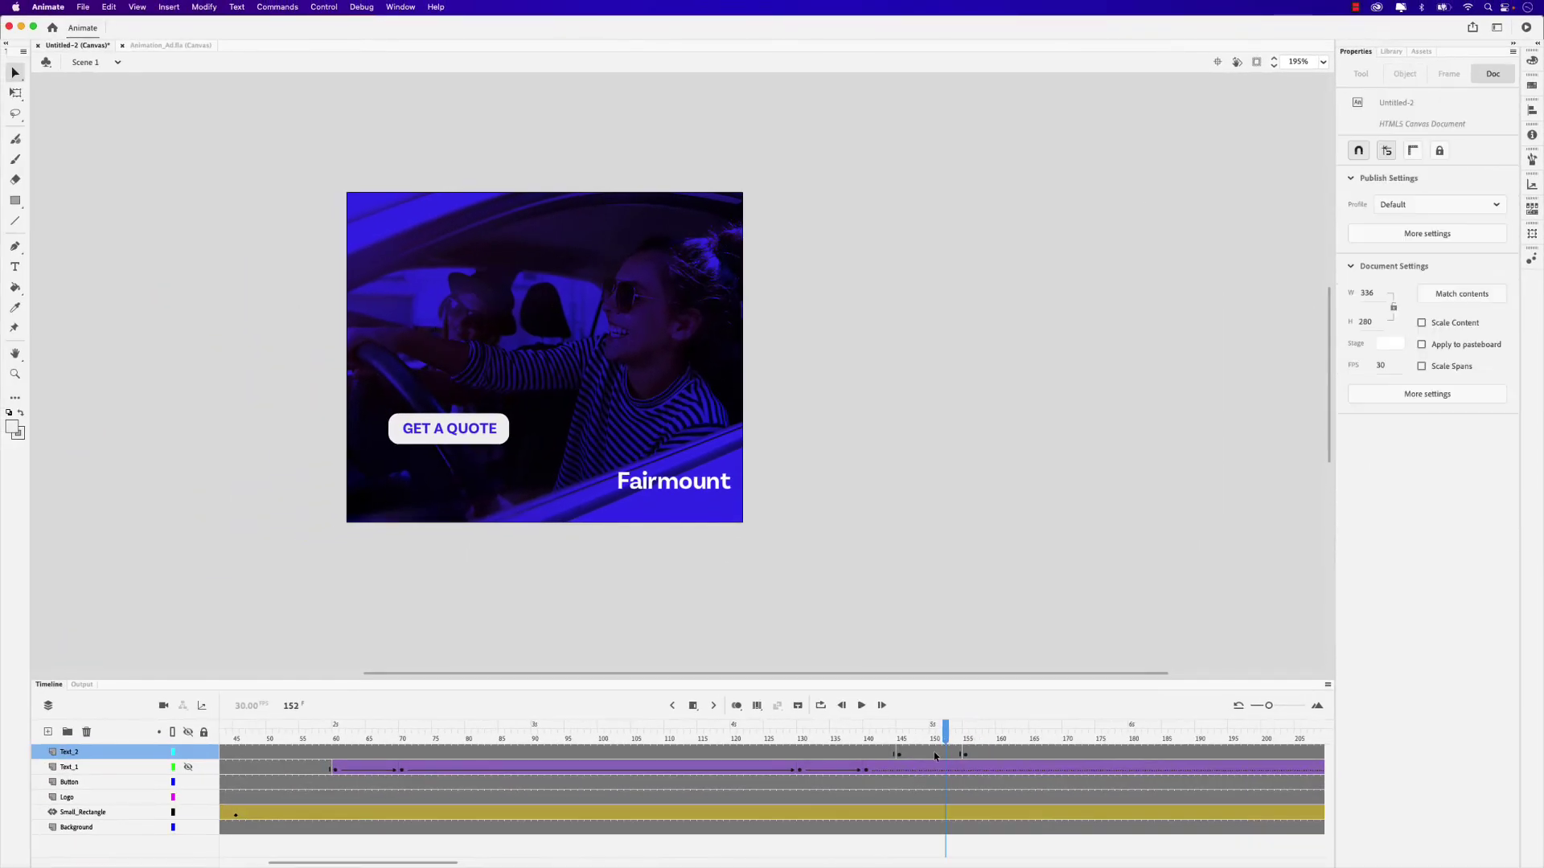
right_click(896, 795)
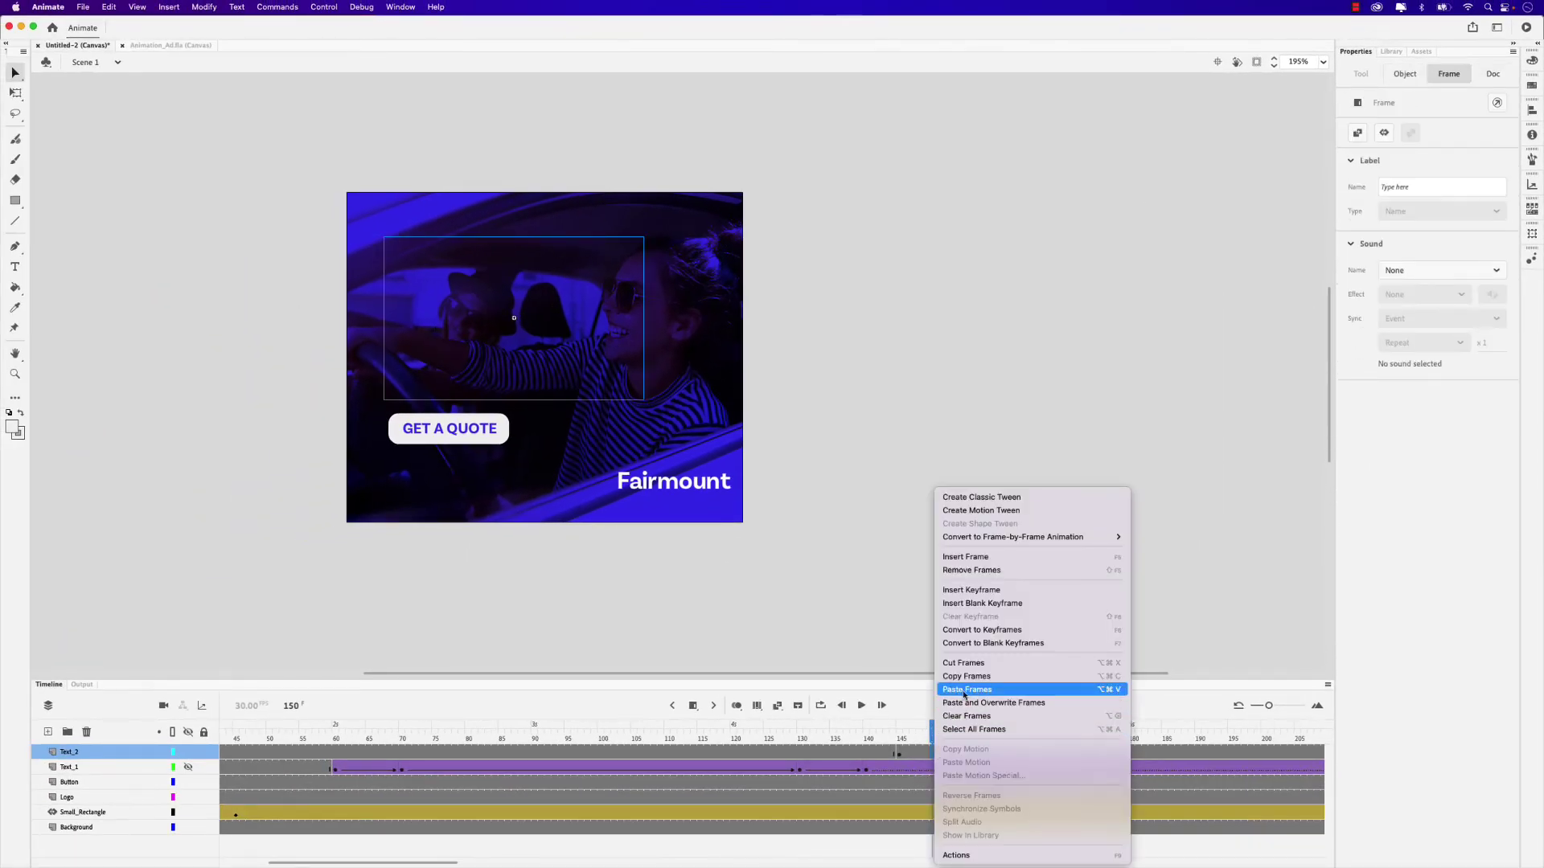
click(983, 498)
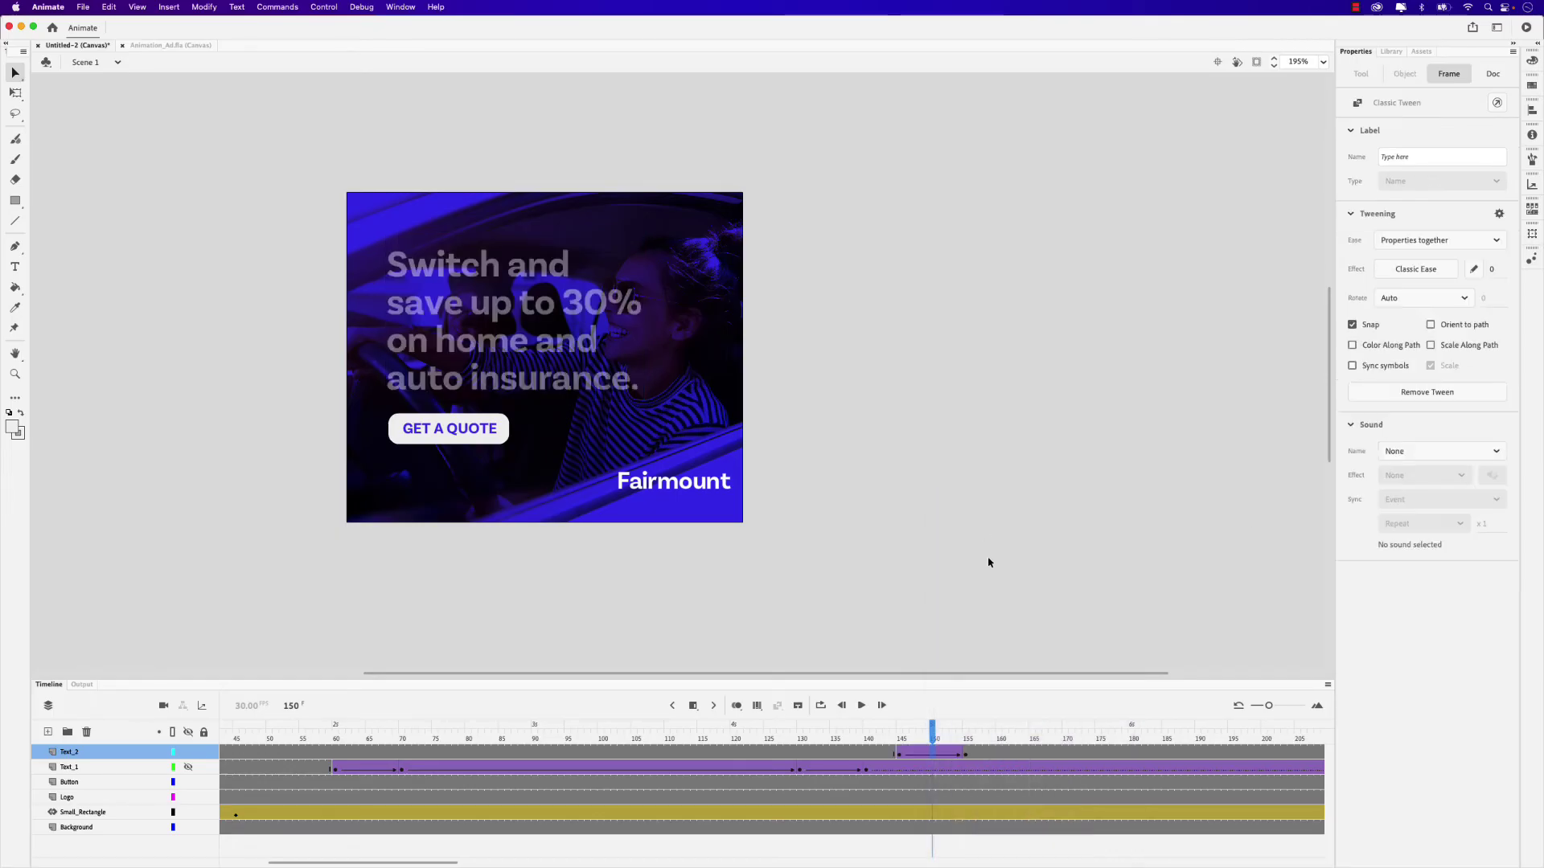
drag(948, 743, 999, 746)
- Delete the Text_2 layer's content from frames 1 through 144, leaving the fade-in at frame 145
click(410, 534)
scroll(317, 494, up, 5)
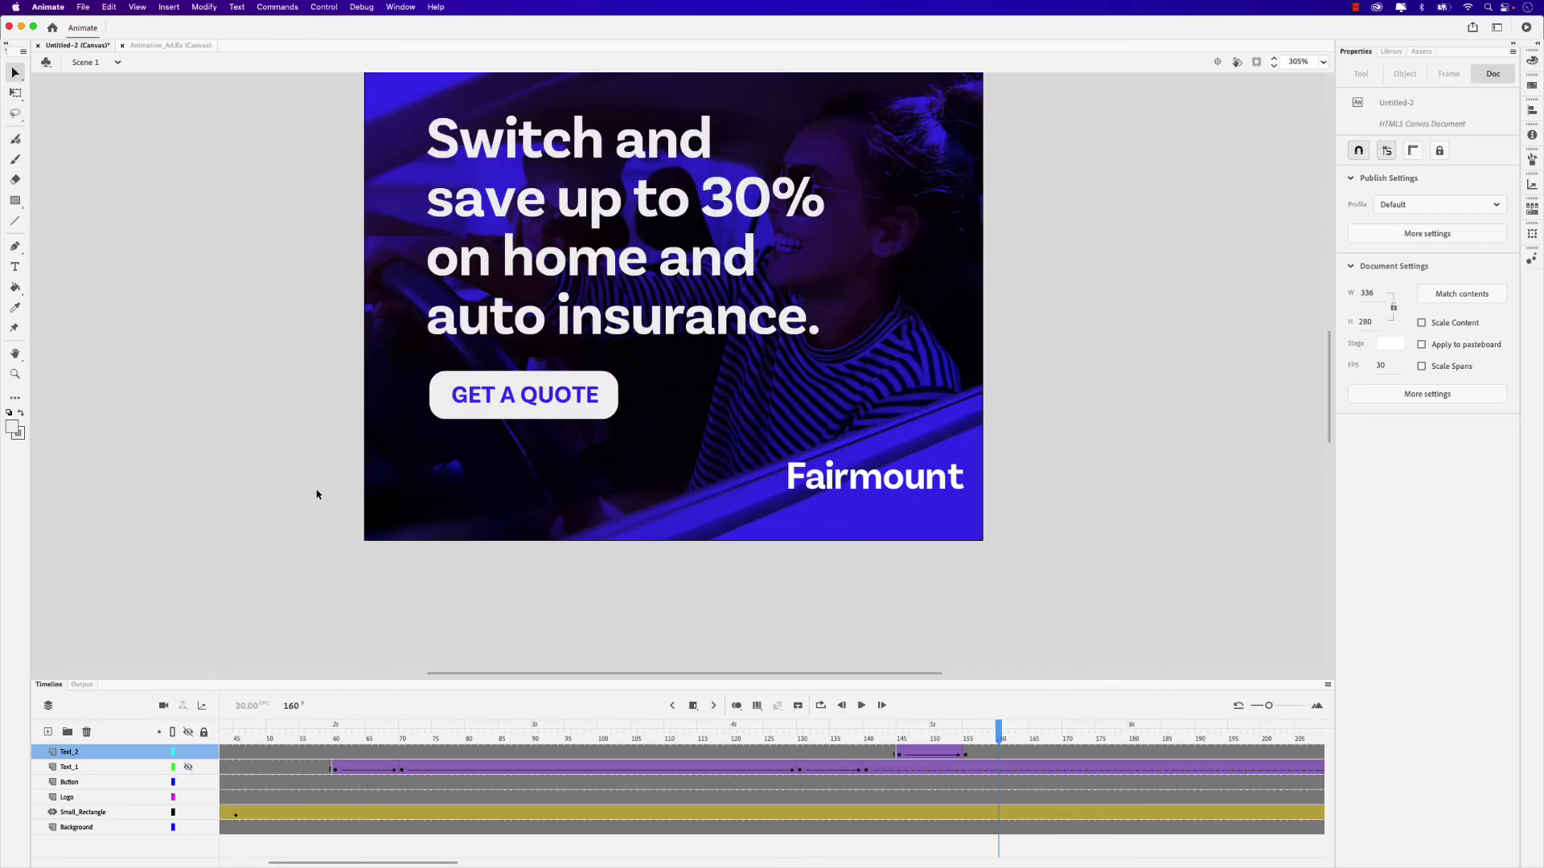
mouse_move(631, 451)
mouse_down()
mouse_move(624, 480)
mouse_move(627, 436)
mouse_up()
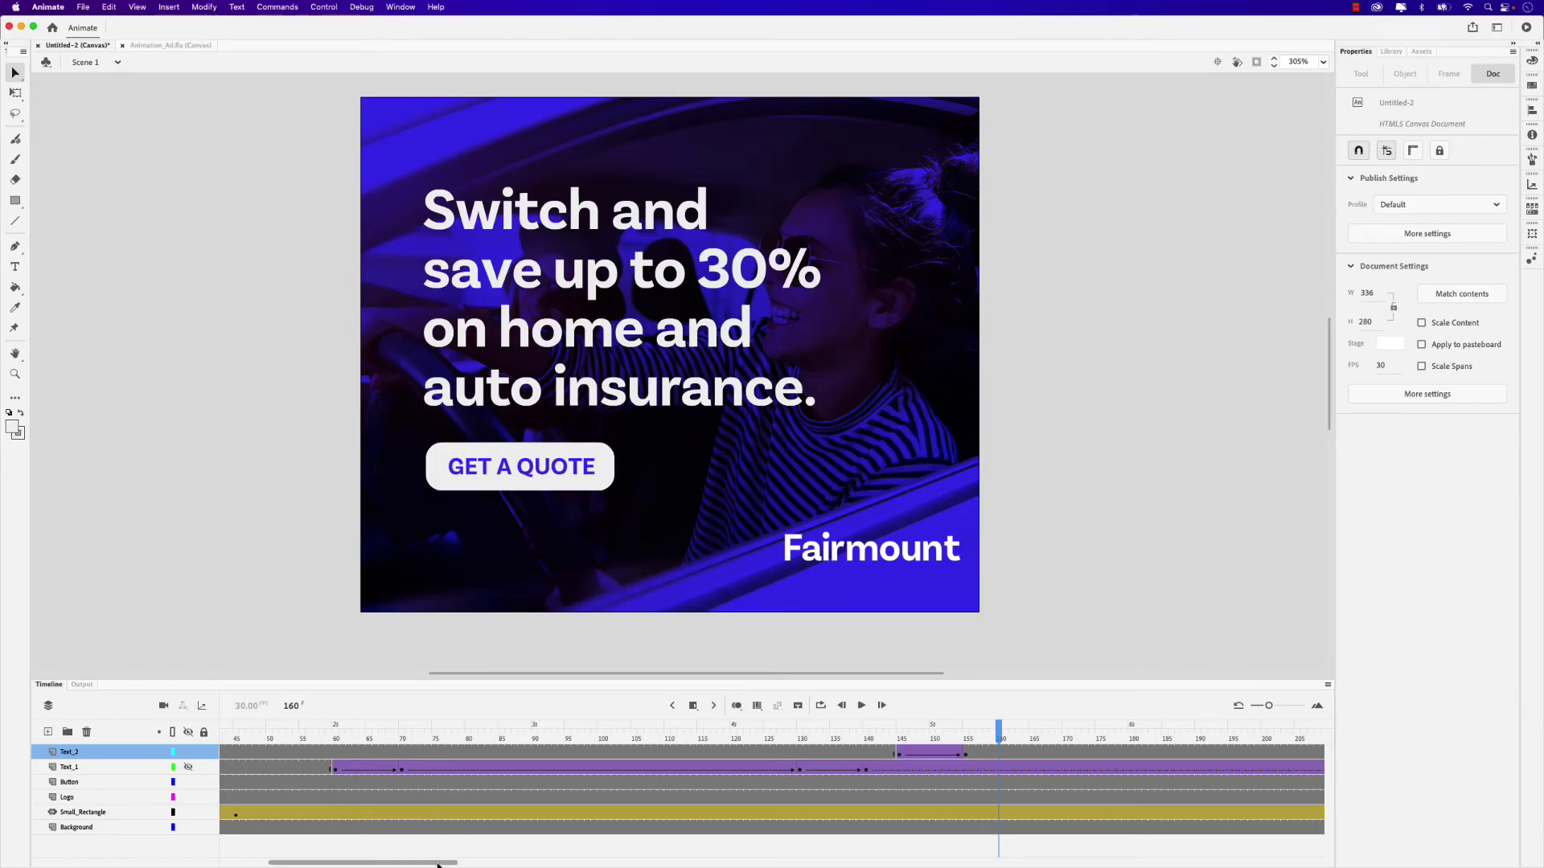
drag(439, 865, 390, 865)
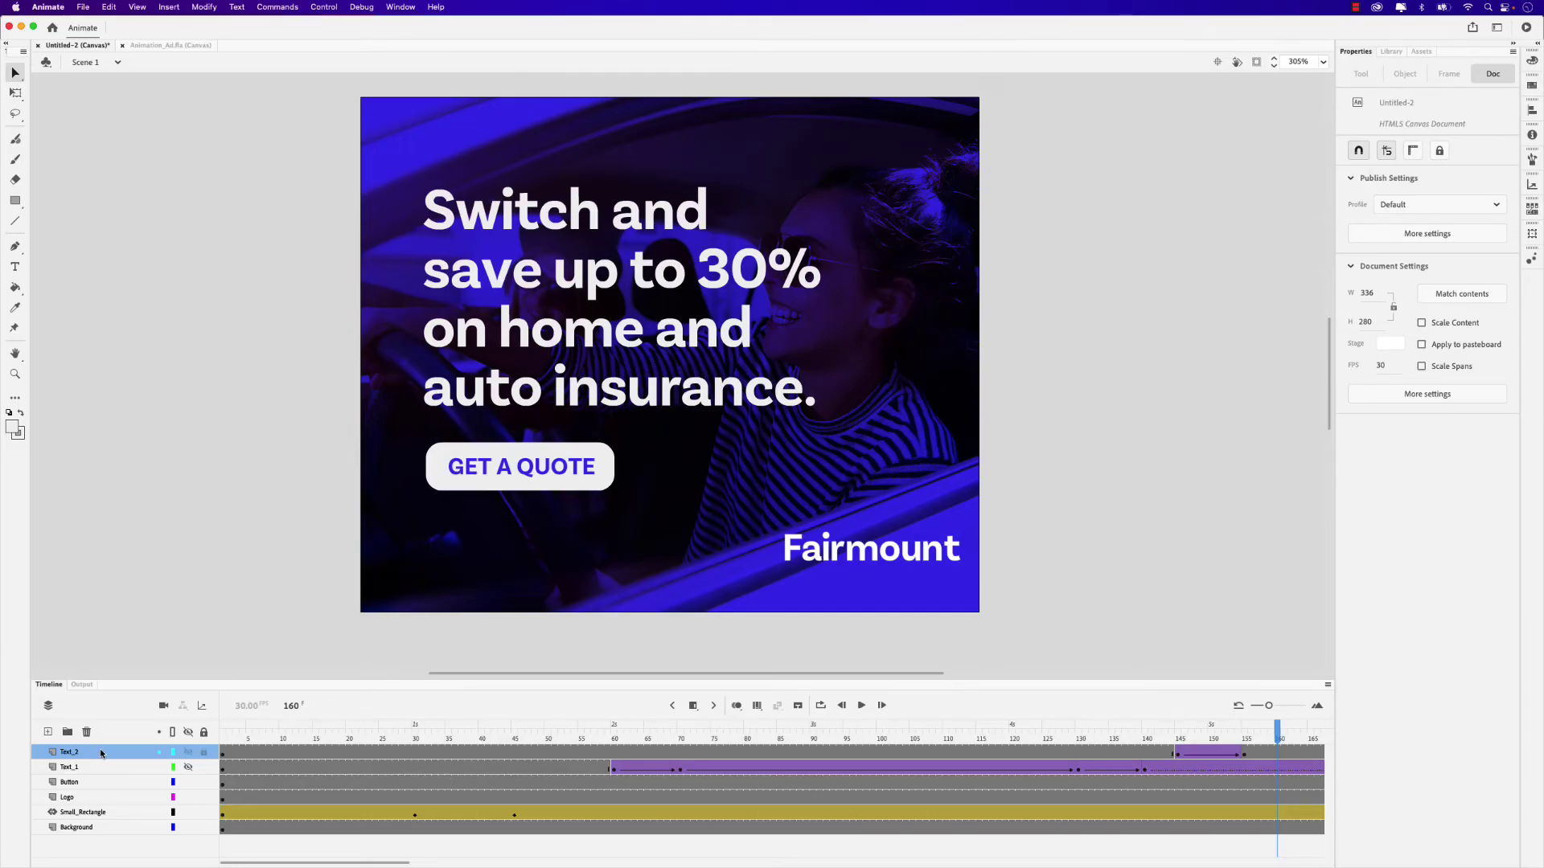
click(225, 756)
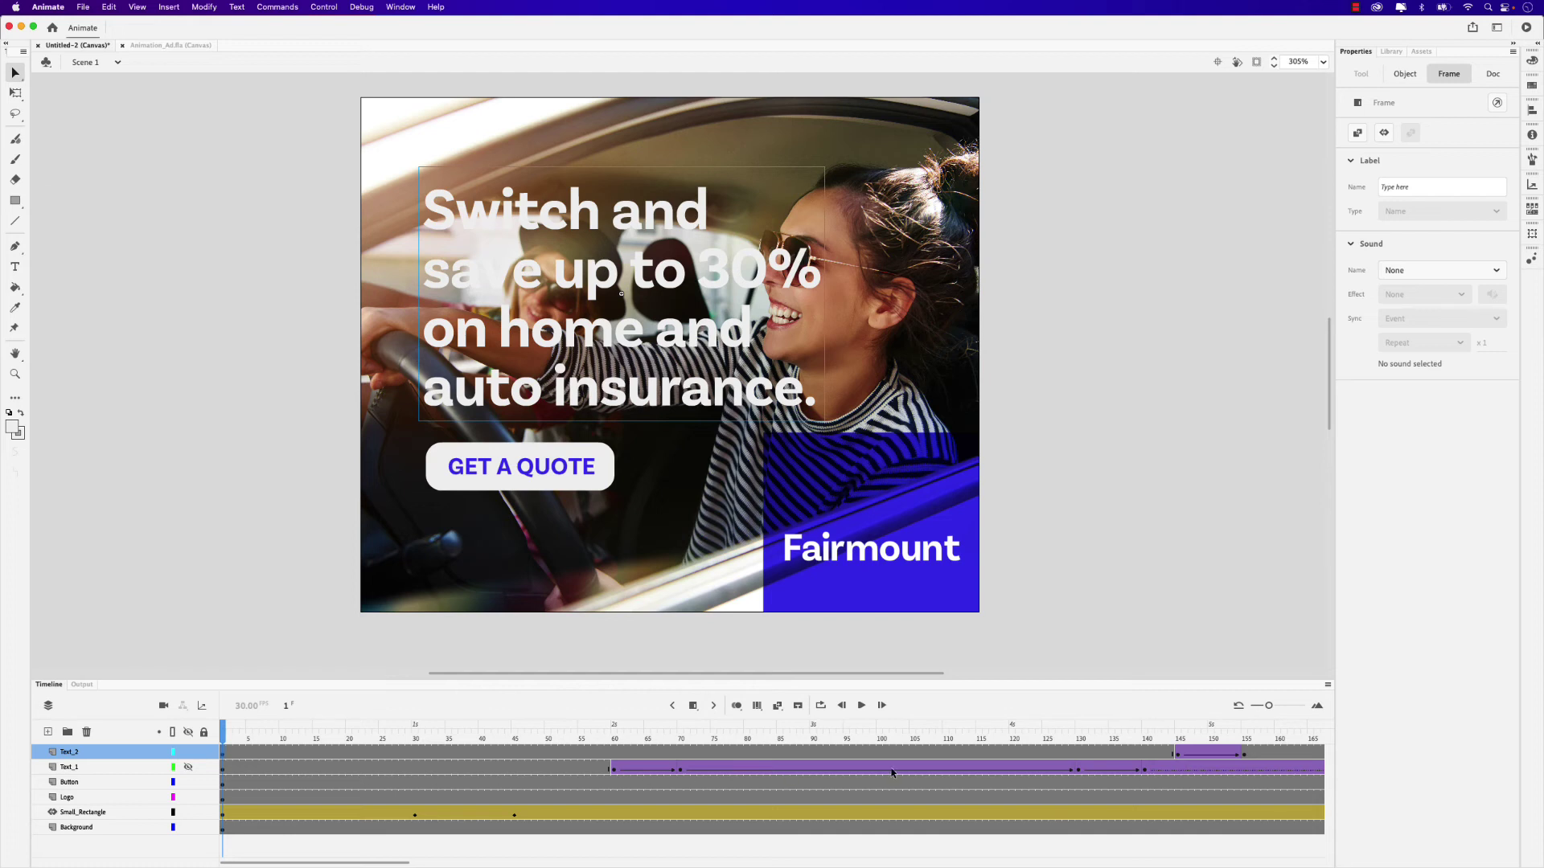
shift+click(1172, 757)
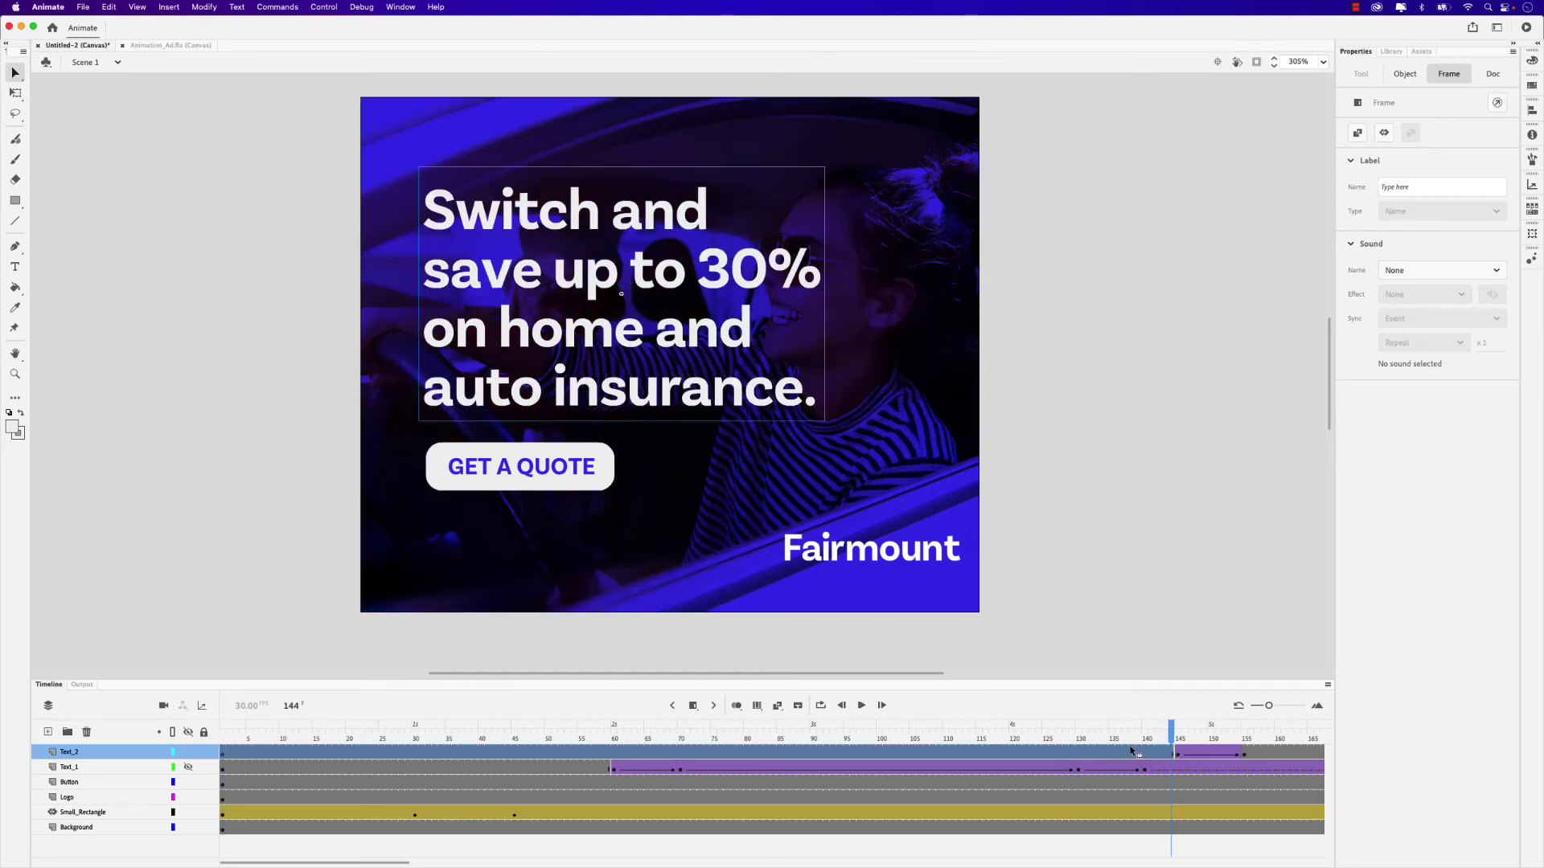
key(BackSpace)
mouse_move(1168, 738)
mouse_down()
mouse_move(735, 732)
mouse_move(1206, 732)
mouse_move(1178, 735)
mouse_up()
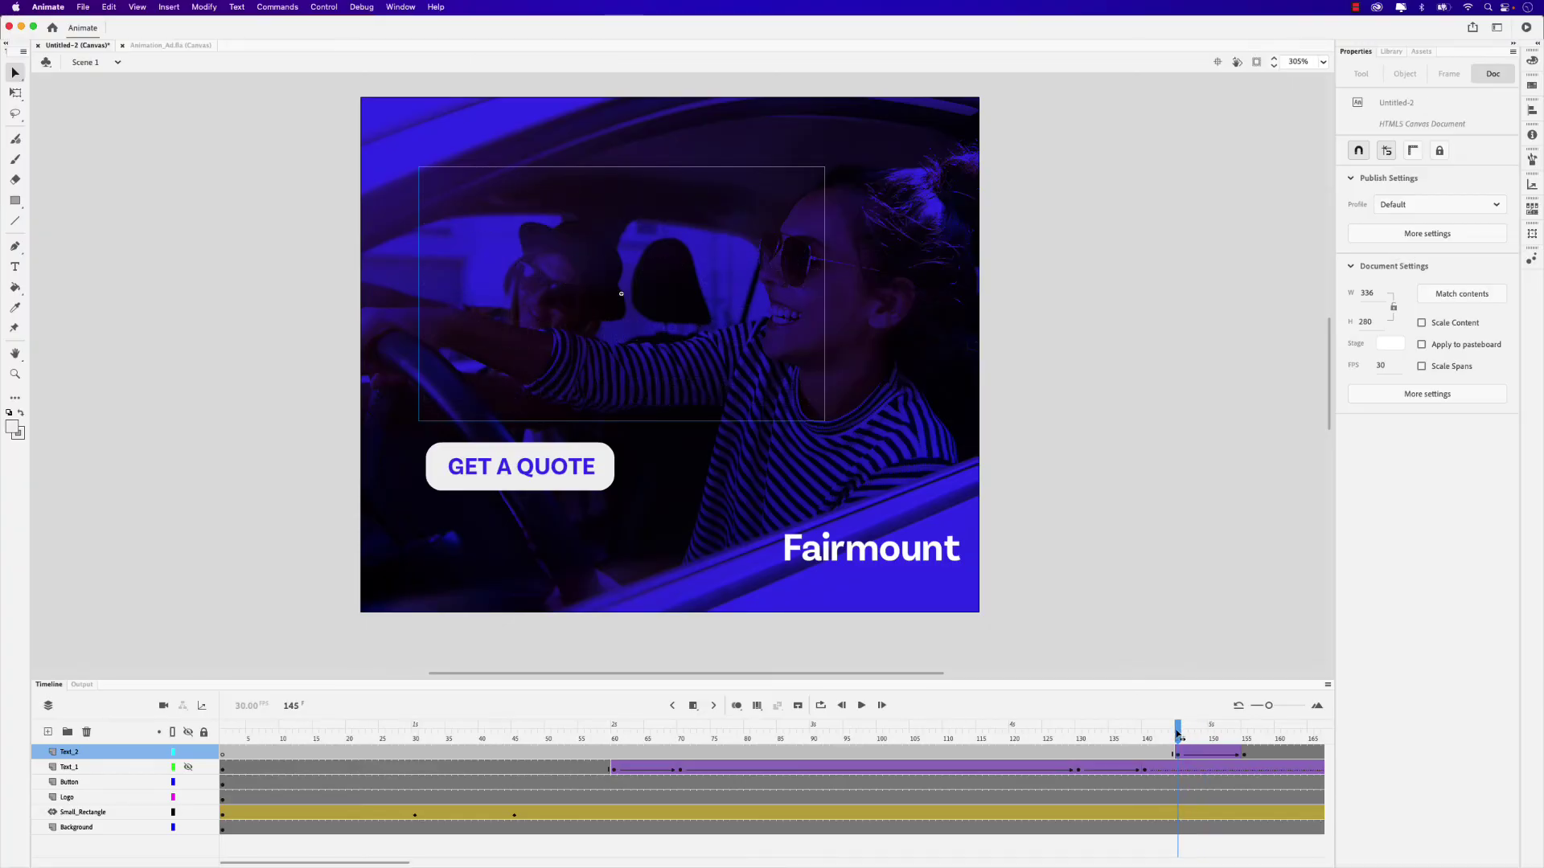
- Show the Text_1 layer again and delete its content from frames 1 through 59
click(194, 770)
click(189, 768)
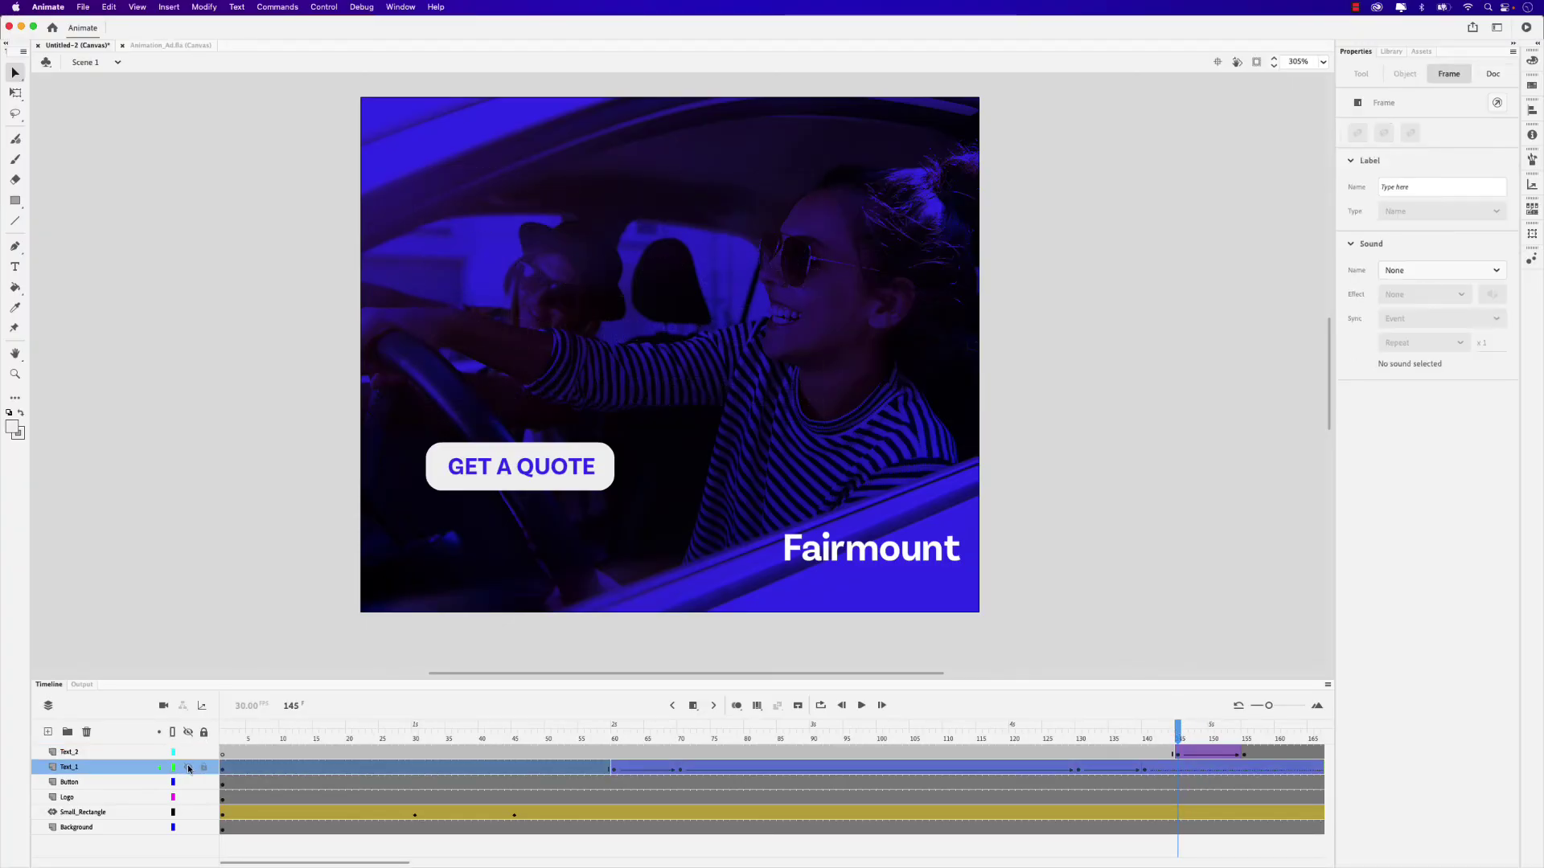
drag(690, 734, 317, 728)
click(316, 767)
click(224, 767)
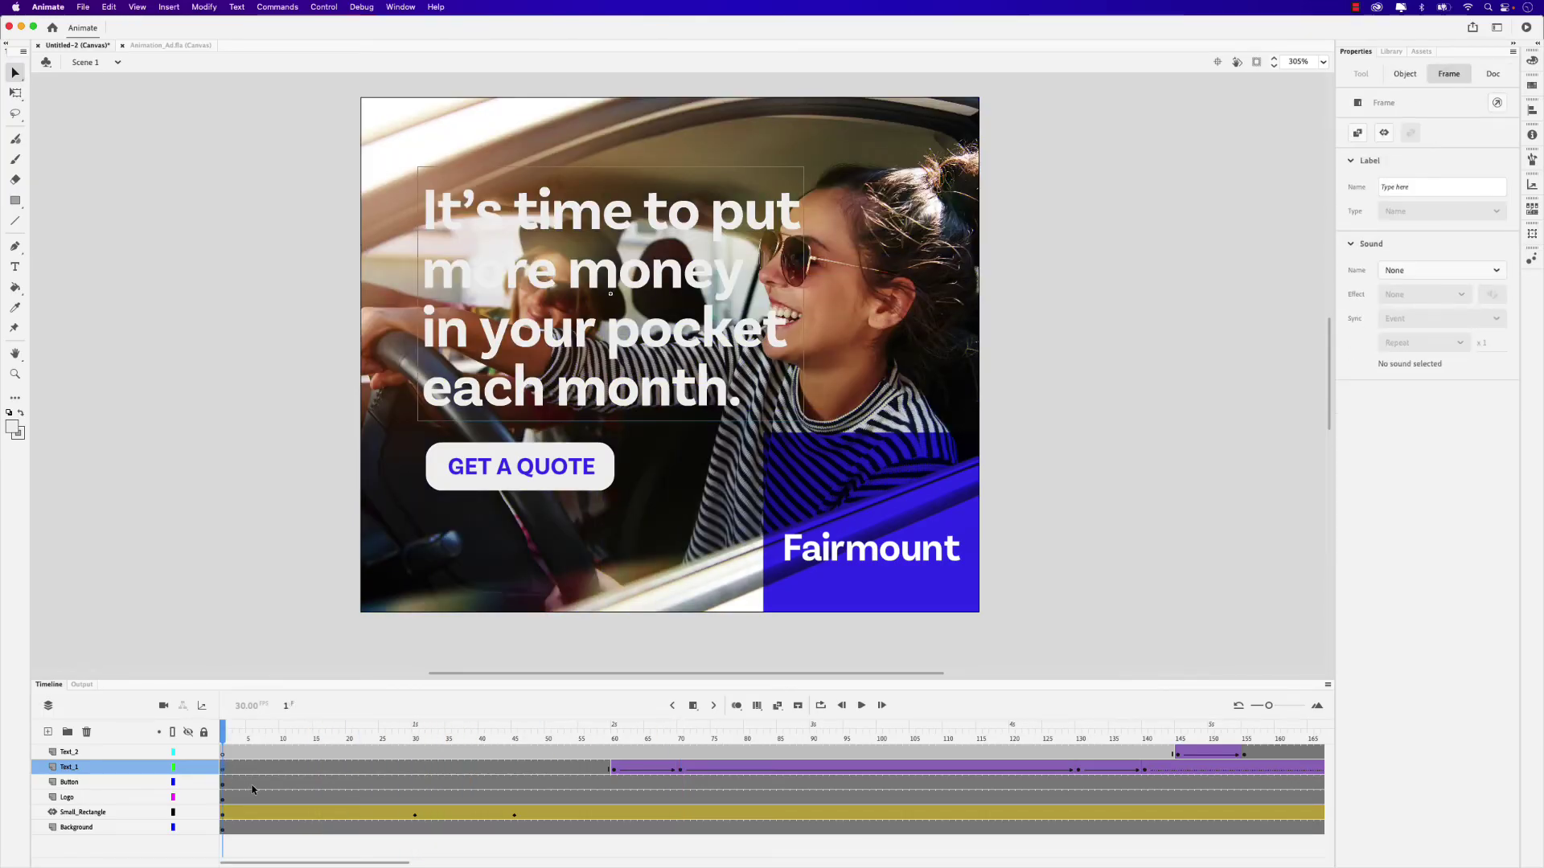
click(607, 770)
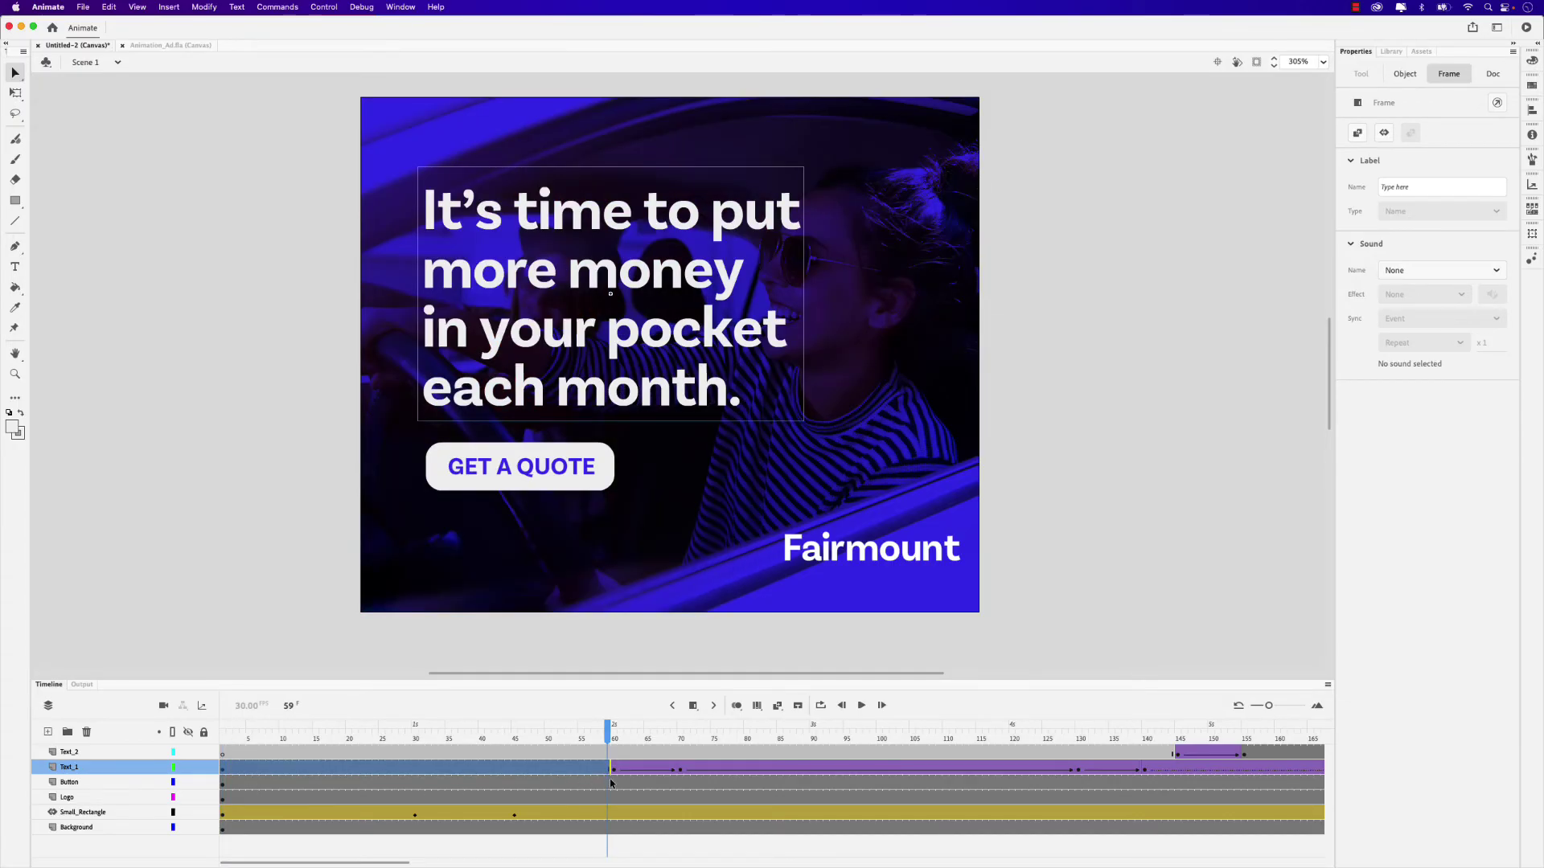
key(BackSpace)
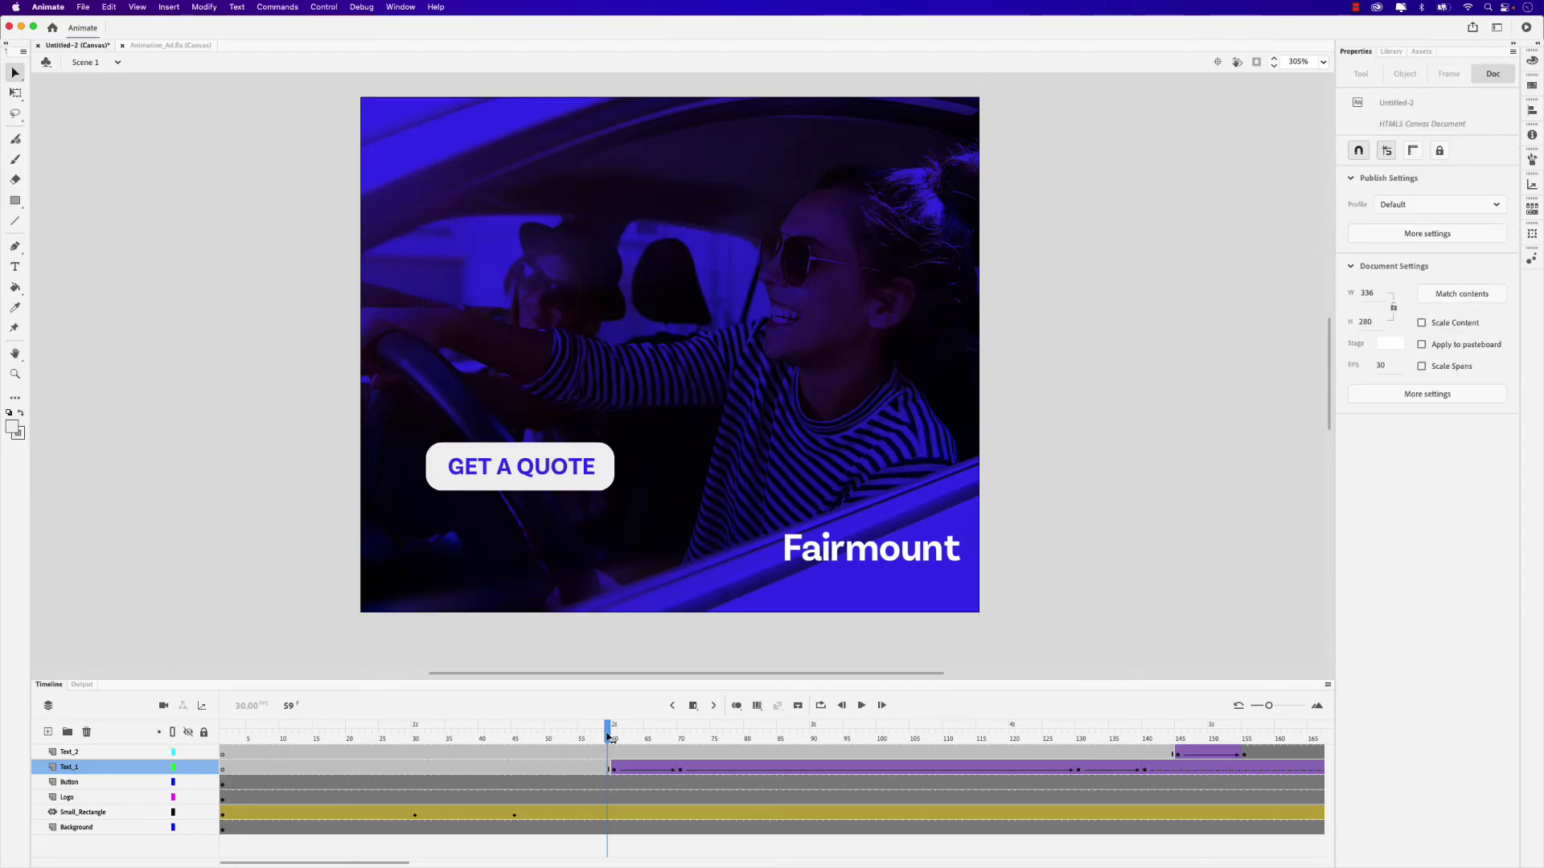
- Scrub through the Text_1 animation, and test the whole ad in the Chrome browser
drag(608, 728, 777, 736)
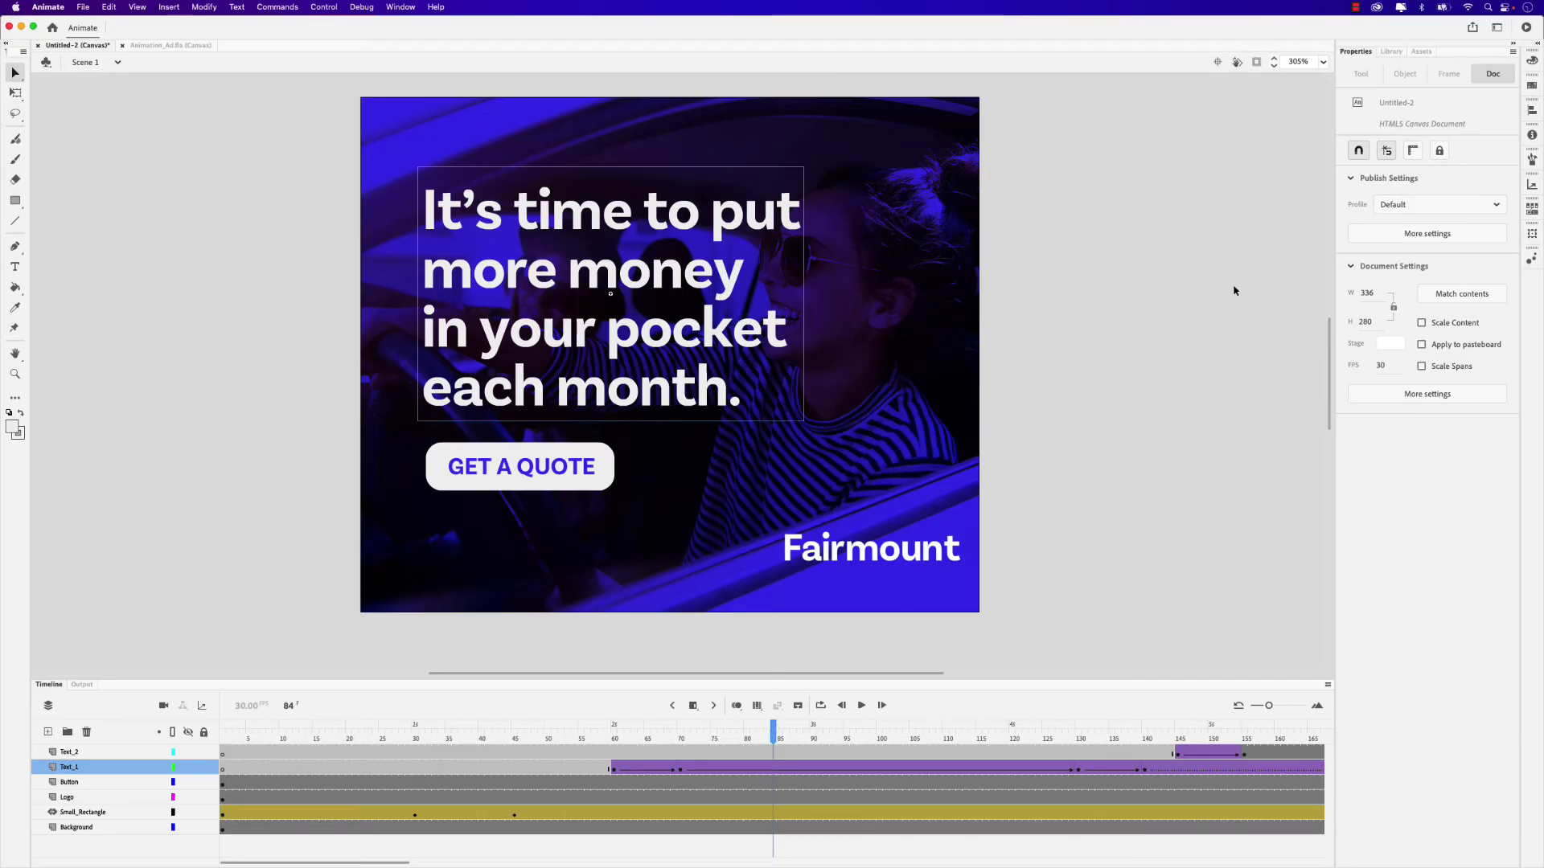
click(1527, 32)
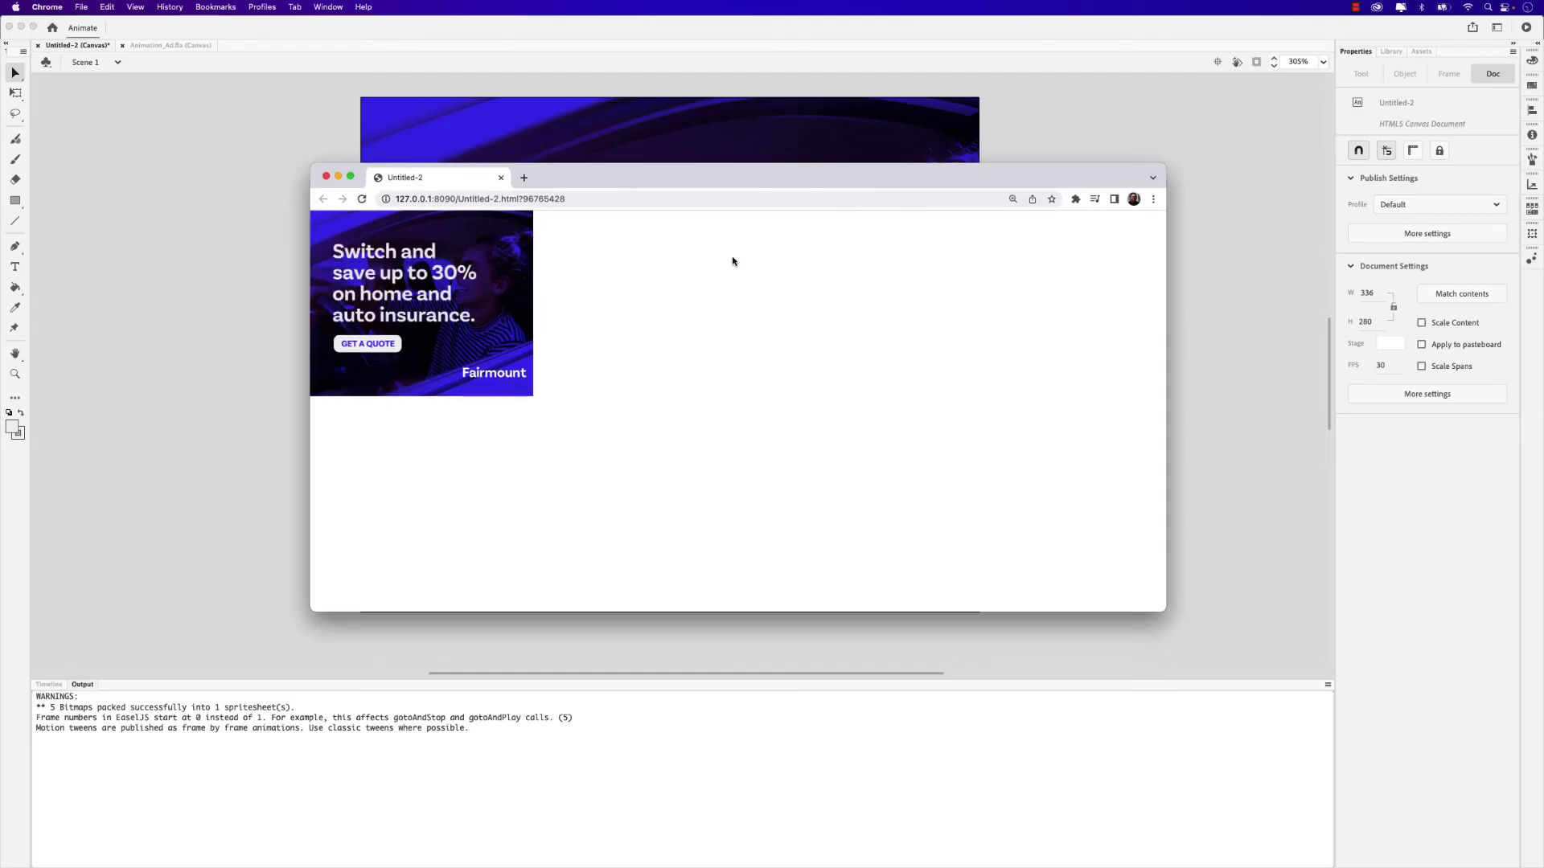
- Replay the ad in the browser, close the preview window, and return to the timeline
click(363, 200)
click(327, 177)
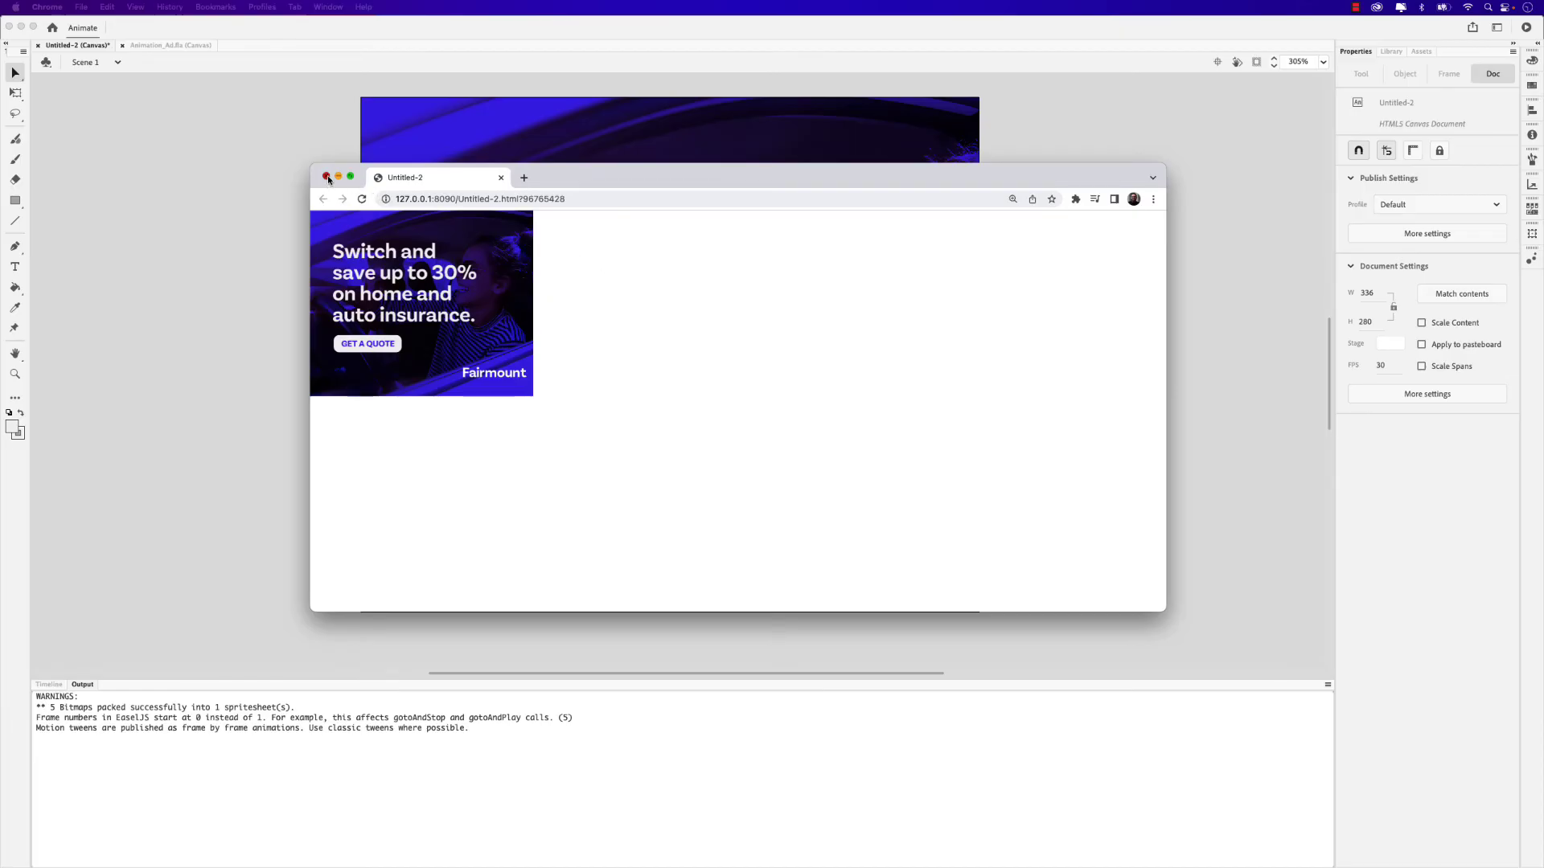
click(48, 684)
- Convert the GET A QUOTE group on the Button layer to a Button symbol named Quote Button
click(517, 469)
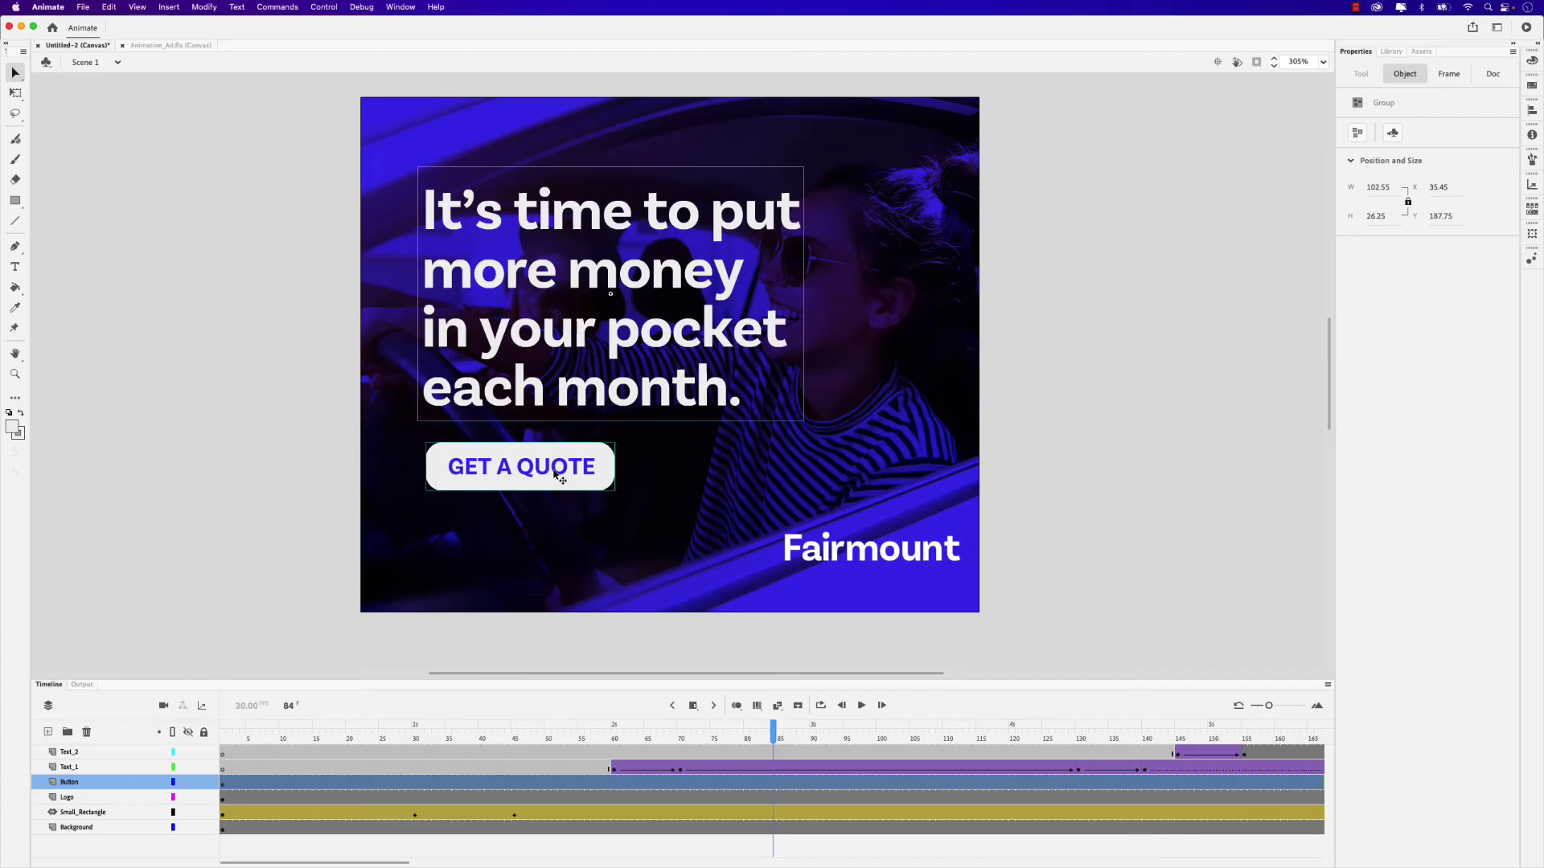
click(203, 8)
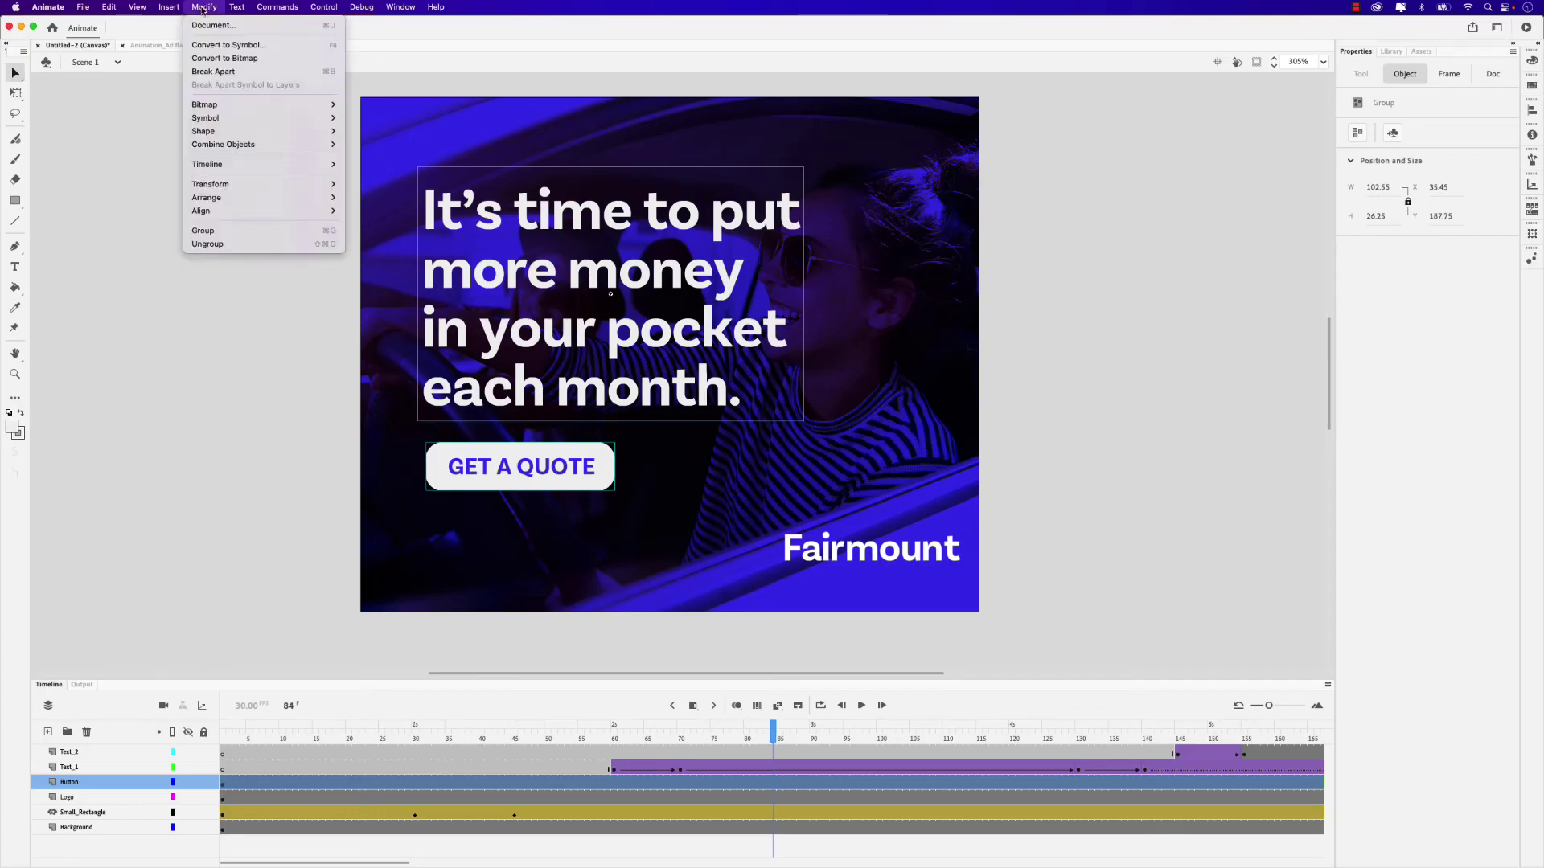
click(233, 45)
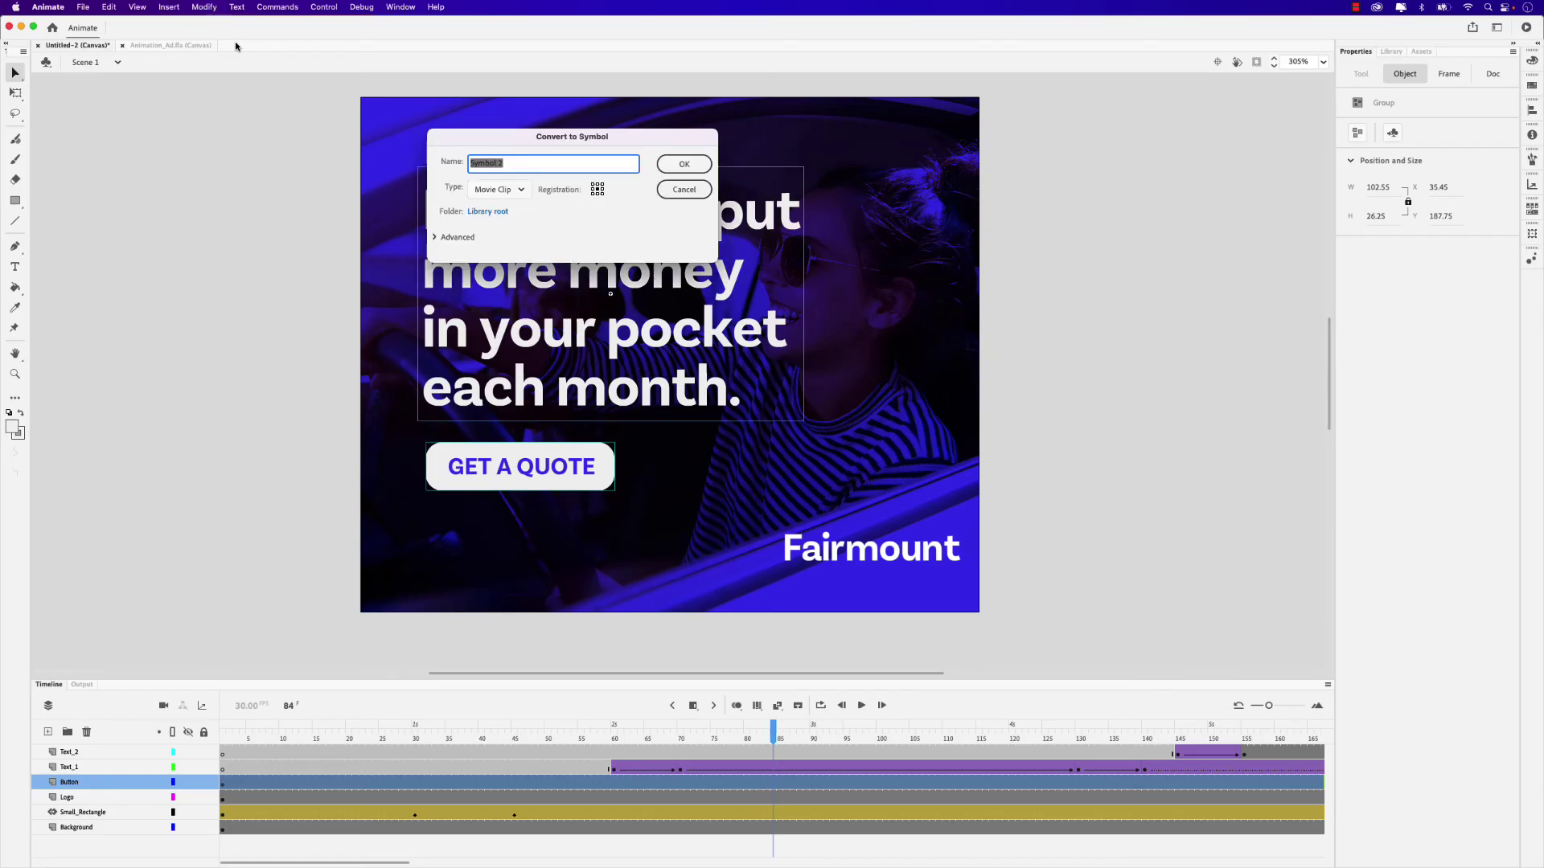
click(509, 190)
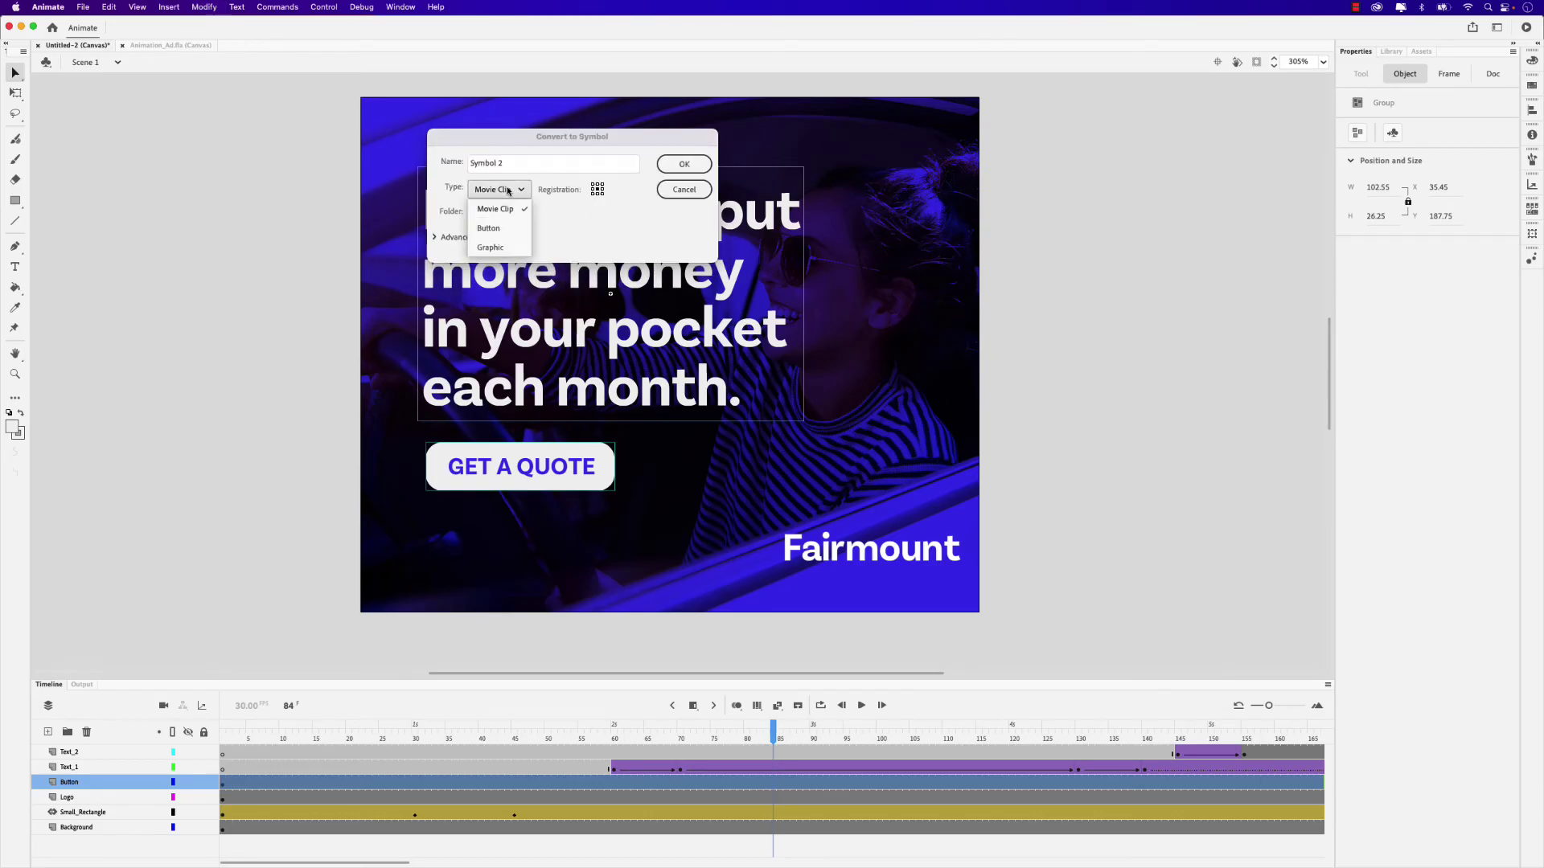
click(508, 233)
key(shift+Tab)
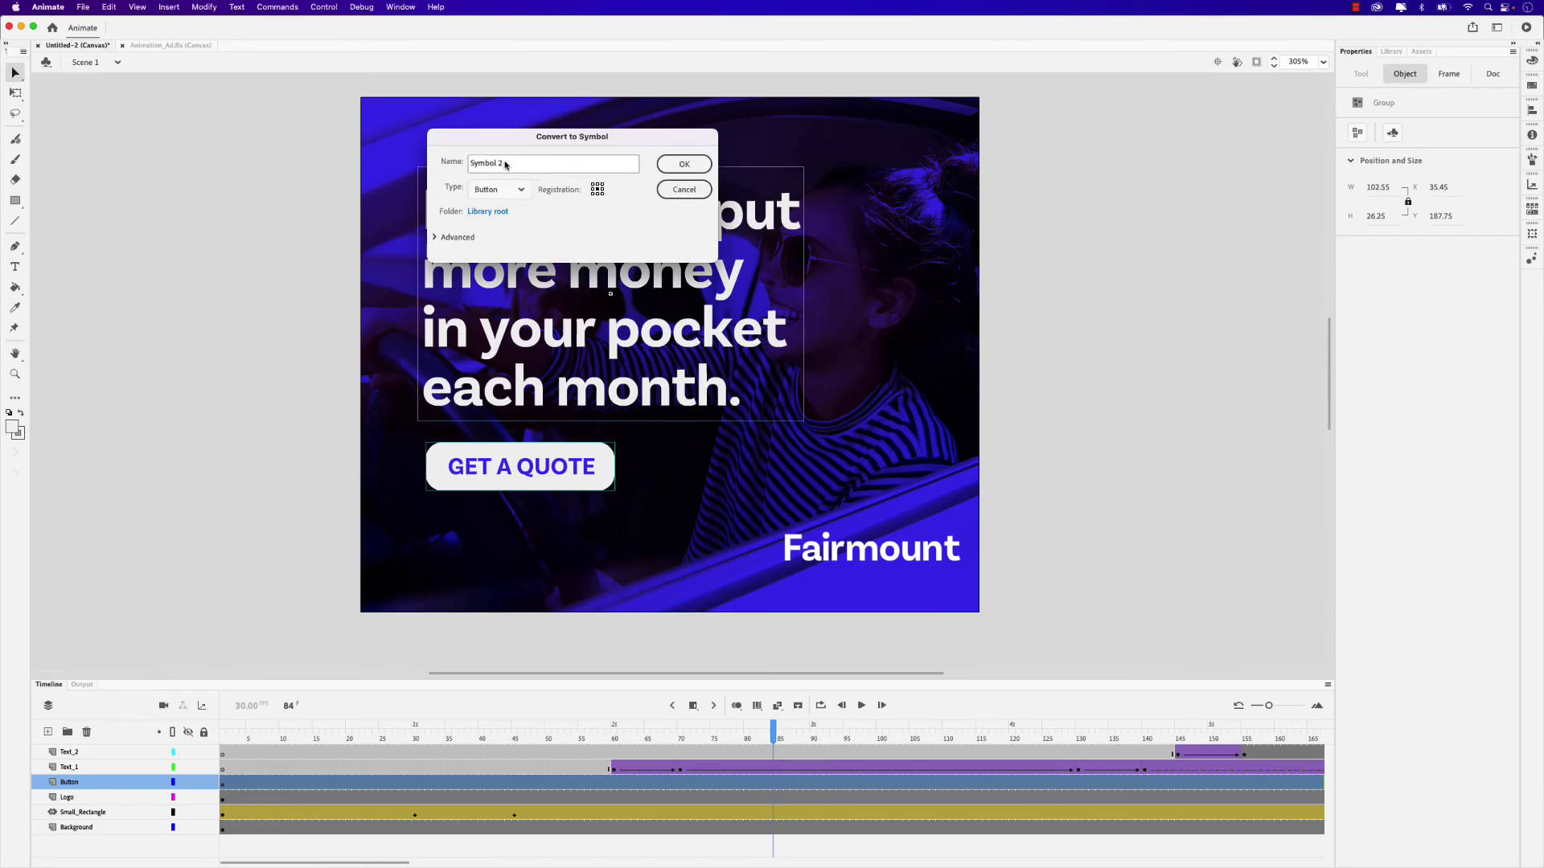
text(W)
click(701, 169)
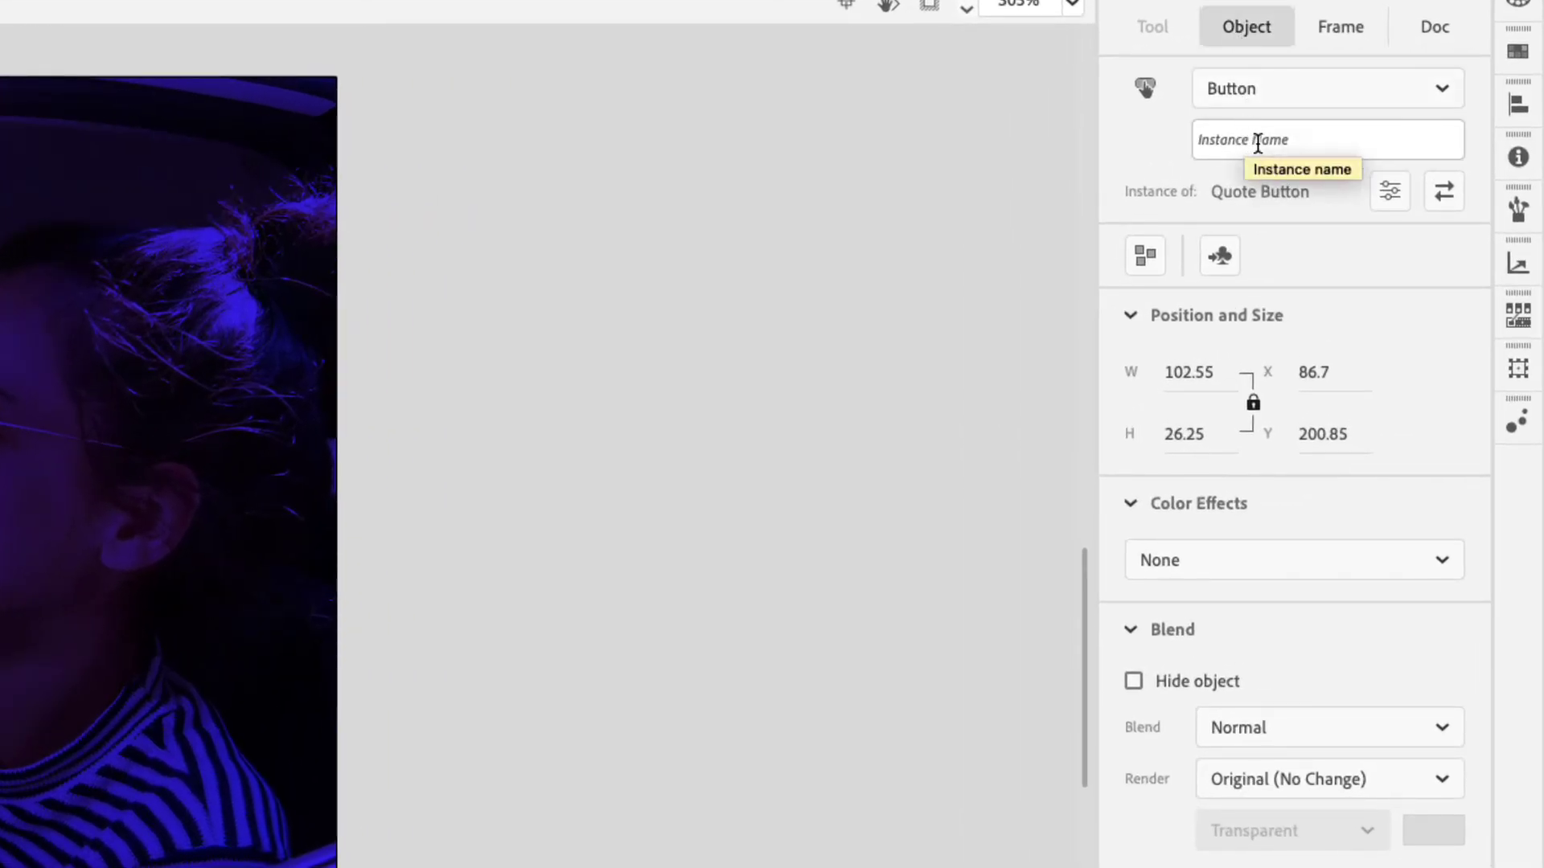
- Give the Quote Button symbol on the stage the instance name quote_btn
click(1313, 142)
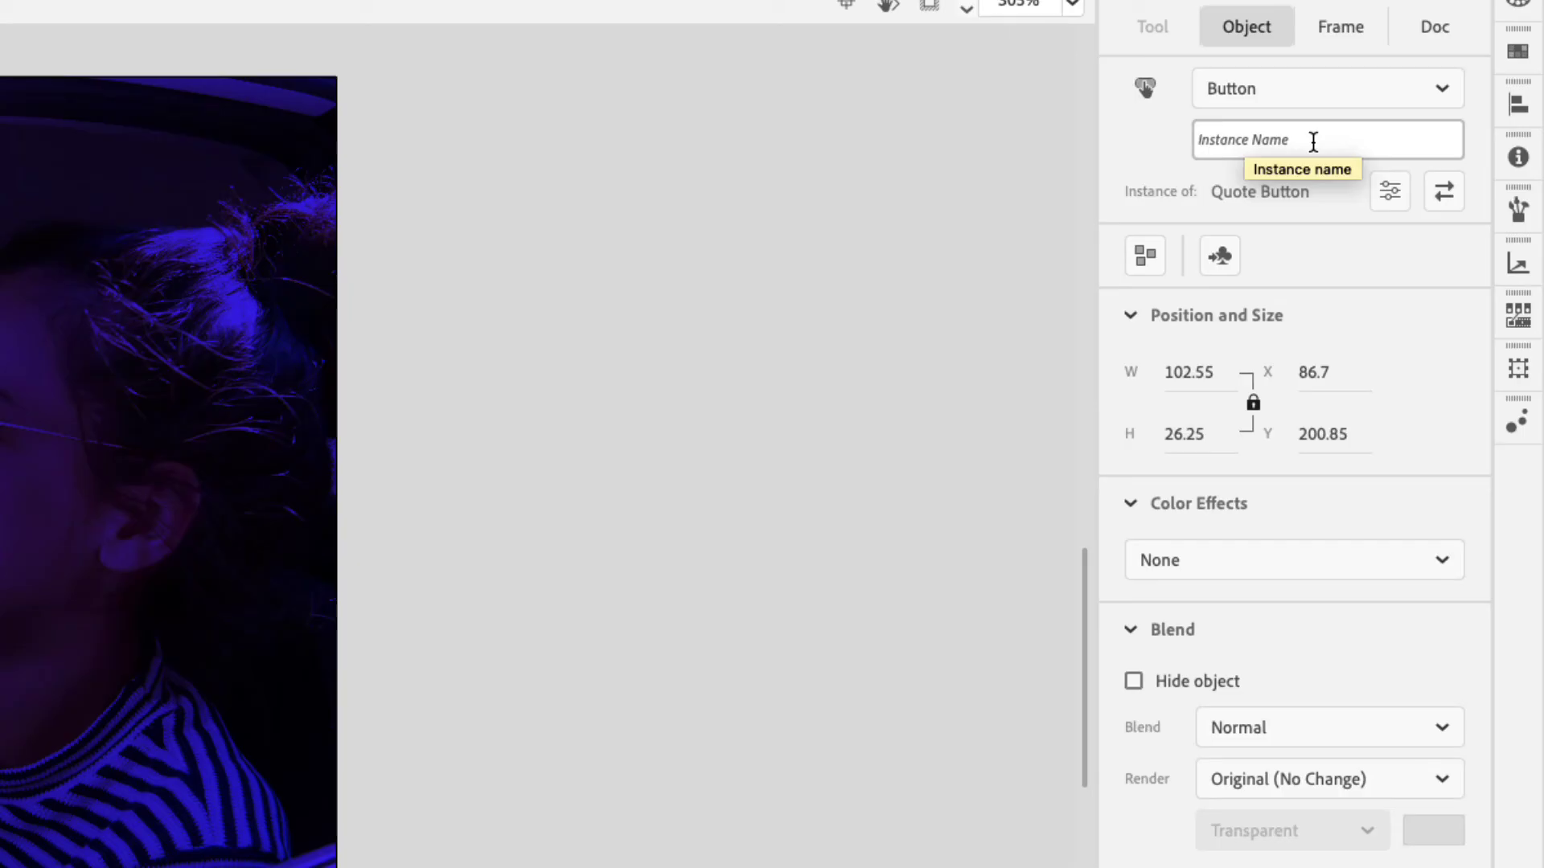
text(quote)
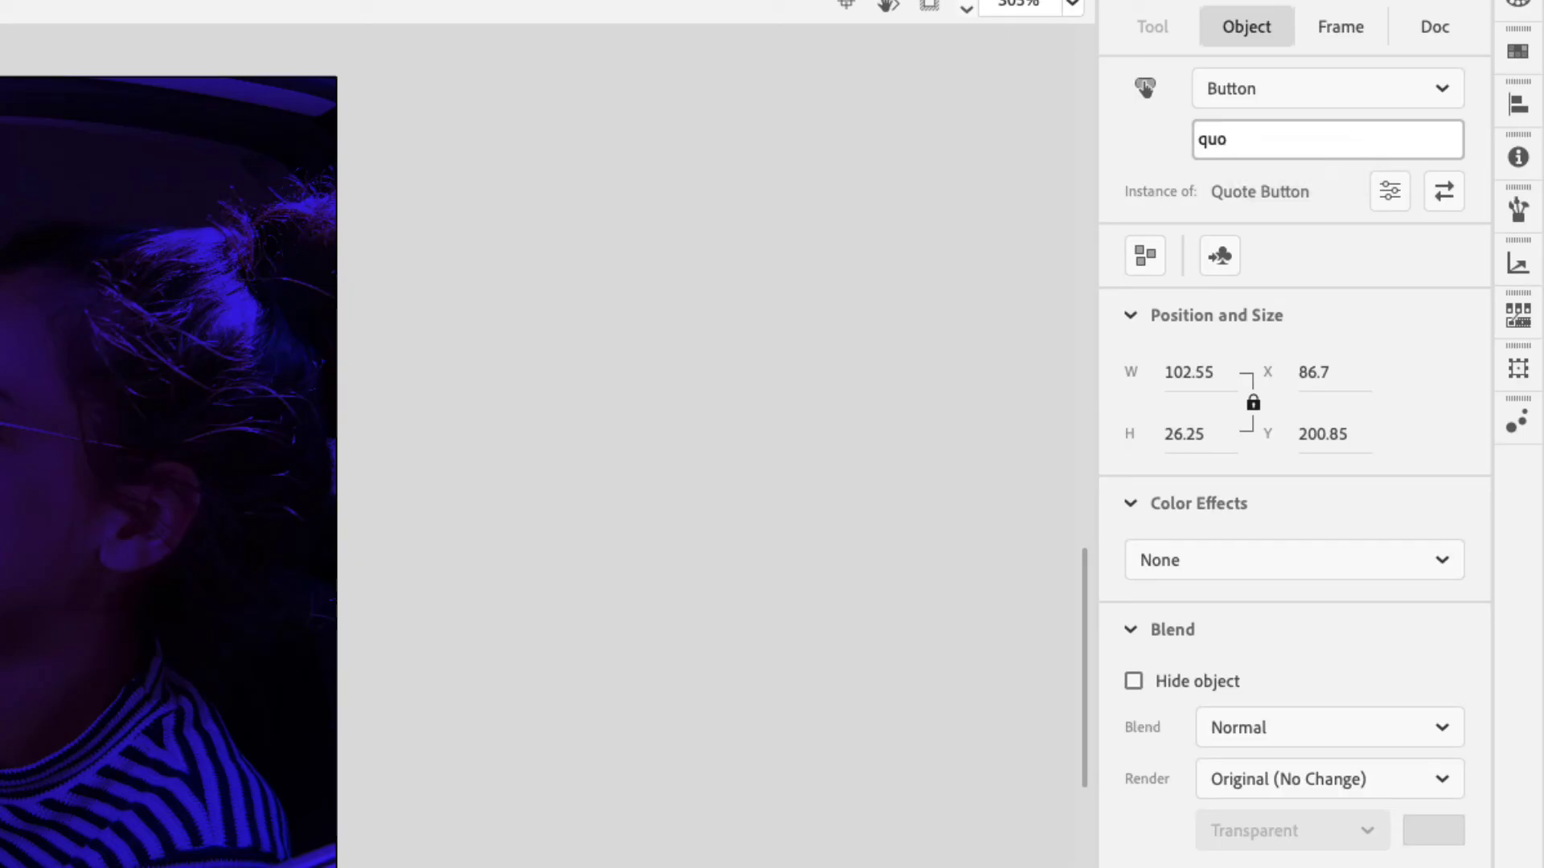
text(_btn)
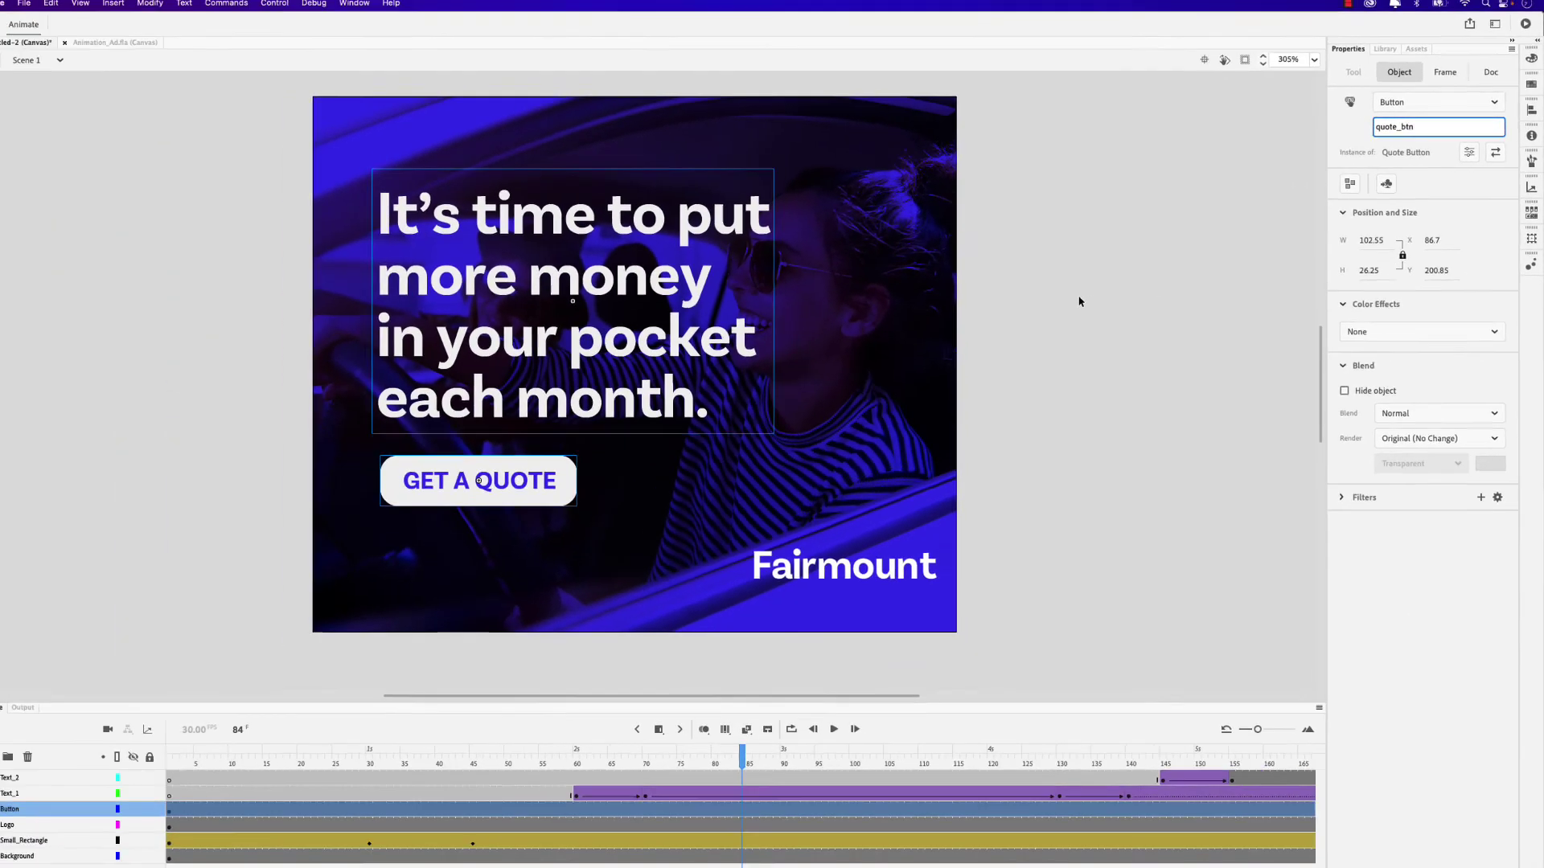
key(Return)
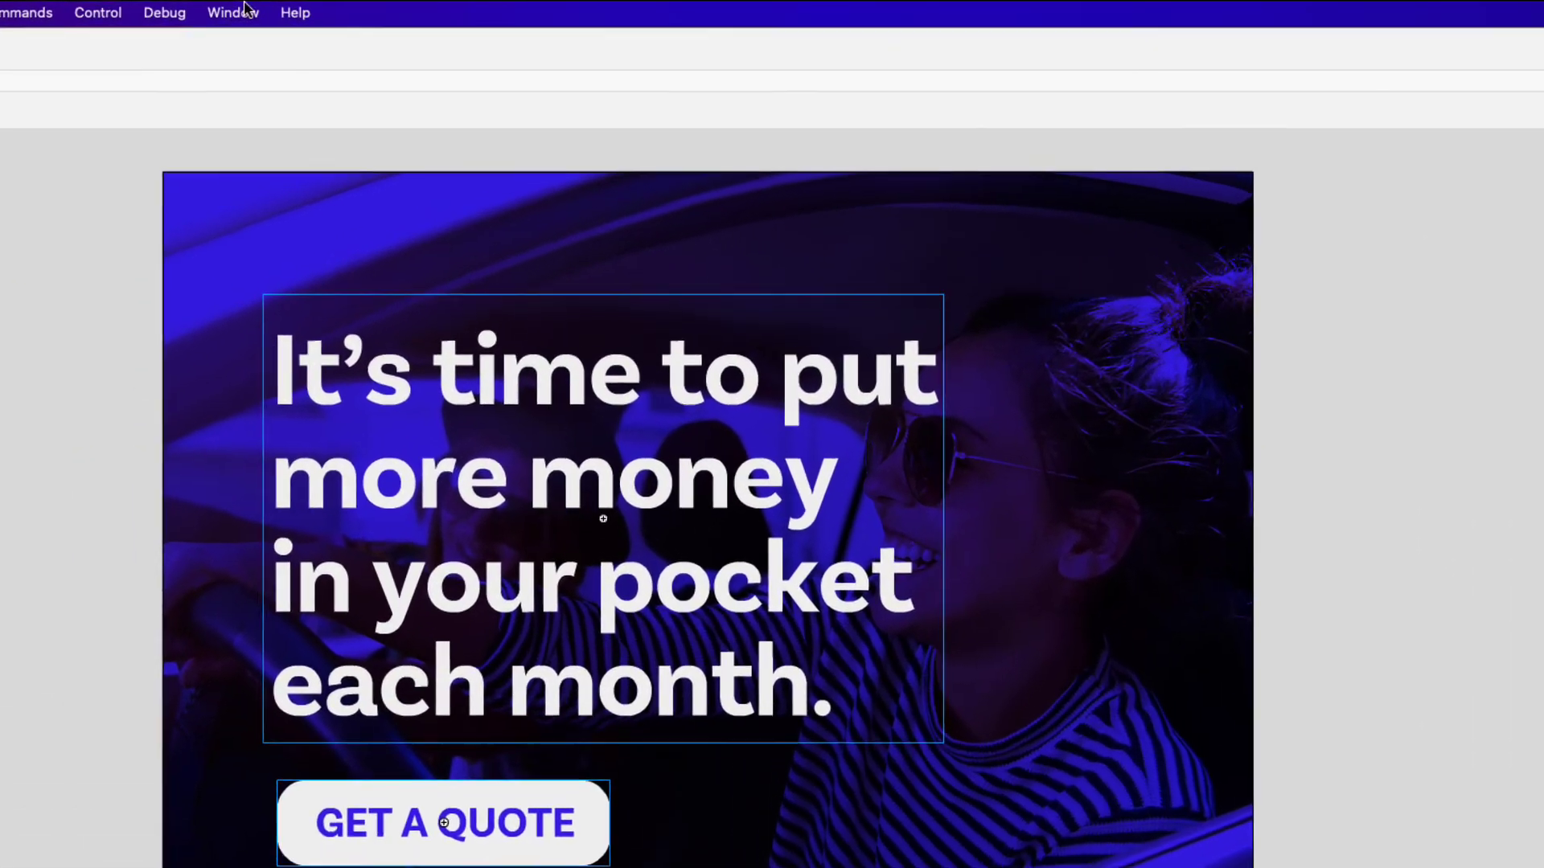
click(346, 9)
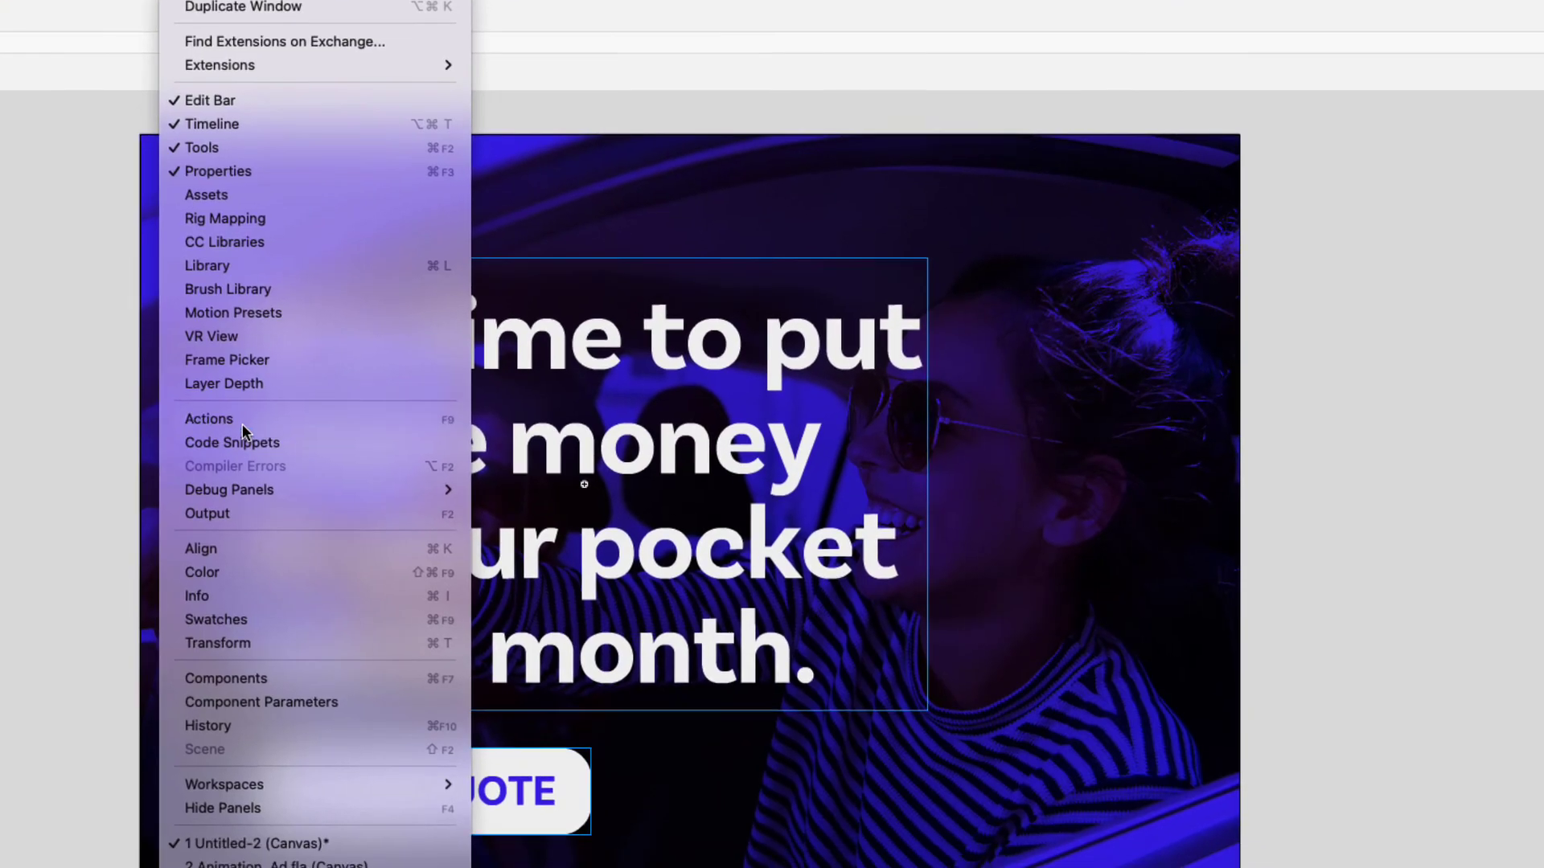
click(233, 457)
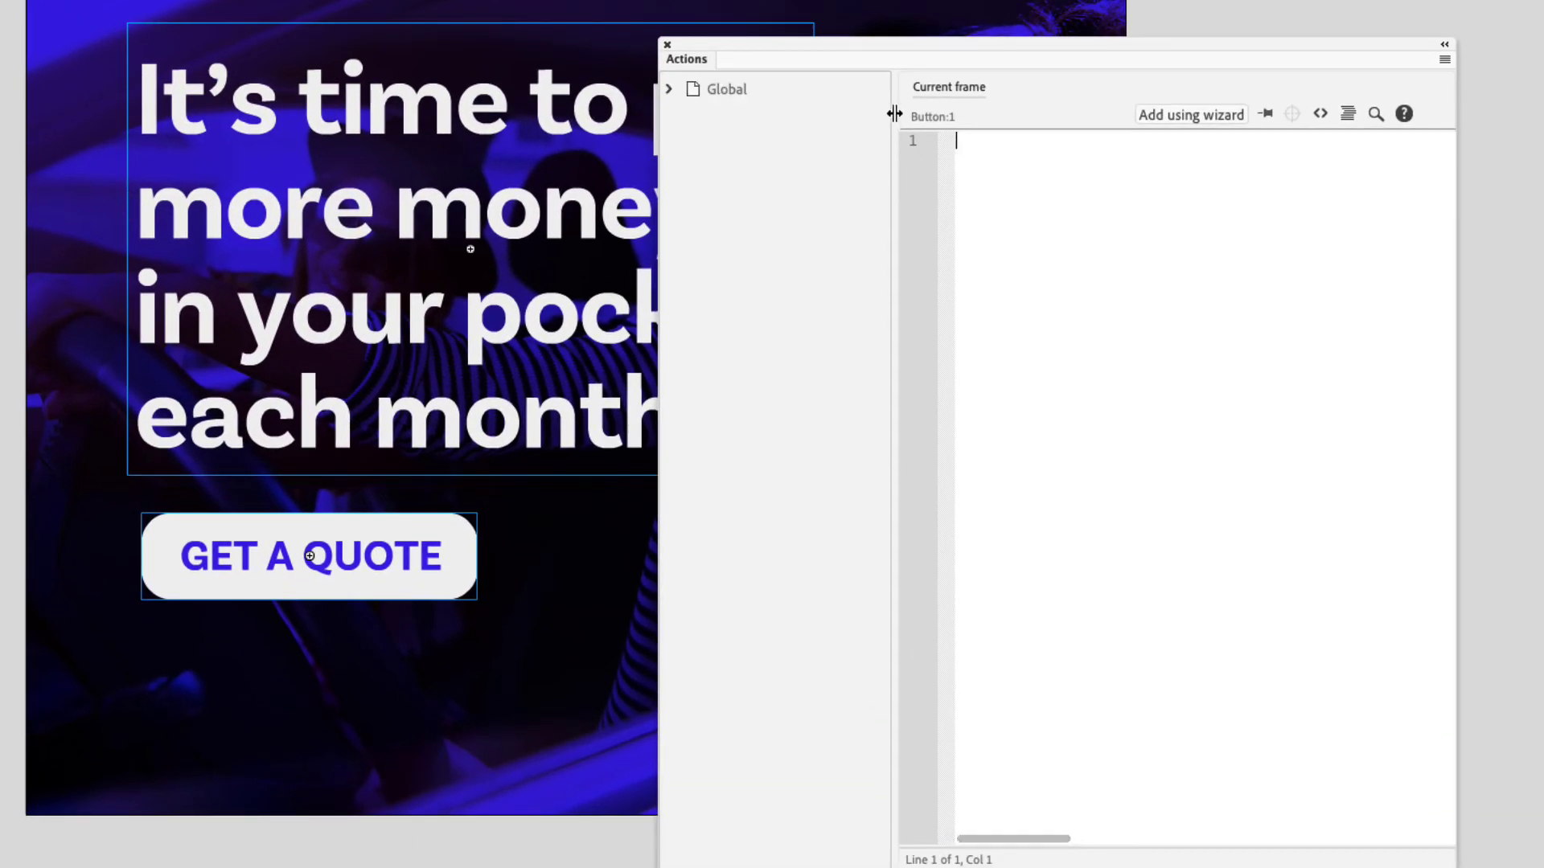
click(1197, 117)
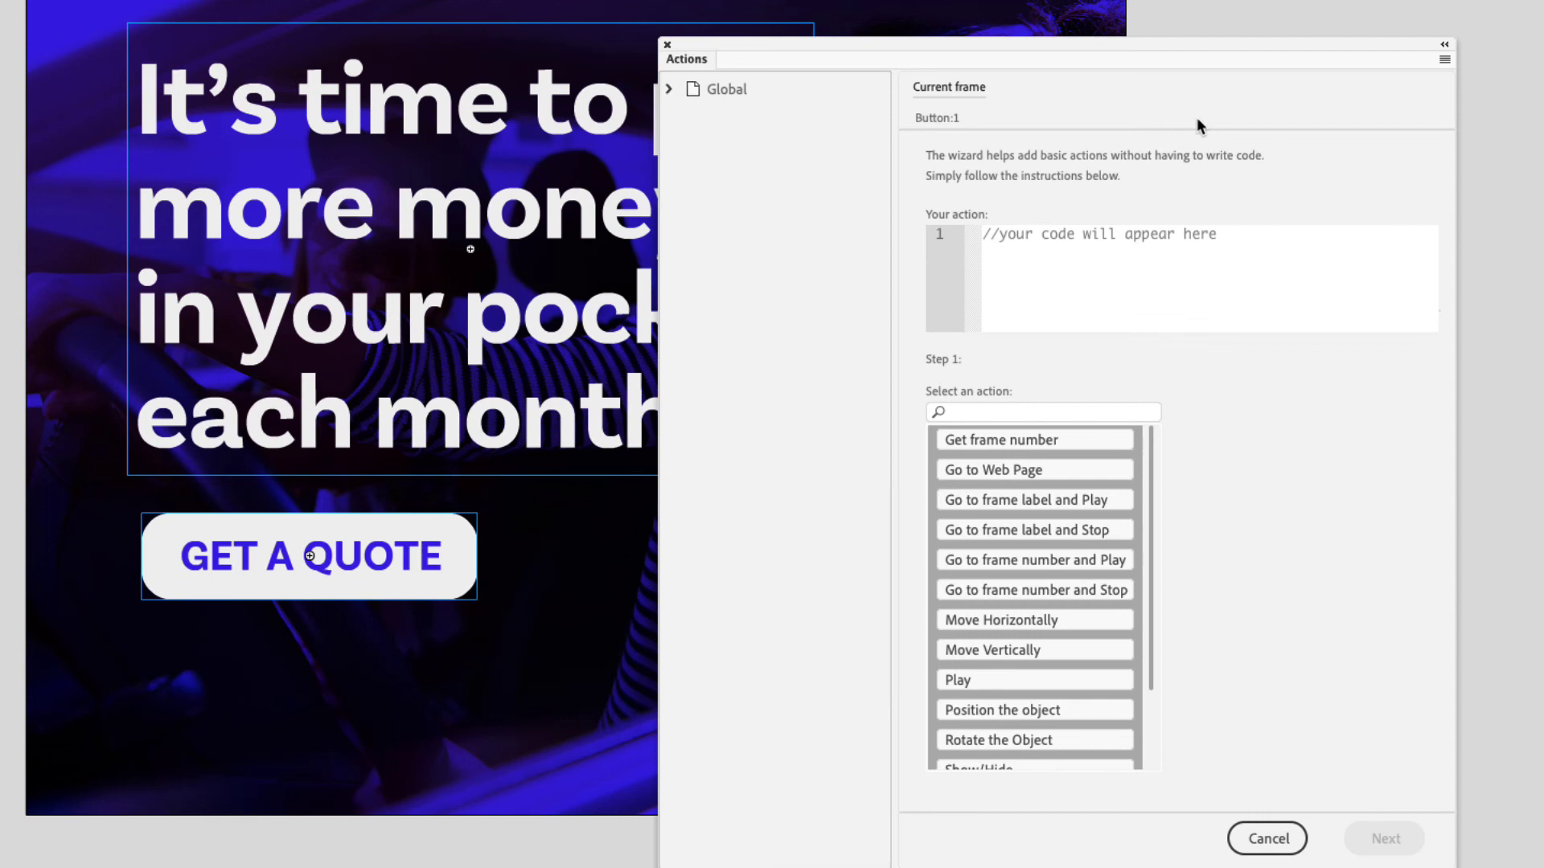
click(1063, 473)
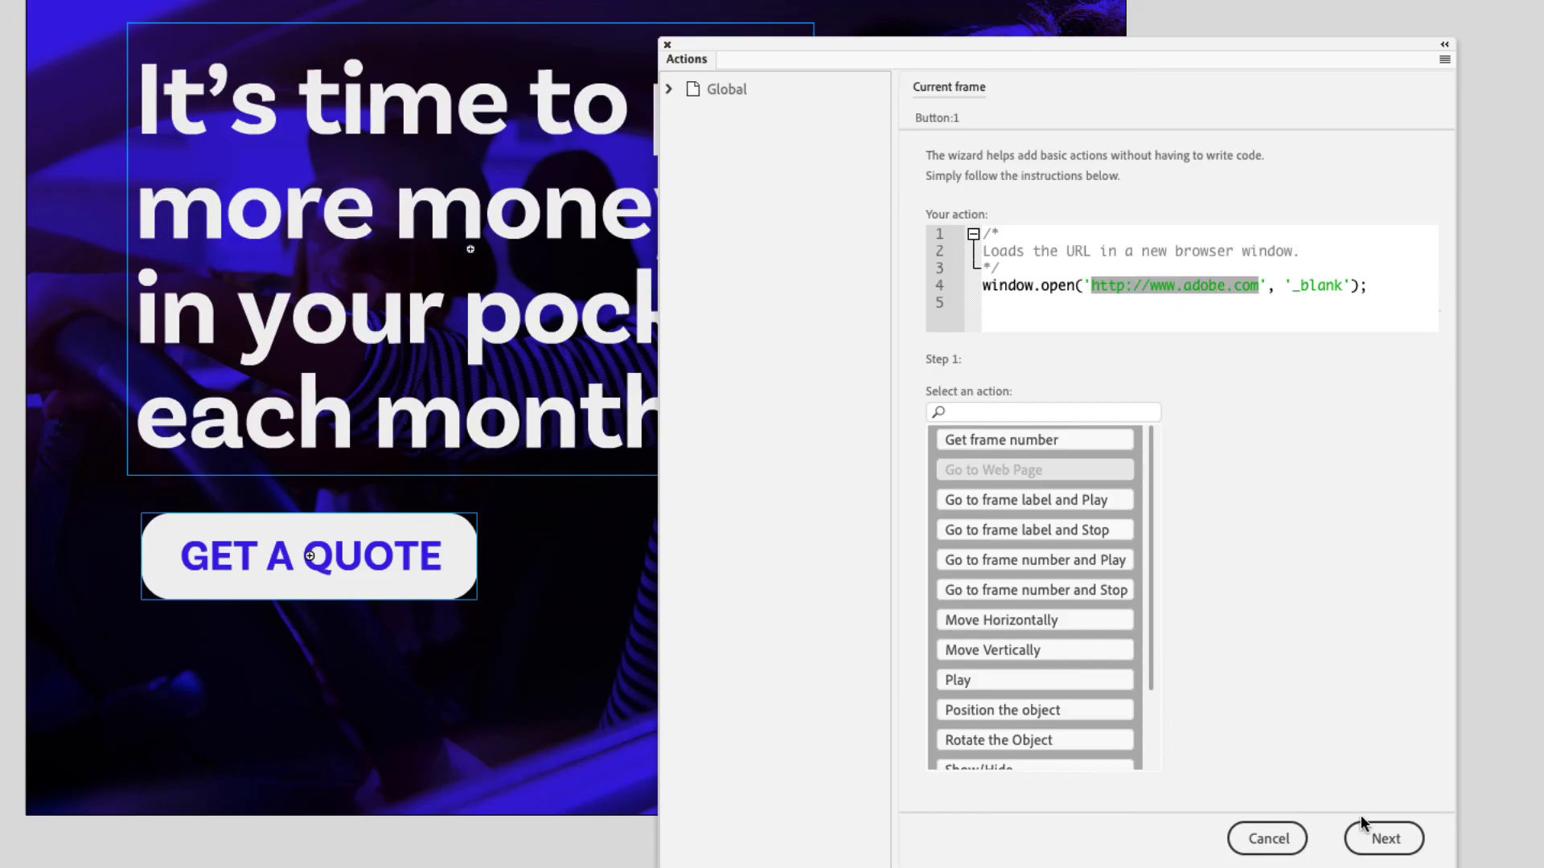
click(1378, 837)
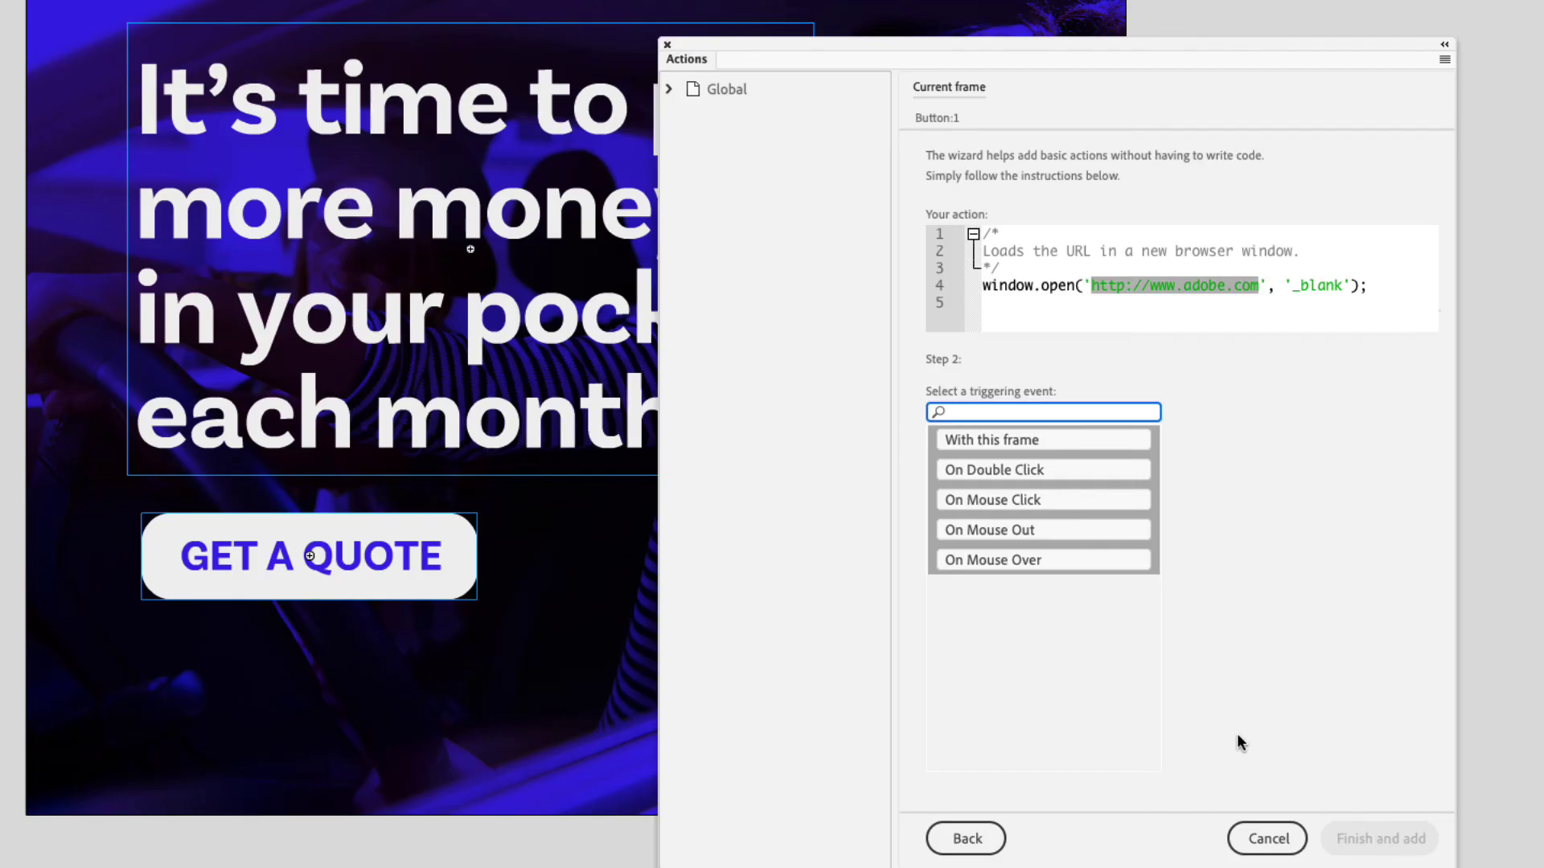
- Set the action to trigger On Mouse Click of quote_btn, add the generated code to the frame, and close the script editor
click(1059, 510)
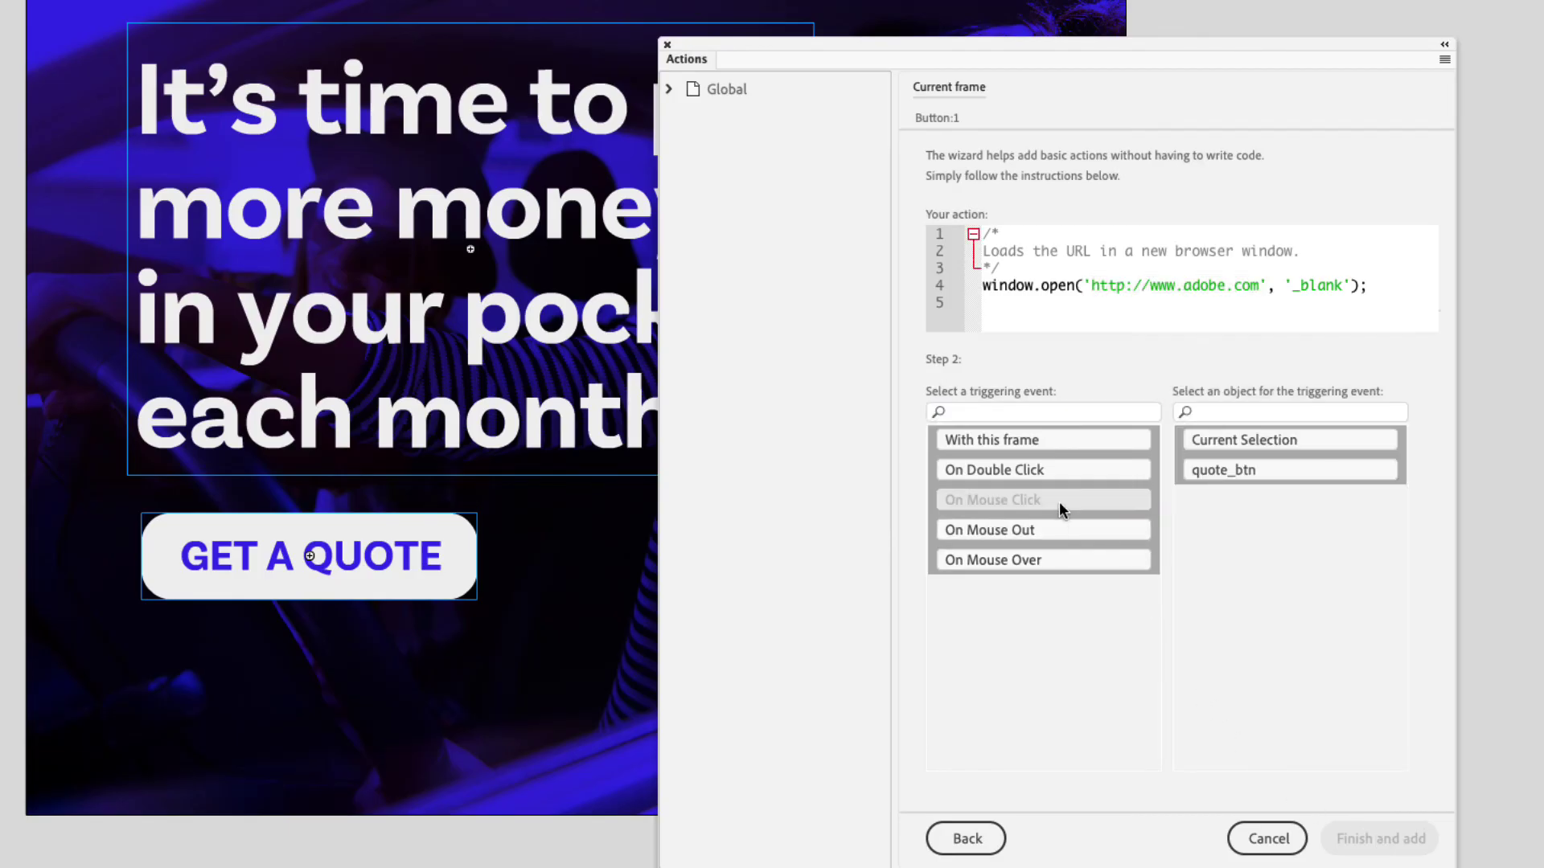
click(1280, 480)
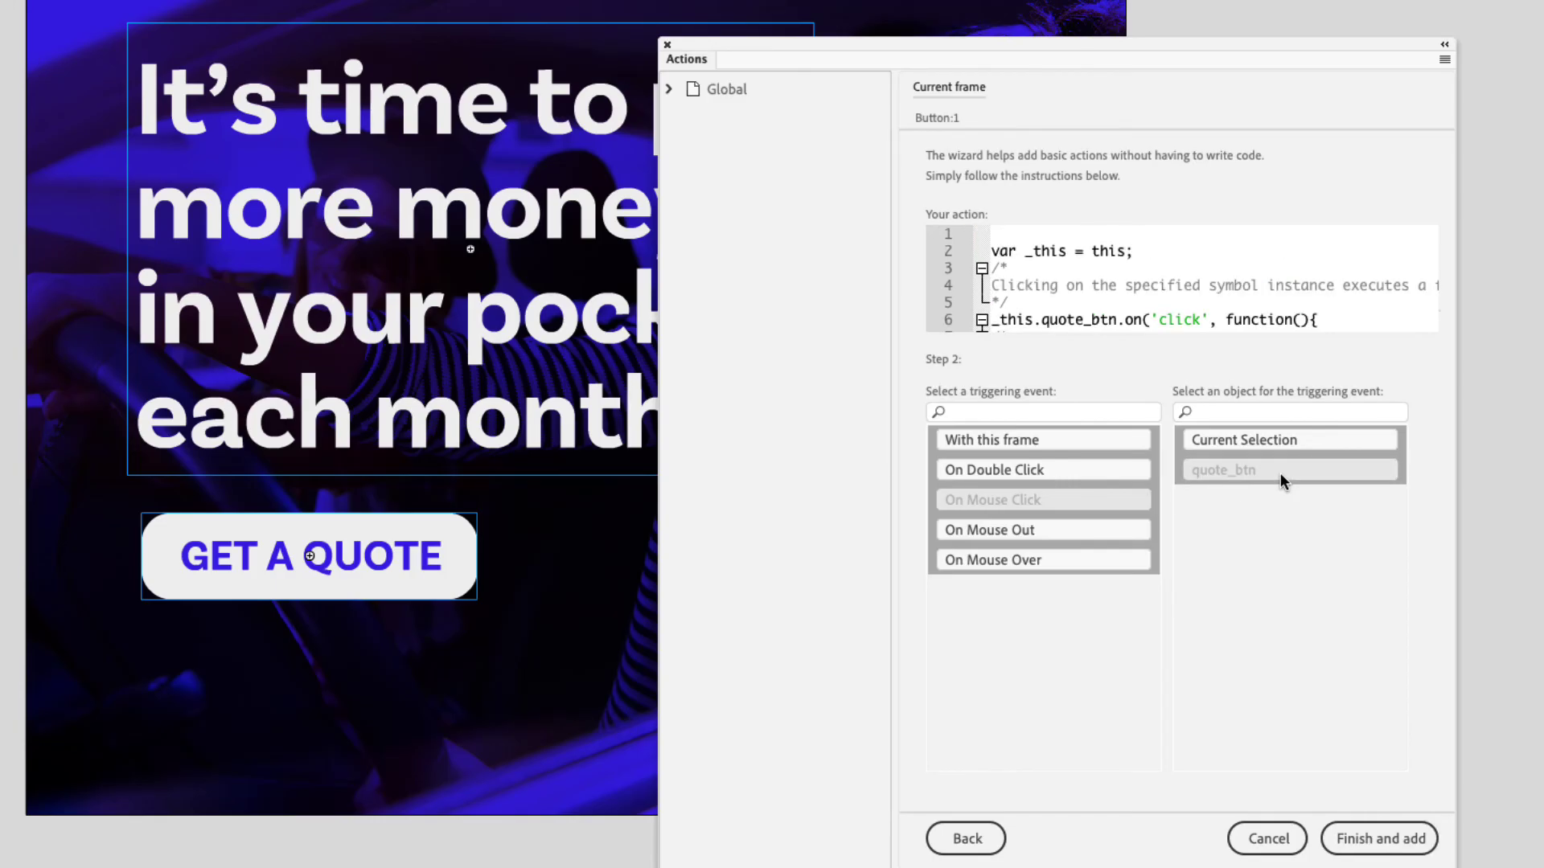
click(1365, 841)
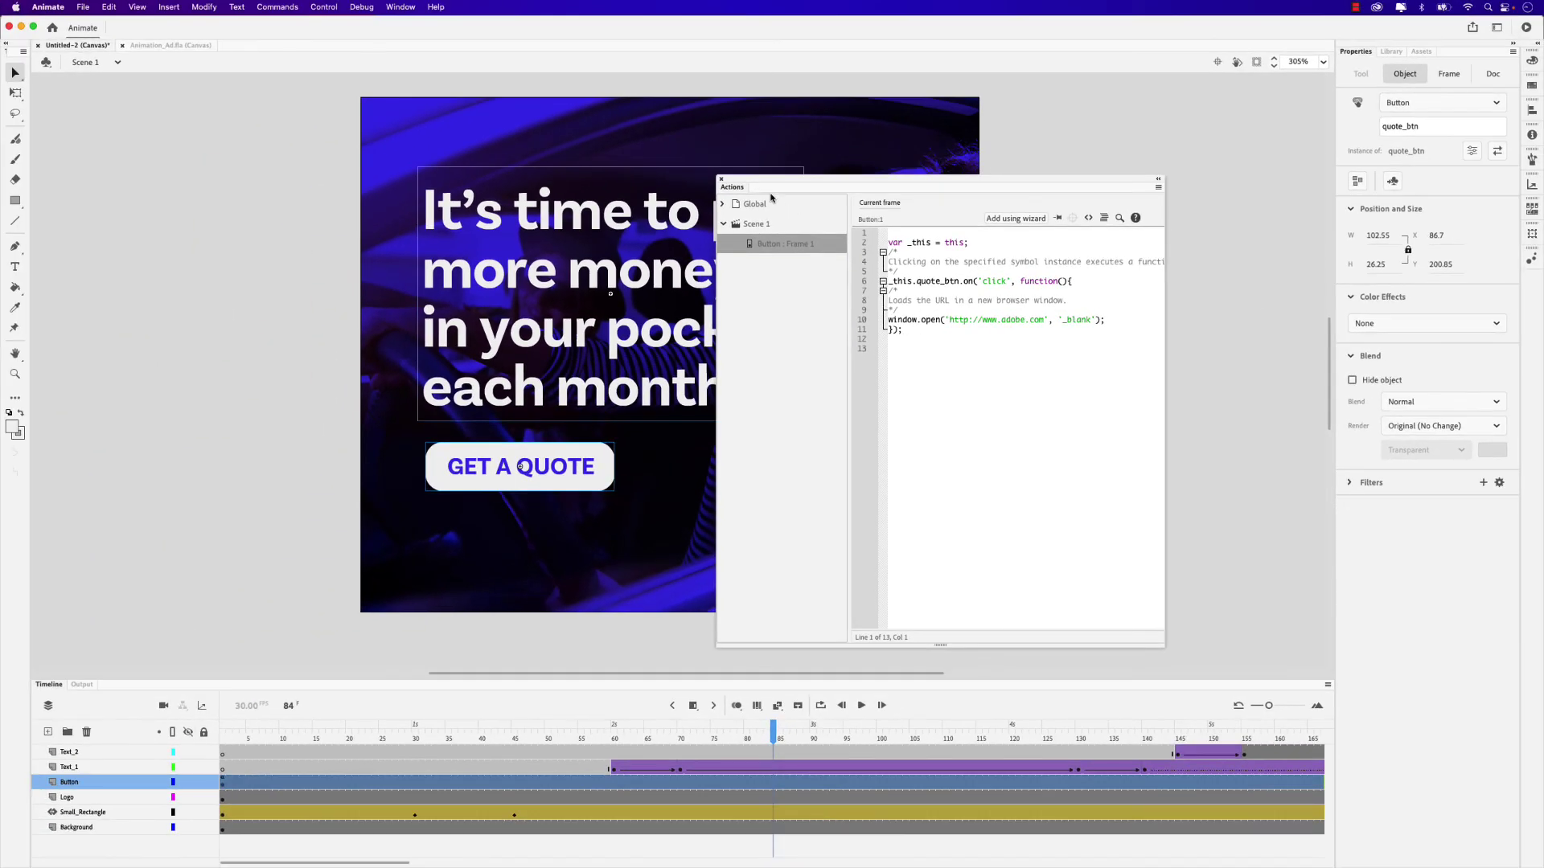
click(722, 179)
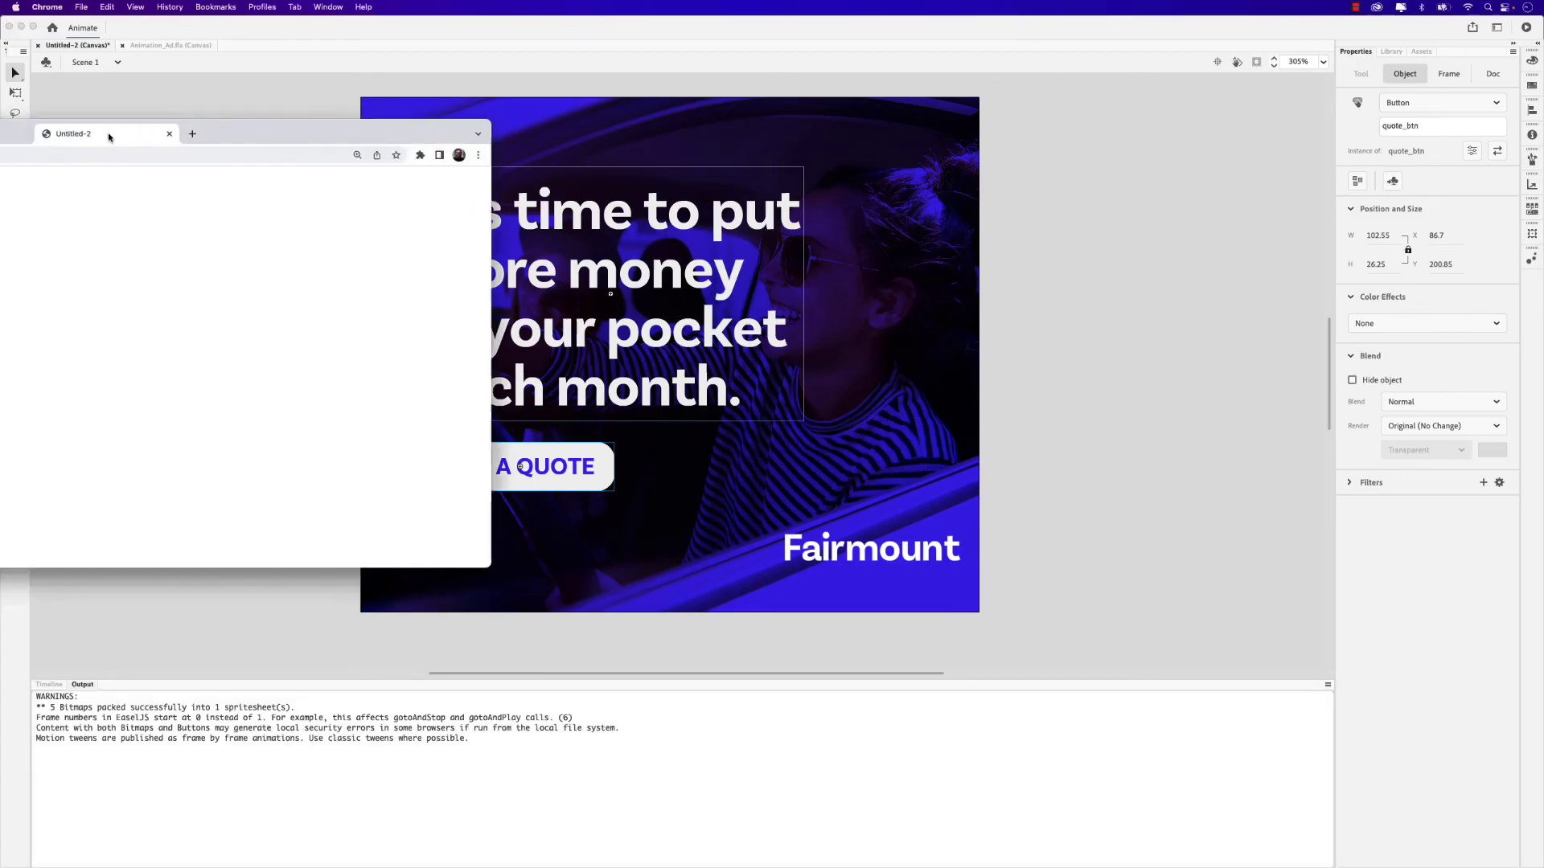
- Test the ad in the Chrome browser and try the GET A QUOTE button's web link
drag(107, 138, 654, 202)
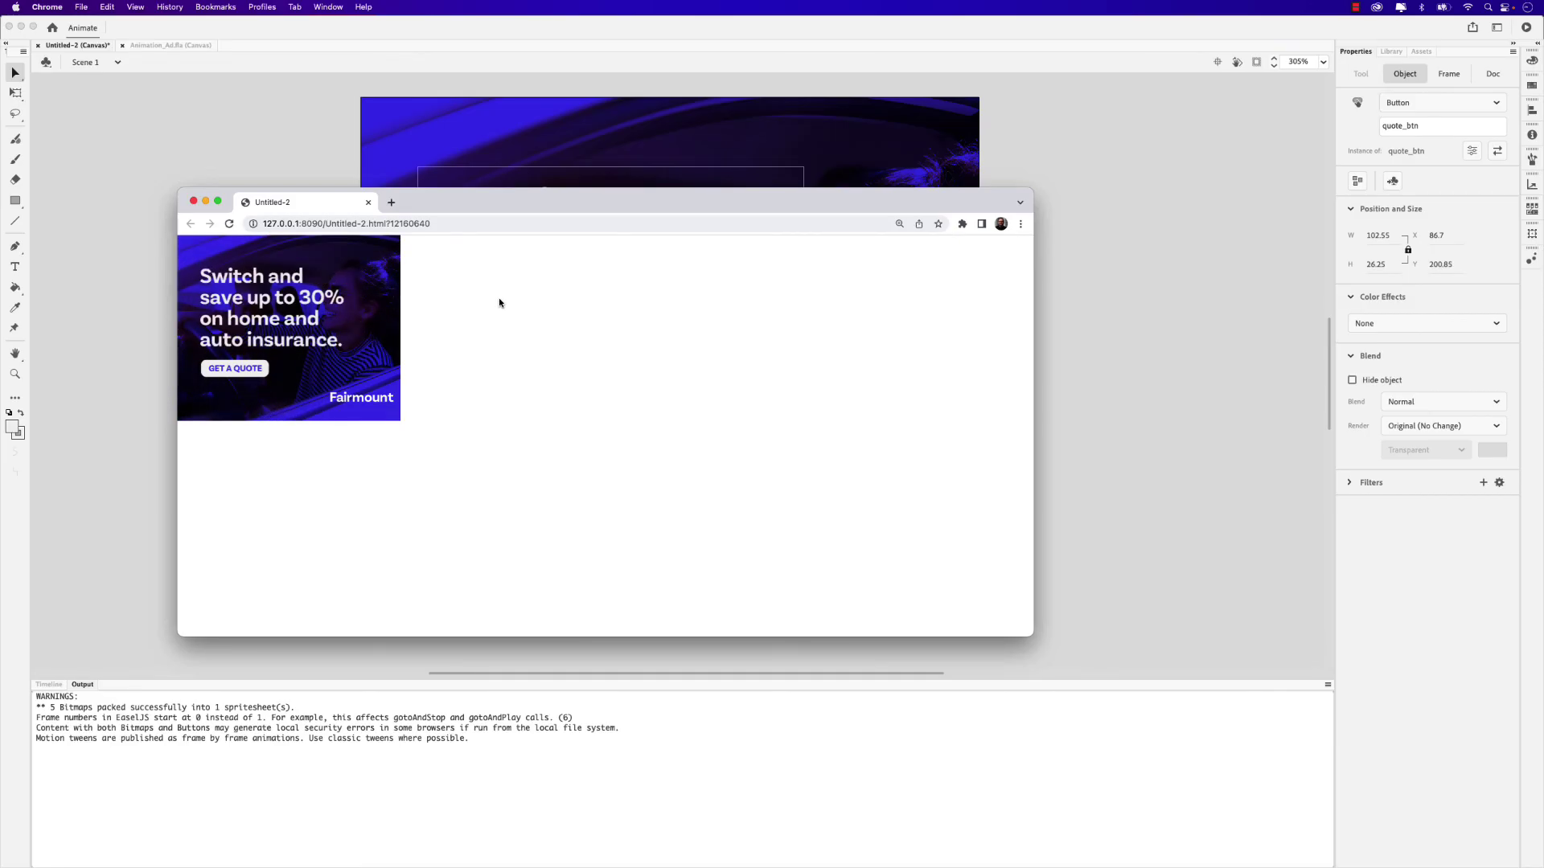
click(241, 374)
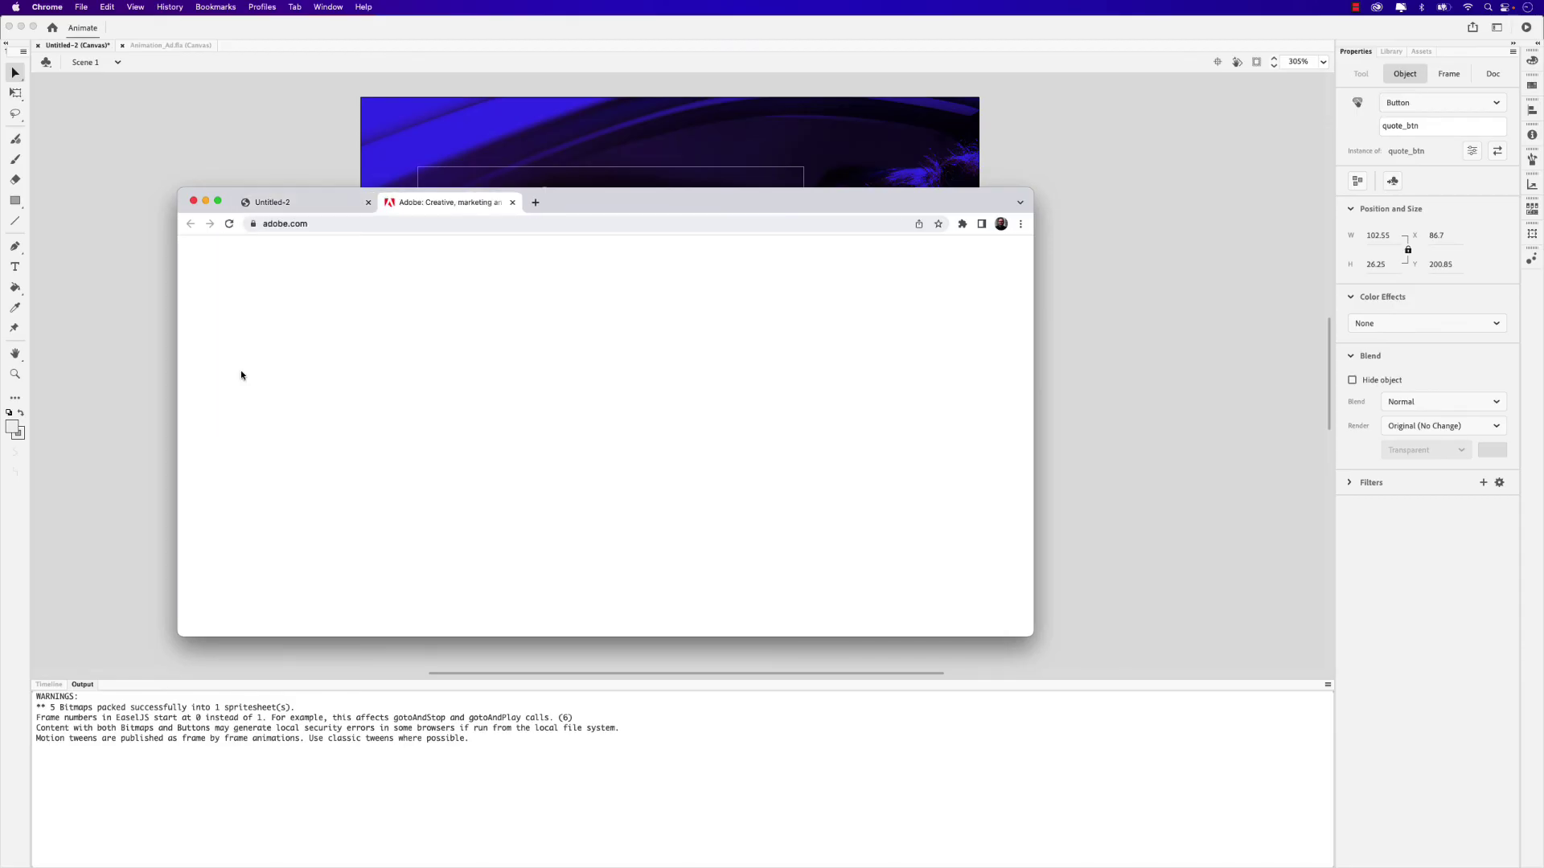